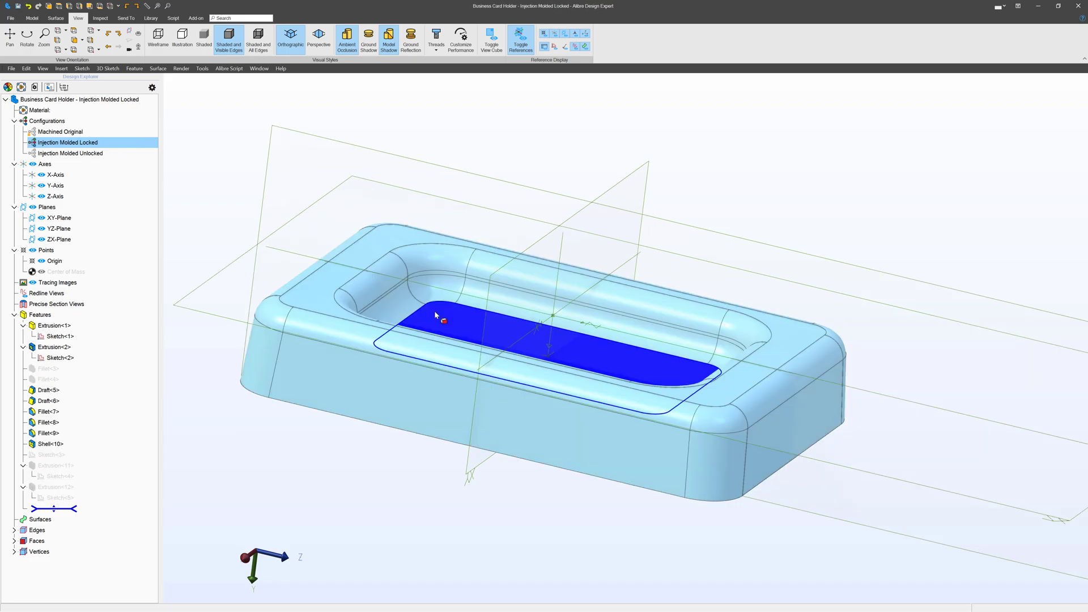
Activate the Machined Original configuration of the business card holder and examine its body and engraved text.
right_click(71, 136)
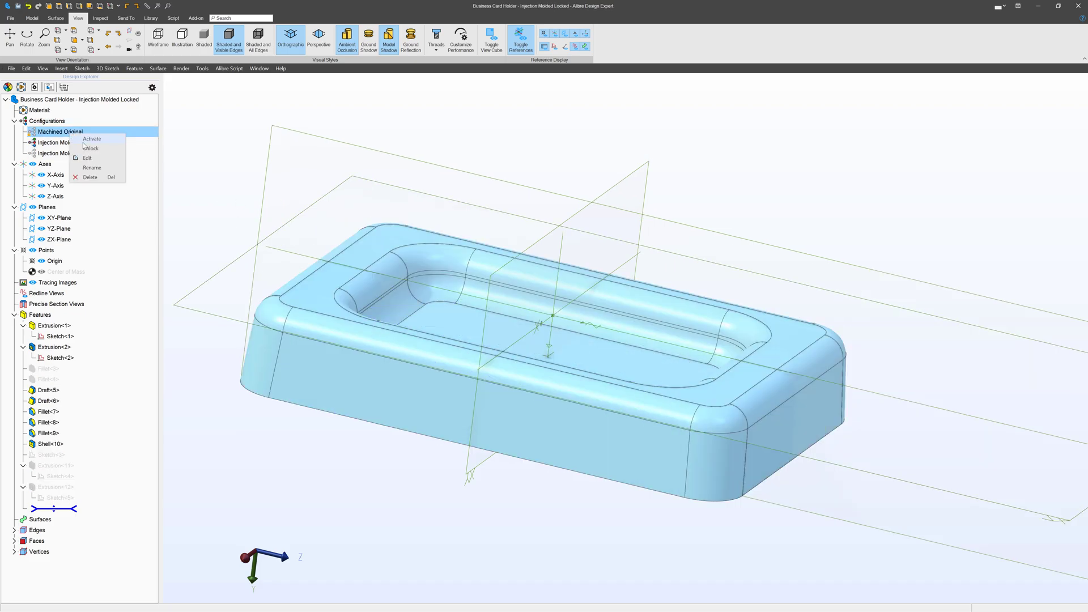
left_click(97, 147)
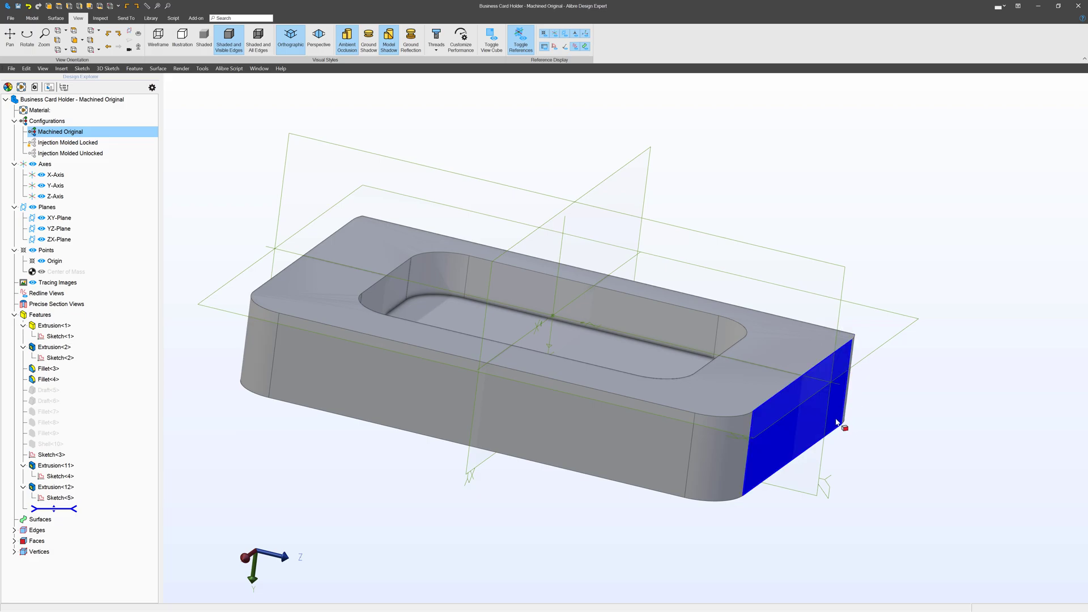
middle_click_drag(856, 449, 838, 445)
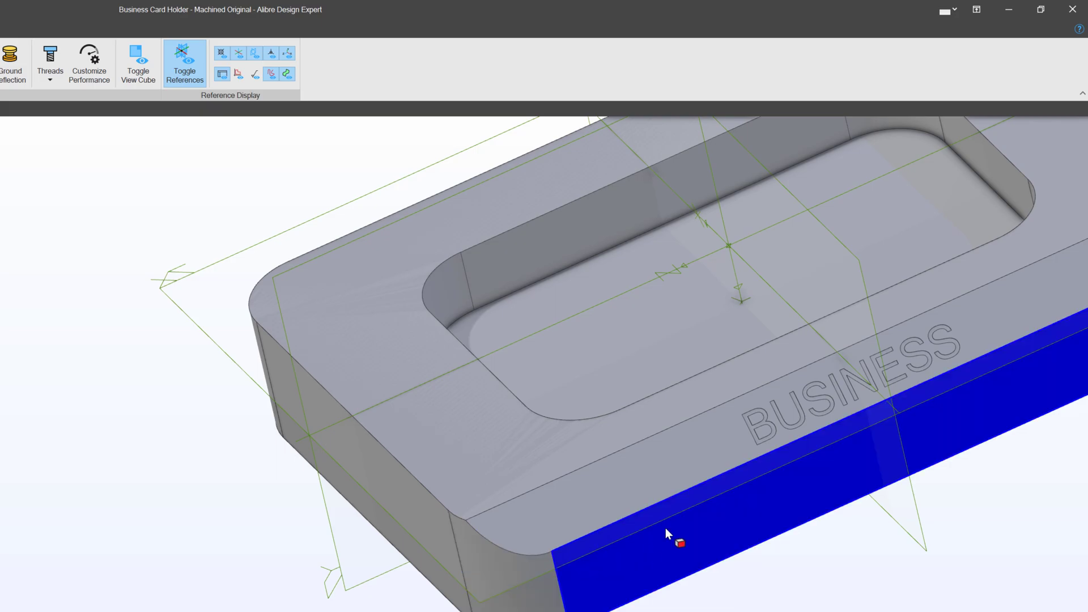
middle_click_drag(665, 528, 496, 575)
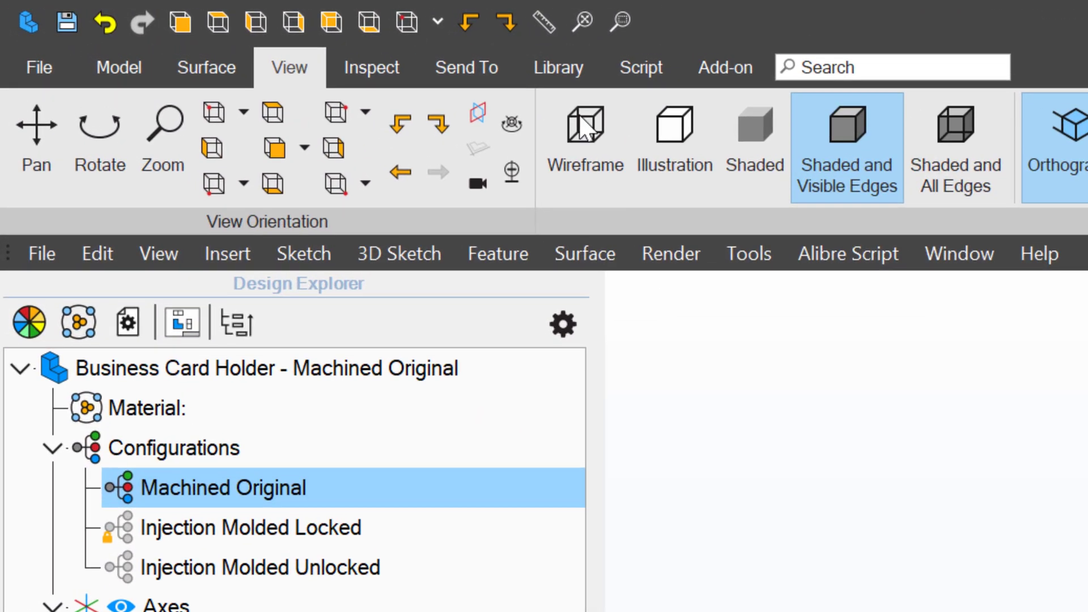
Create a drawing of this design using the ANSI A Landscape template with a 1.0 : 1.0 default view scale.
left_click(471, 69)
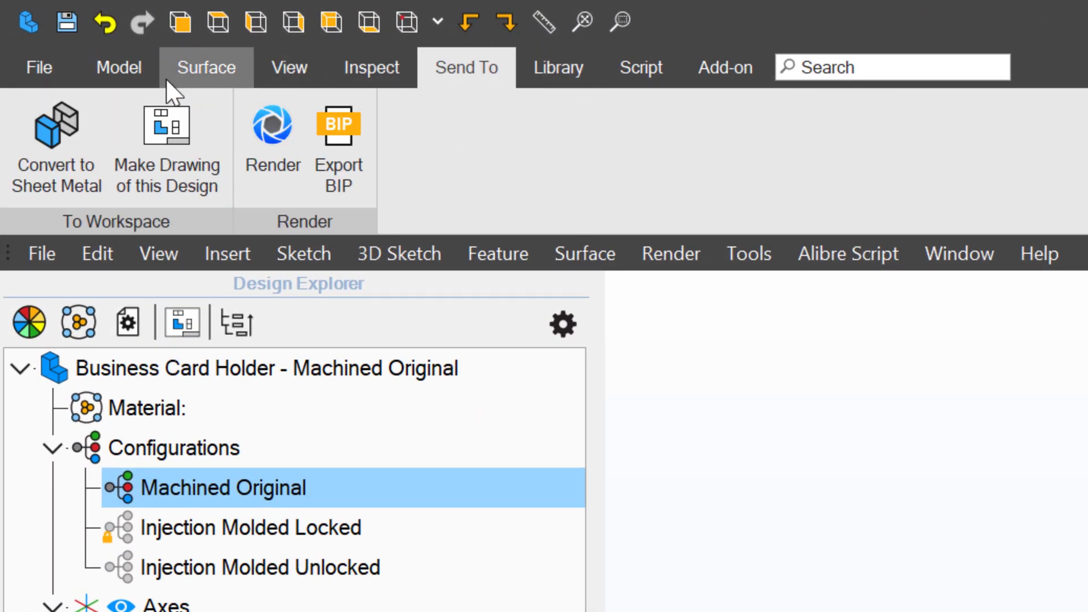
left_click(174, 154)
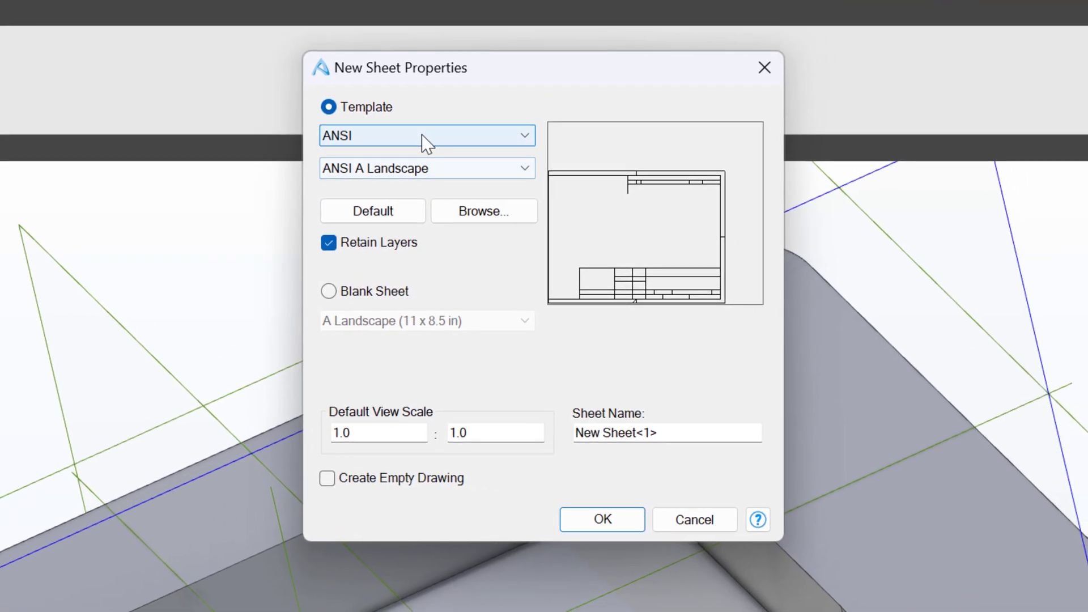
left_click(425, 141)
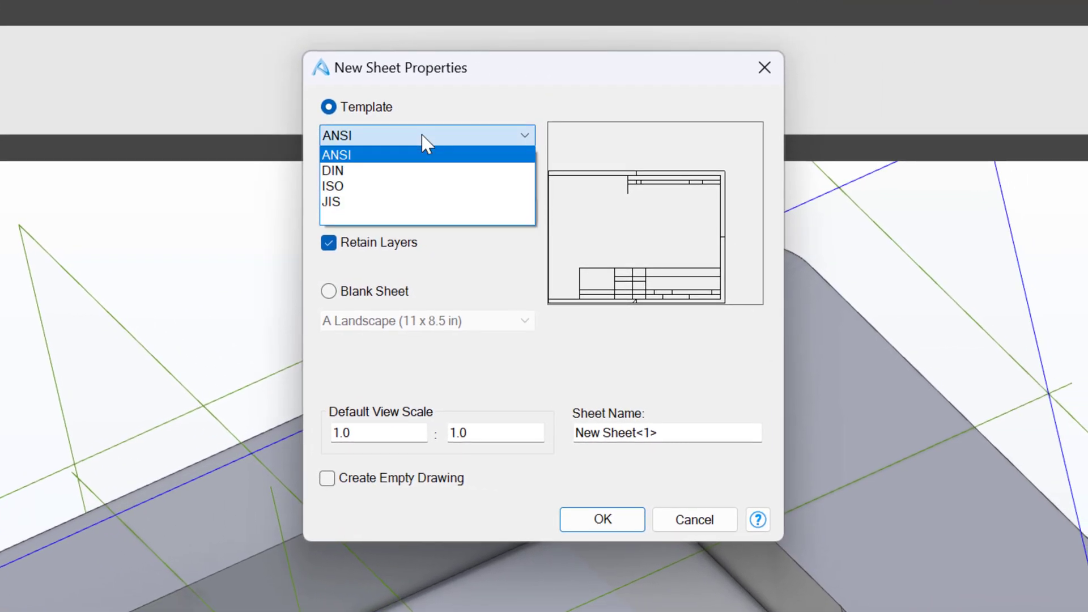
left_click(422, 136)
left_click(417, 170)
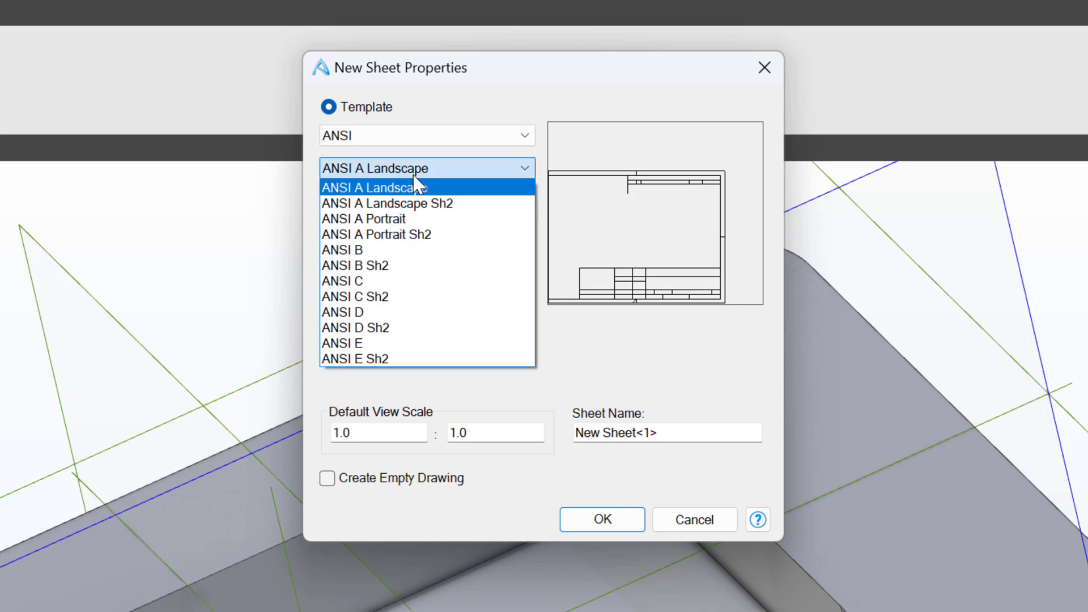
left_click(418, 186)
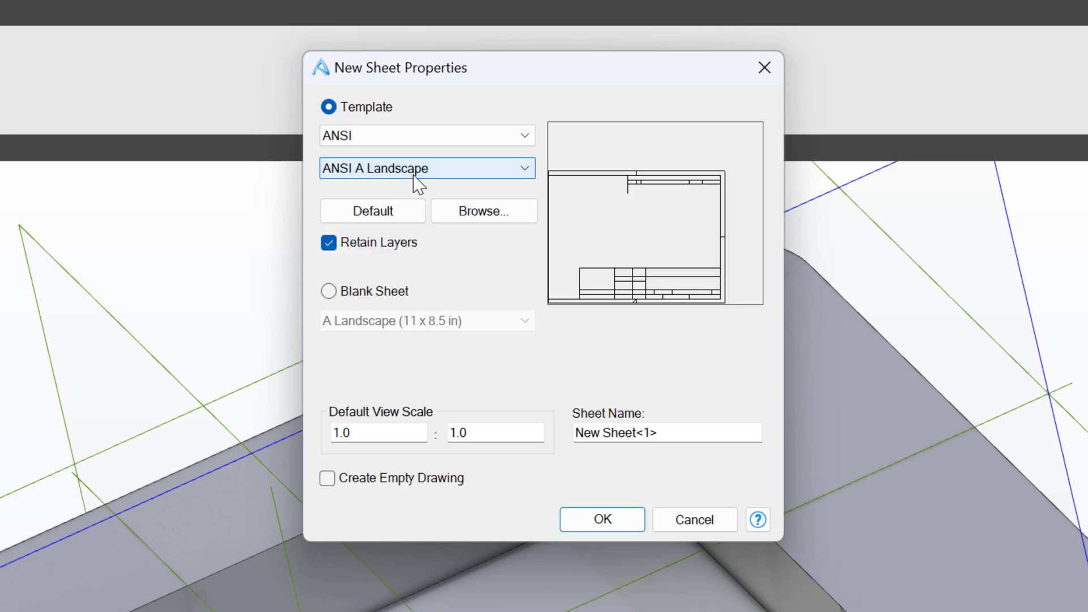
left_click(418, 176)
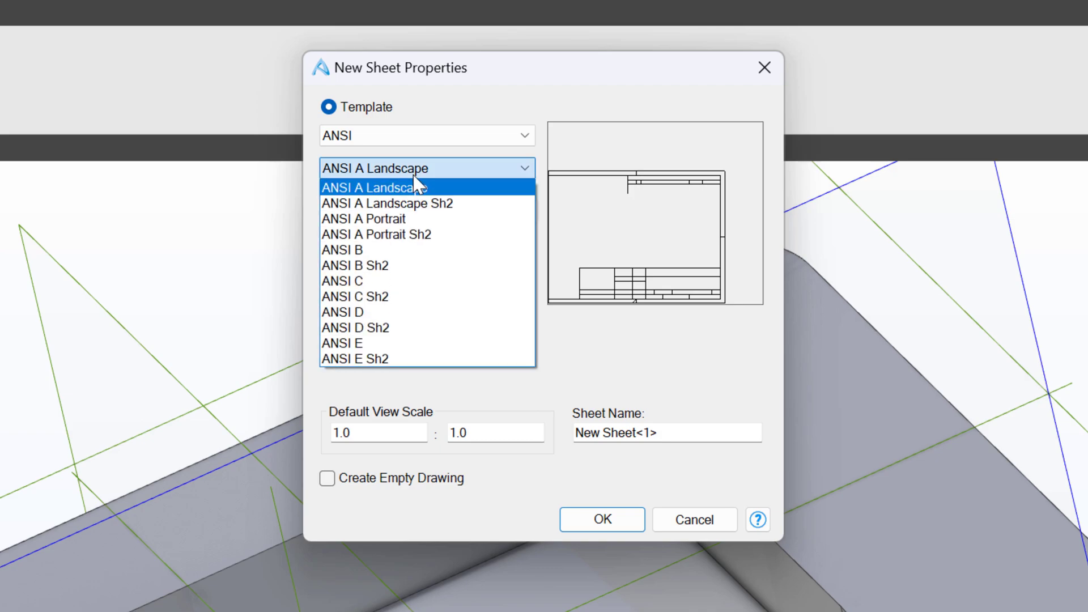
left_click(417, 187)
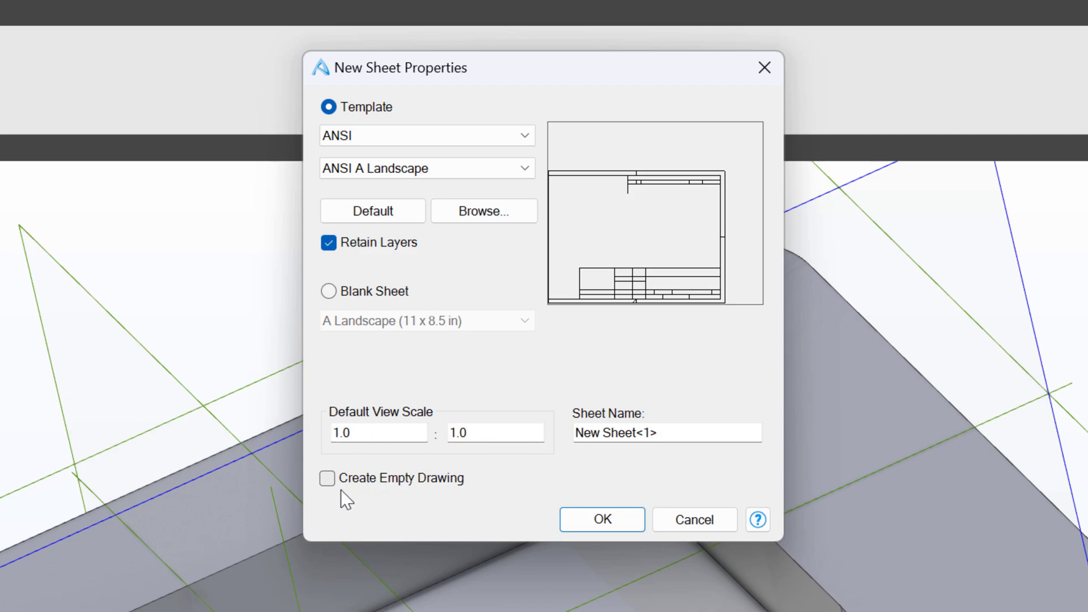
left_click(331, 293)
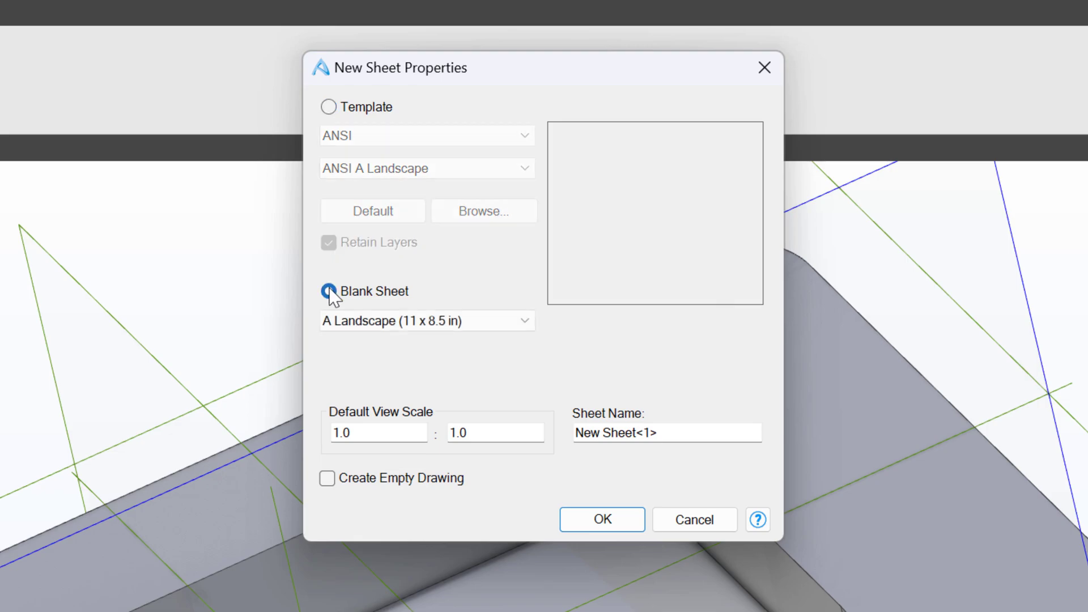
left_click(330, 108)
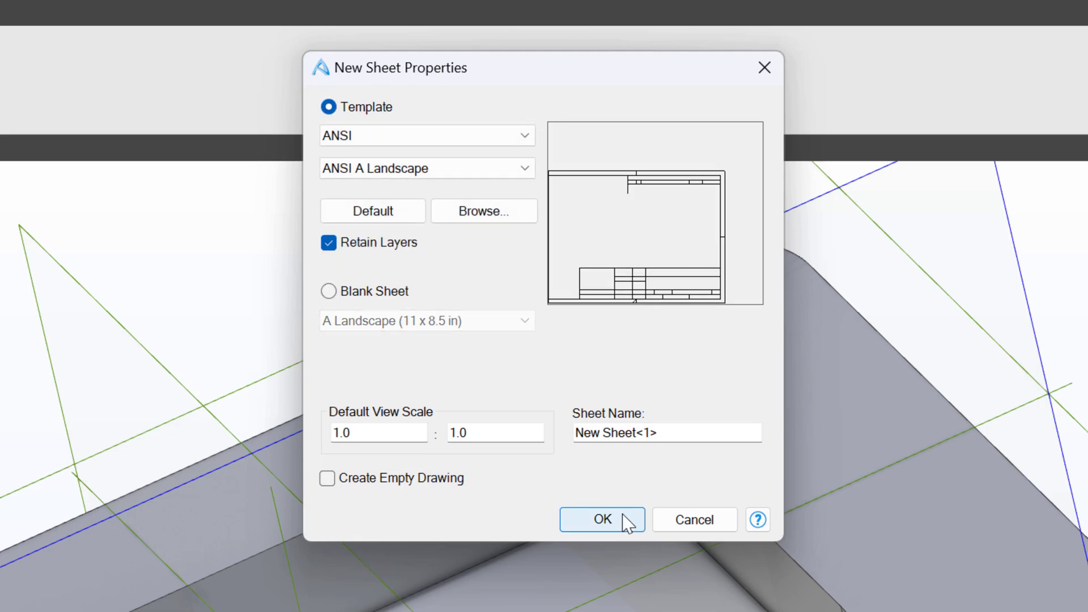
left_click(628, 517)
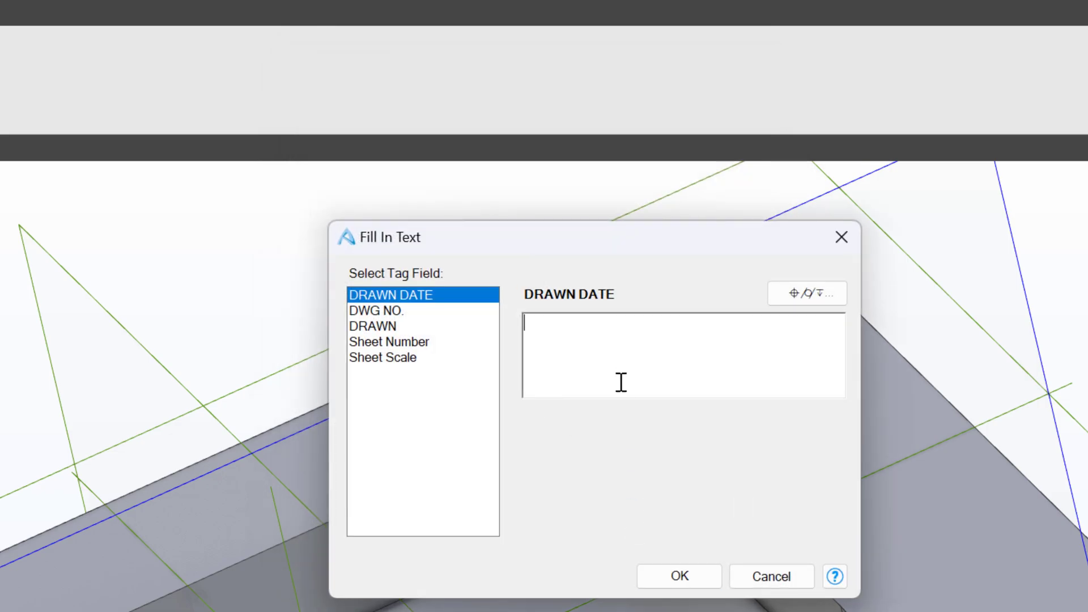
Fill in the title block tags with drawn date 24.Aug.2023, drawing number 456789 and "Attractive Person" as DRAWN.
type("24.Aug.2023")
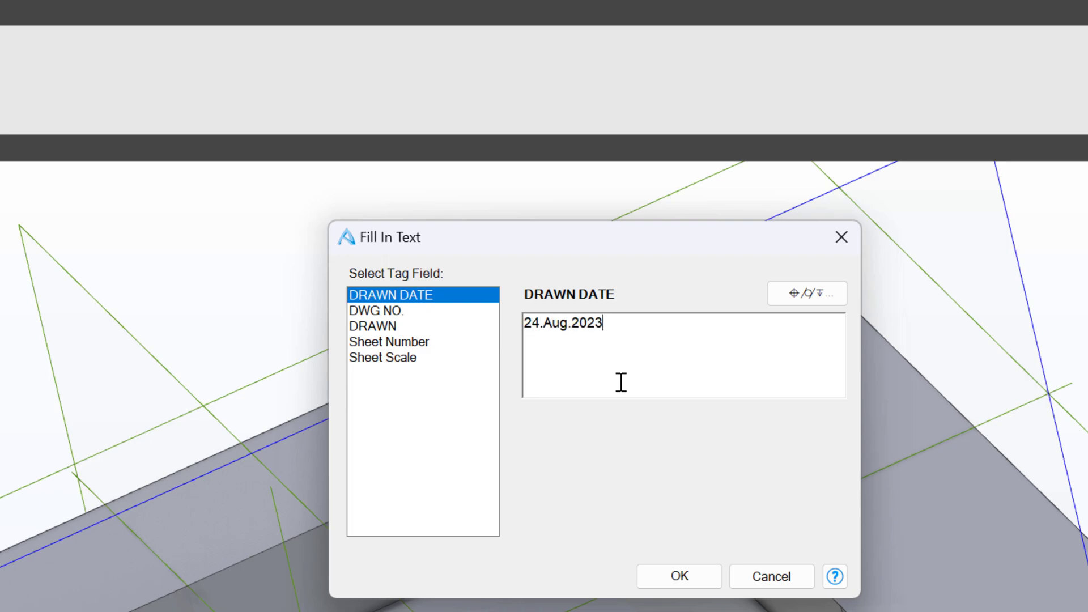
left_click(412, 313)
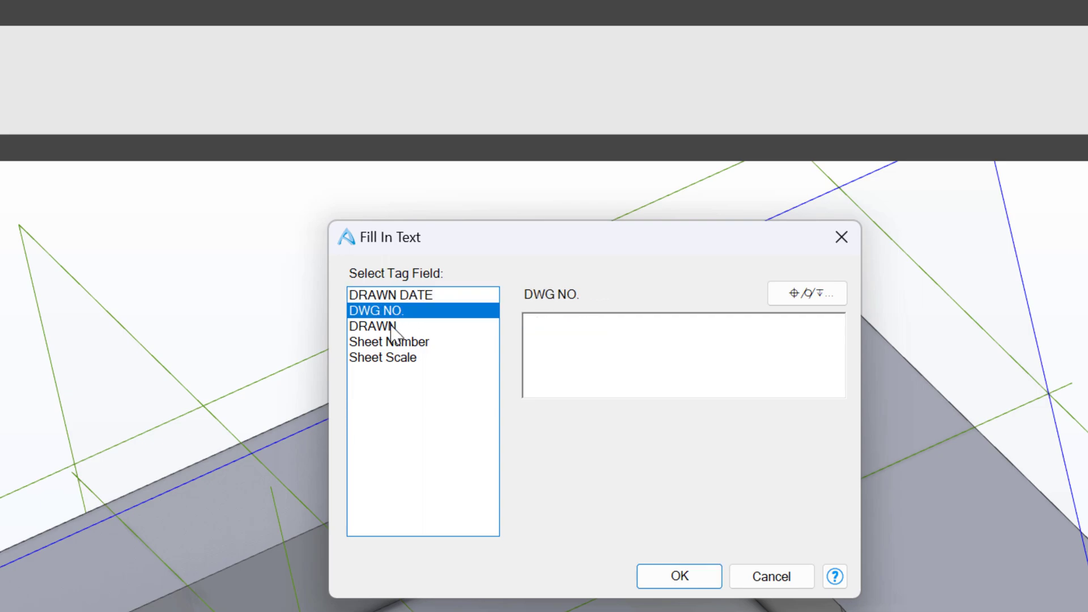
left_click(544, 359)
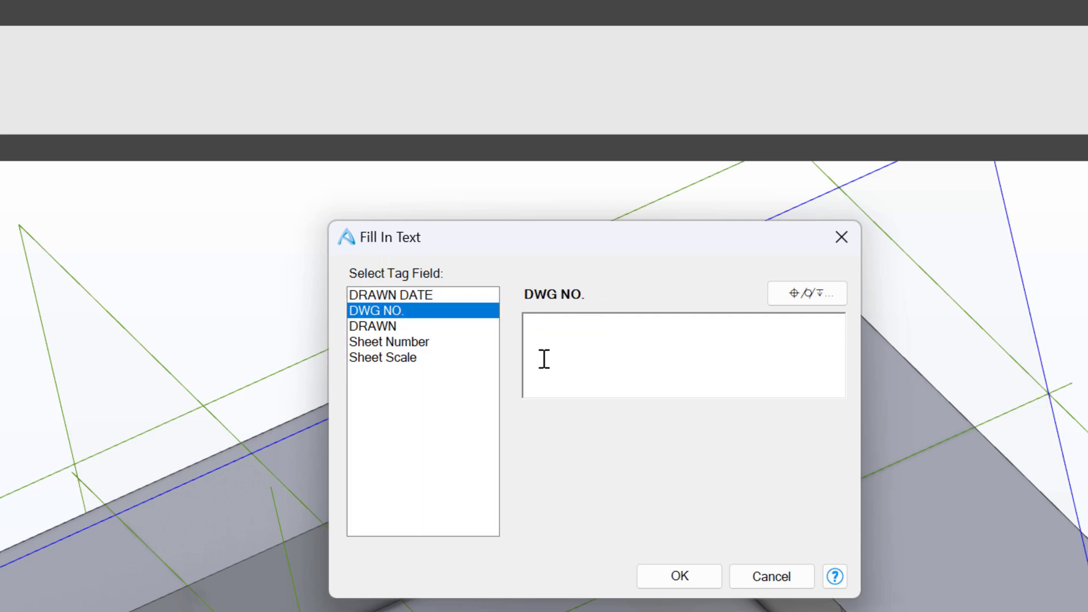
type("456789")
left_click(433, 327)
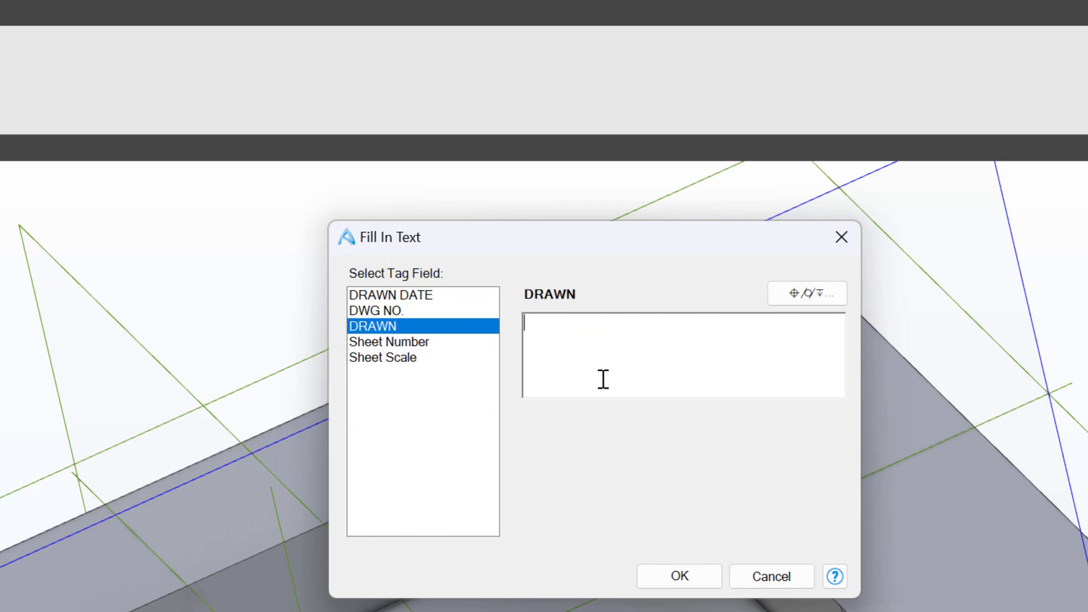
type("Attractive Person")
Review the Sheet Number and Sheet Scale tags, and accept the title block text.
left_click(424, 343)
left_click(420, 359)
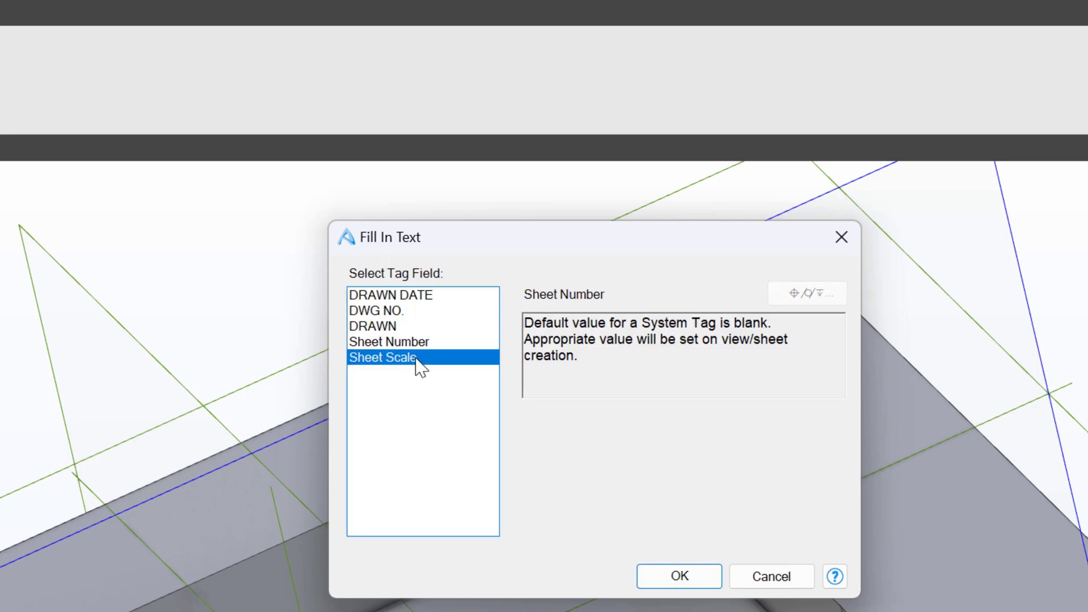
left_click(429, 344)
left_click(429, 355)
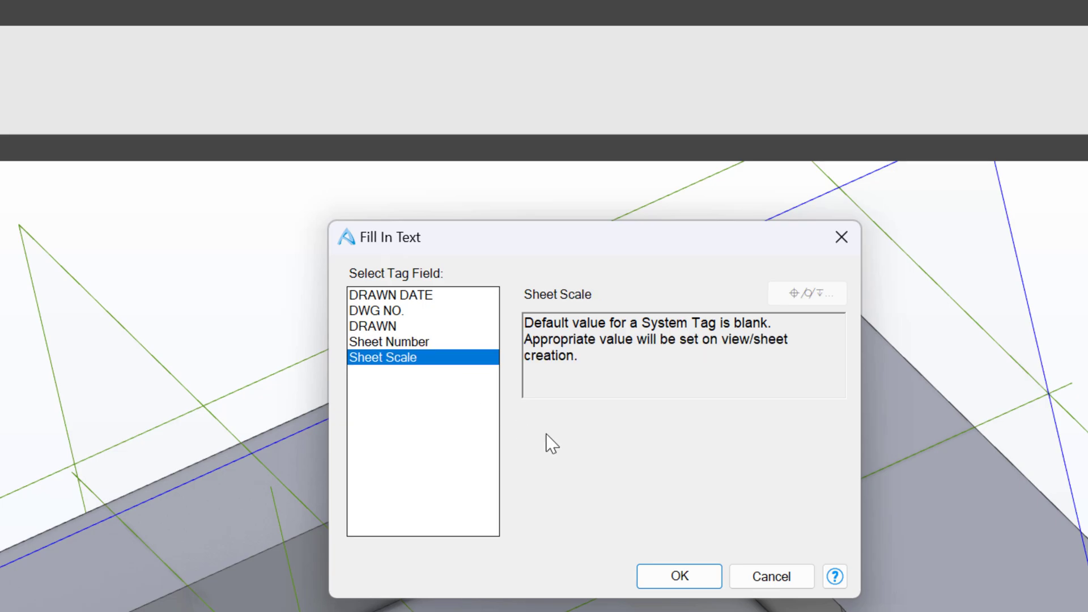
left_click(679, 577)
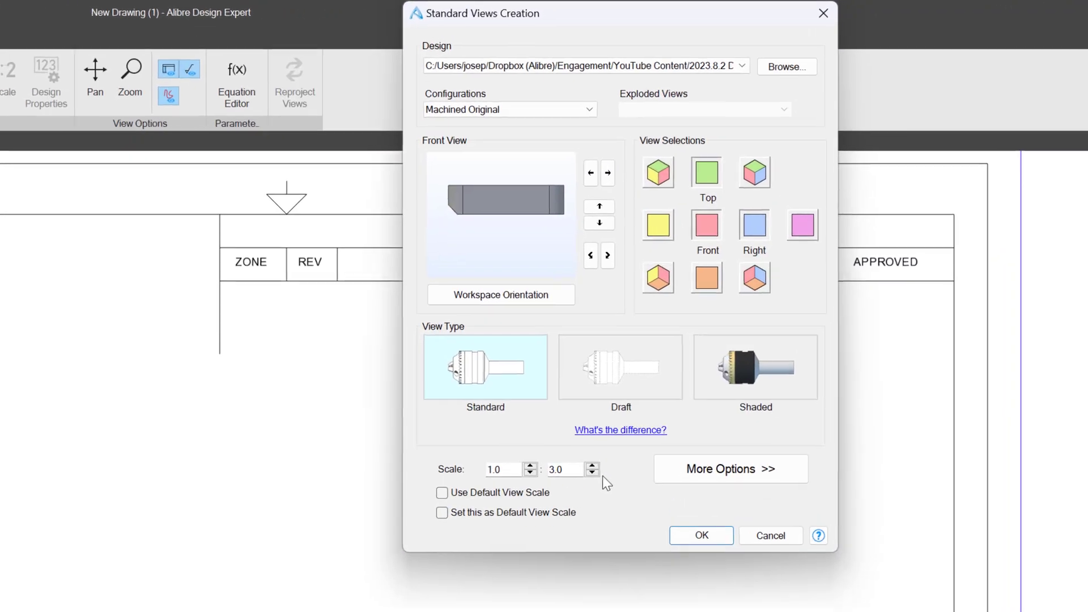
Try rotating the front view orientation upward, and return it to the side-on orientation.
left_click_drag(511, 14, 264, 277)
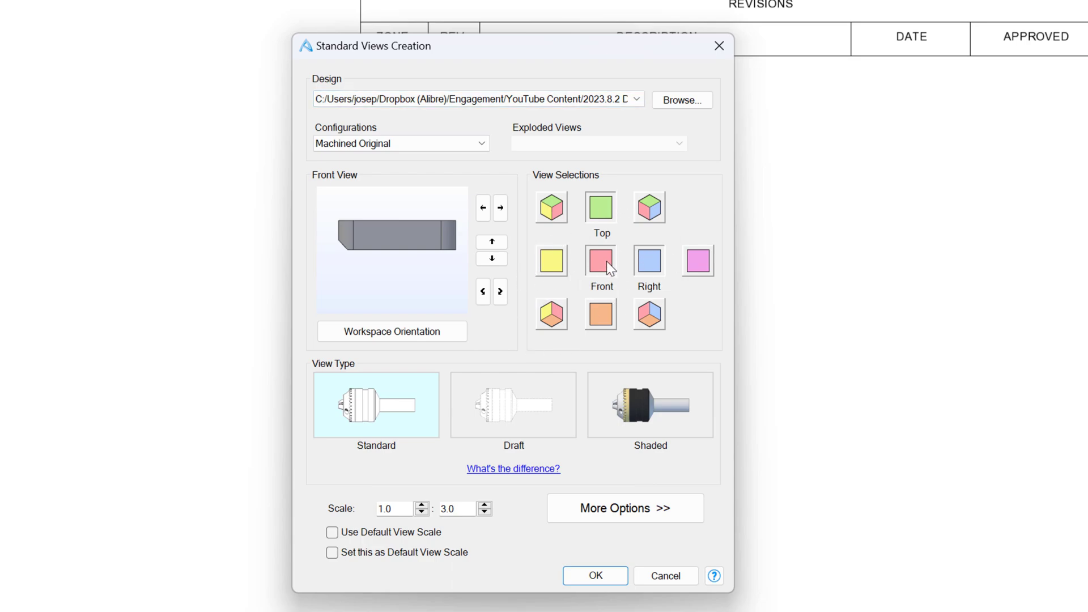
left_click(491, 242)
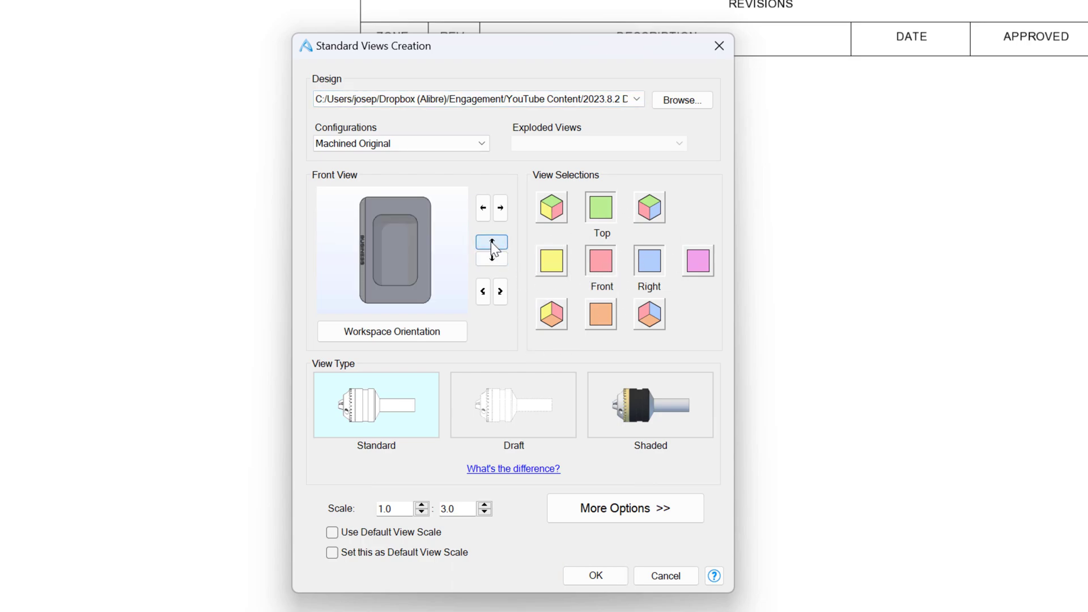
left_click(491, 242)
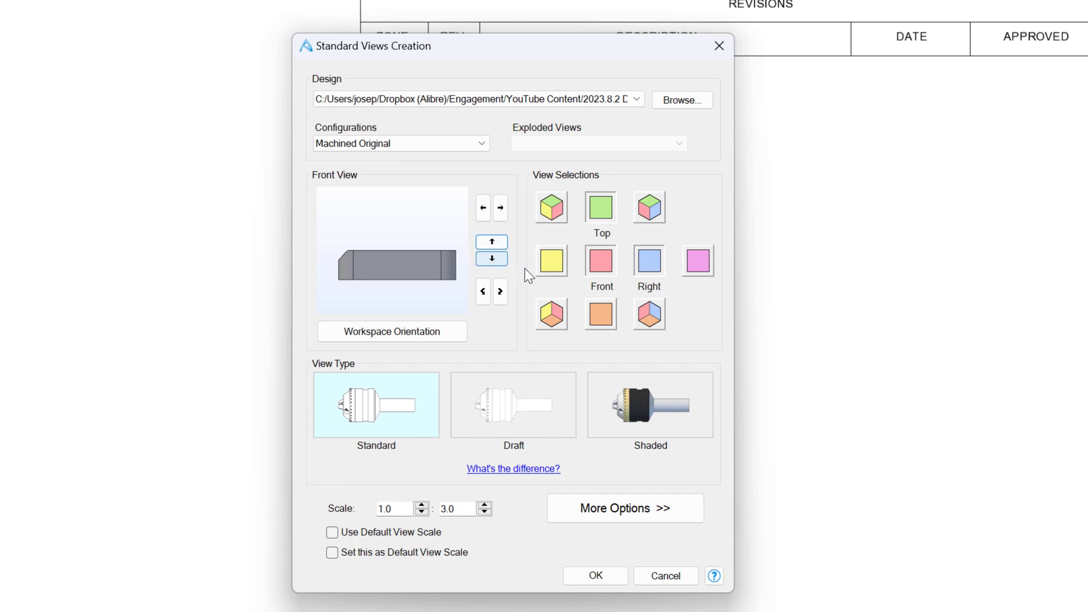
left_click(491, 259)
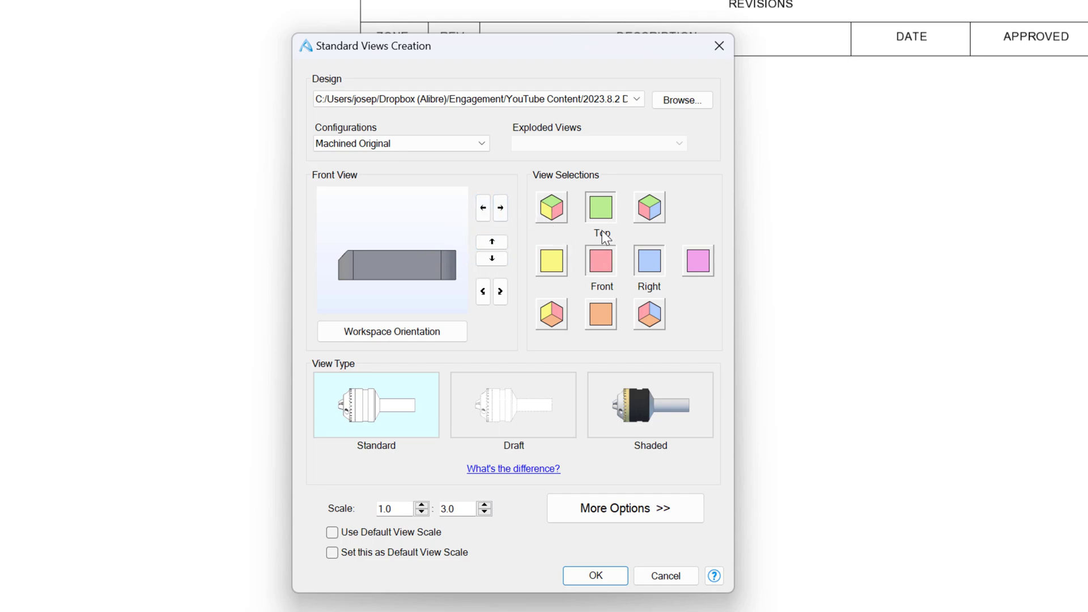
Adjust the view selections for the top and upper-right isometric projections, and set the view type to Standard.
left_click(602, 209)
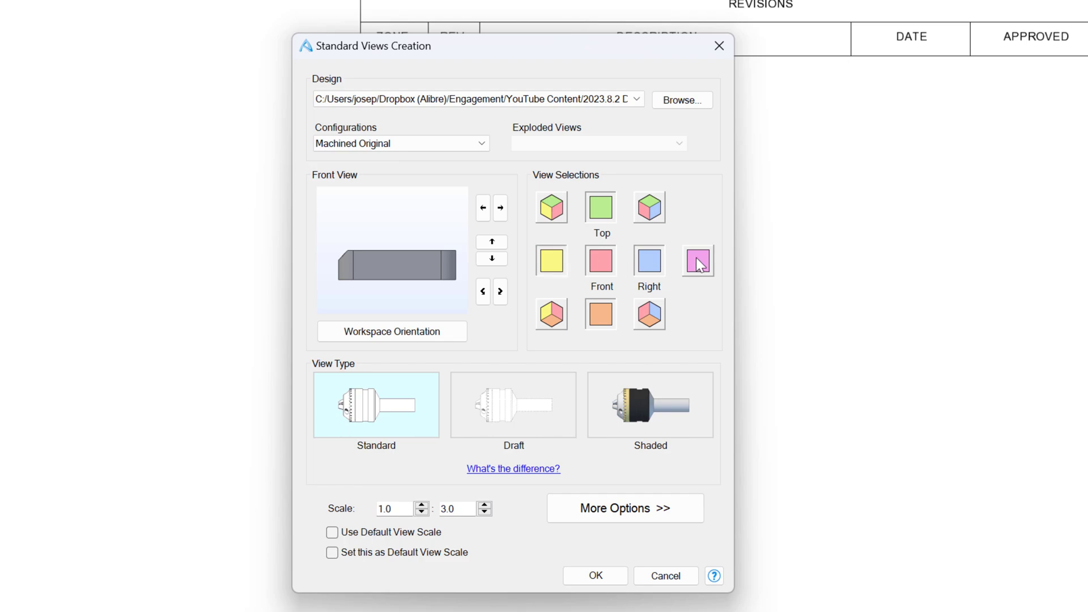
left_click(658, 214)
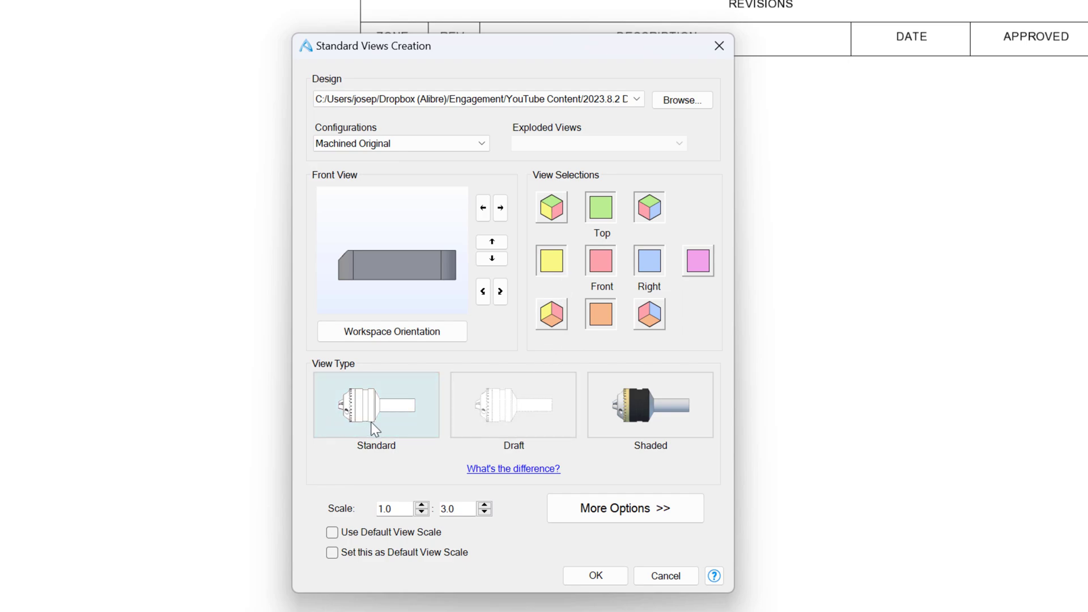
left_click(501, 406)
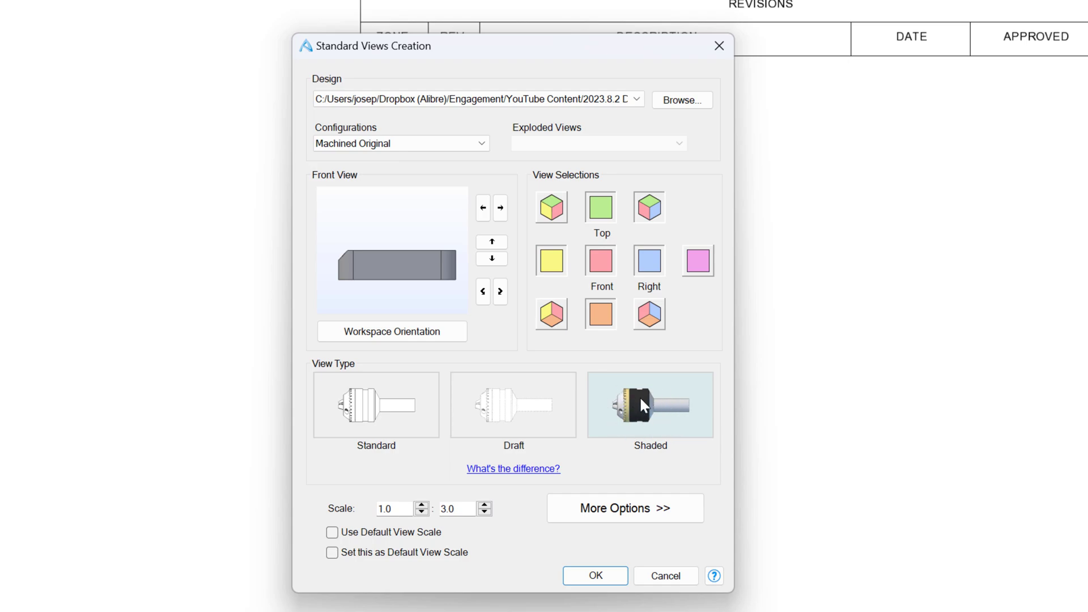
left_click(386, 402)
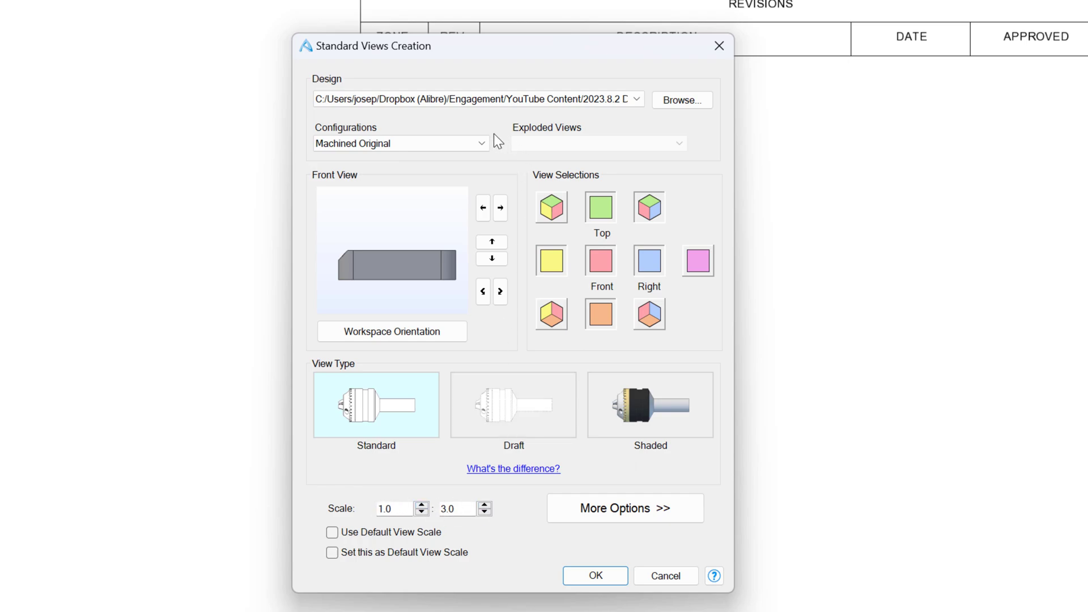
Try the Injection Molded Locked configuration for the drawing views, and return to Machined Original.
left_click(480, 146)
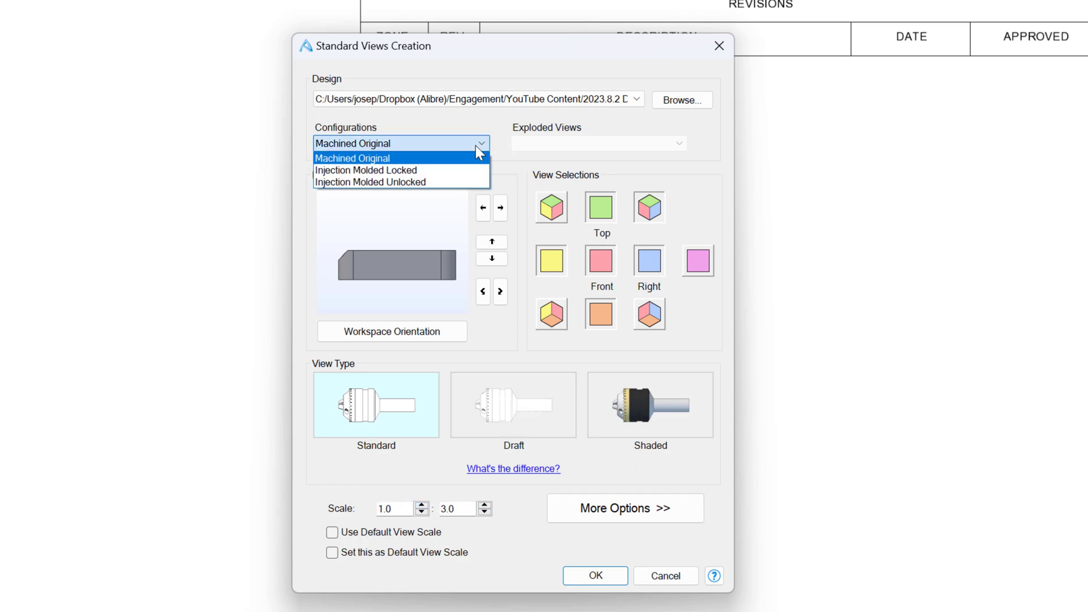
left_click(434, 170)
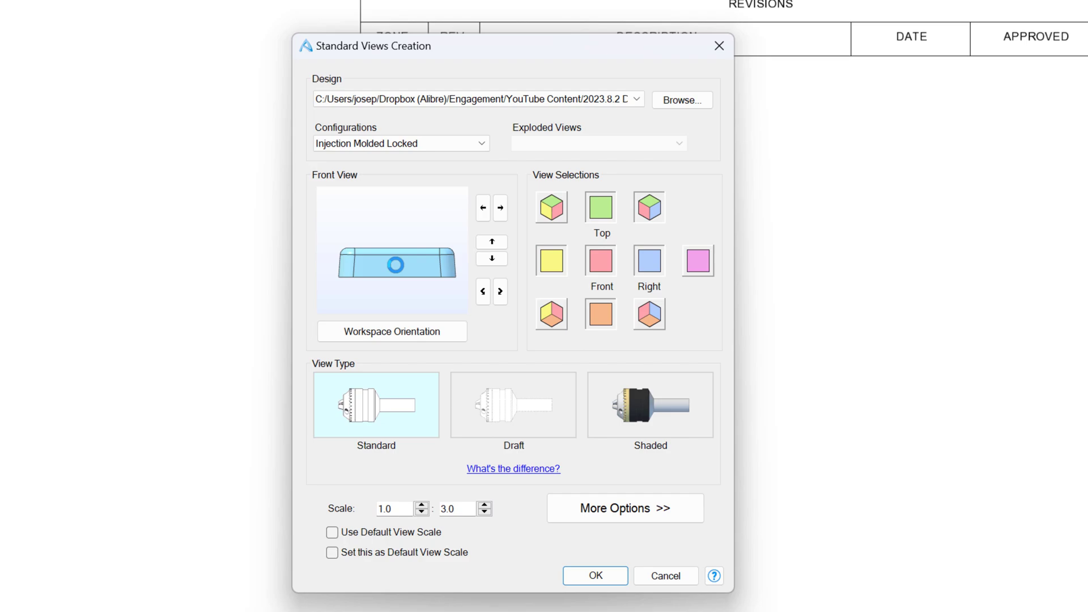
left_click(430, 148)
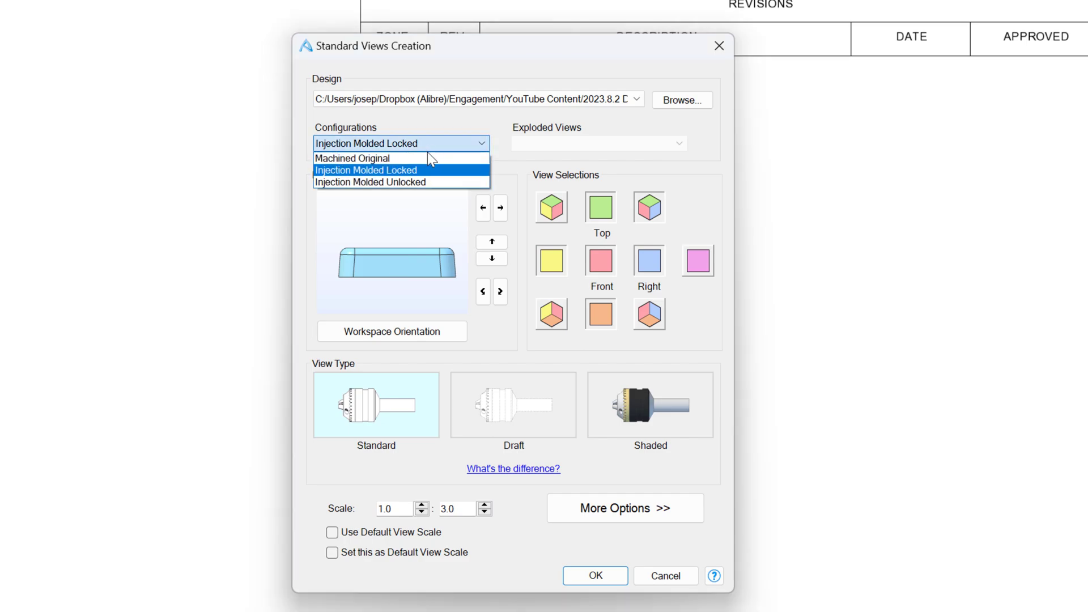
left_click(413, 159)
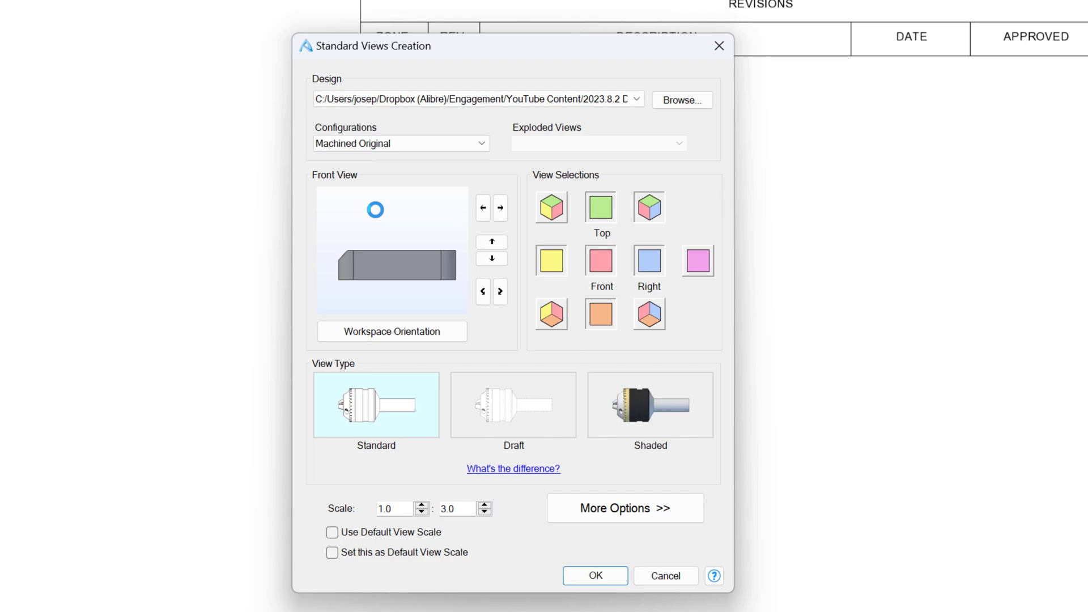
Enable Design Dimensions in the view detailing options and accept the standard views settings.
left_click(583, 512)
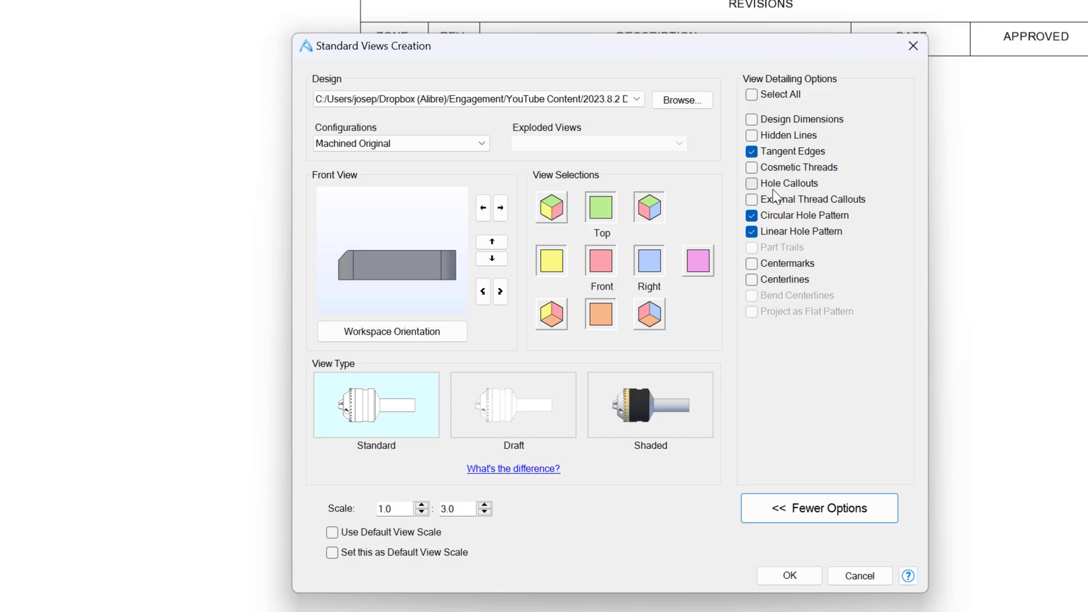
left_click(754, 119)
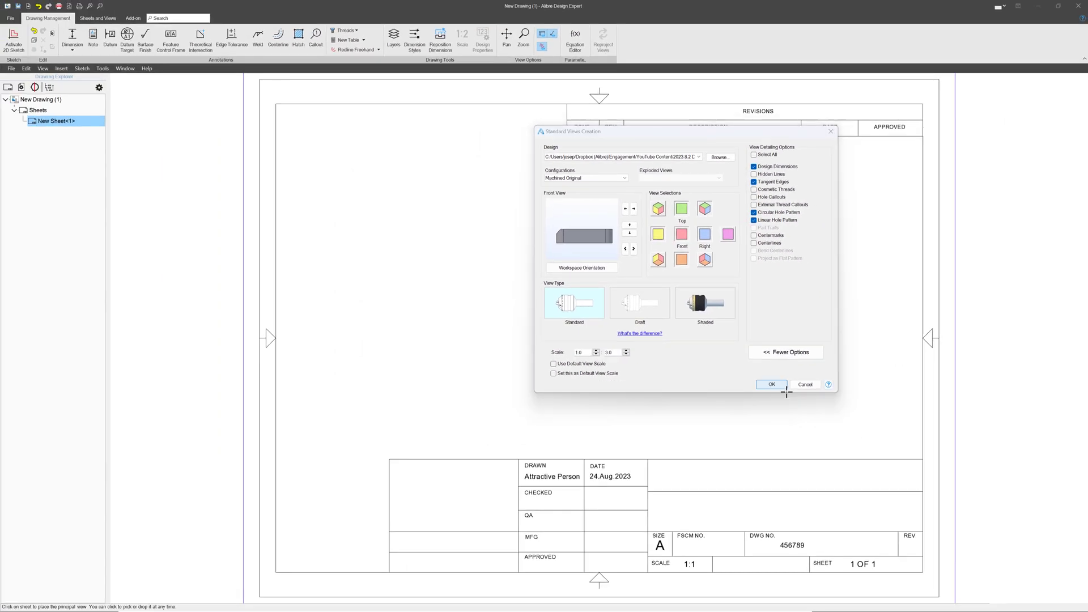
Place the standard views with their design dimensions on the drawing sheet and look over the available dimension types.
left_click(782, 462)
left_click(526, 317)
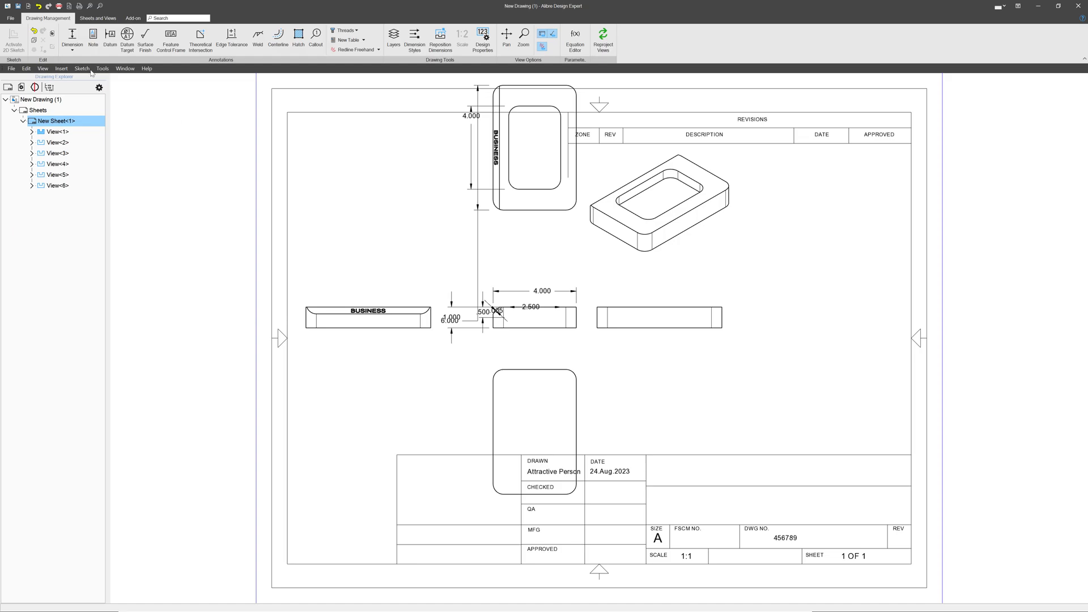
left_click(72, 51)
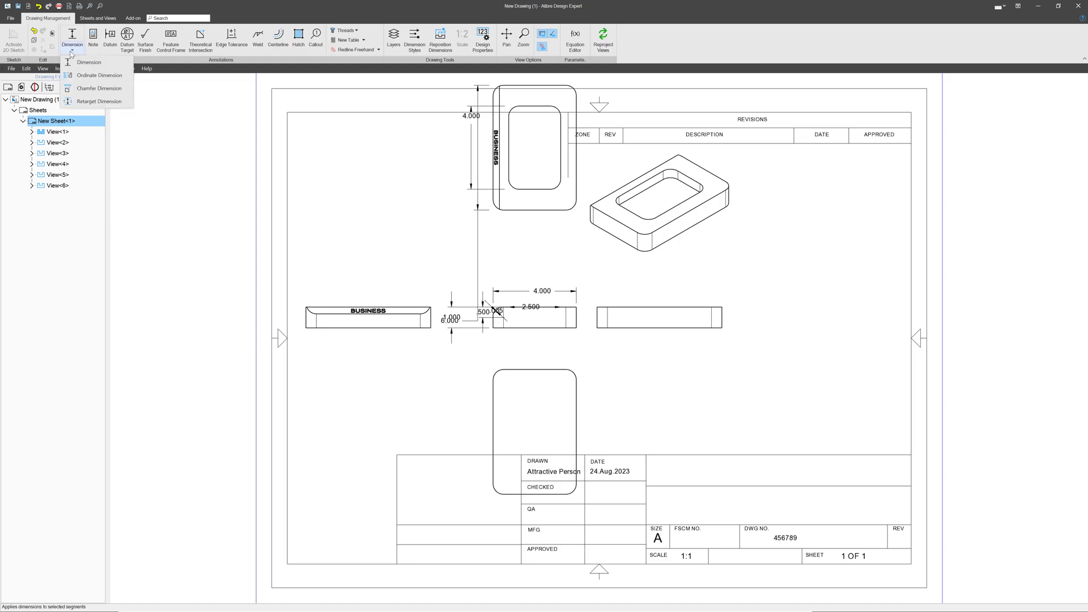
left_click(72, 52)
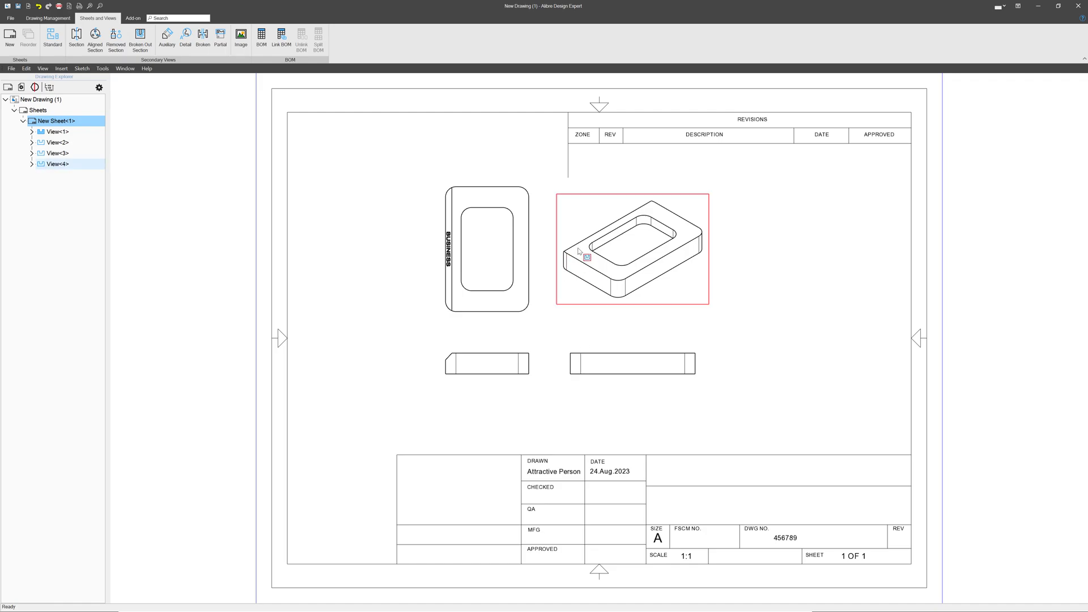
Move the isometric view into the sheet's upper-right area, and space the front and right views farther apart.
left_click(686, 248)
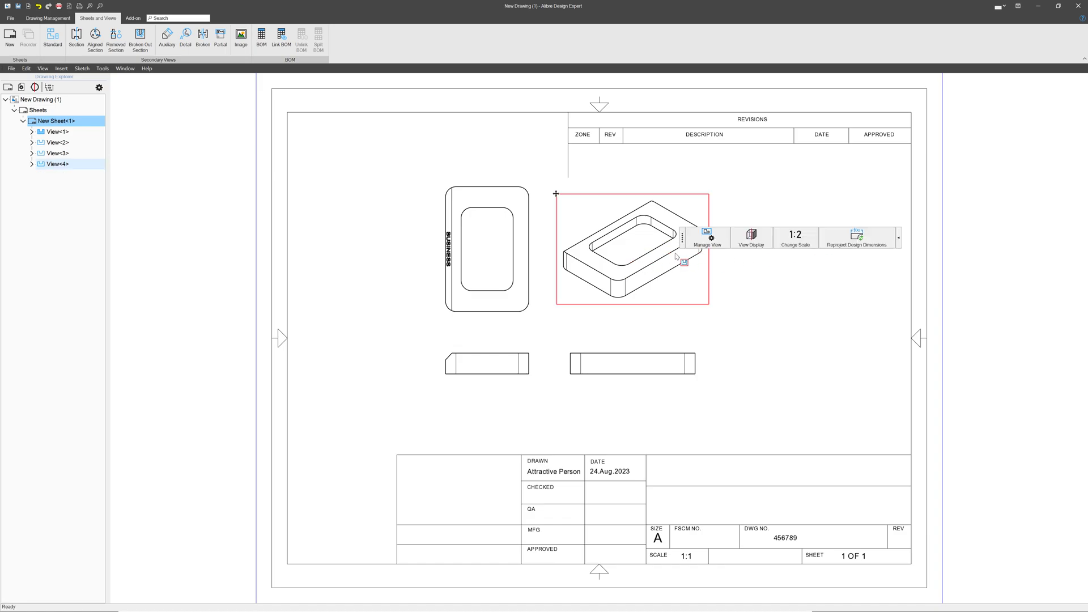
left_click_drag(556, 193, 716, 168)
left_click(479, 367)
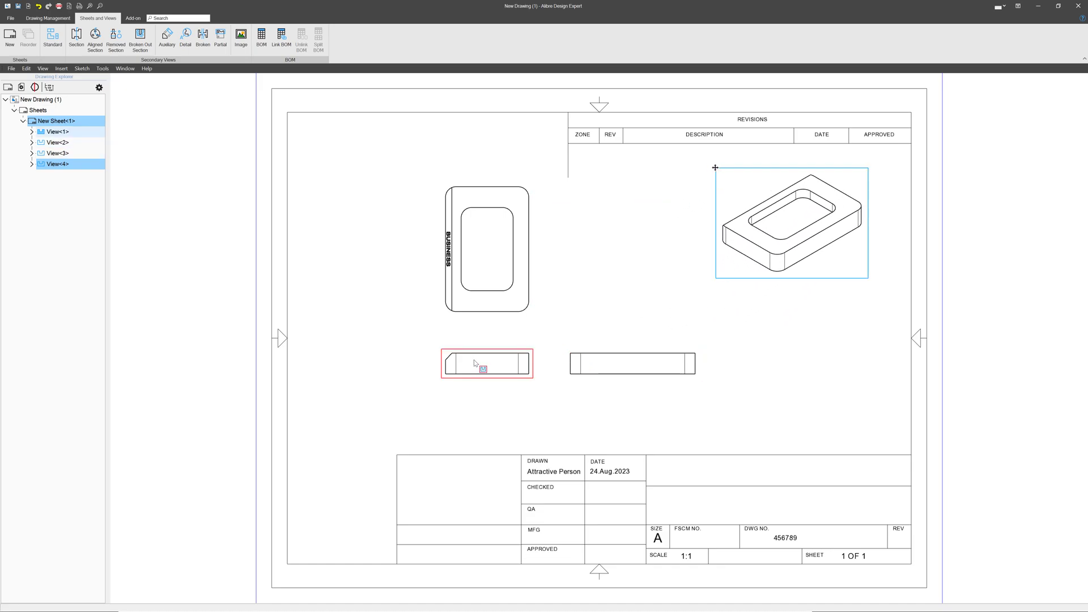
left_click_drag(442, 350, 386, 355)
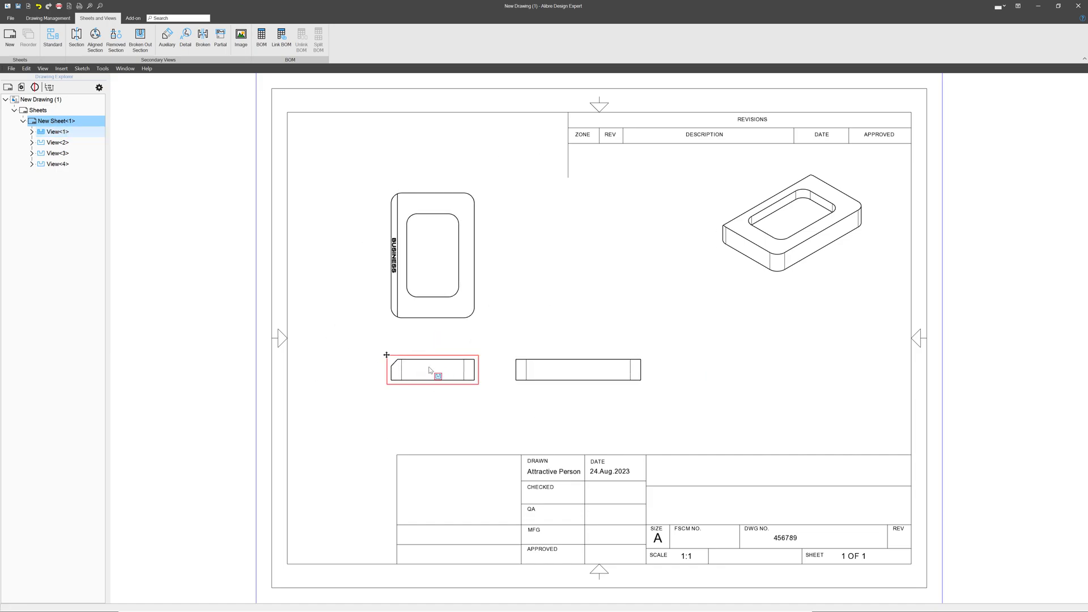
left_click(508, 354)
left_click_drag(513, 353, 671, 393)
Move the top view upward and shift the front view down to just above the title block.
left_click(412, 218)
left_click_drag(384, 186, 384, 157)
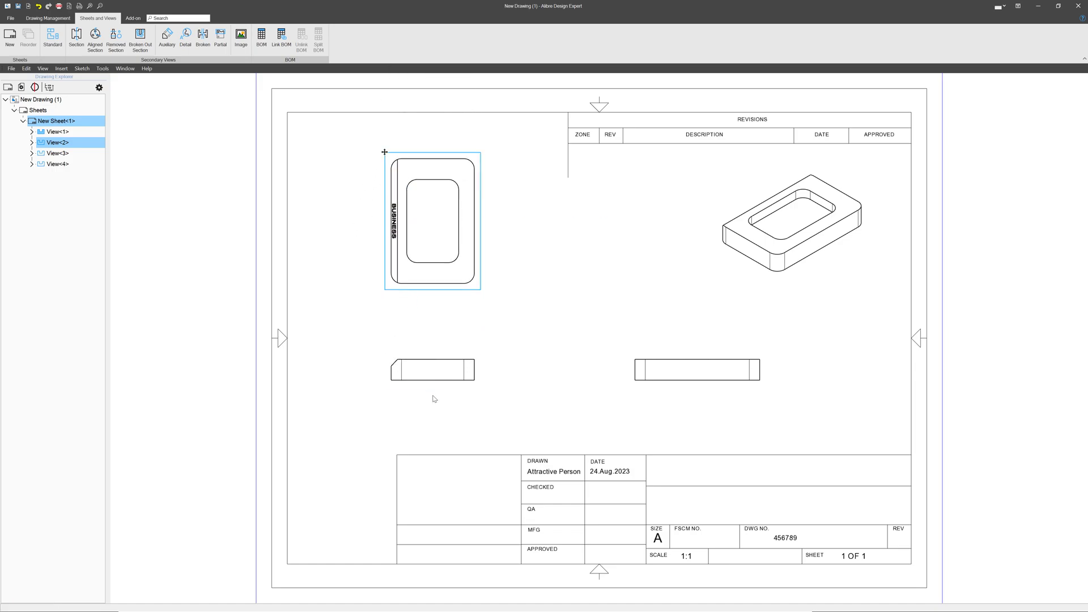
left_click(399, 378)
left_click_drag(384, 355, 389, 386)
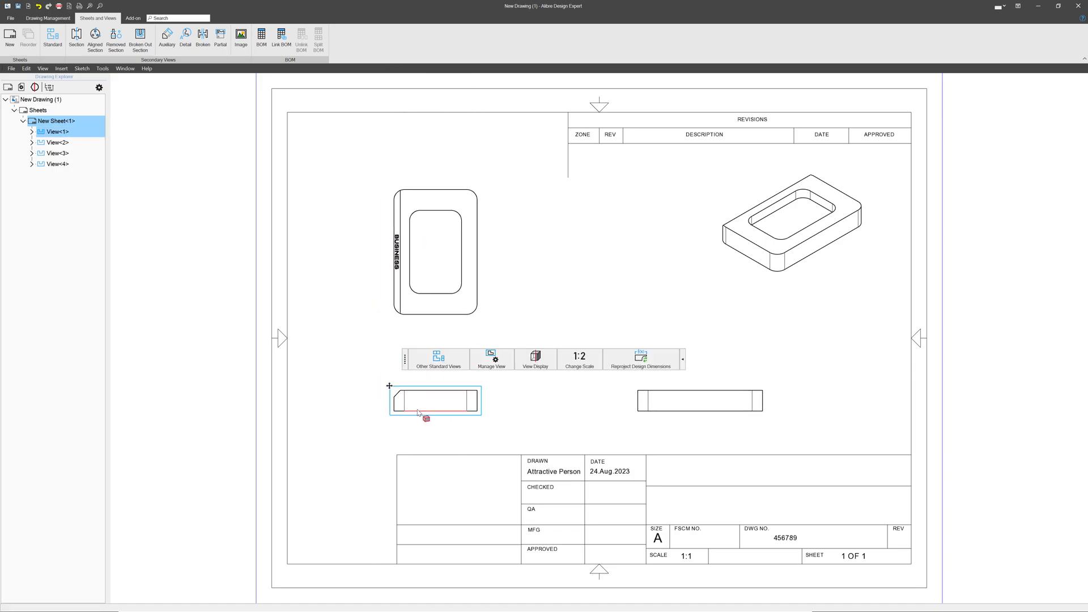
left_click(459, 406)
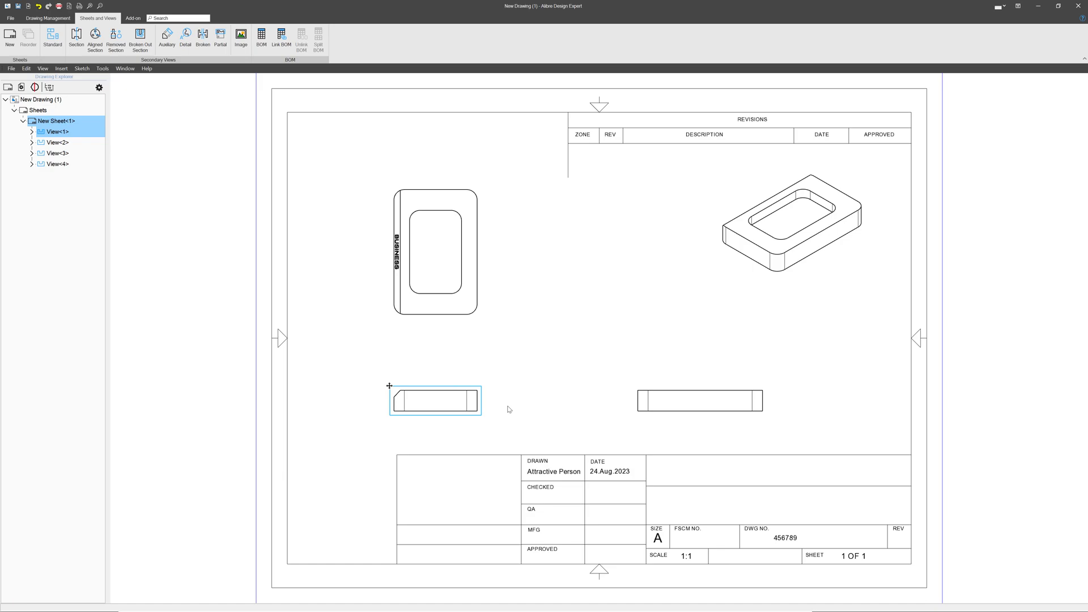
Turn off the right view's alignment and move it up out of line with the front view.
right_click(674, 403)
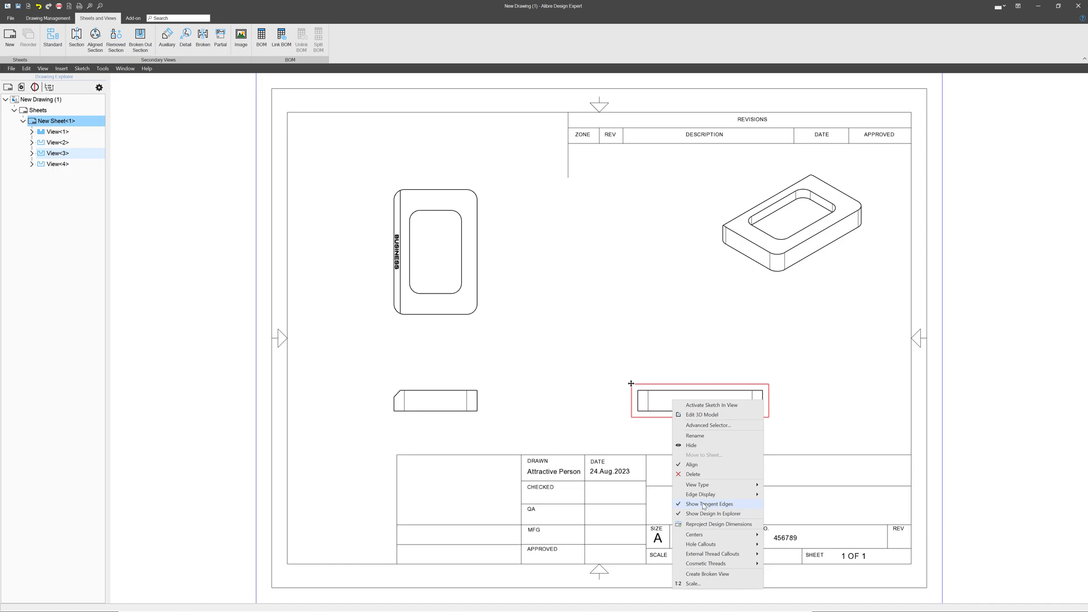
left_click(692, 465)
mouse_move(640, 405)
left_mouse_down()
mouse_move(720, 331)
mouse_move(662, 282)
mouse_move(548, 341)
mouse_move(709, 393)
mouse_move(654, 338)
left_mouse_up()
left_click(574, 306)
Turn the right view's alignment back on and reposition it level with the front view.
left_click(691, 354)
right_click(687, 354)
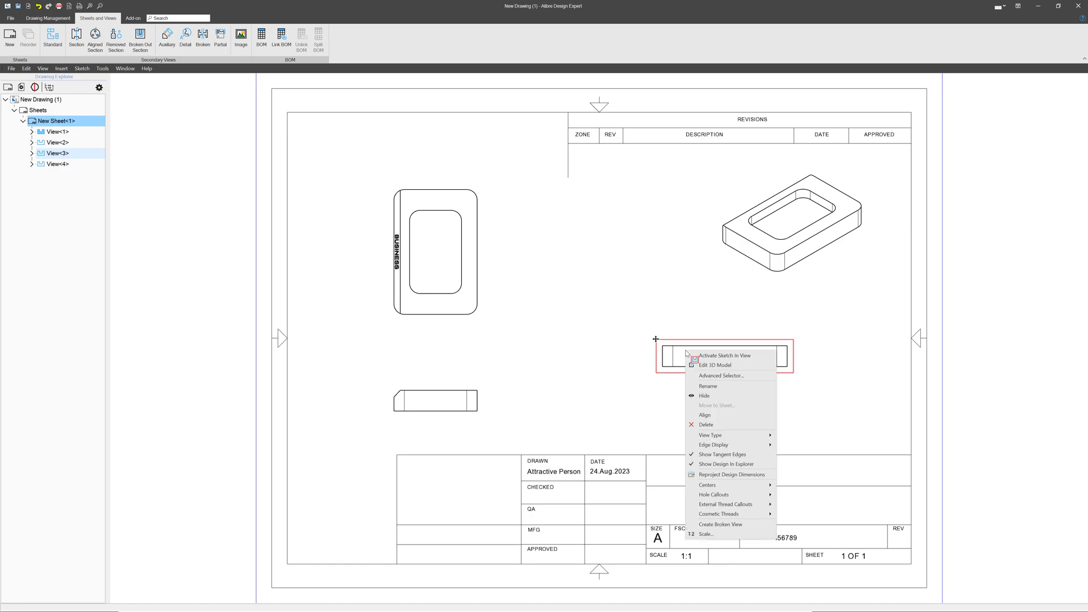
left_click(716, 417)
left_click_drag(658, 387, 629, 374)
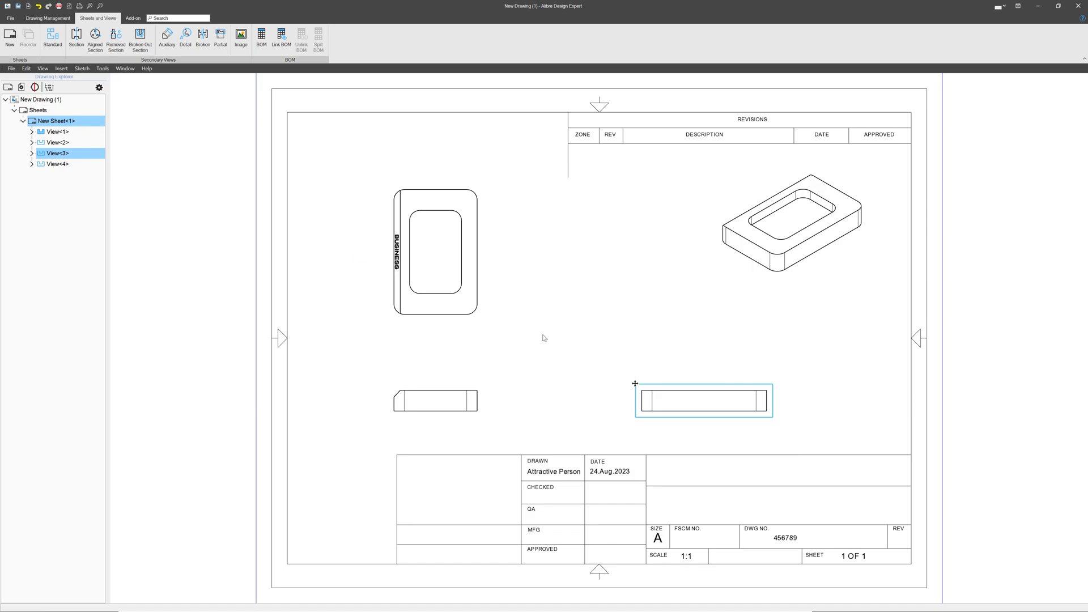
left_click(561, 291)
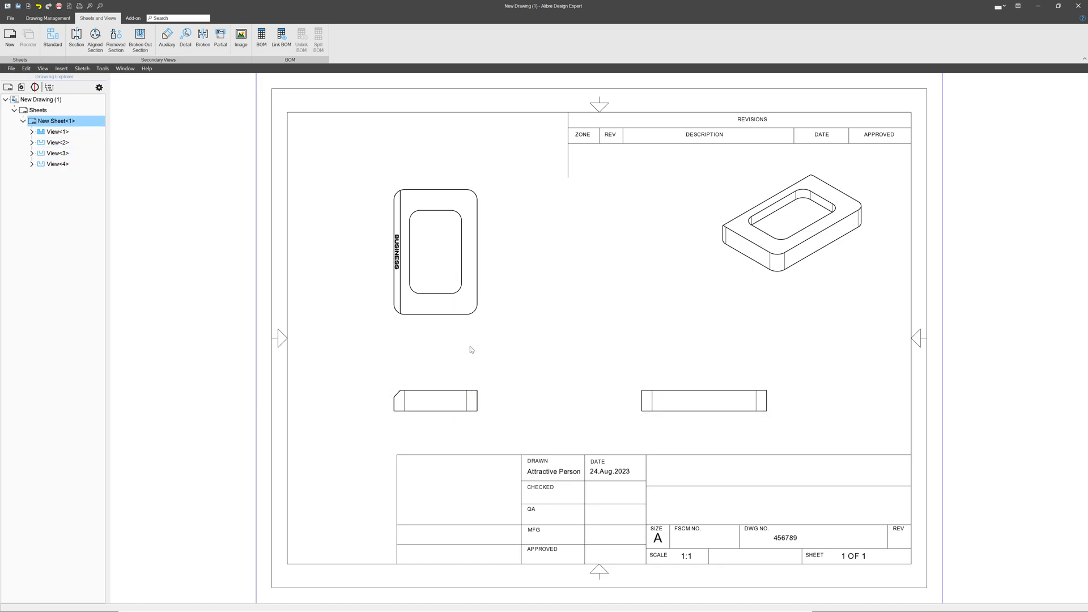
Set the front view's edge display to Visible and Hidden.
left_click(434, 395)
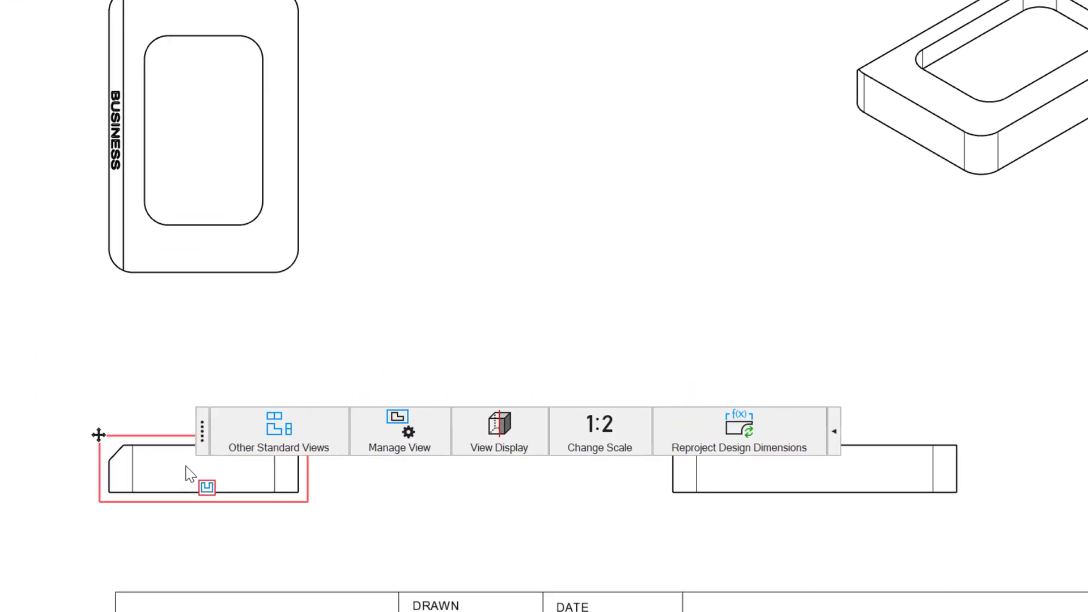
left_click(309, 447)
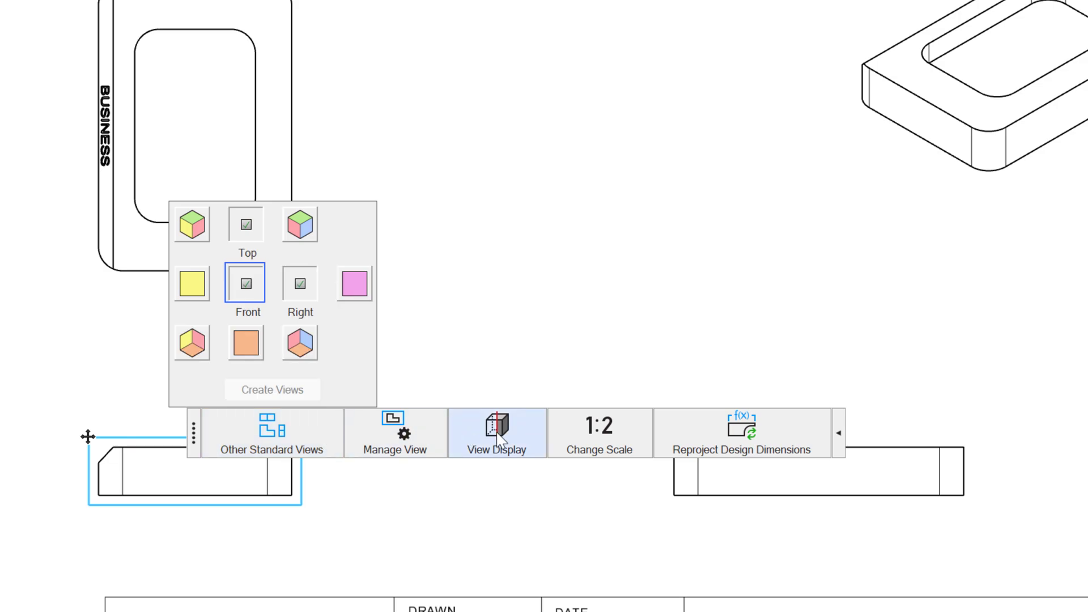
left_click(502, 439)
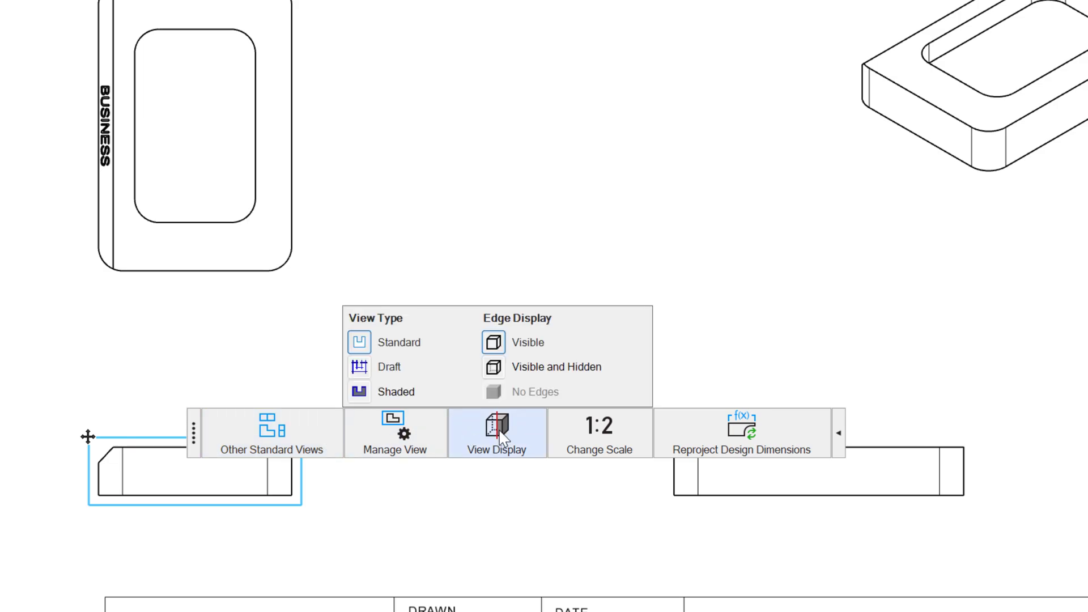
left_click(496, 372)
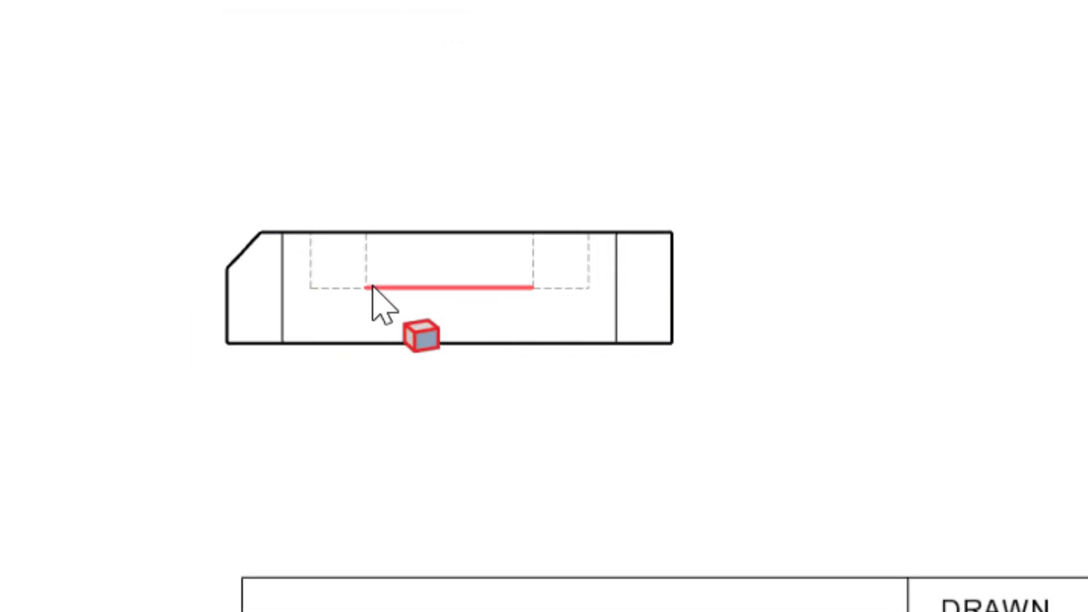
Return the front view's edge display to Visible.
right_click(422, 310)
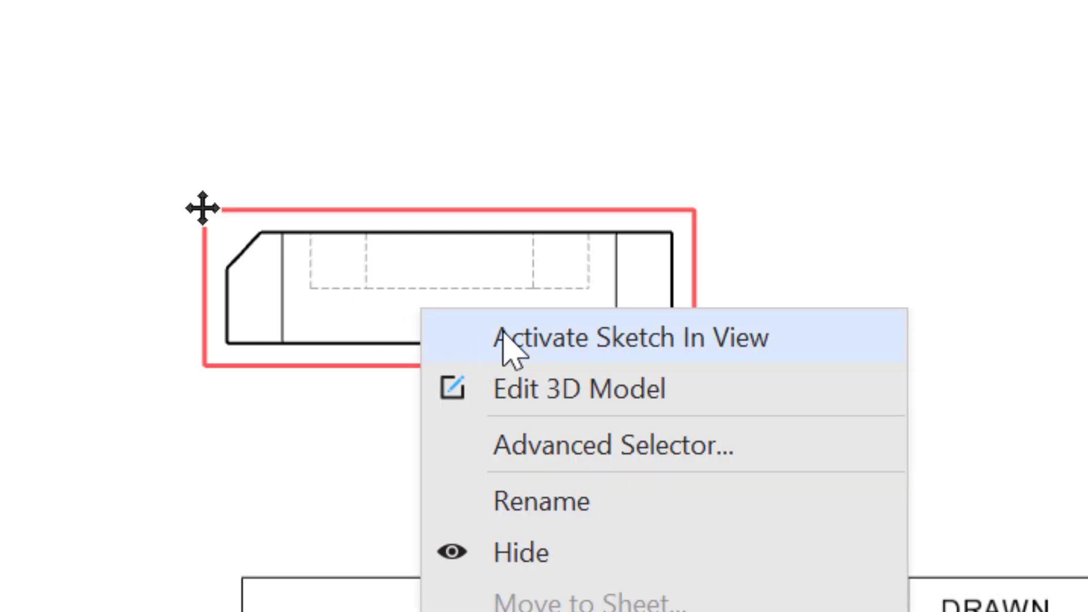
left_click(534, 242)
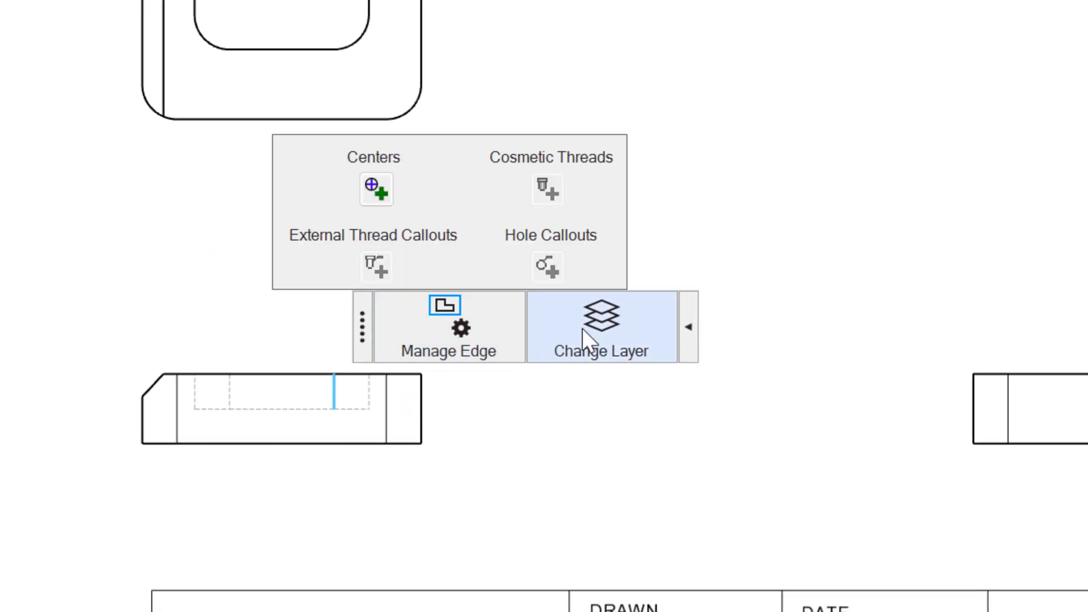
left_click(362, 428)
mouse_move(813, 401)
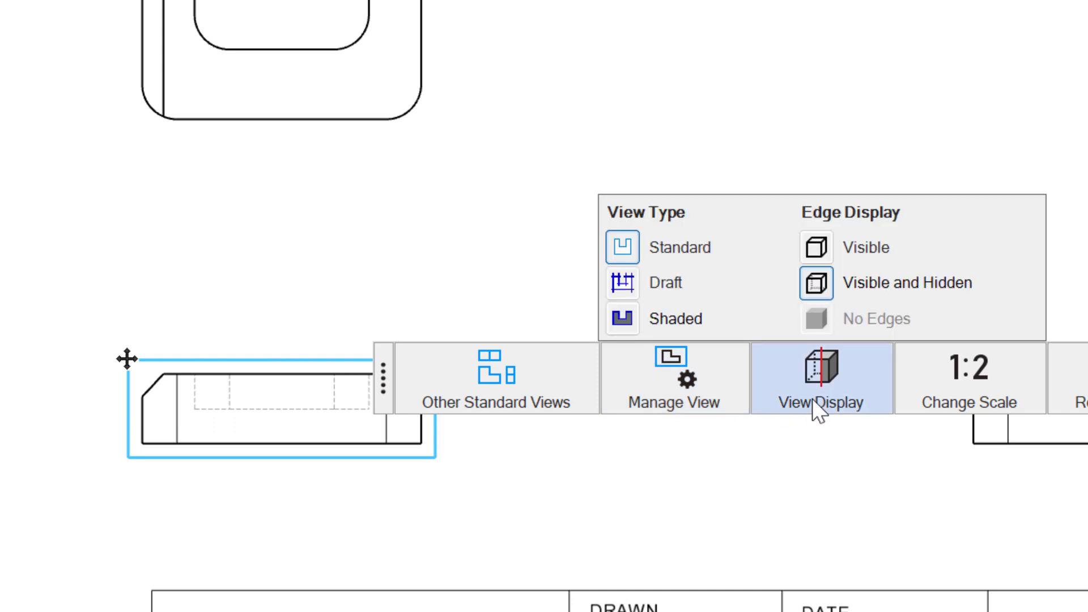
left_click(816, 248)
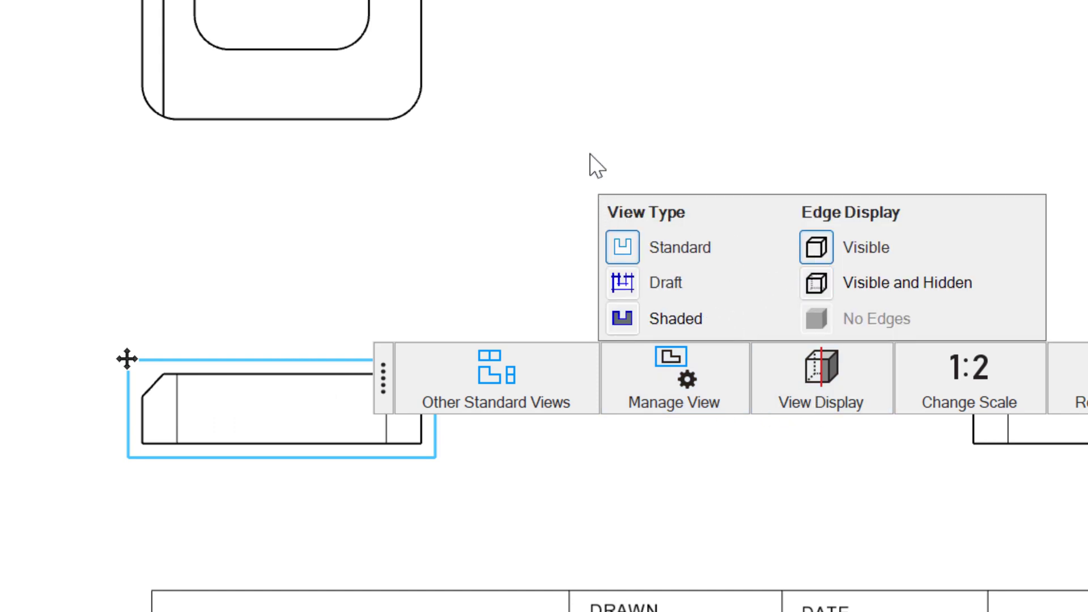
left_click(586, 122)
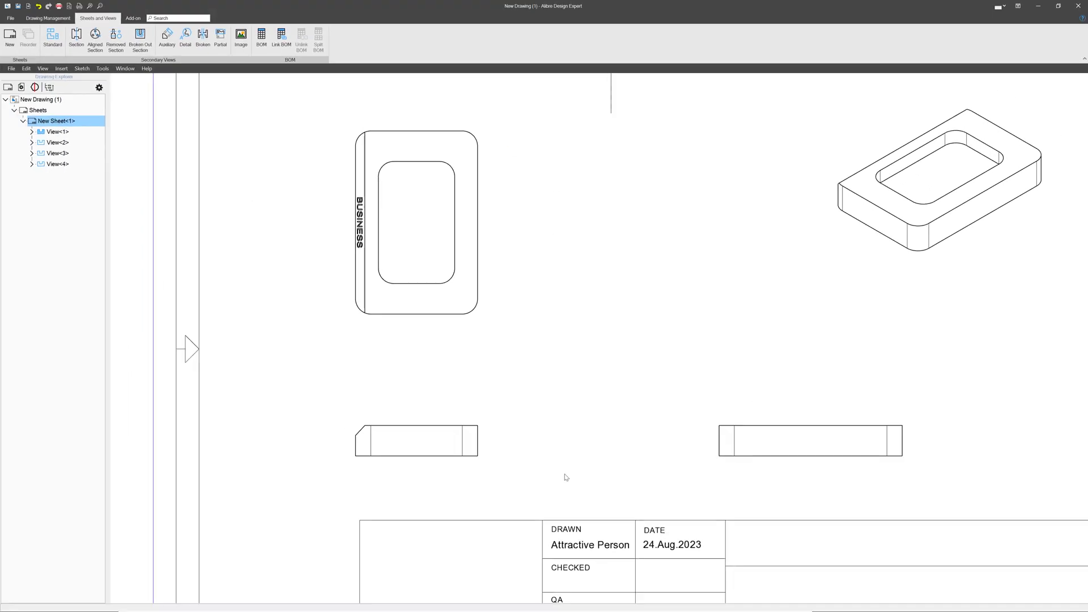
Select the top view and activate a 2D sketch on it.
scroll(653, 344, "up", 3)
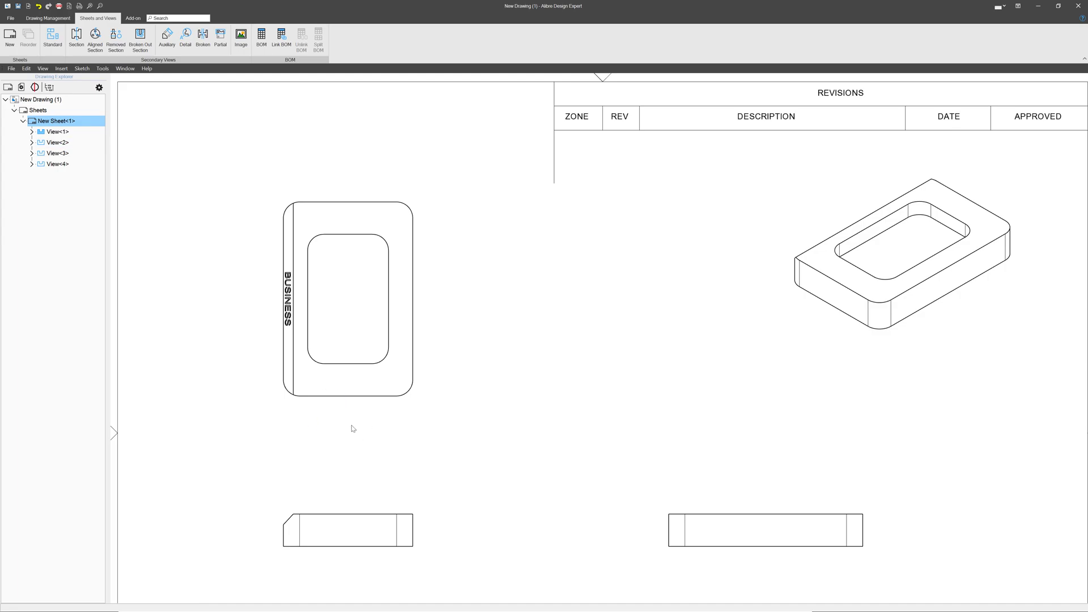
middle_click_drag(405, 448, 466, 437)
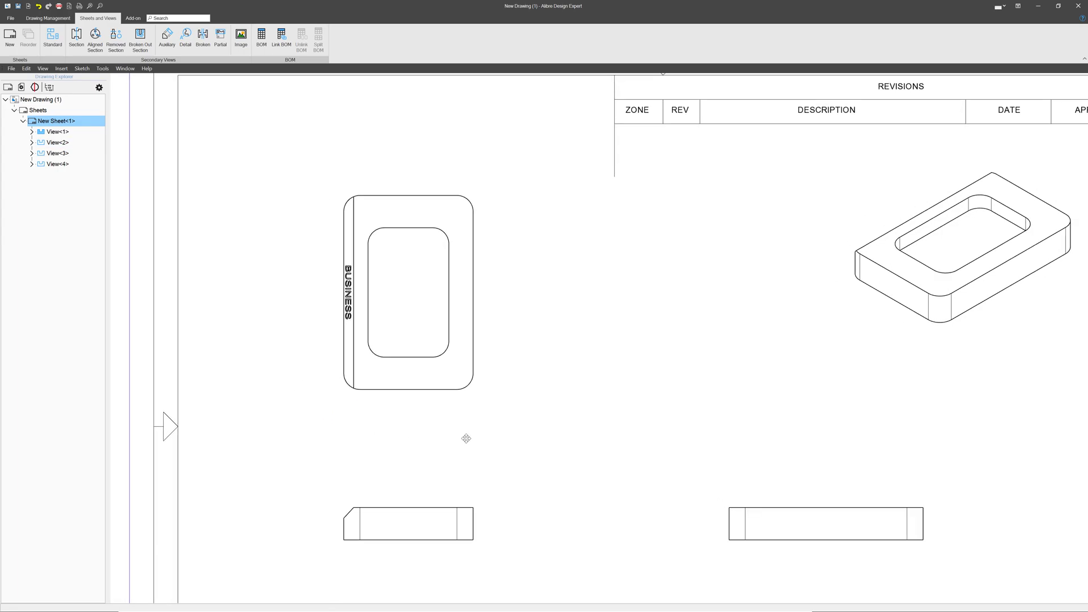
left_click(422, 261)
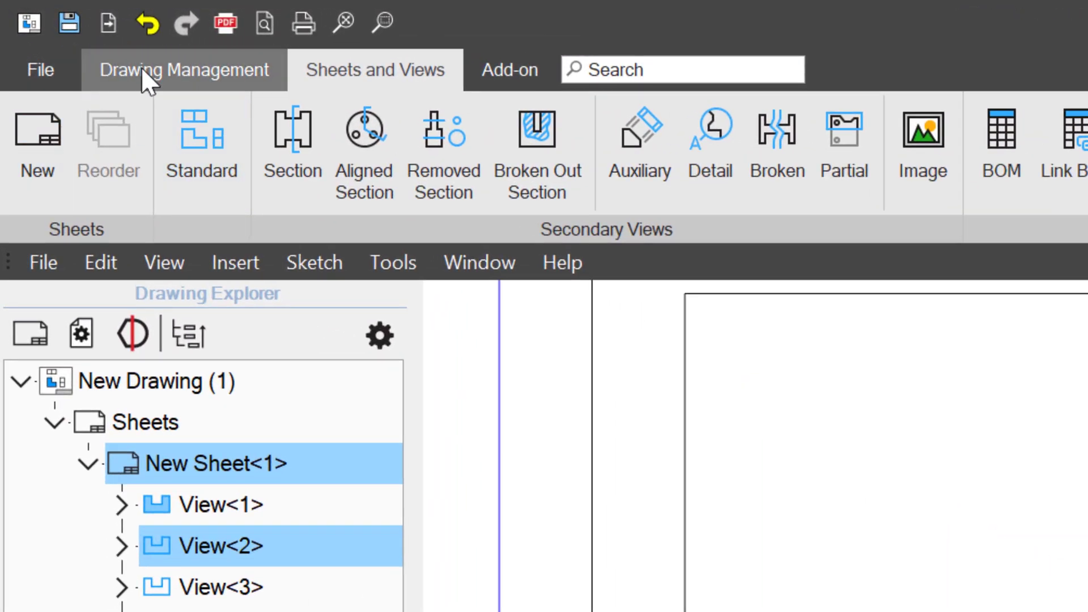
left_click(142, 67)
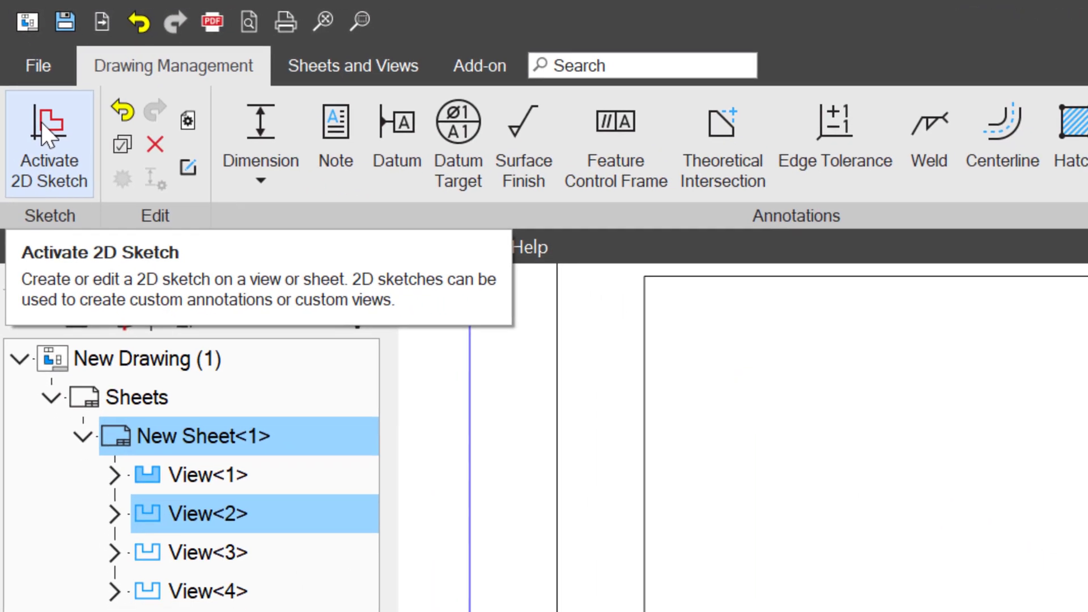
left_click(42, 125)
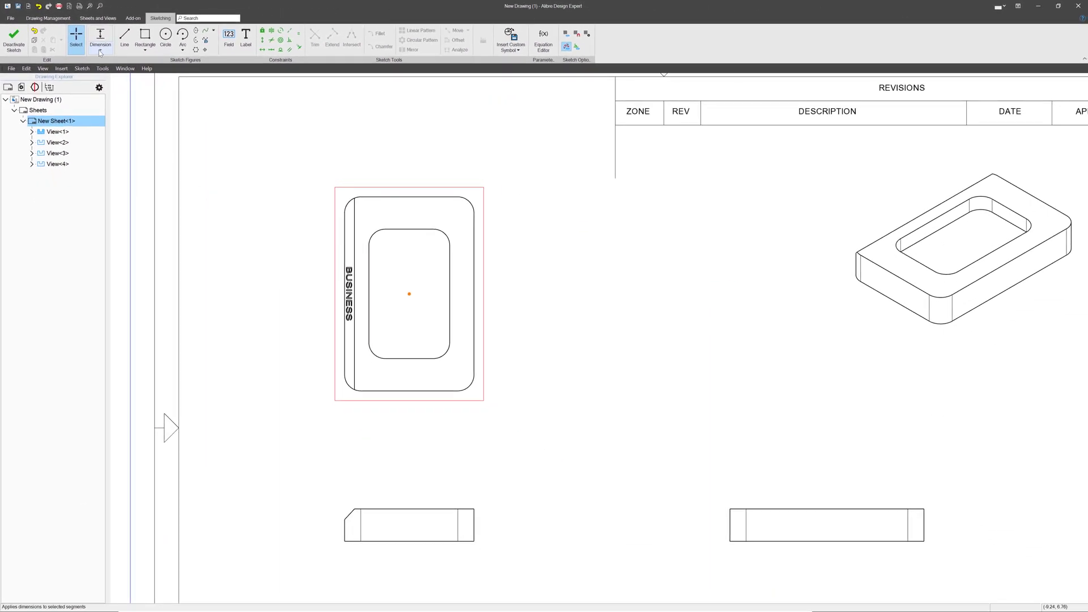
Sketch a horizontal line across the lower part of the top view, extending past both sides of its outline.
key("l")
left_click(256, 362)
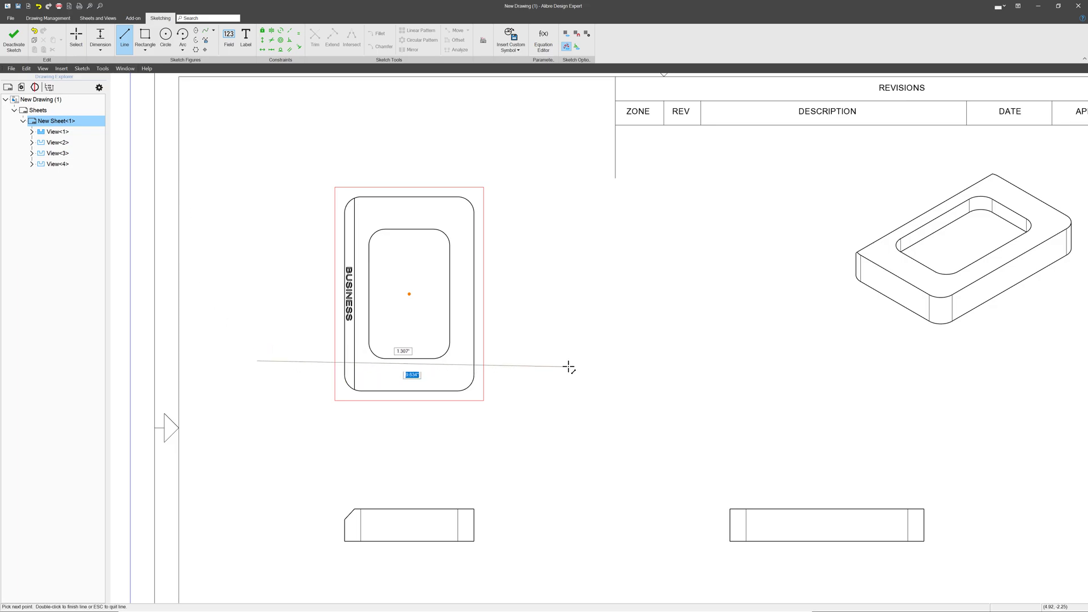
left_click(573, 361)
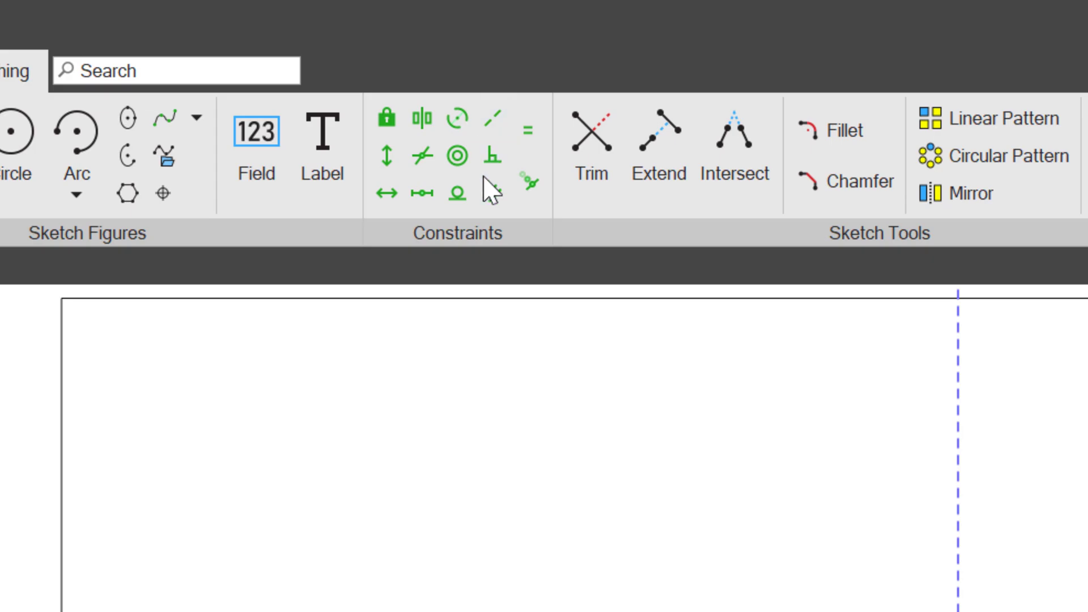
Constrain the horizontal line to be coincident with the center point of the top view.
left_click(529, 187)
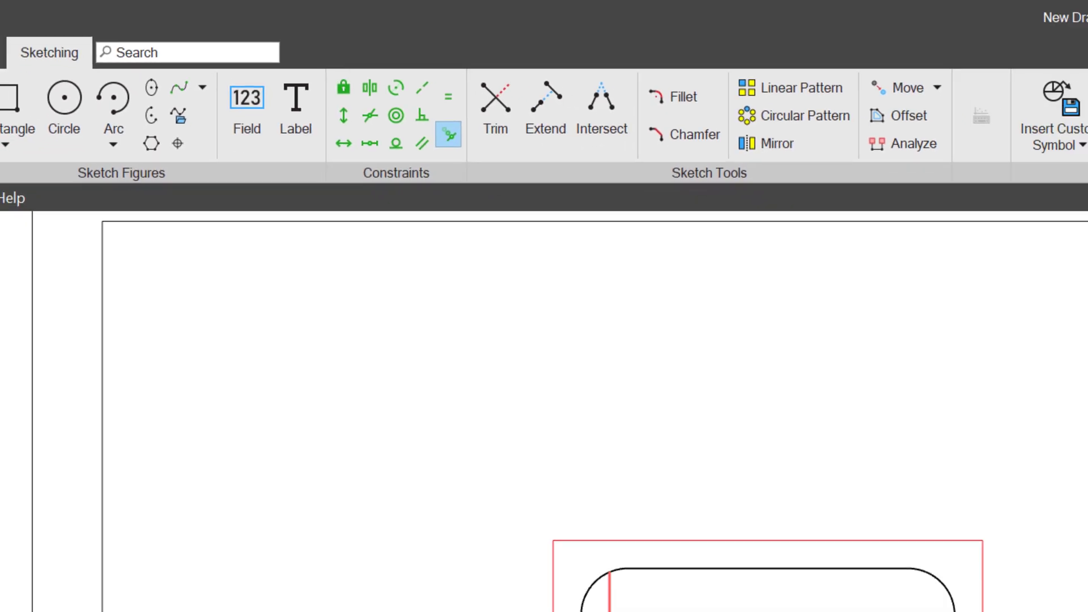
left_click(410, 293)
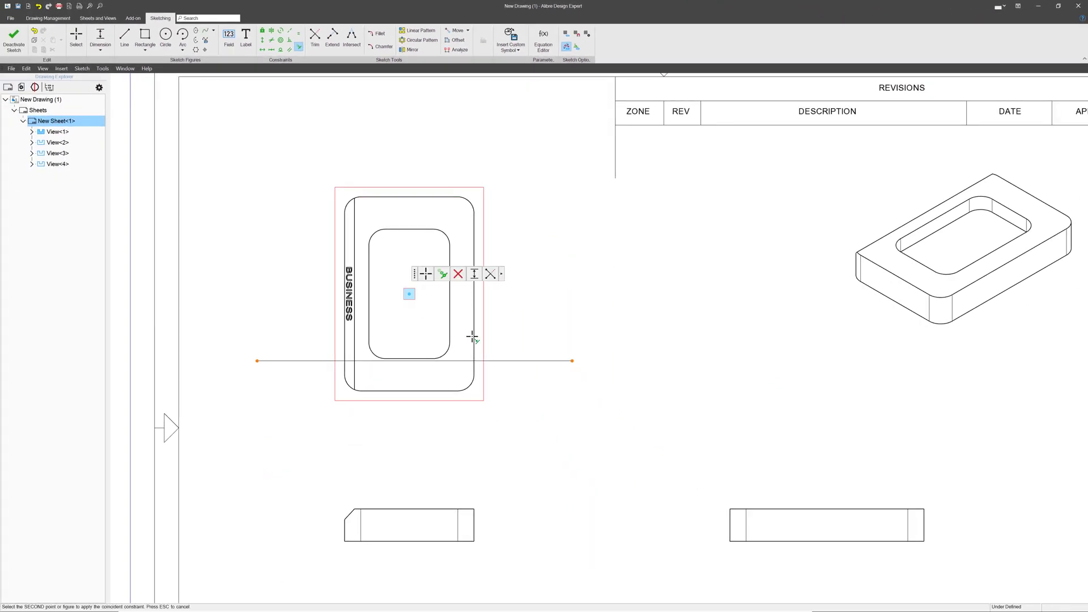
left_click(516, 360)
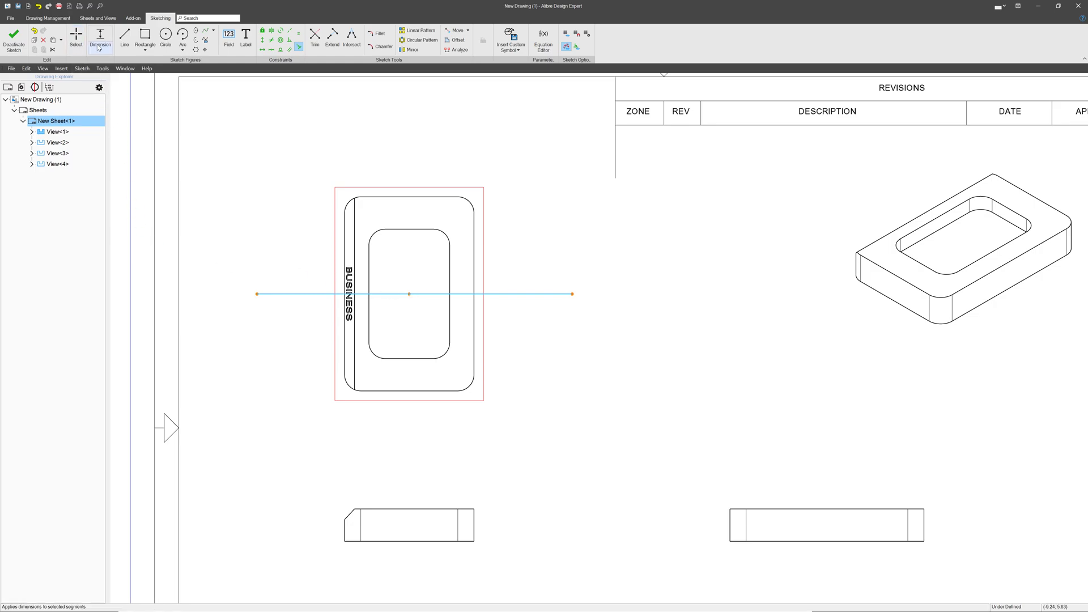
key("Escape")
Shorten both ends of the horizontal line closer to the top view's outline and finish the sketch.
left_click_drag(257, 294, 323, 298)
mouse_move(573, 294)
left_mouse_down()
mouse_move(514, 294)
mouse_move(535, 294)
left_mouse_up()
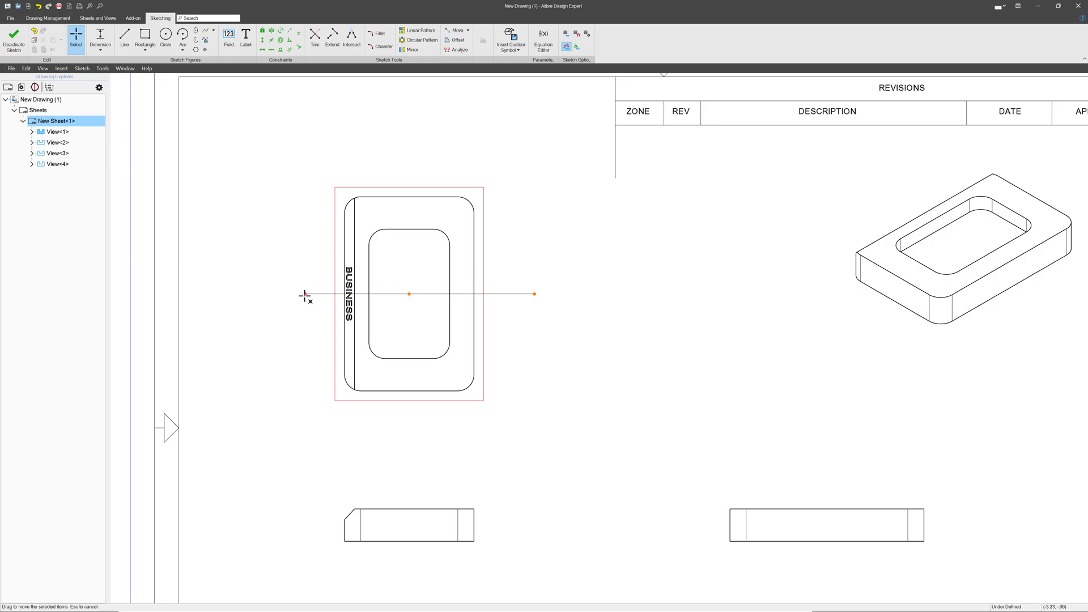
left_click(14, 39)
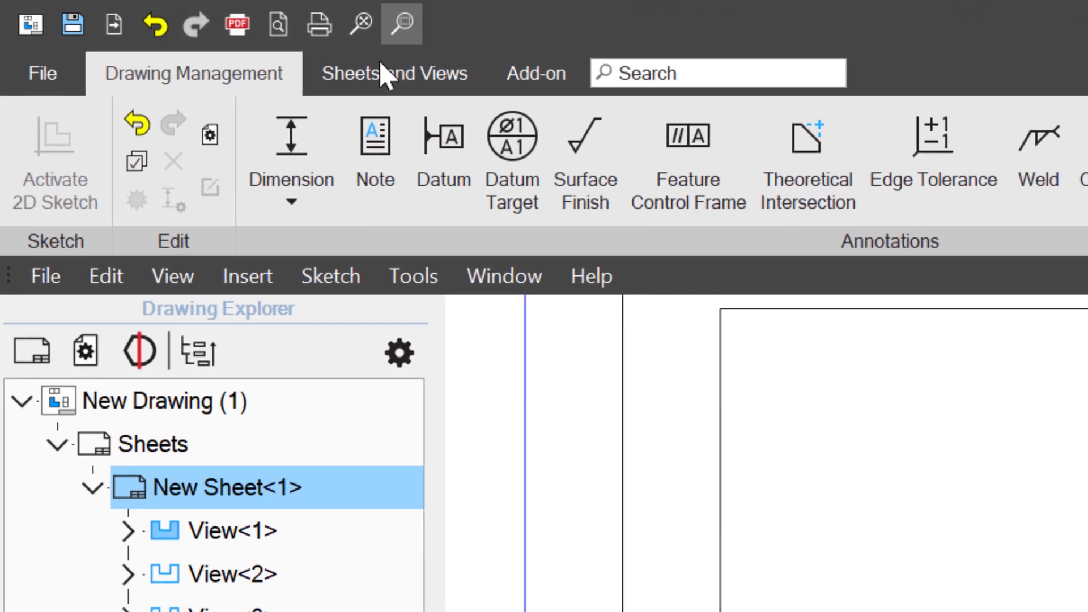
left_click(96, 19)
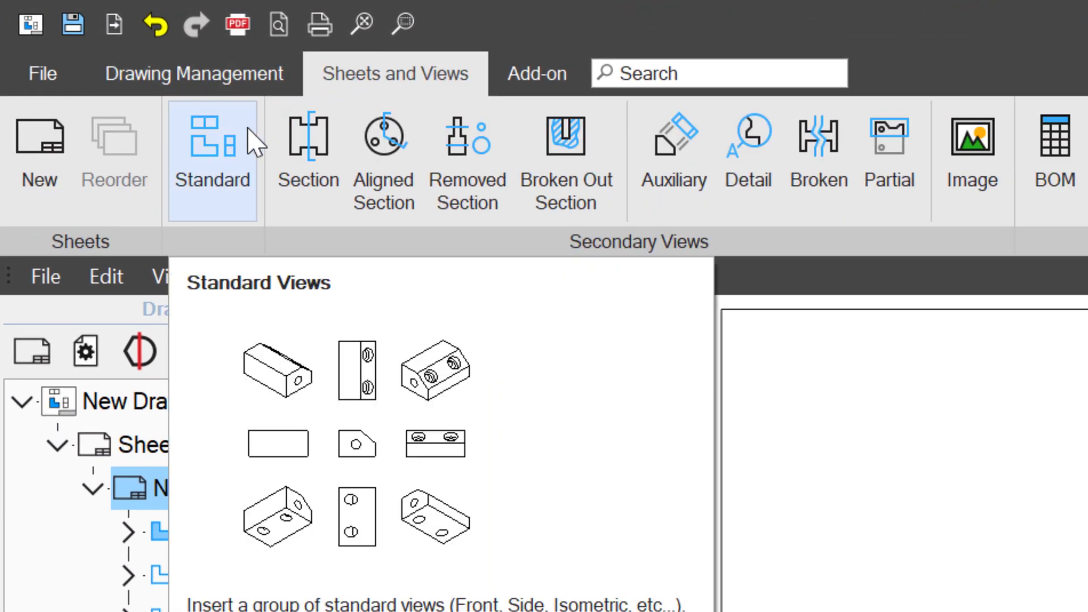
Create a section view from the horizontal line in the top view, looking upward, and place it above the top view.
left_click(302, 154)
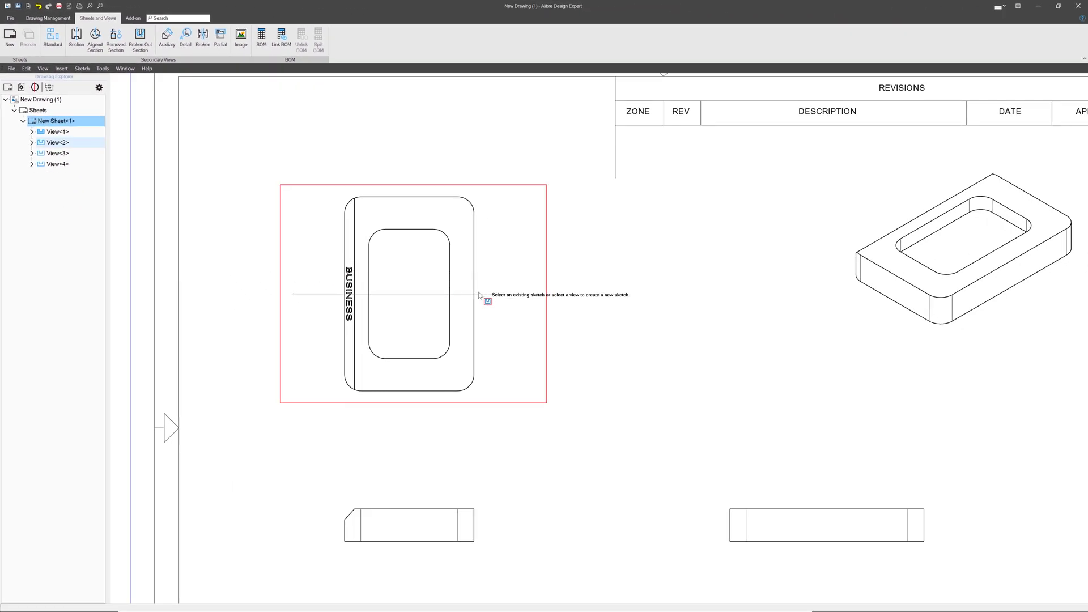
left_click(484, 293)
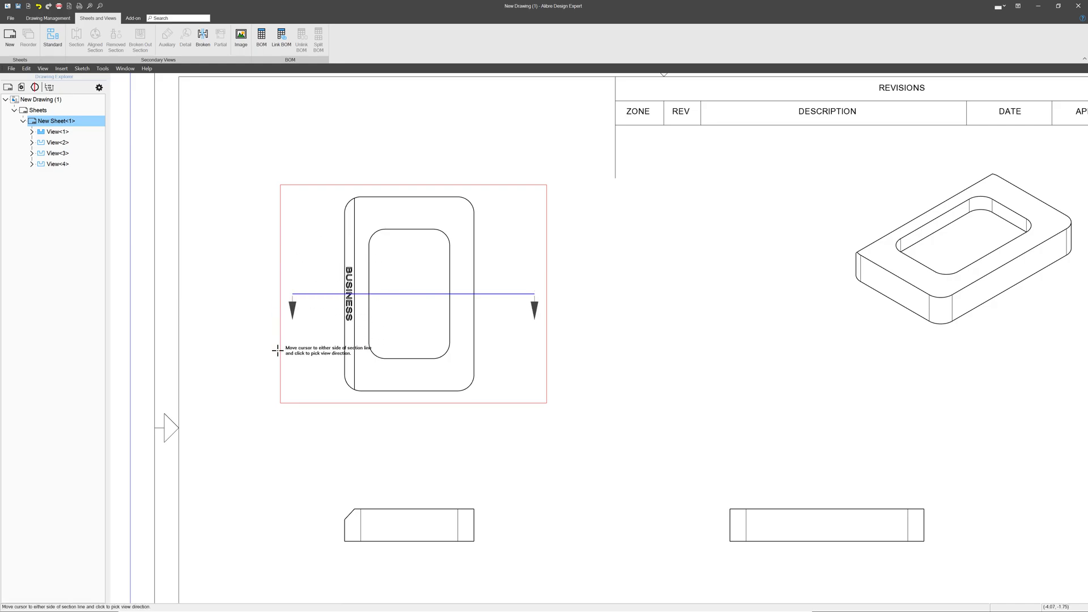
left_click(311, 225)
left_click(378, 135)
scroll(439, 304, "down", 2)
scroll(459, 189, "up", 2)
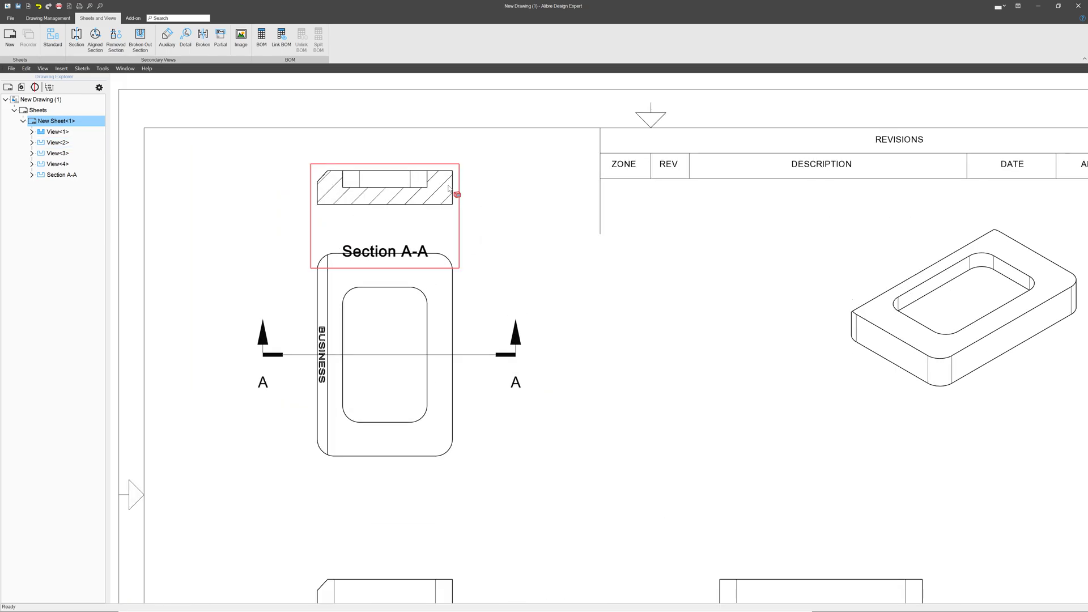
Release the section view from its alignment and move it beside the right view, near the sheet's lower right.
left_click_drag(309, 165, 317, 140)
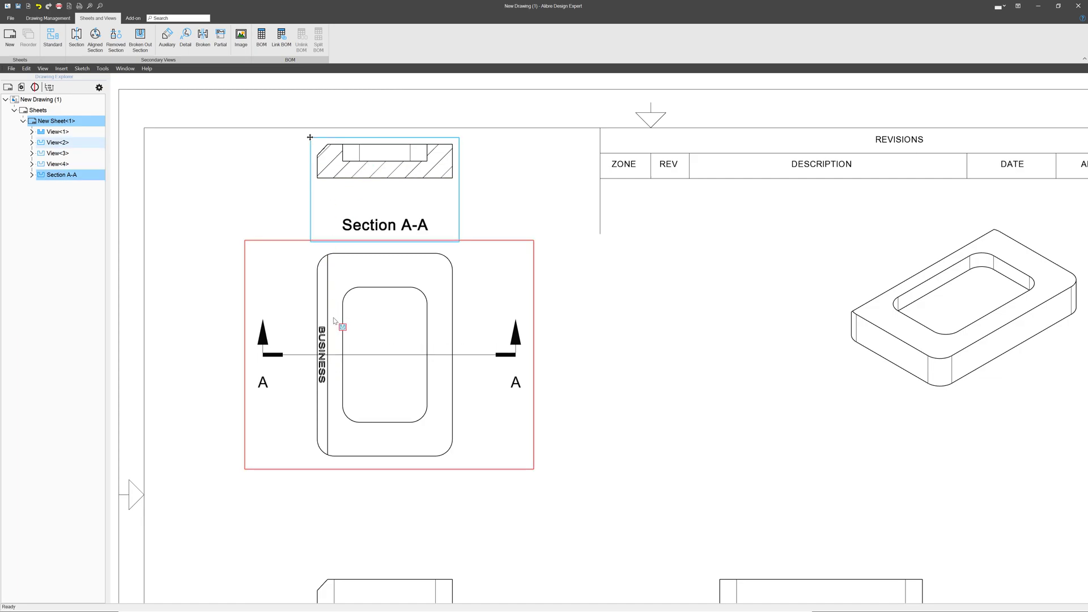
right_click(339, 163)
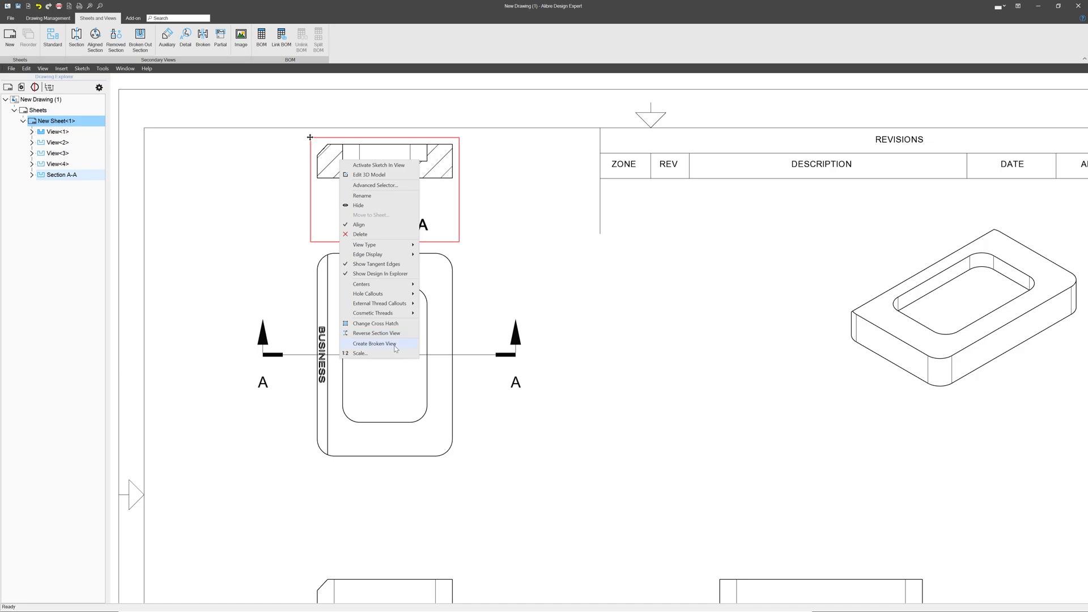
left_click(365, 225)
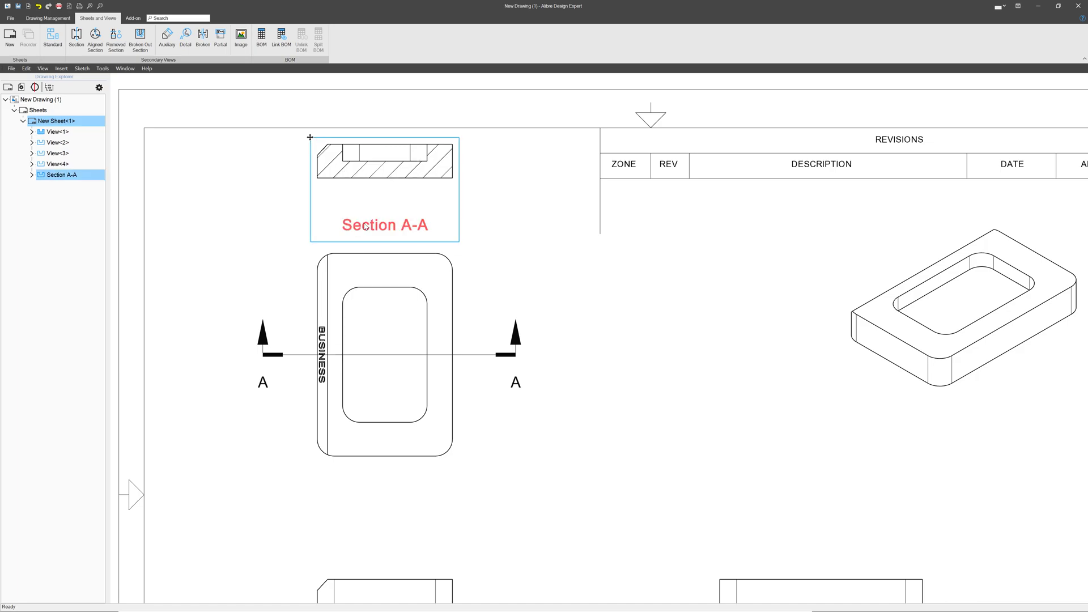
scroll(311, 274, "down", 3)
left_click_drag(311, 205, 651, 415)
left_click(538, 397)
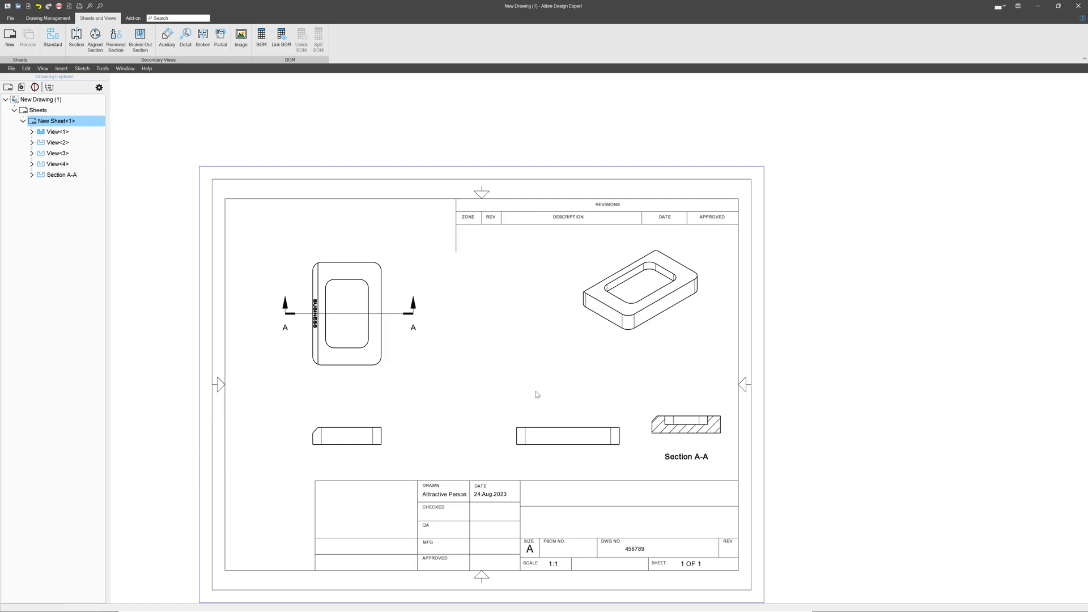
scroll(386, 309, "up", 2)
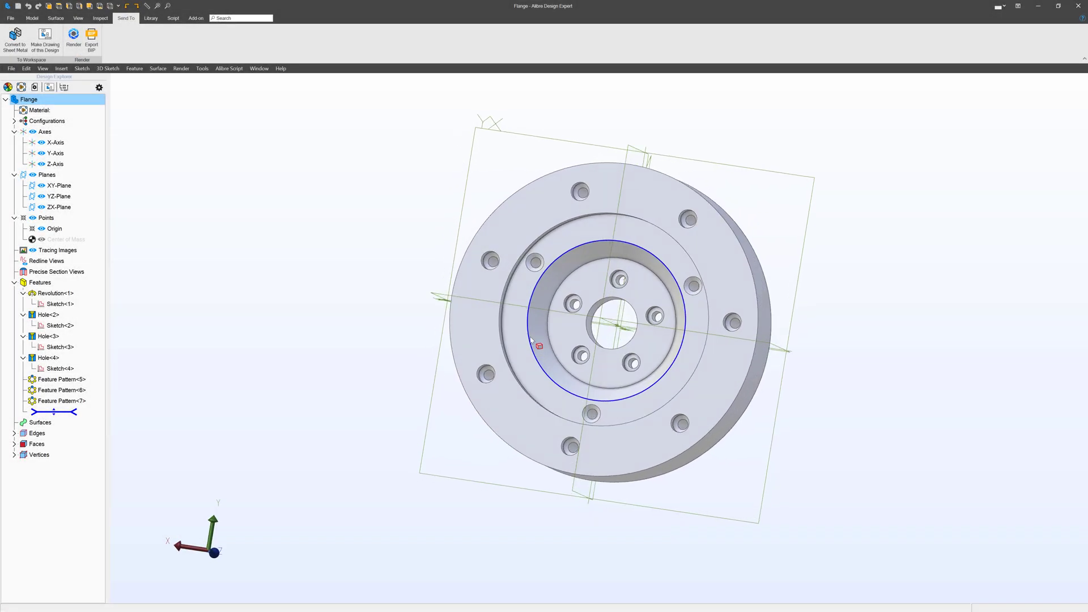
Create a new drawing of the flange with the ANSI A Landscape template, leaving the title block text fields blank.
left_click(526, 366)
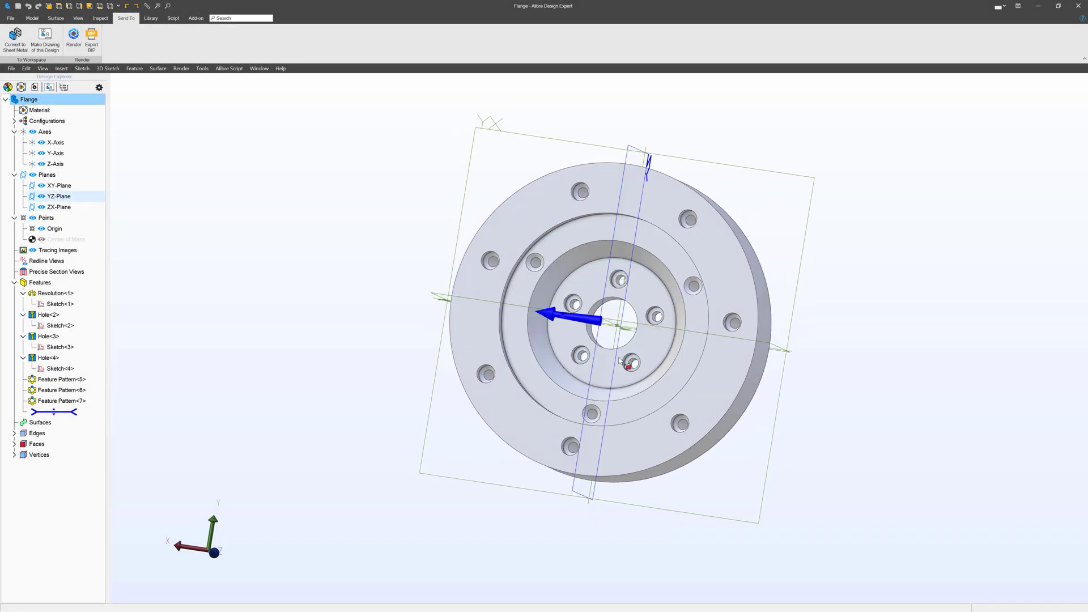
mouse_move(665, 401)
middle_mouse_down()
mouse_move(668, 386)
mouse_move(669, 398)
middle_mouse_up()
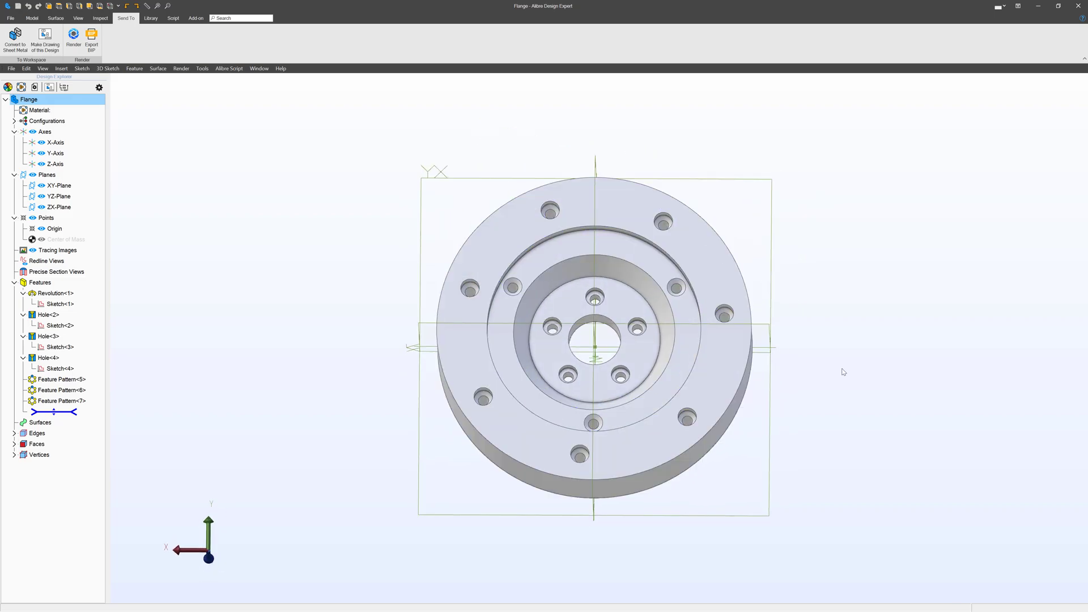
left_click(44, 38)
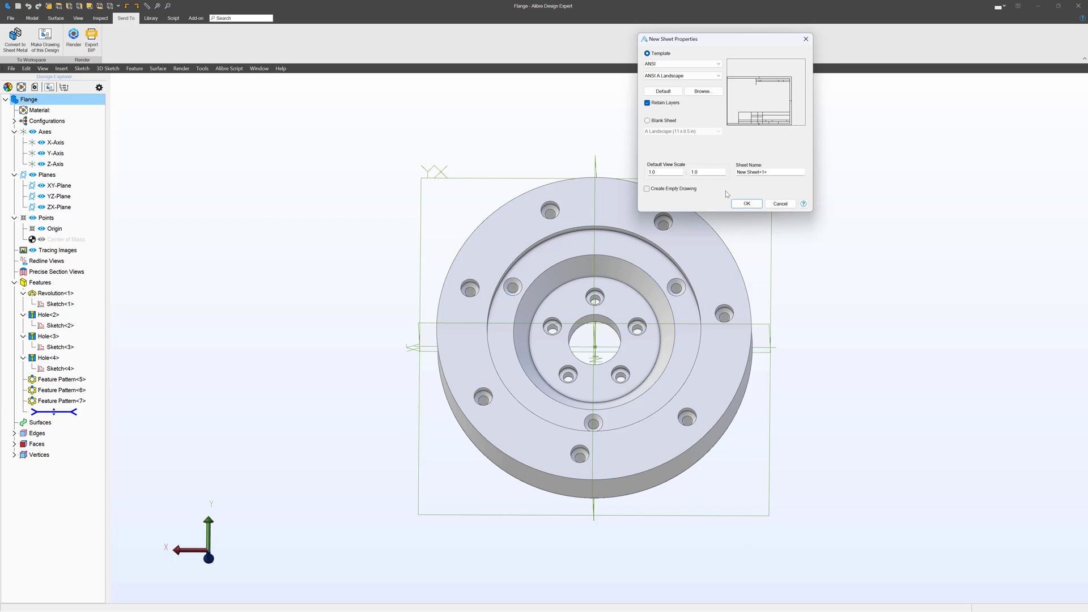
left_click(746, 205)
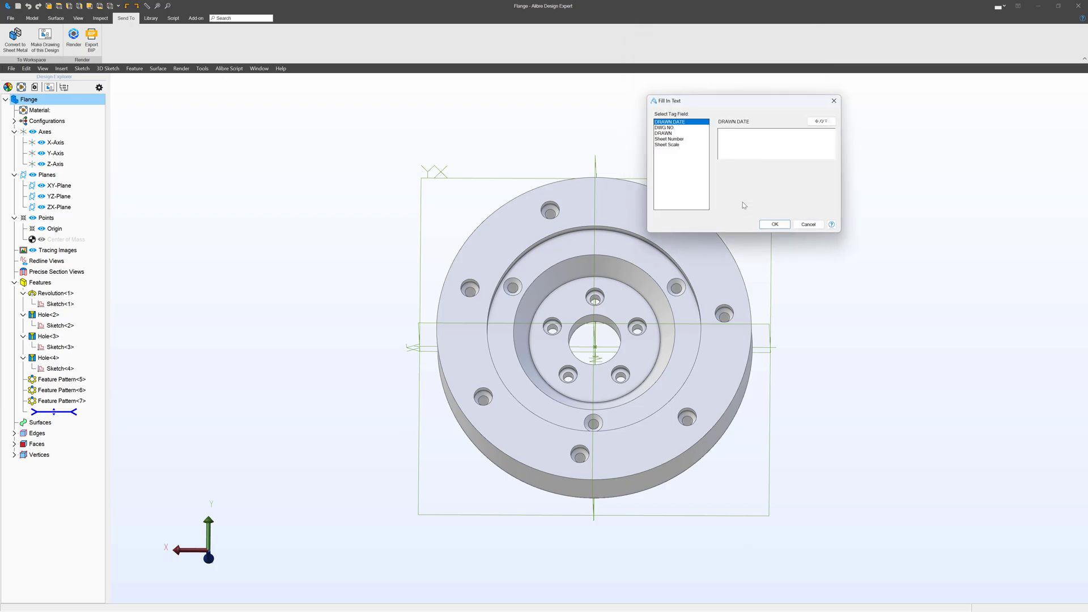
left_click(774, 224)
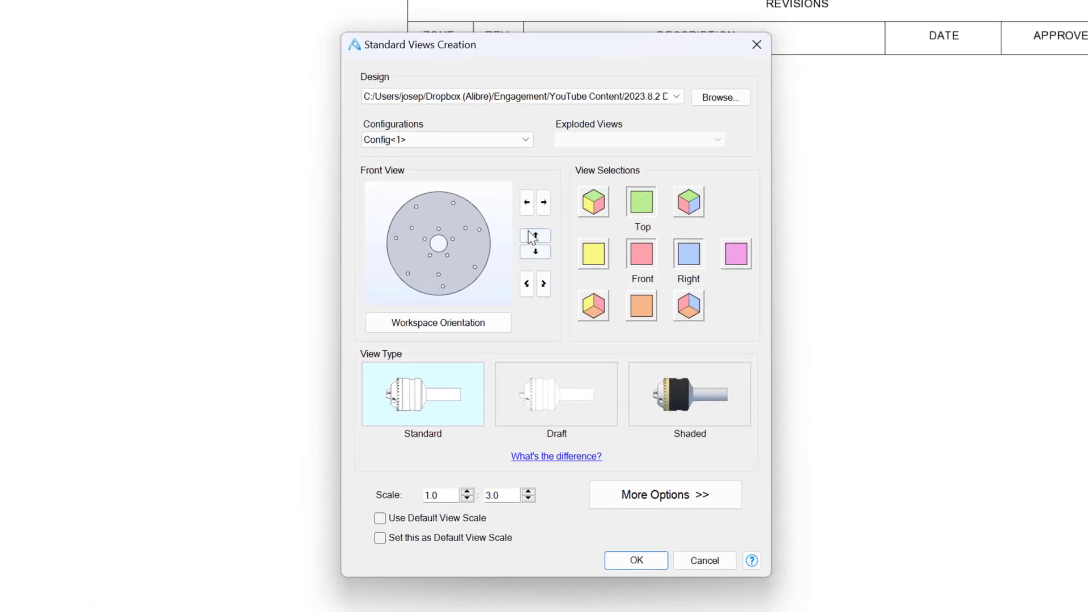
Rotate the front view upward to the flange's edge-on side and insert the top, front and right views with hole callouts enabled.
left_click(630, 231)
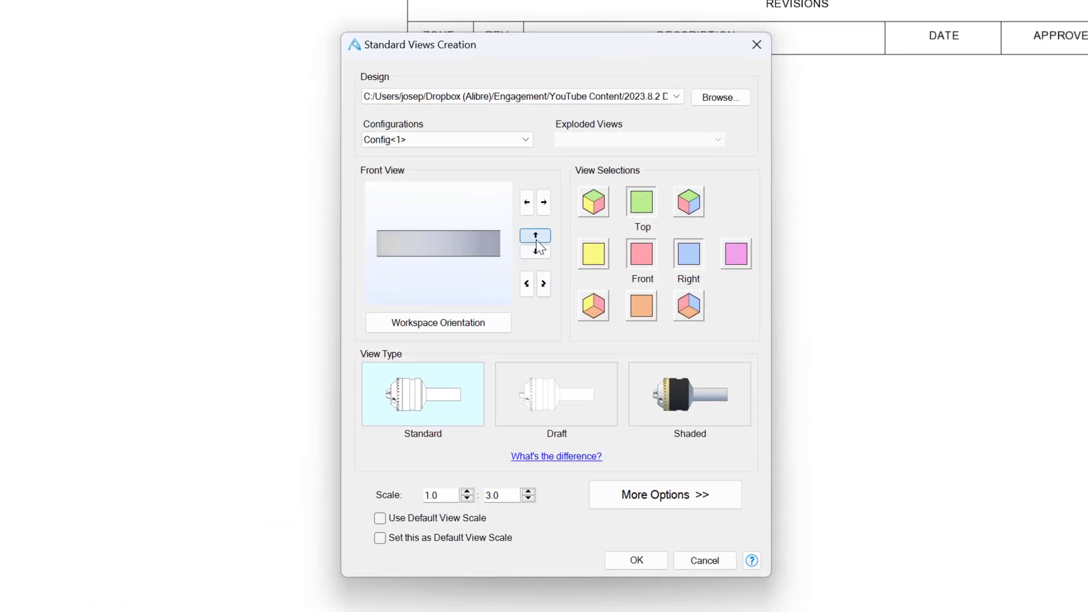
left_click(536, 240)
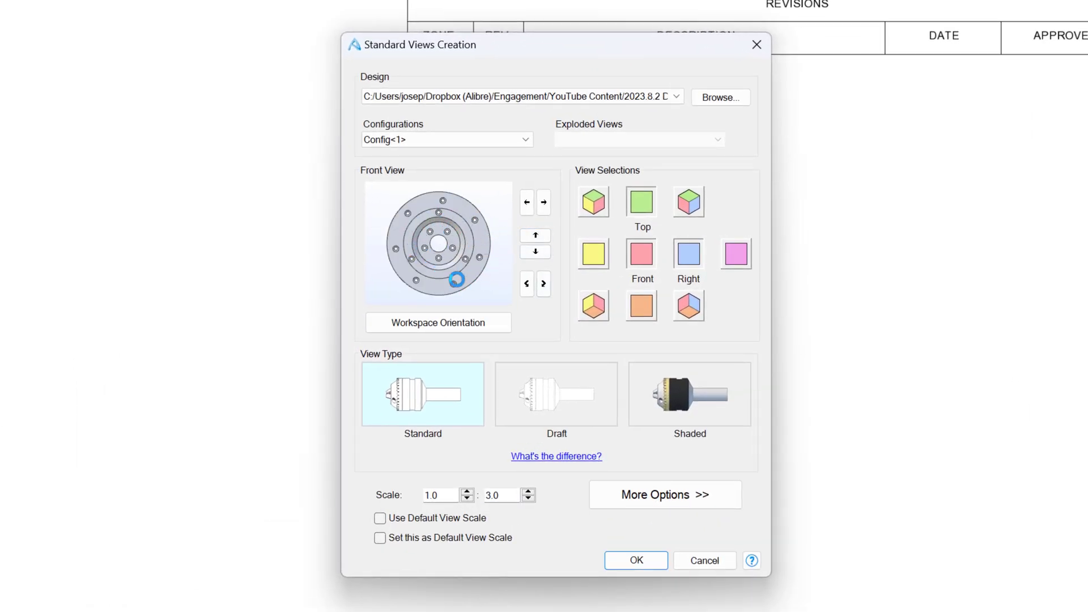
left_click(536, 235)
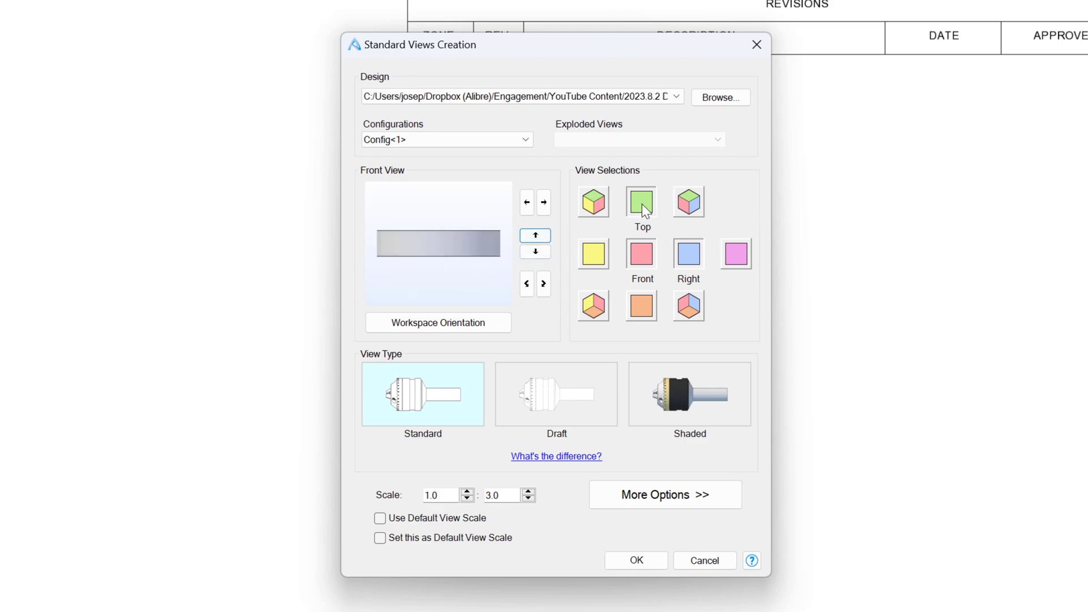
left_click(691, 494)
left_click(788, 179)
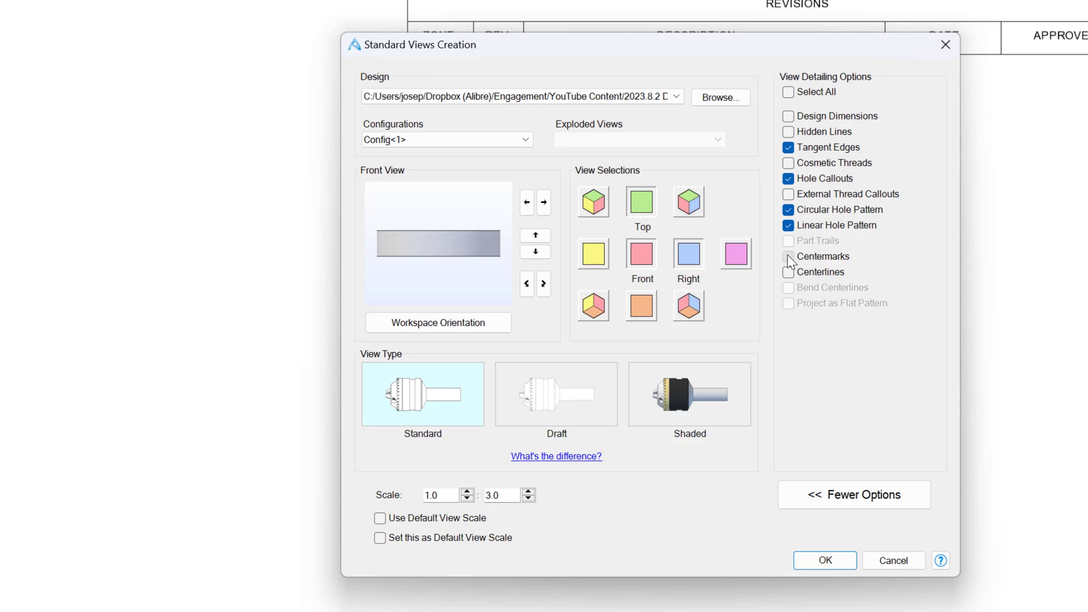
left_click(825, 560)
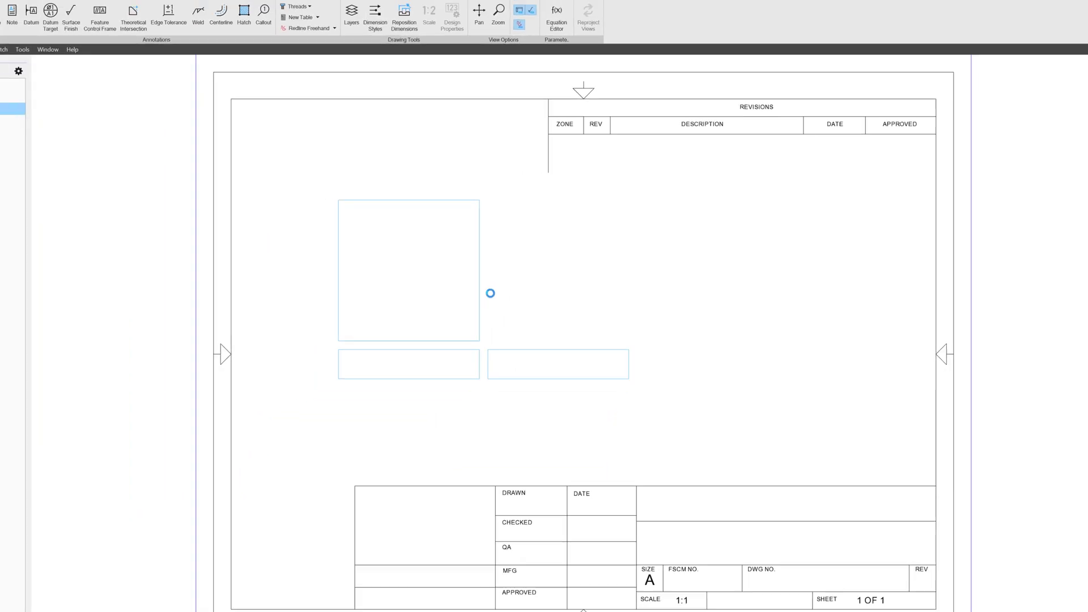
Move the top view's 3x, 5x and 7x hole callouts to the right, outside the flange's outline.
scroll(394, 195, "up", 6)
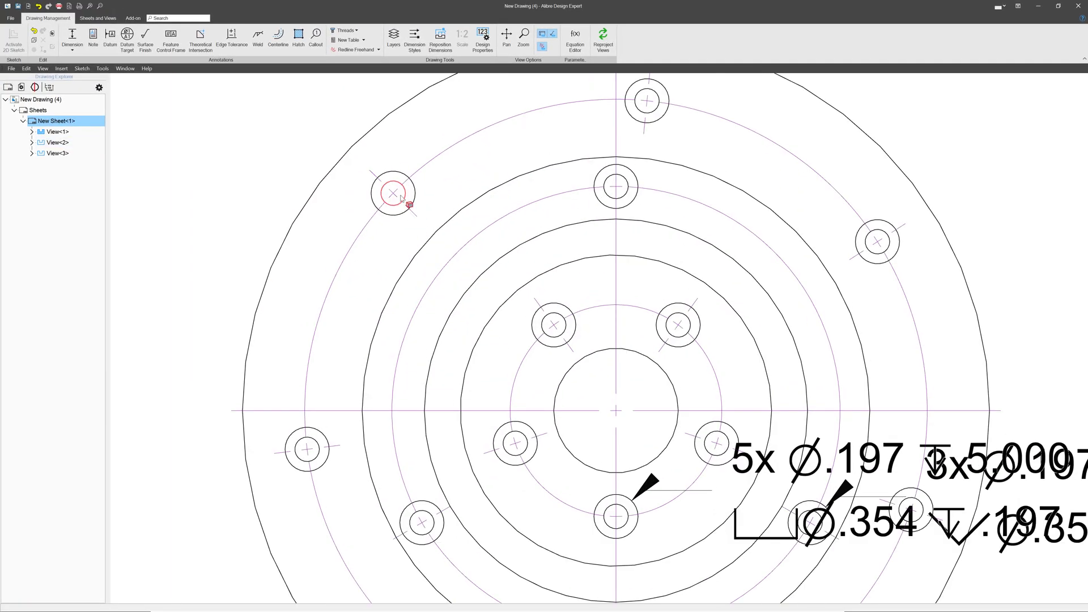
scroll(737, 419, "down", 6)
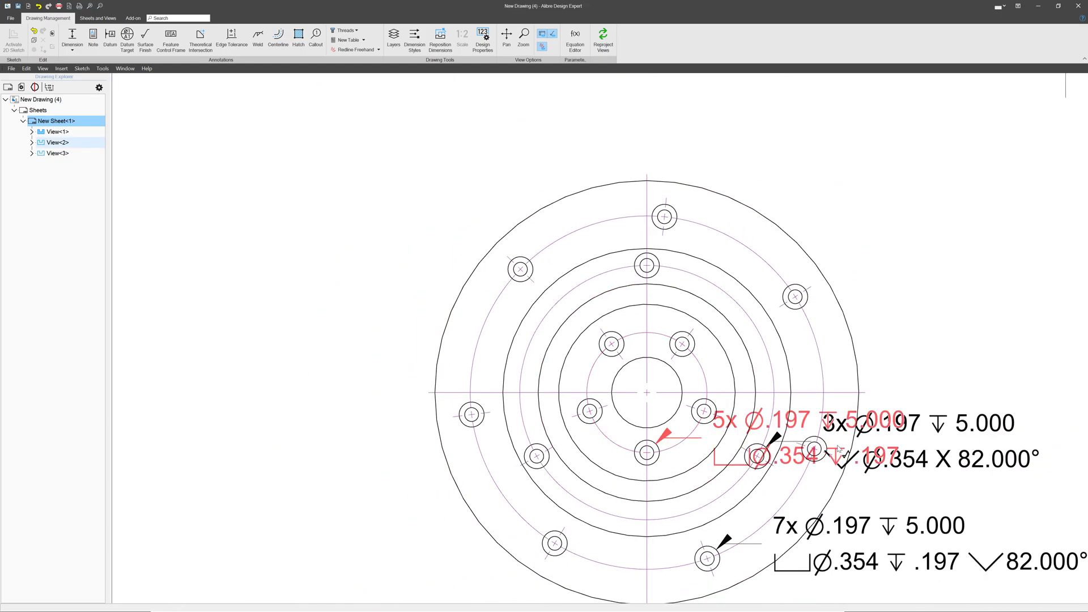
left_click_drag(774, 423, 846, 369)
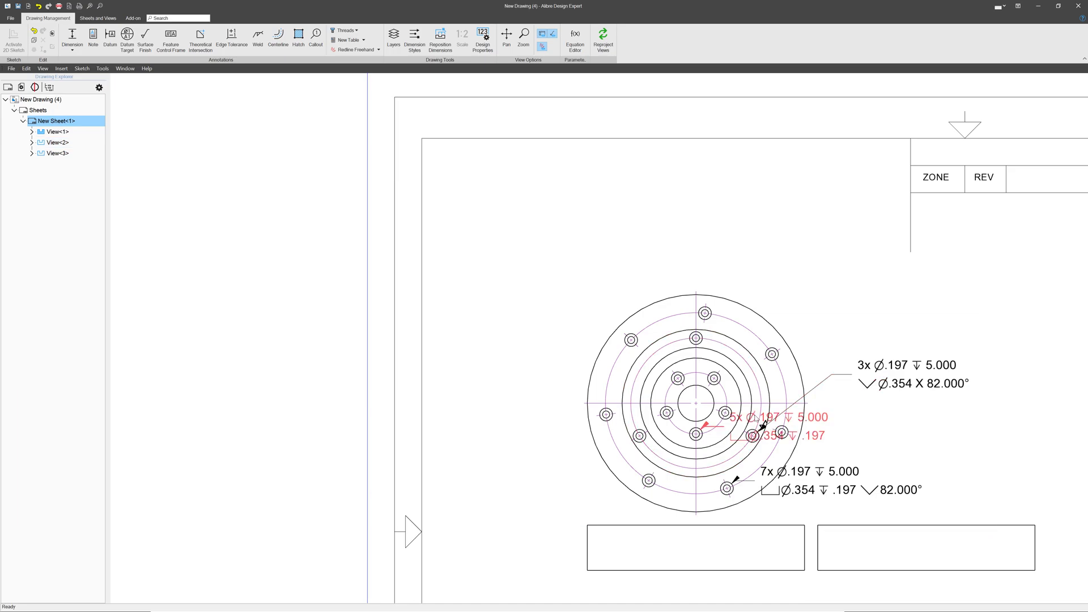
left_click_drag(815, 438, 949, 454)
mouse_move(871, 495)
left_mouse_down()
mouse_move(899, 504)
mouse_move(882, 485)
mouse_move(859, 485)
left_mouse_up()
scroll(652, 368, "up", 3)
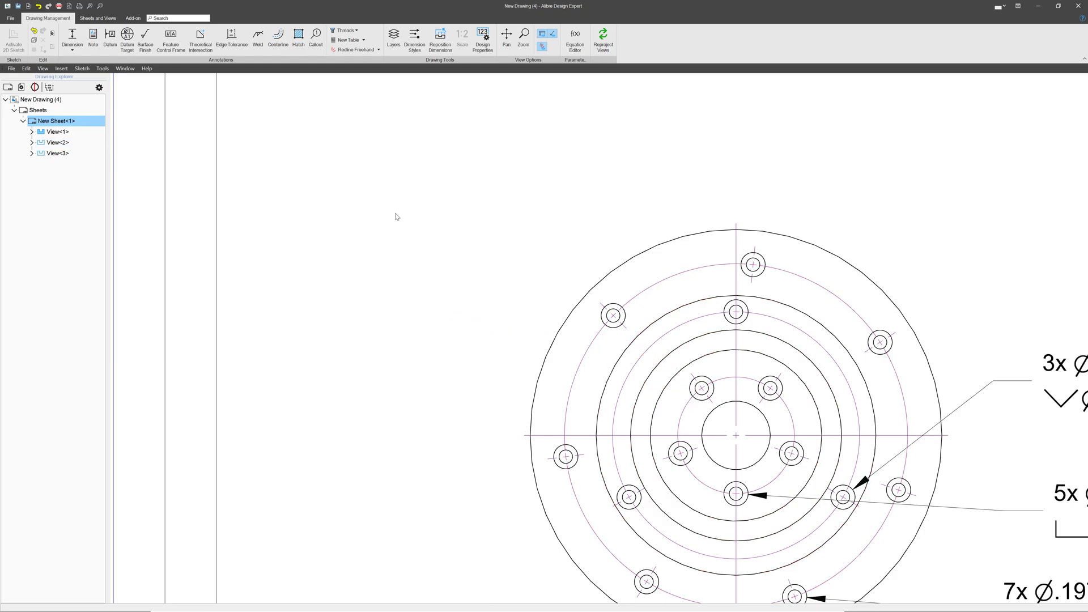
Activate a 2D sketch on the top view and draw a slanted line from outside the upper-left outline inward toward the center.
scroll(304, 225, "down", 4)
scroll(595, 314, "up", 6)
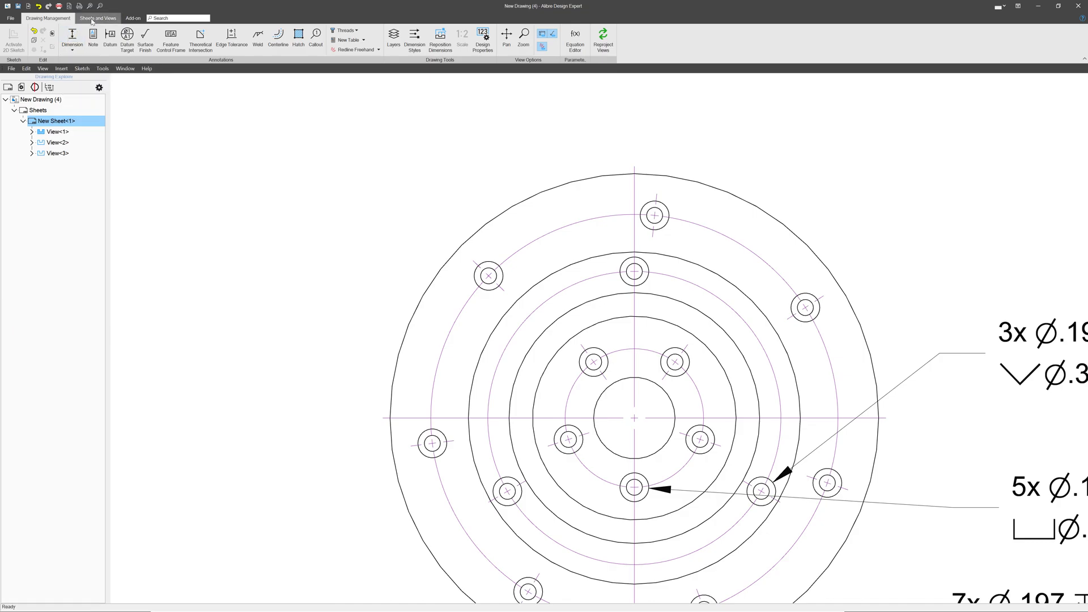
left_click(429, 227)
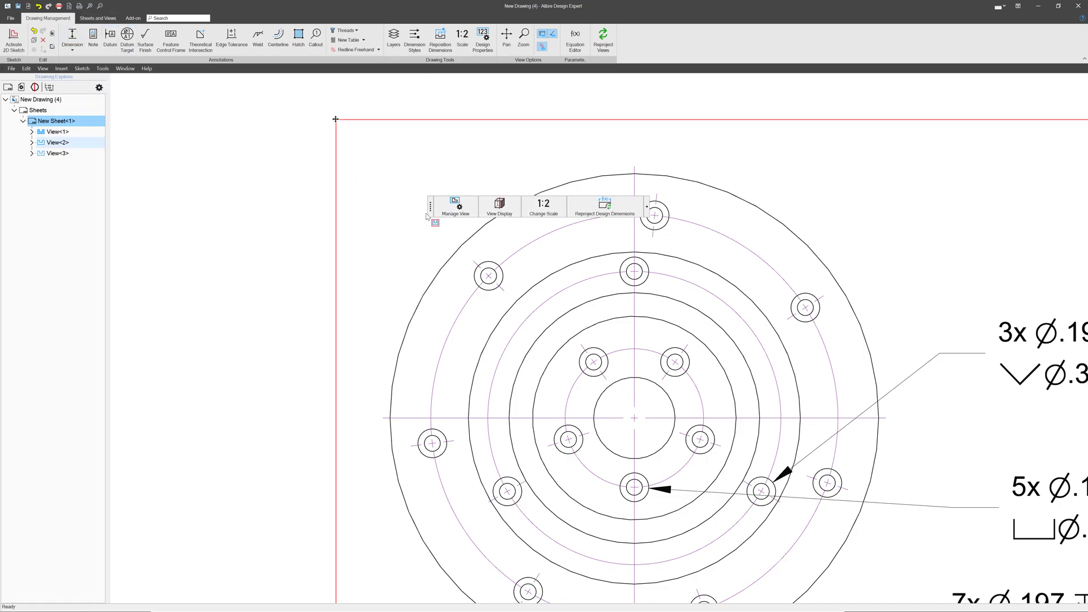
scroll(357, 187, "down", 2)
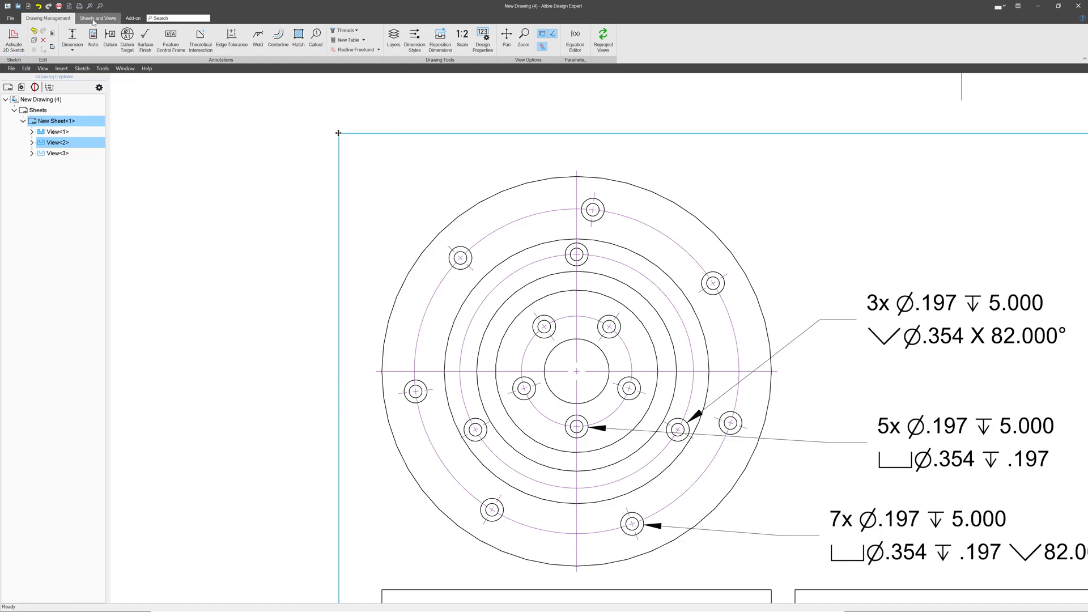
left_click(13, 40)
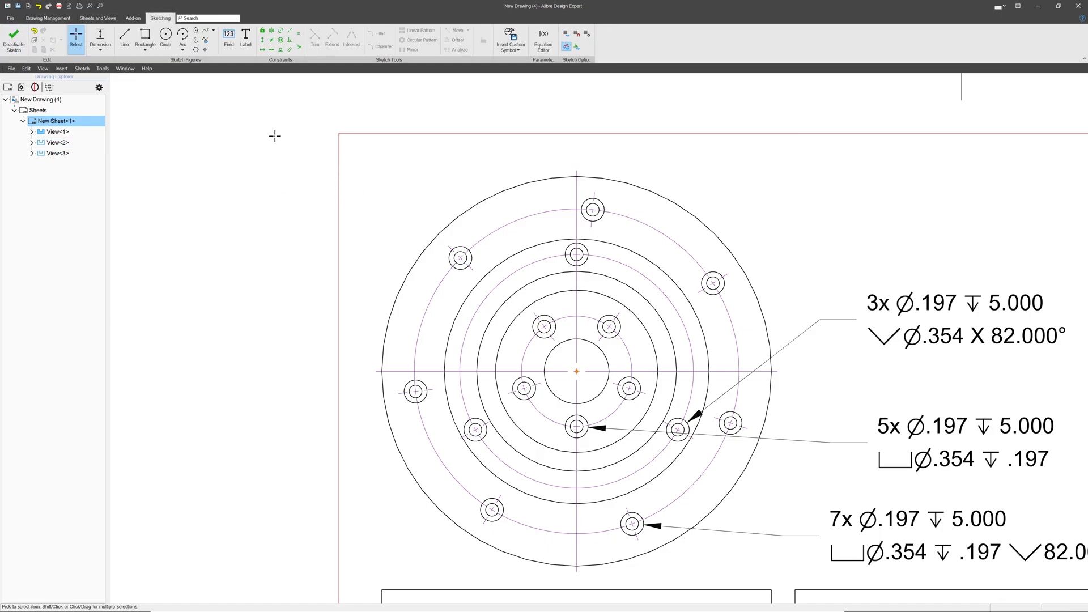
left_click(125, 45)
left_click(381, 217)
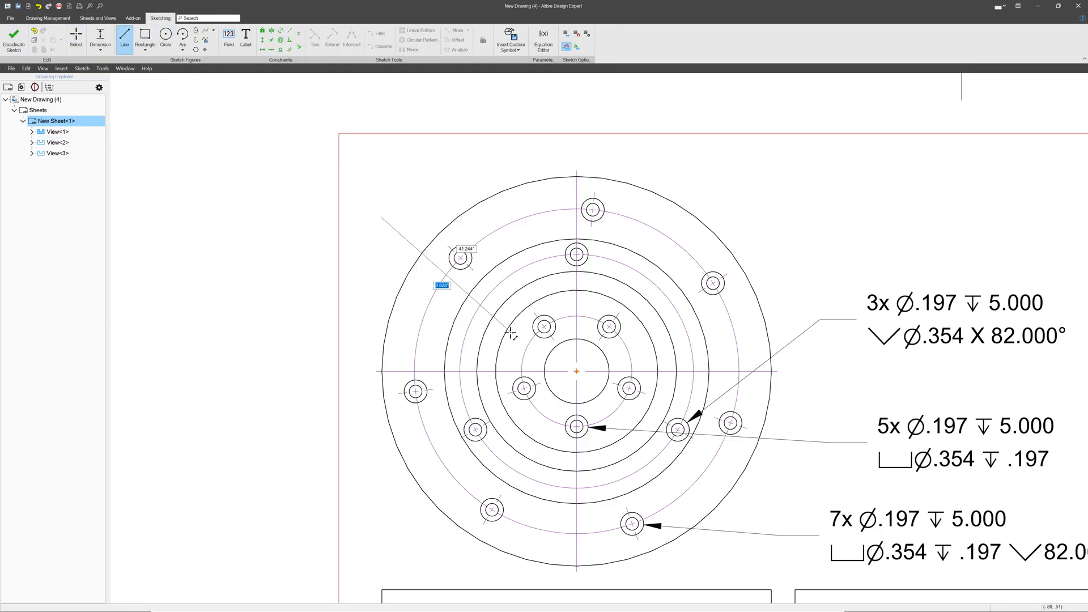
left_click(476, 303)
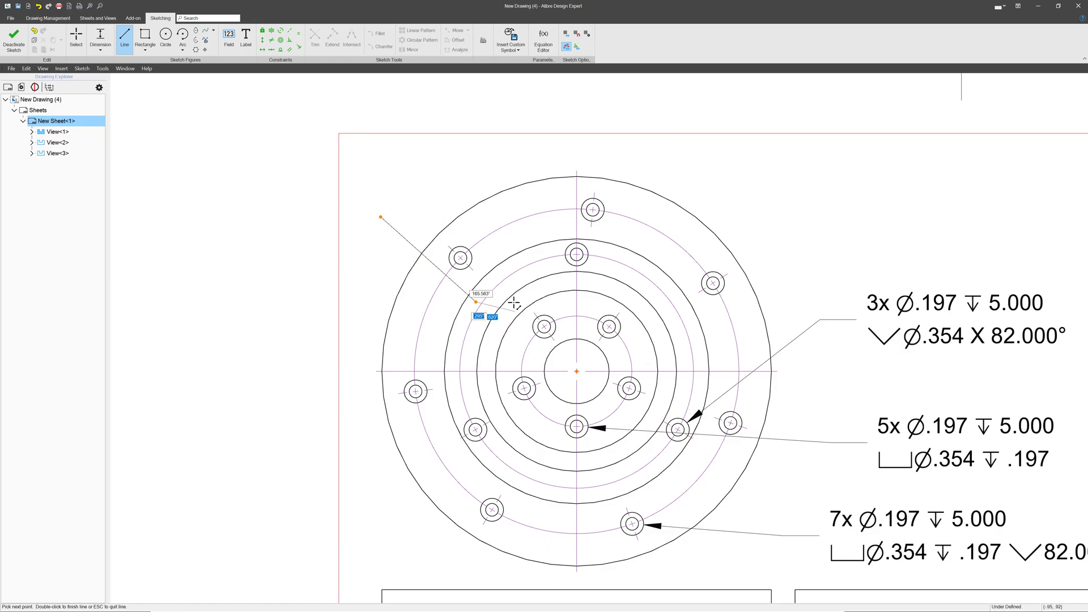
Constrain the slanted line coincident with the flange's center point and swing its outer end closer to the upper-left bolt hole.
left_click(300, 47)
scroll(454, 252, "up", 5)
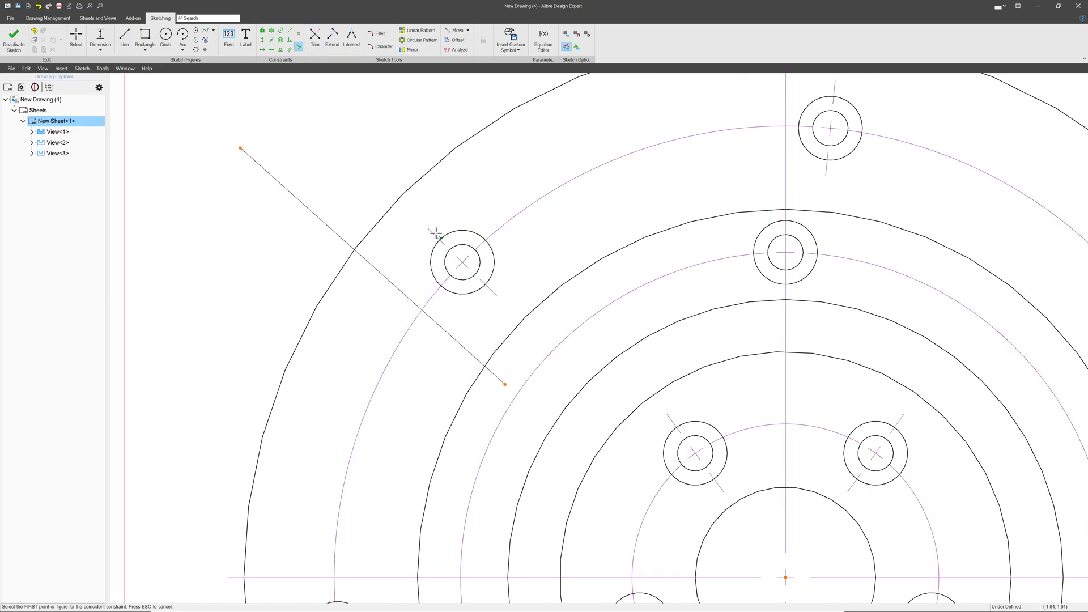
left_click(502, 381)
left_click(786, 578)
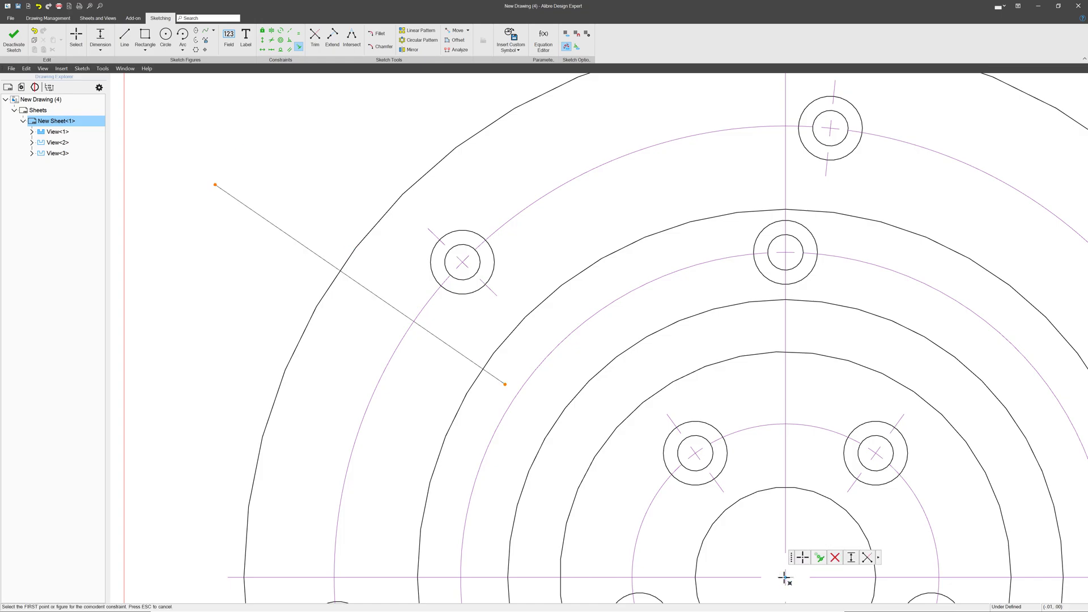
key("Escape")
left_click_drag(216, 185, 314, 170)
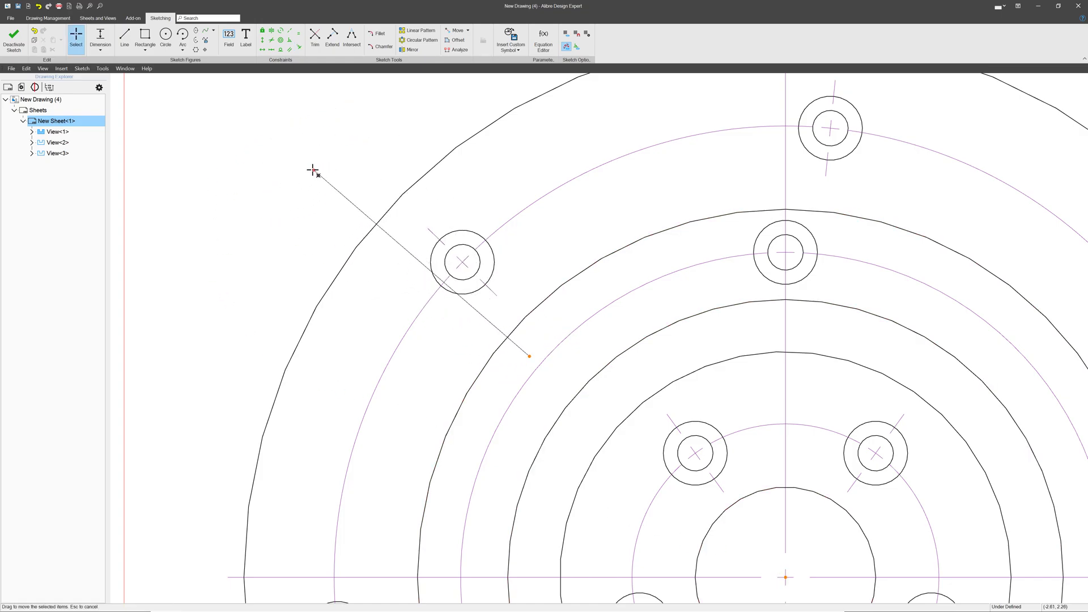
Place a sketch point inside the upper-left bolt hole and constrain it concentric with the hole.
left_click(205, 49)
key("Escape")
left_click(280, 40)
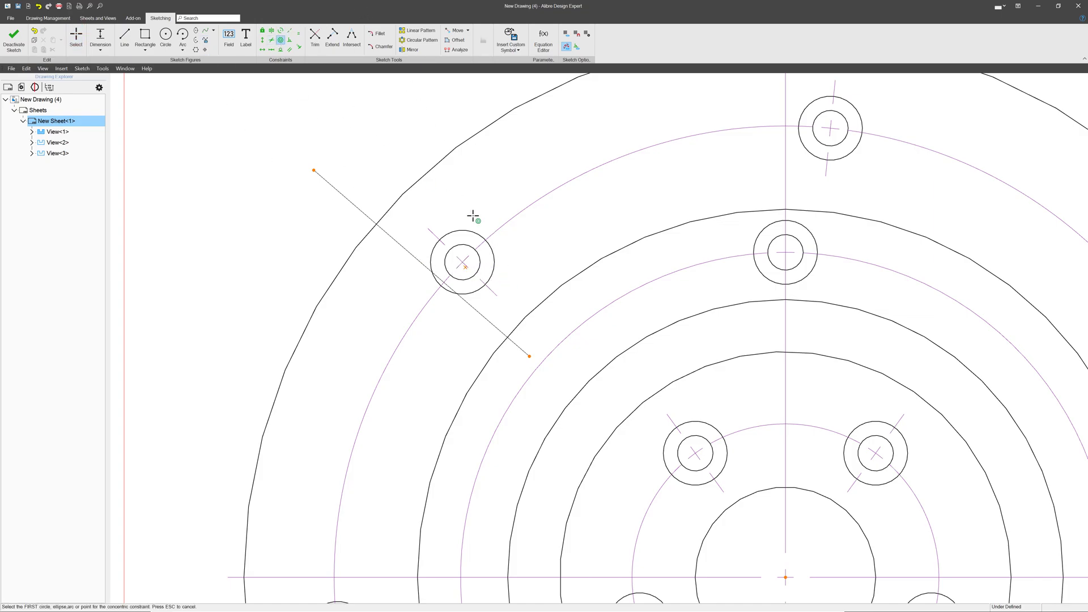
left_click(463, 243)
left_click(466, 269)
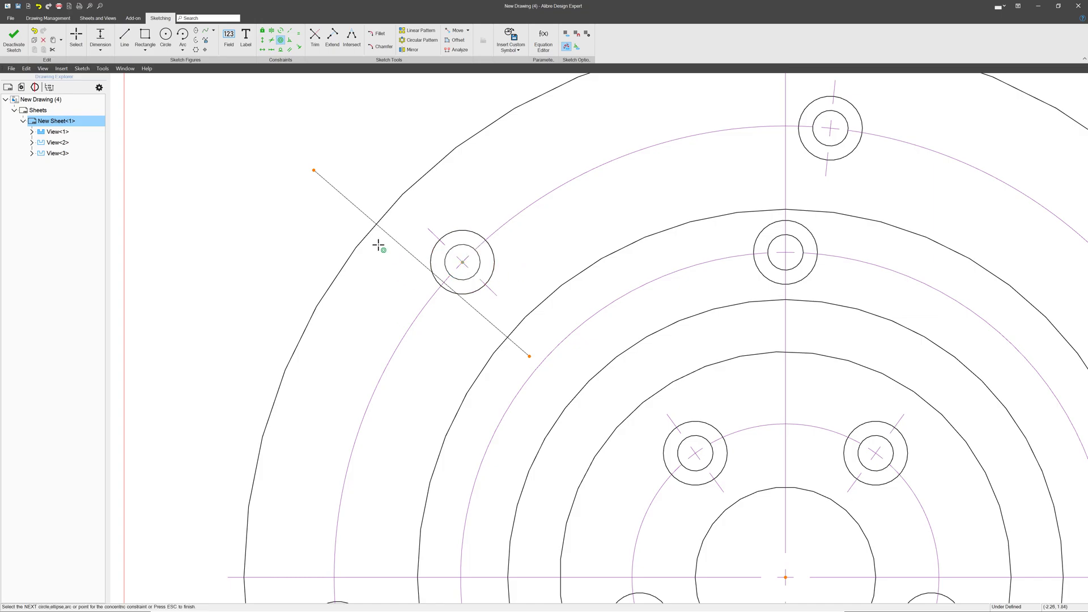
Constrain the slanted line coincident with the point at the upper-left bolt hole's center.
left_click(299, 48)
left_click(462, 262)
left_click(437, 278)
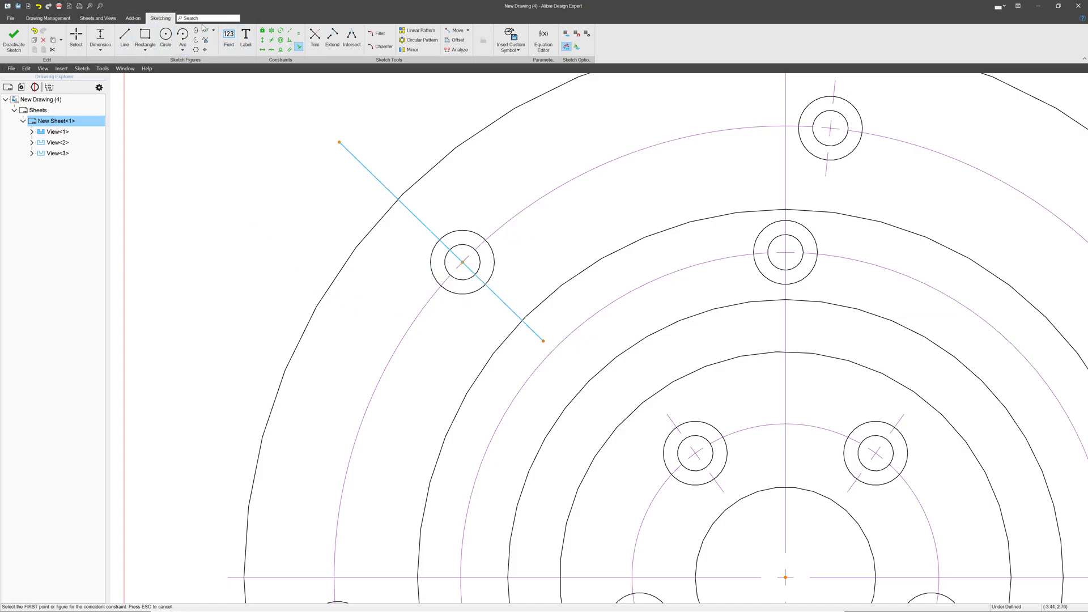
Draw an arc centered on the flange's center from the slanted line's inner end clockwise to just short of the vertical centerline.
left_click(184, 36)
left_click(786, 576)
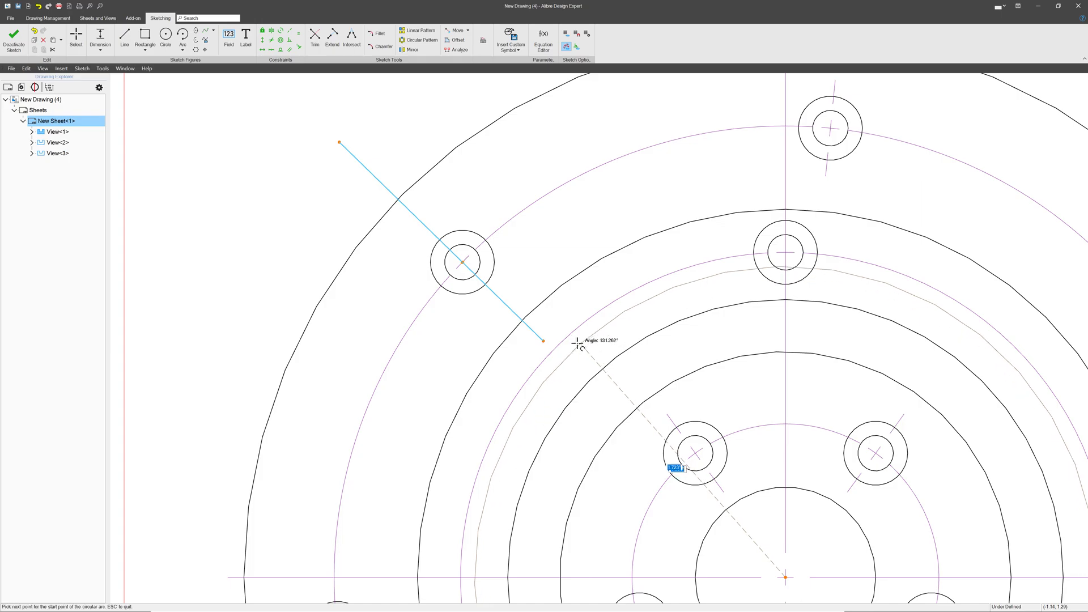
left_click(544, 340)
left_click(740, 242)
key("Escape")
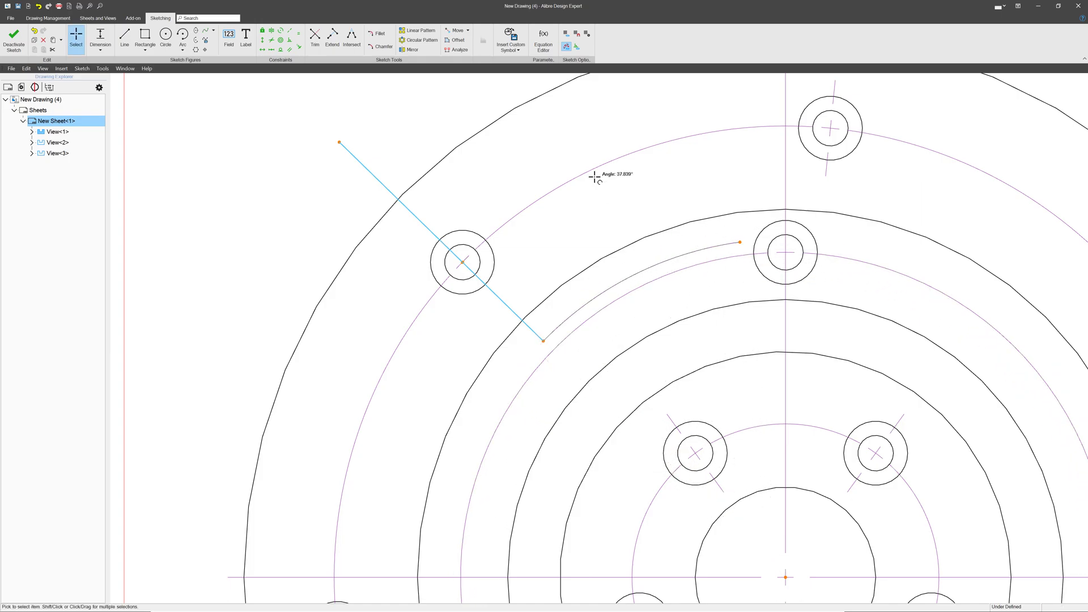
Constrain the arc's free end vertically in line with the flange's center and enlarge the arc until it clears the top hole.
left_click(262, 39)
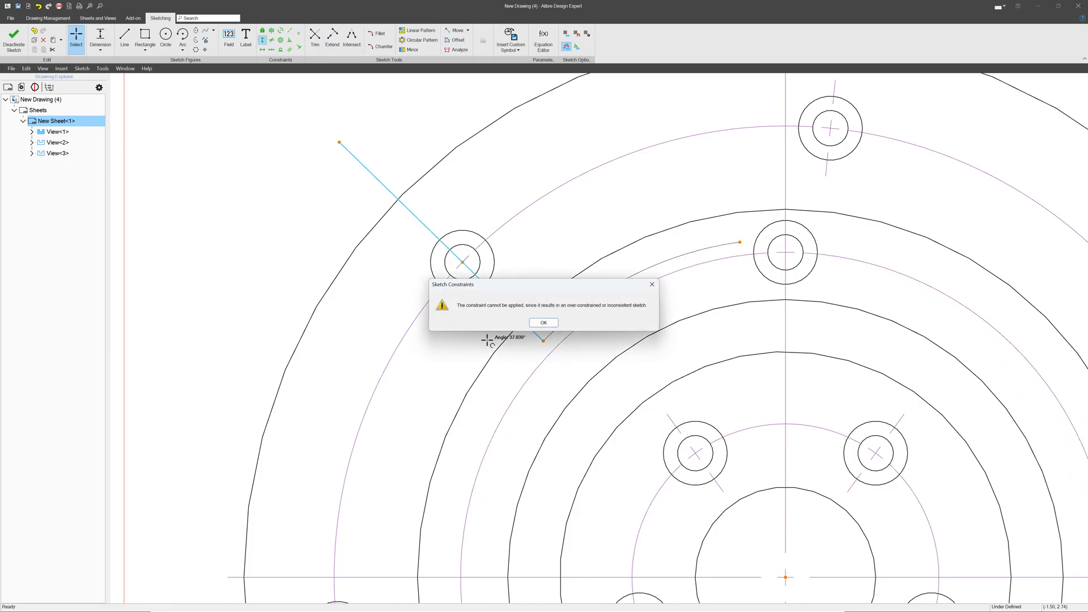
left_click(542, 322)
left_click(740, 243)
left_click(786, 577)
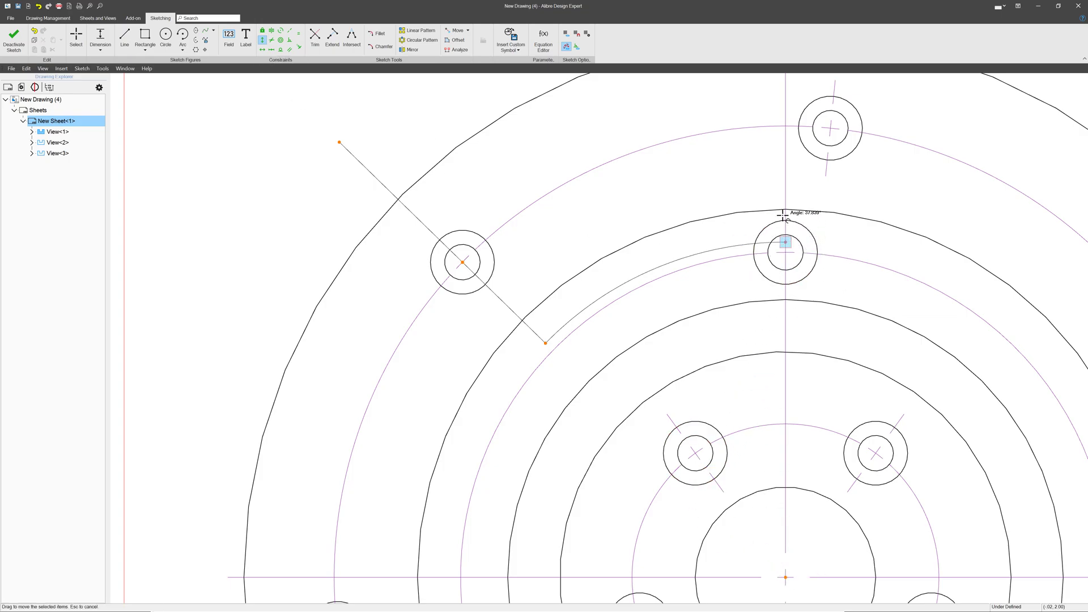
key("Escape")
left_click_drag(545, 343, 512, 306)
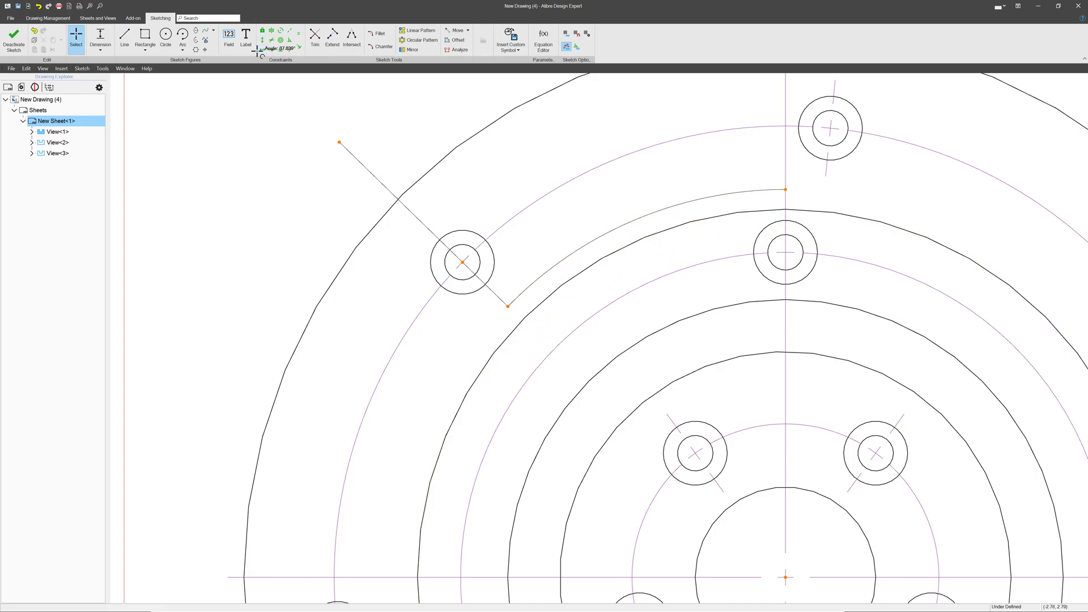
Draw a vertical line from the arc's upper end down through the top hole to between the two inner circles.
left_click(125, 36)
left_click(785, 190)
left_click(785, 339)
scroll(760, 306, "down", 7)
key("Escape")
scroll(802, 360, "up", 4)
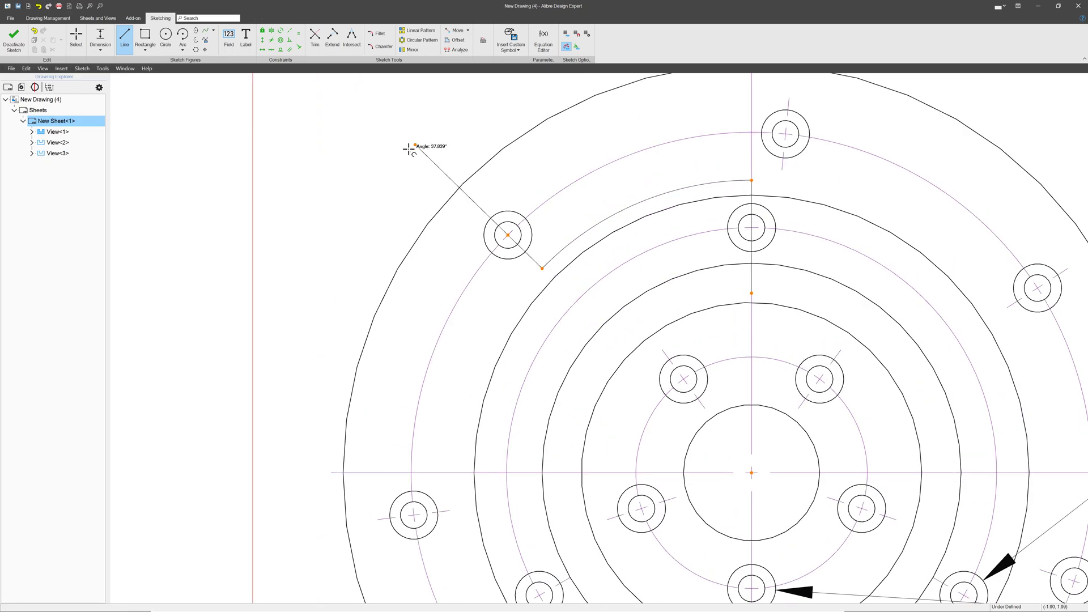
Draw a second arc centered on the flange's center from the vertical line's lower end counterclockwise toward the inner upper-left hole.
left_click(204, 37)
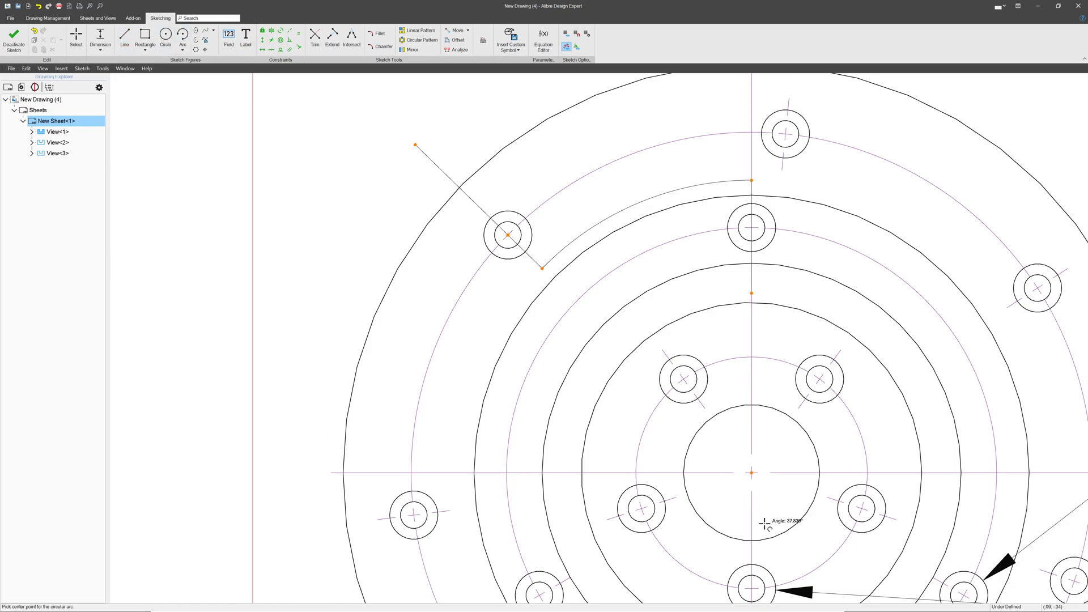
left_click(751, 473)
left_click(752, 293)
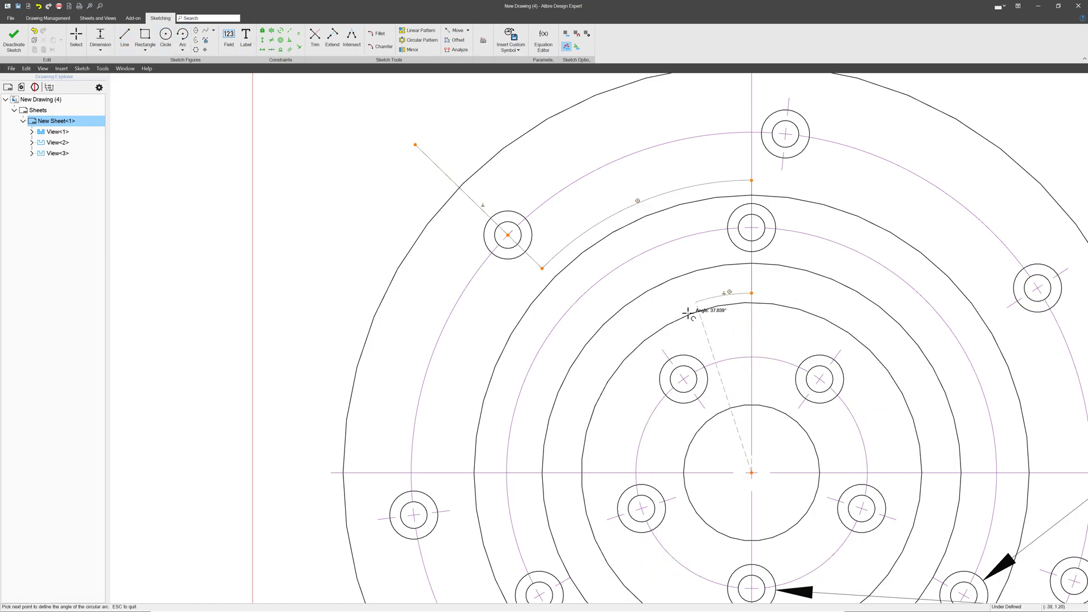
left_click(649, 329)
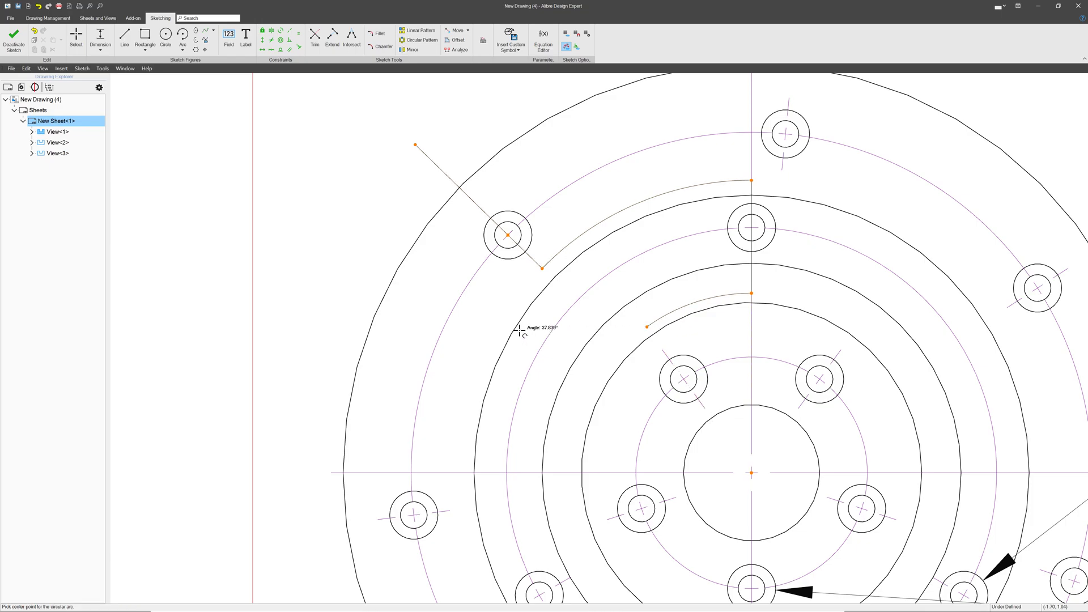
key("Escape")
Draw a line from the inner arc's free end to the flange's center and swing its outer end clockwise past the inner upper-left hole.
key("l")
left_click(647, 327)
left_click(752, 472)
key("Escape")
left_click_drag(646, 327, 672, 315)
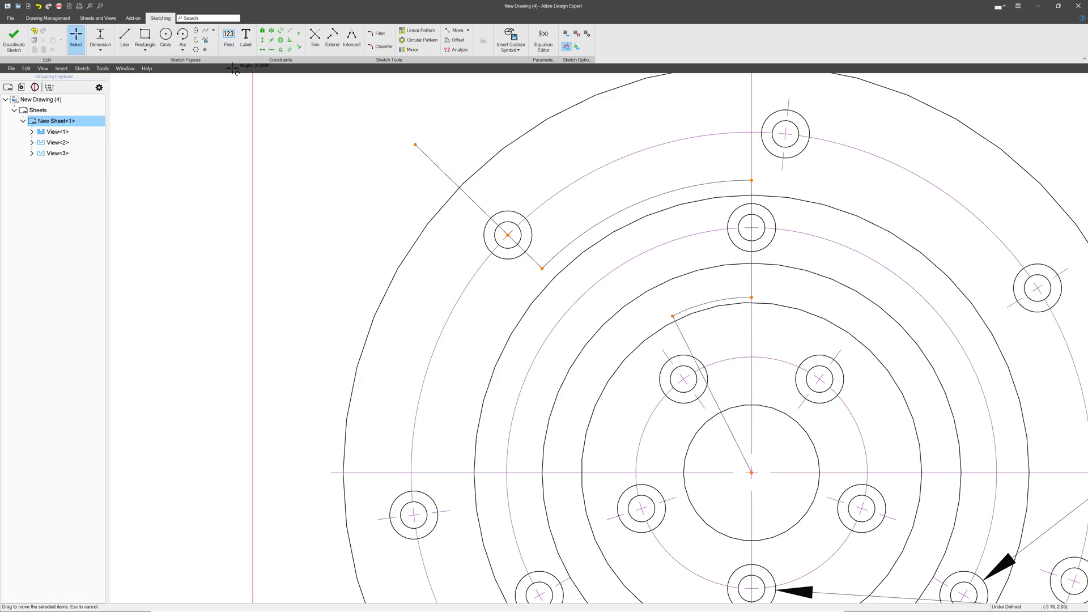
Place a sketch point inside the inner upper-left hole and constrain it concentric with the hole.
left_click(205, 50)
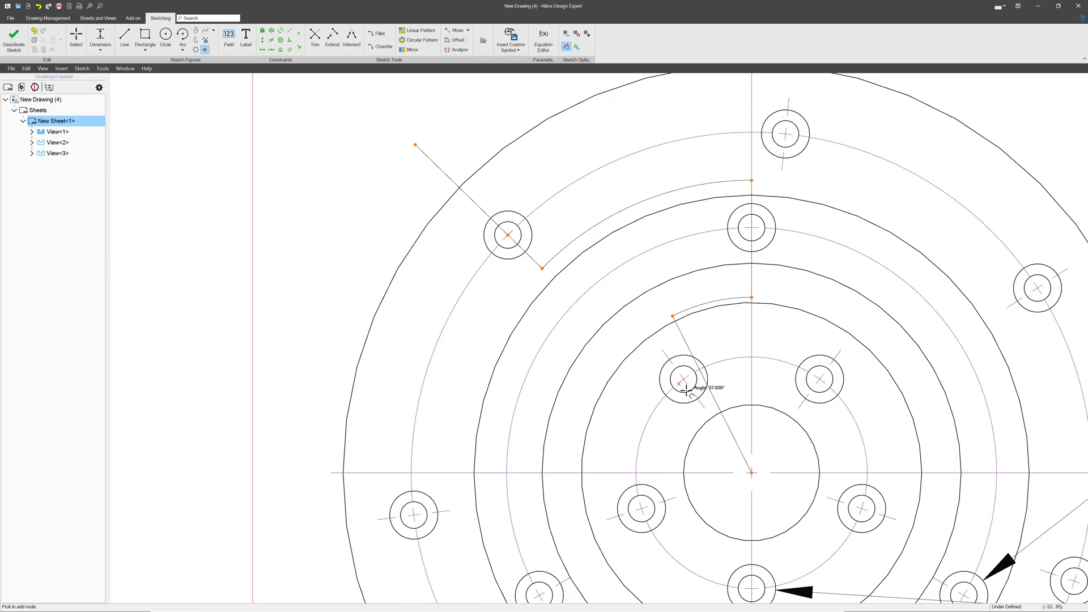
key("Escape")
left_click(281, 40)
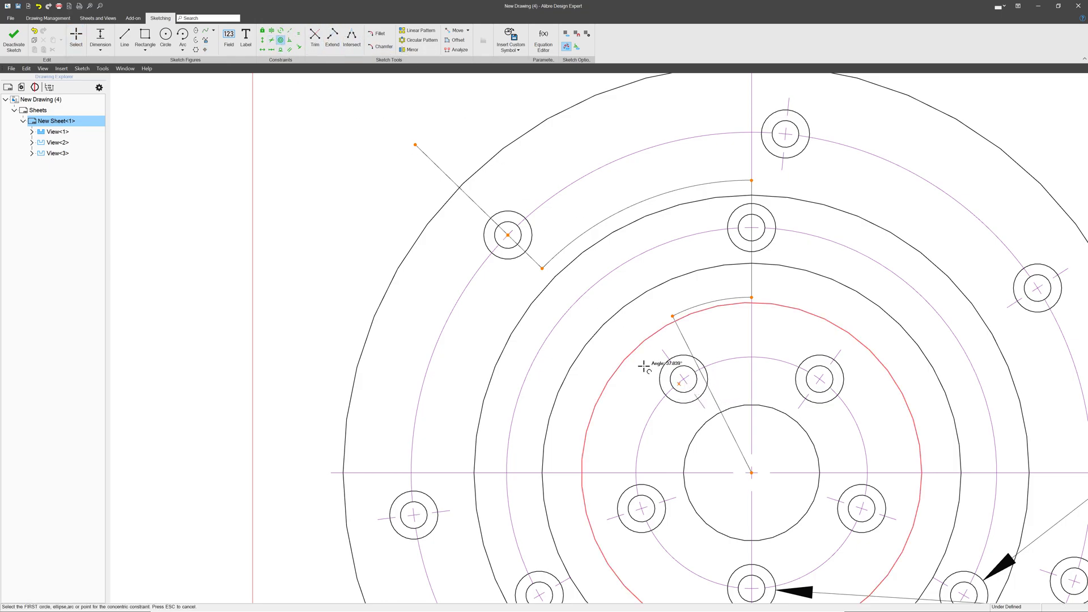
left_click(697, 379)
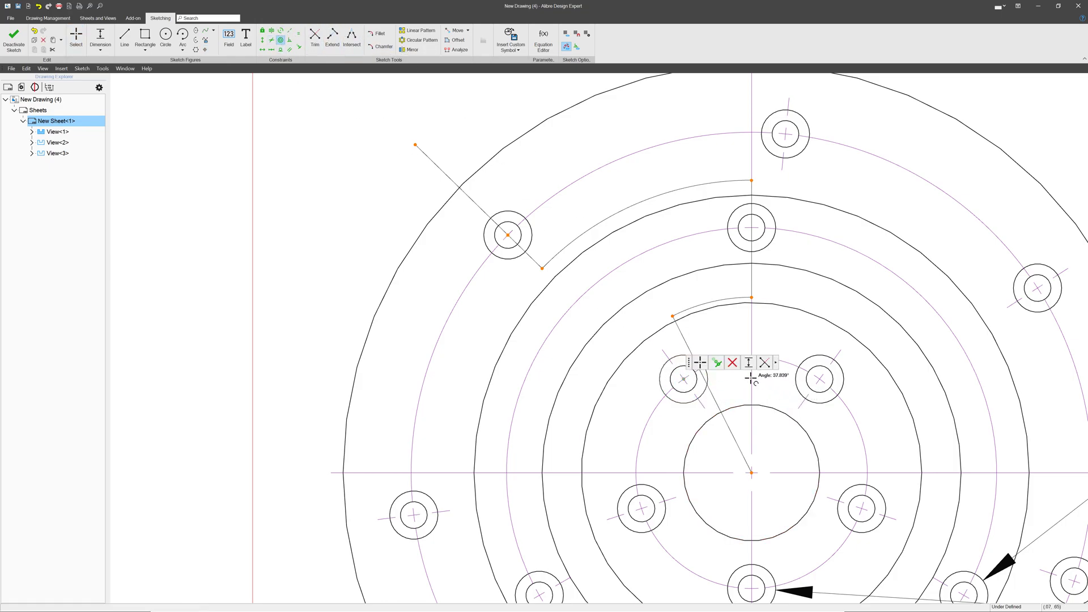
left_click(684, 392)
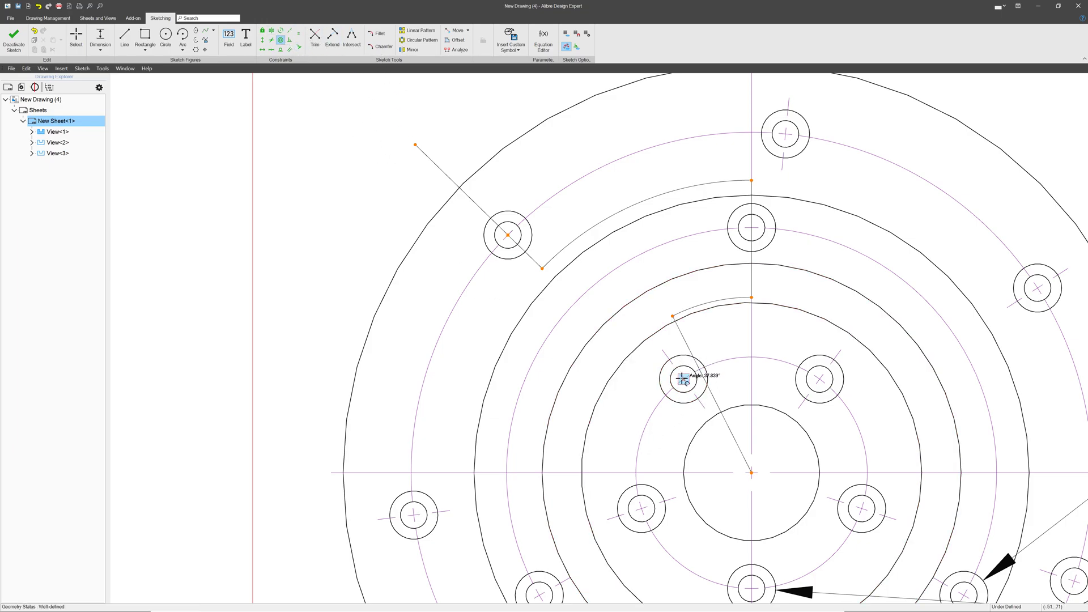
left_click(682, 378)
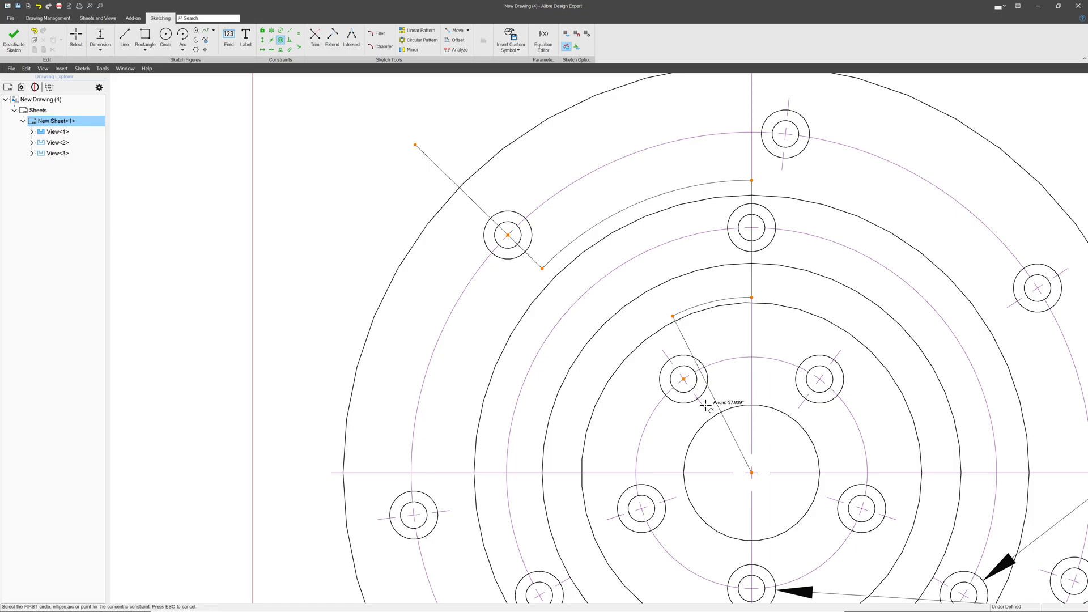
left_click(681, 364)
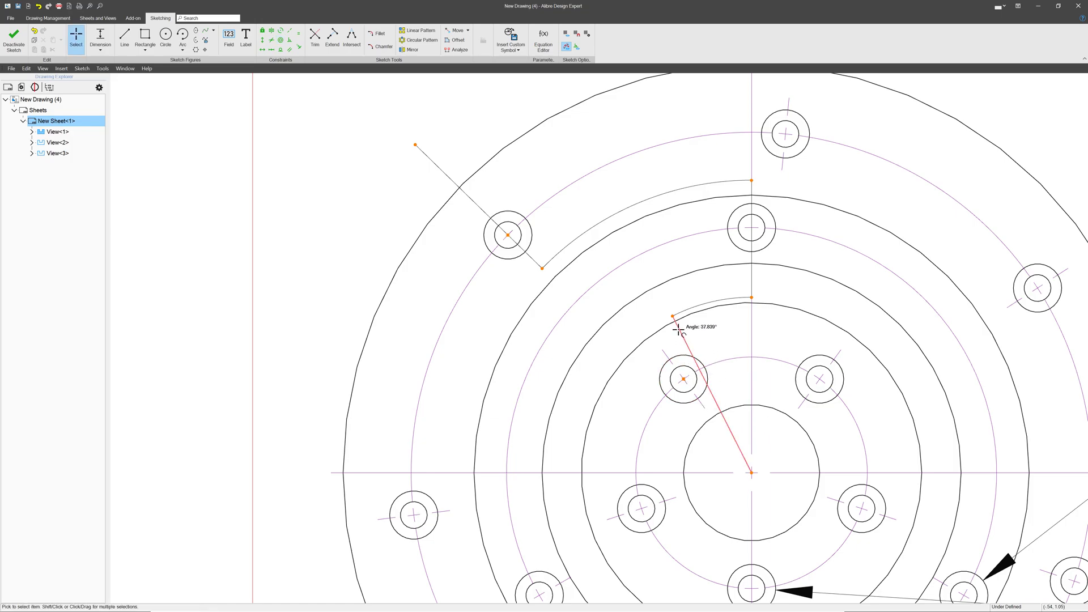
Constrain the inner slanted line coincident with the point at the hole's center and enlarge the inner arc slightly.
left_click(300, 47)
left_click(682, 331)
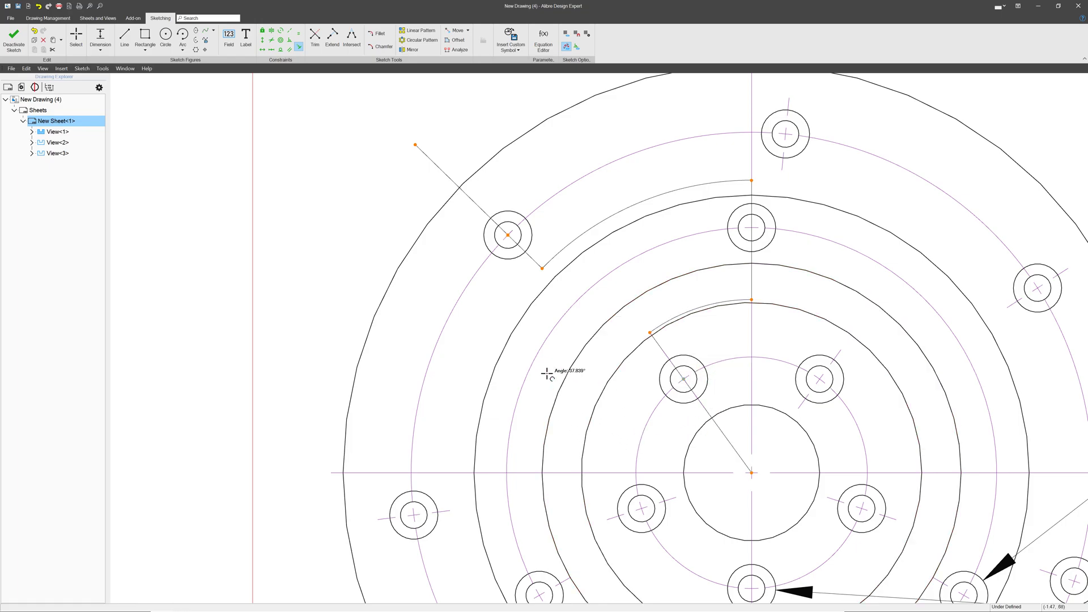
key("Escape")
mouse_move(751, 300)
left_mouse_down()
mouse_move(752, 280)
mouse_move(753, 300)
mouse_move(752, 290)
left_mouse_up()
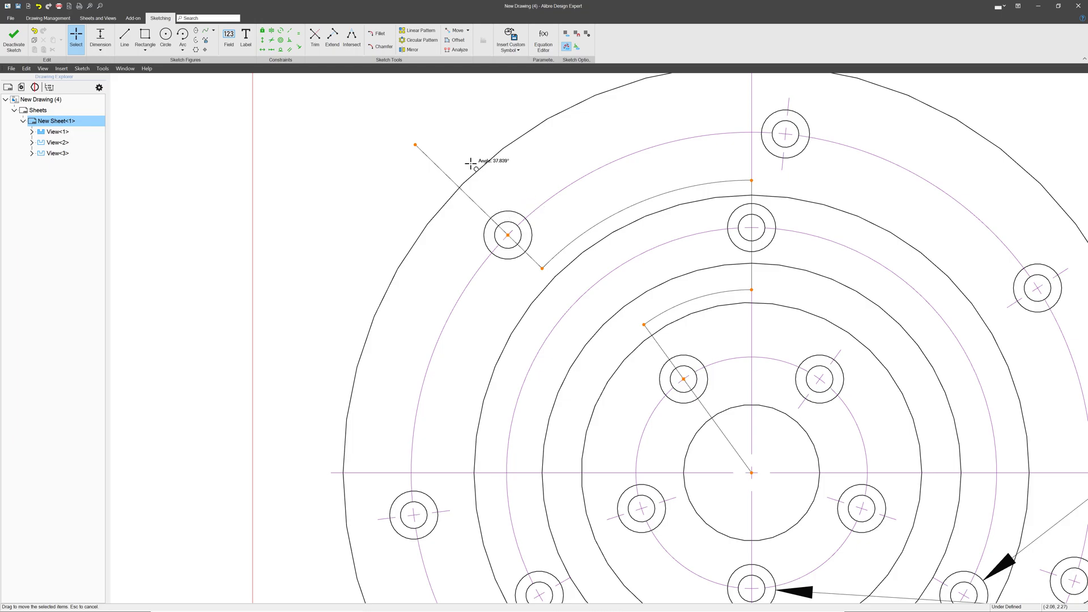
Constrain the vertical line's upper end coincident with the circle just outside the top hole and its lower end with the inner step circle.
left_click(299, 46)
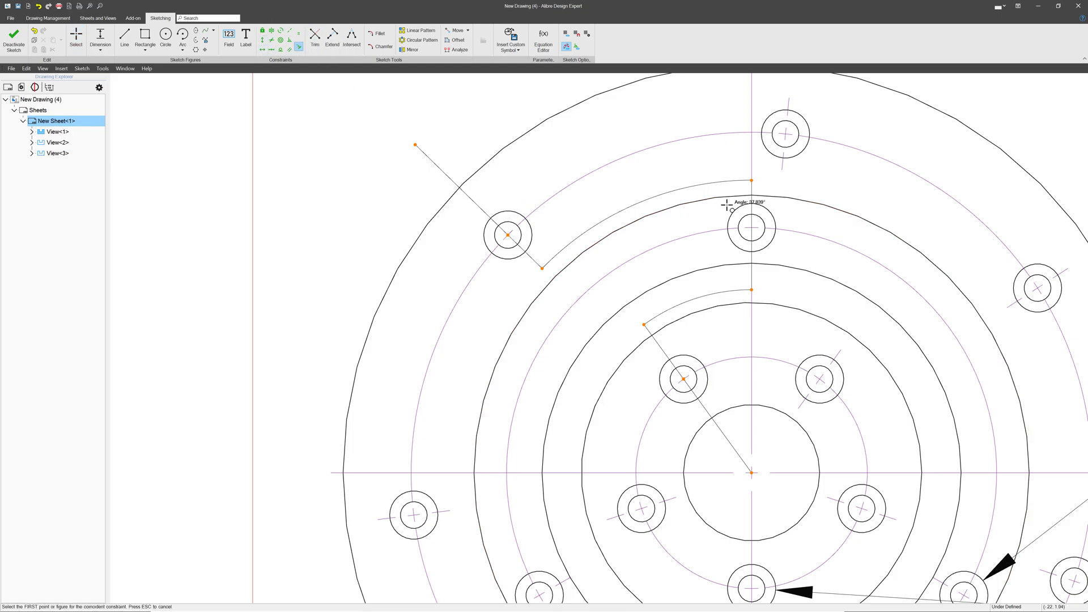
left_click(752, 181)
left_click(798, 199)
left_click(752, 289)
left_click(772, 304)
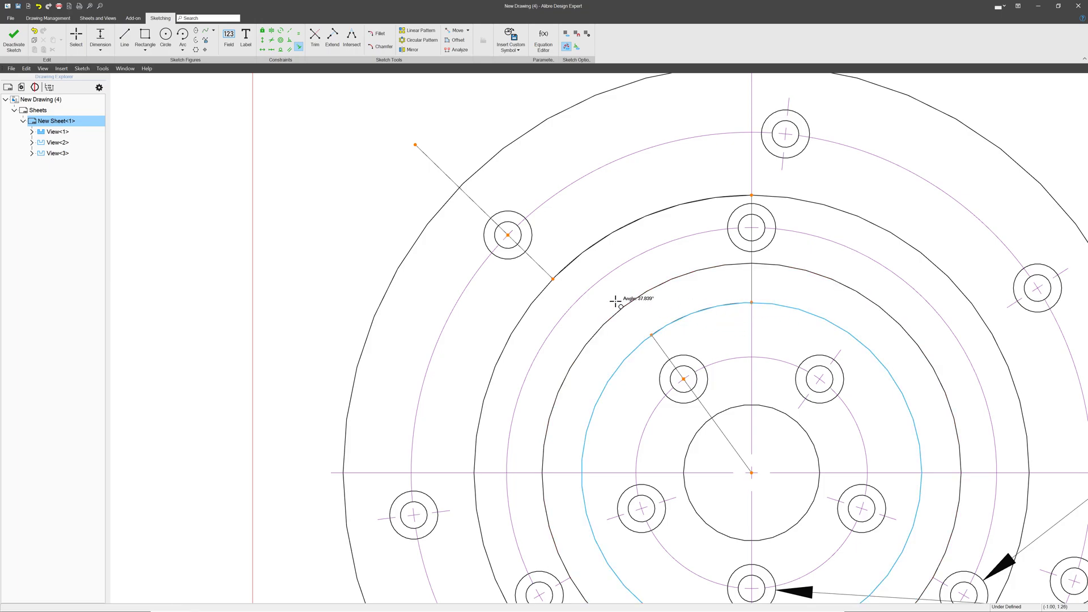
scroll(620, 299, "down", 2)
scroll(660, 357, "up", 2)
scroll(479, 288, "down", 1)
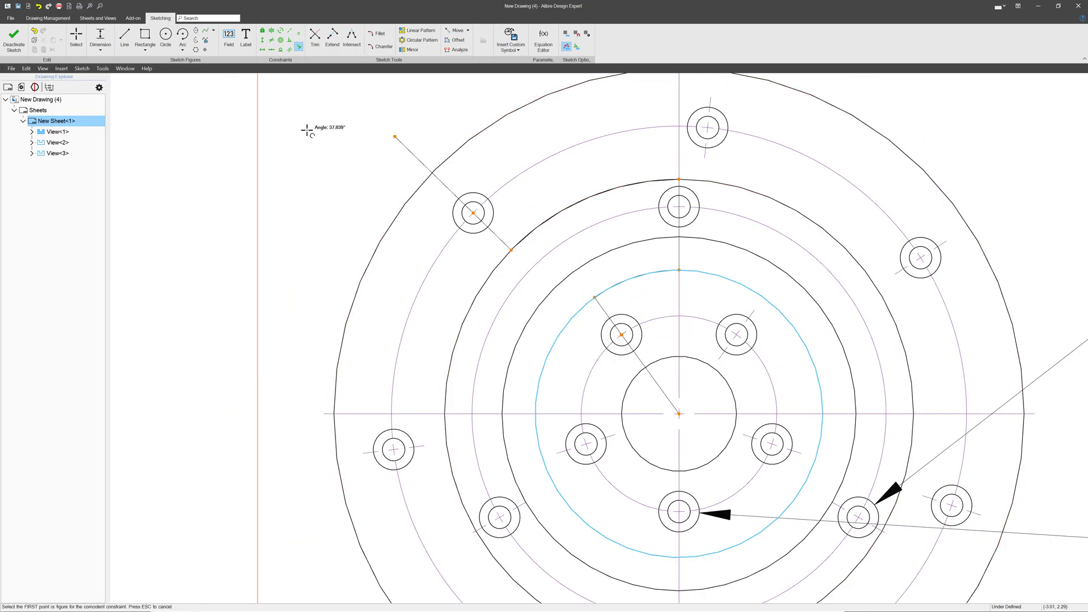
scroll(280, 104, "up", 1)
key("Escape")
Dimension the outer slanted line to a length of 1.000 and exit the sketch.
scroll(333, 206, "down", 2)
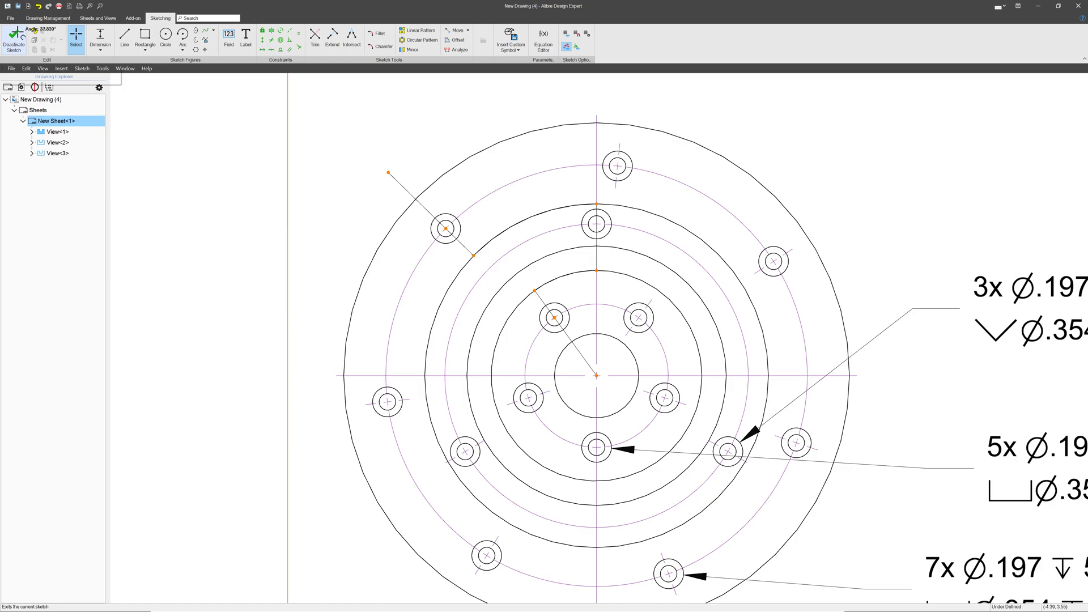
left_click(458, 192)
type("1")
key("Return")
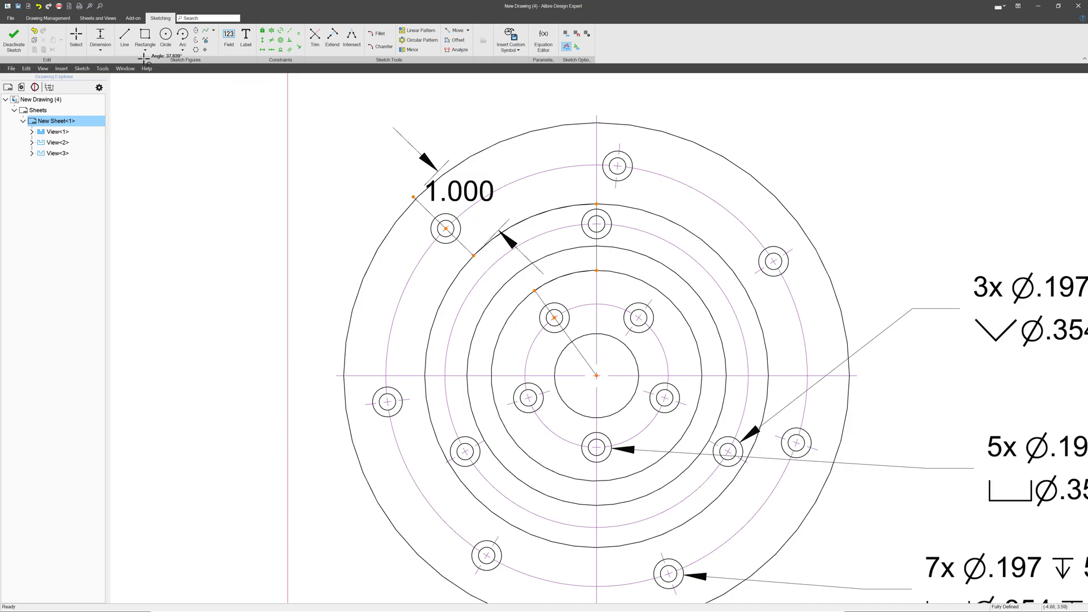
left_click(13, 39)
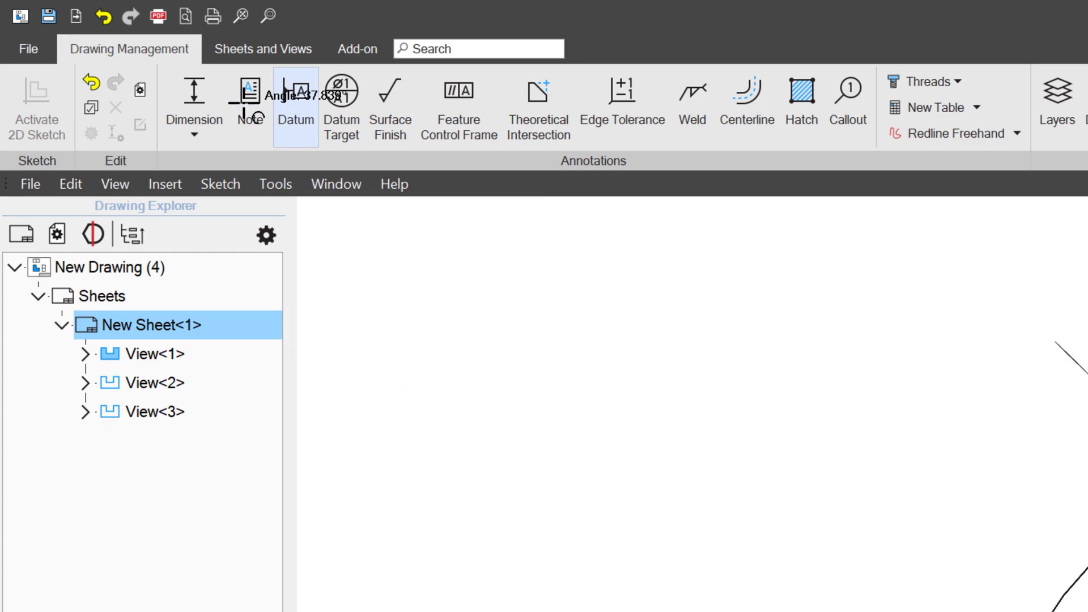
Create a section view along the sketched path, facing the flange's upper right and placed there, and undo it.
left_click(249, 48)
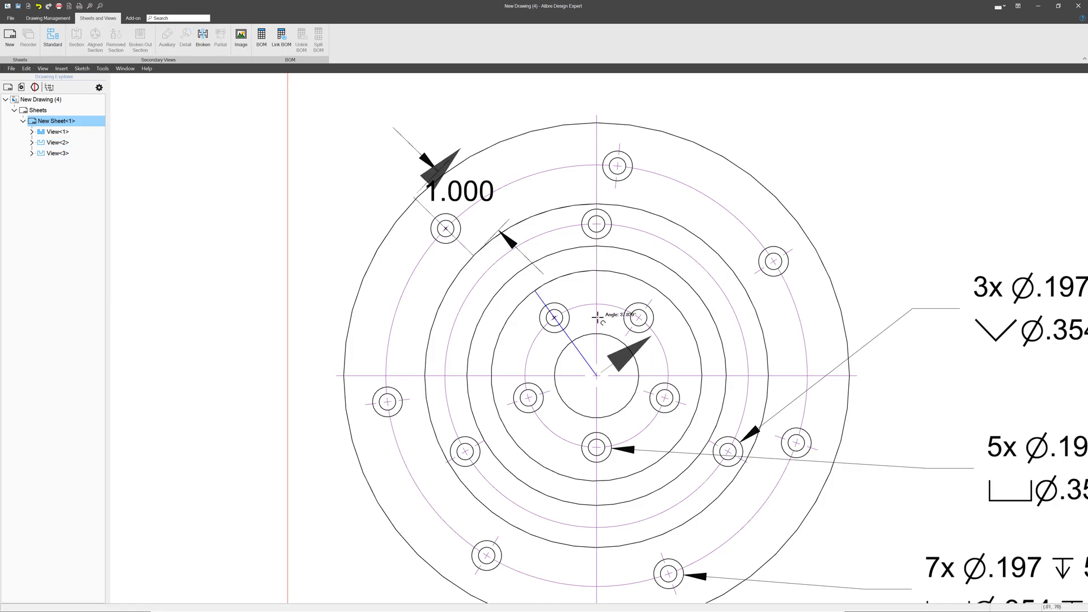
scroll(596, 312, "down", 3)
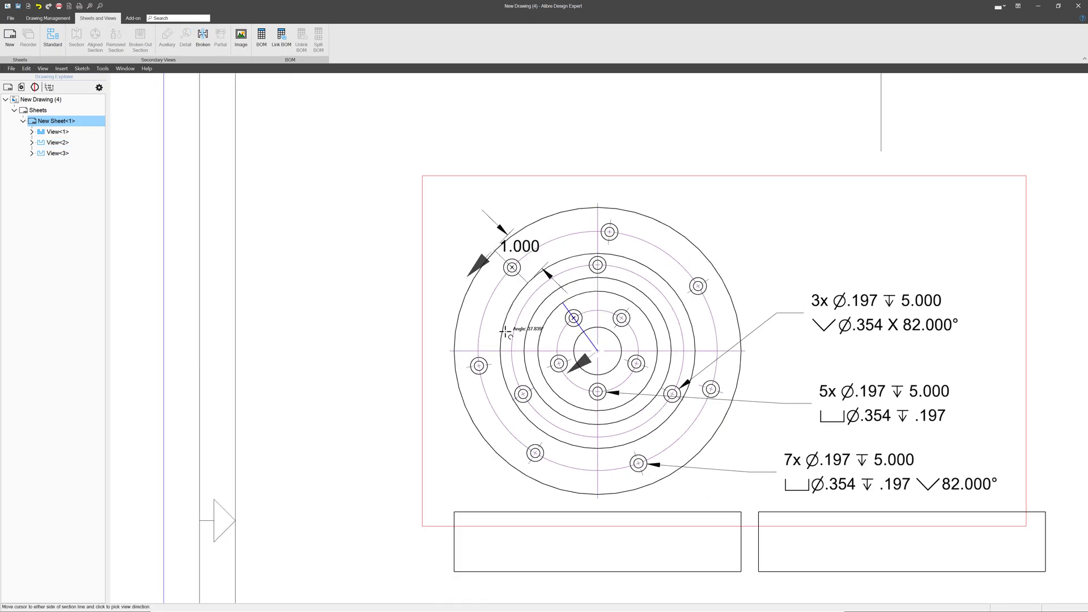
left_click(722, 212)
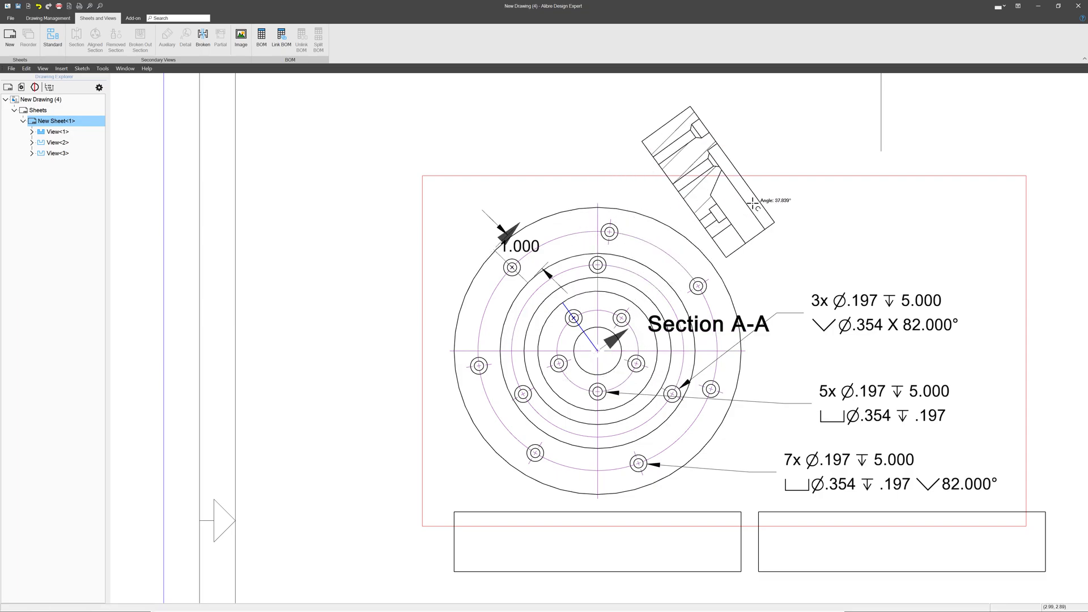
left_click(795, 171)
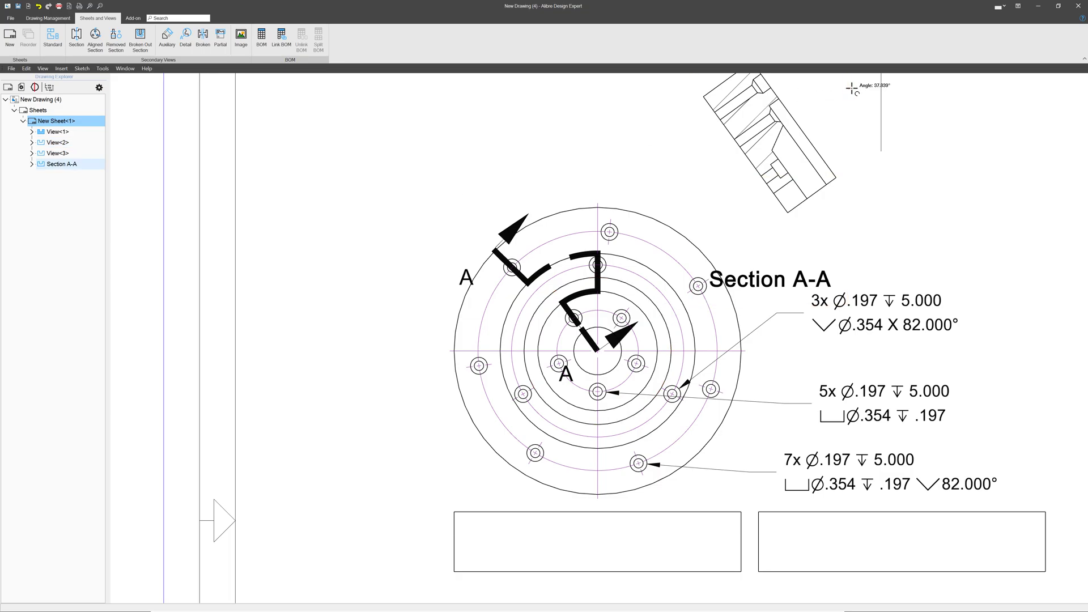
key("ctrl+z")
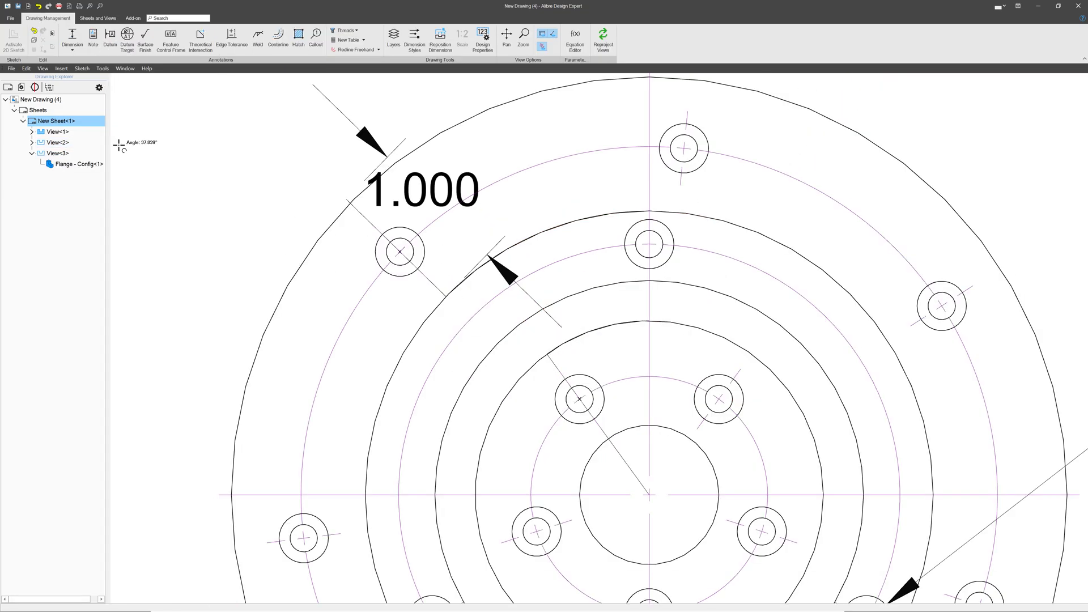
Reactivate the sketch on the flange's top view and delete the inner slanted line running to the flange's center.
scroll(139, 136, "down", 3)
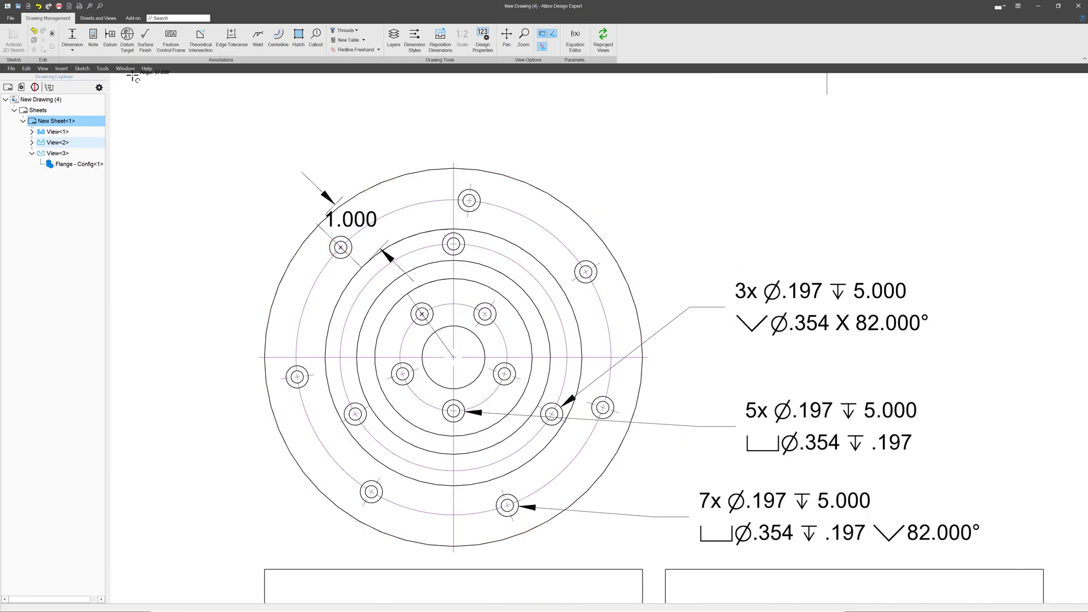
scroll(457, 363, "down", 3)
scroll(376, 291, "up", 5)
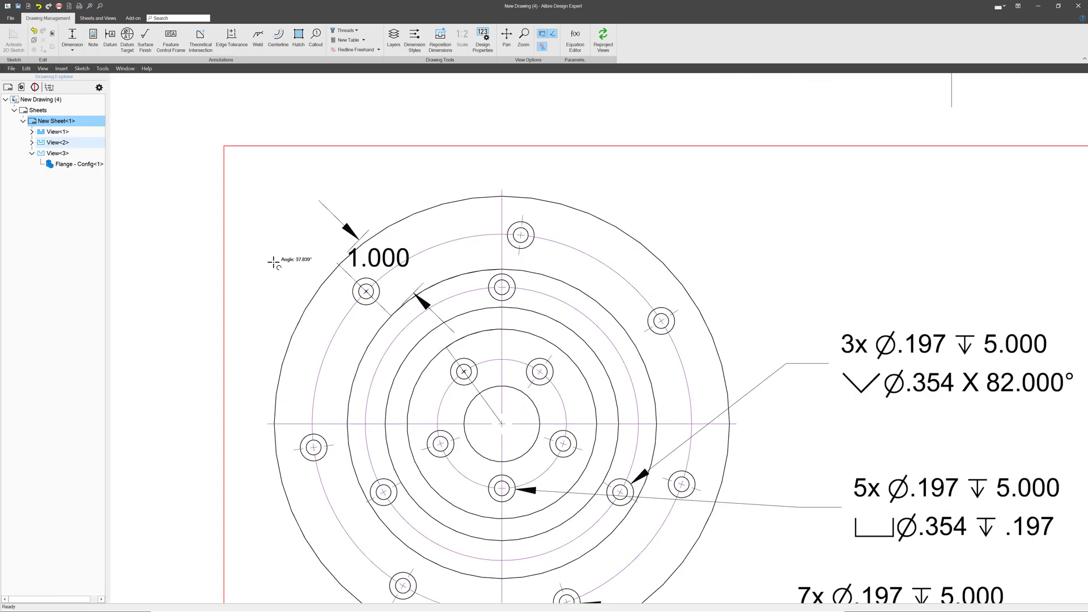
left_click(287, 241)
left_click(17, 39)
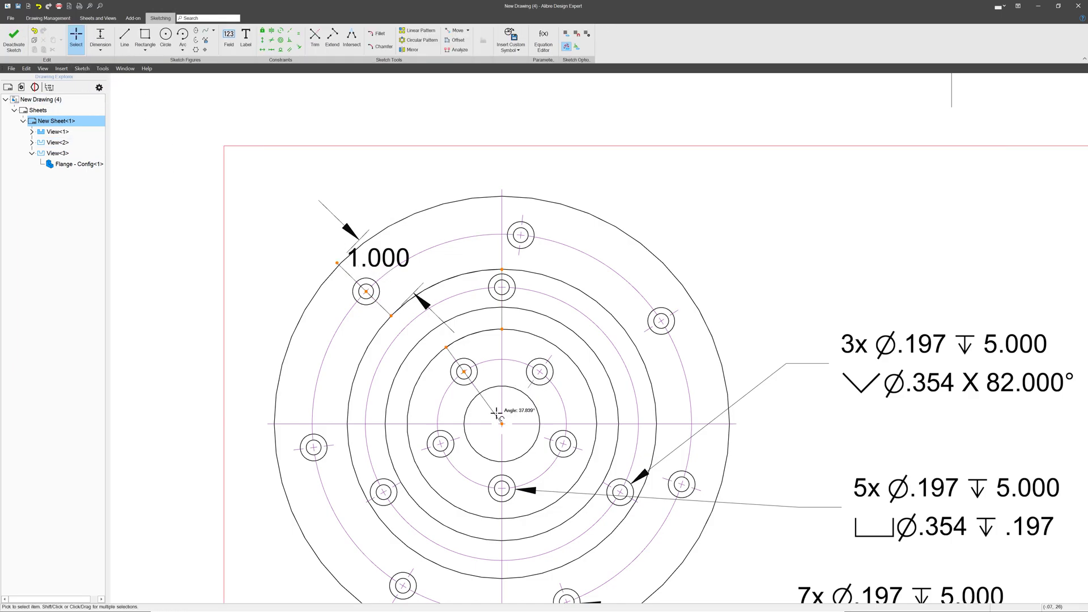
scroll(499, 424, "up", 4)
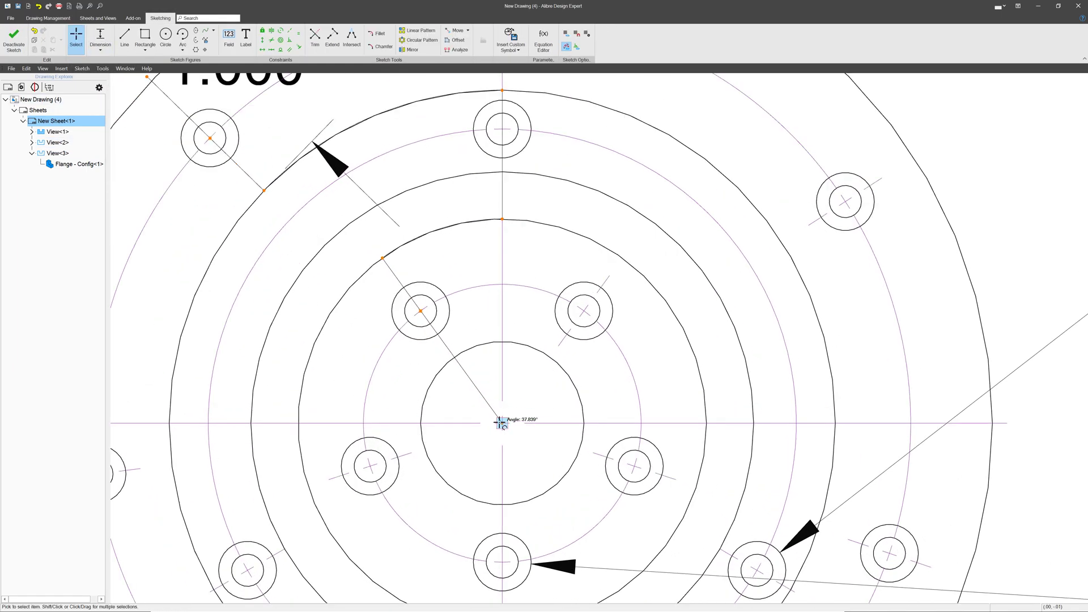
left_click(479, 397)
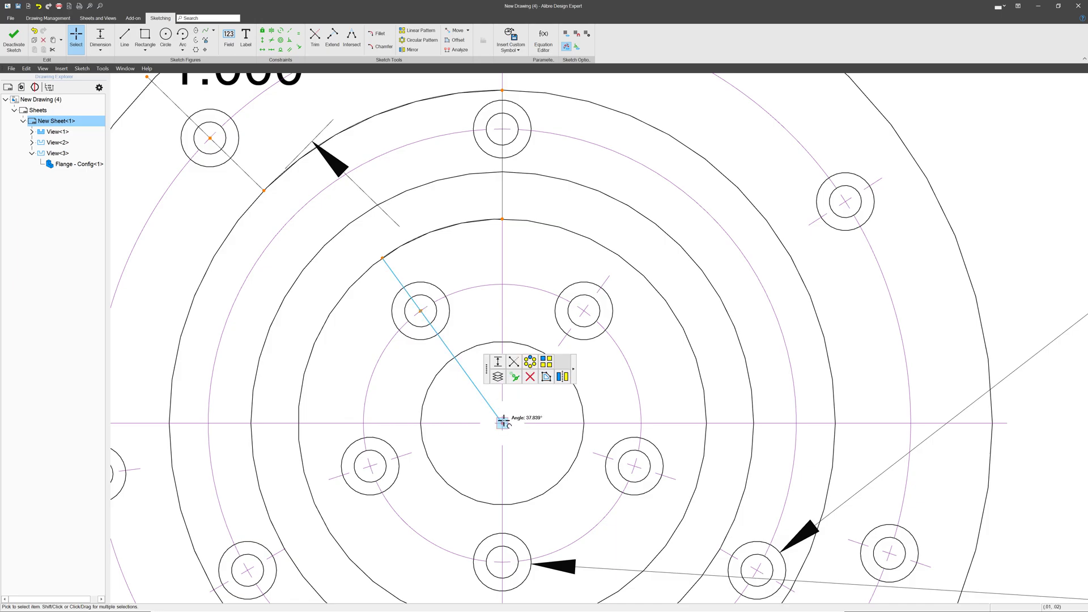
key("Delete")
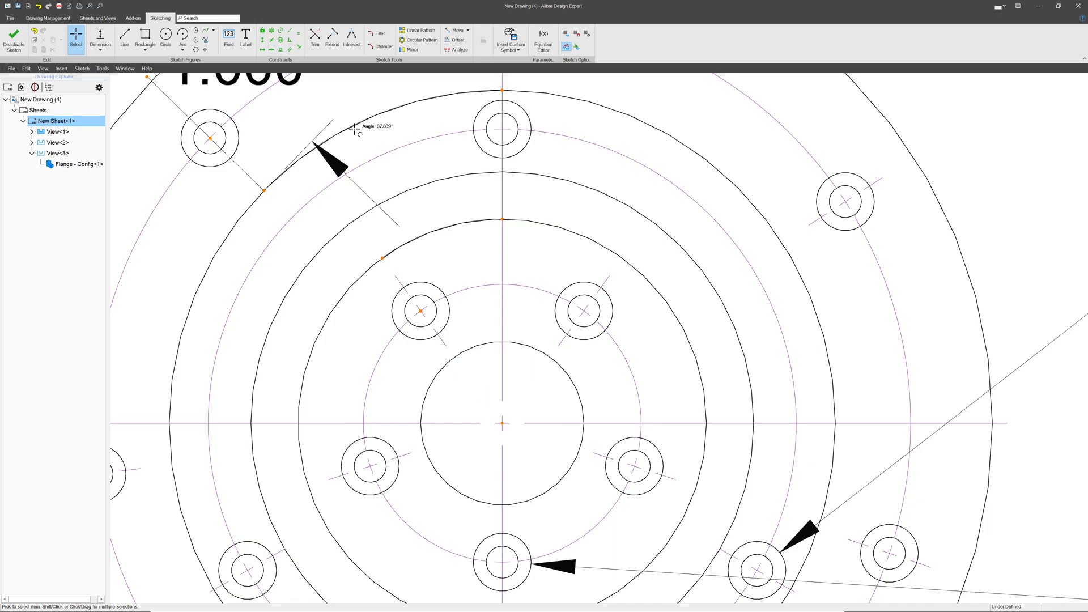
Draw a slanted line inward from the inner arc's free end and constrain it coincident with the upper-left inner hole's center.
left_click(127, 36)
left_click(381, 257)
double_click(459, 392)
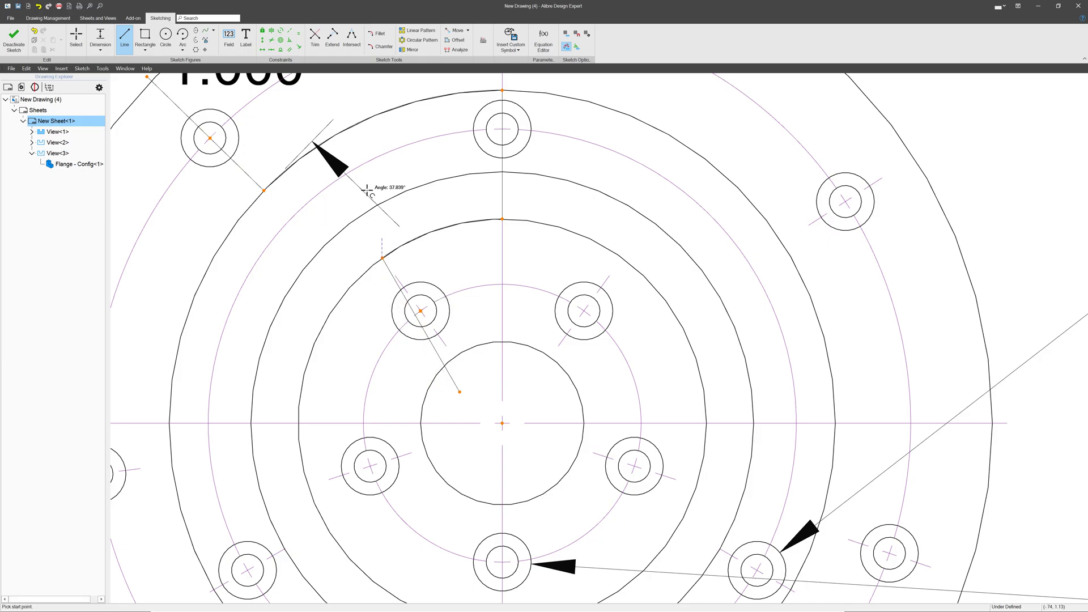
left_click(302, 46)
left_click(420, 312)
left_click(437, 341)
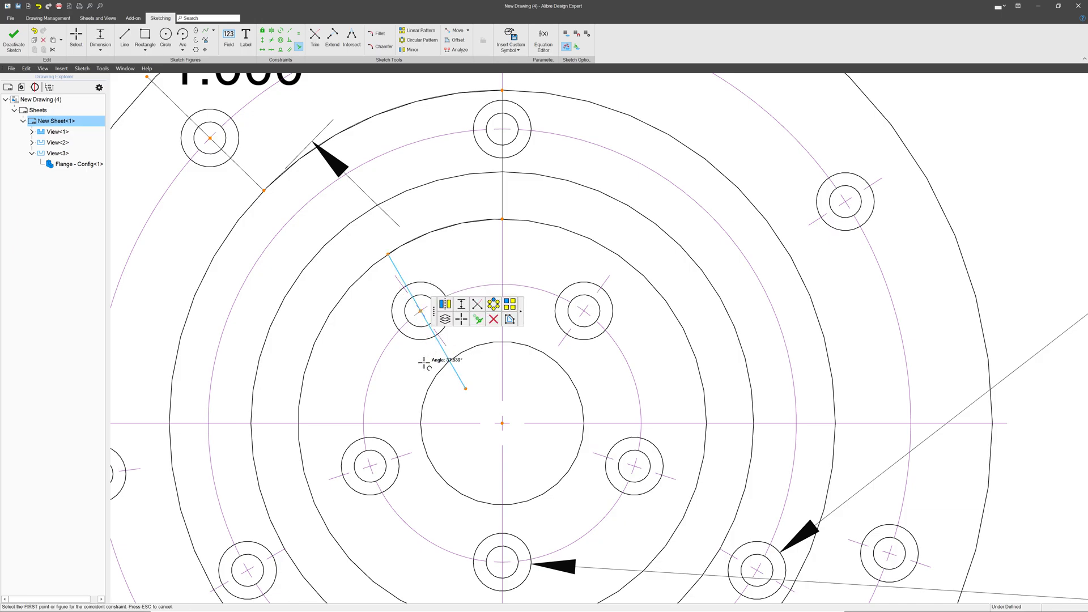
Constrain the slanted line coincident with the flange's center and shorten its inner end to near the bore circle.
left_click(502, 423)
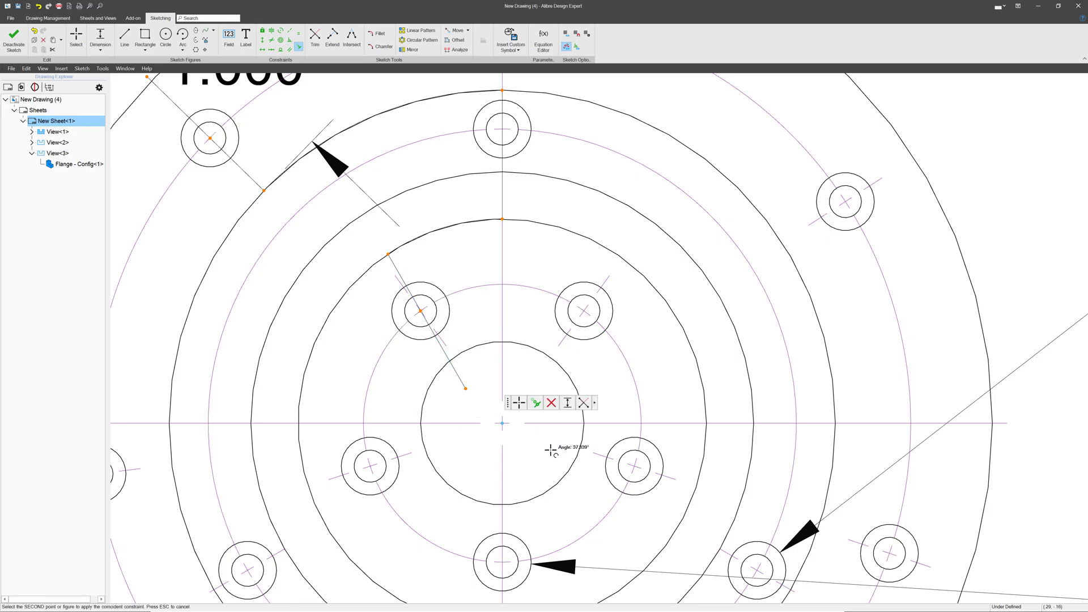
left_click(460, 379)
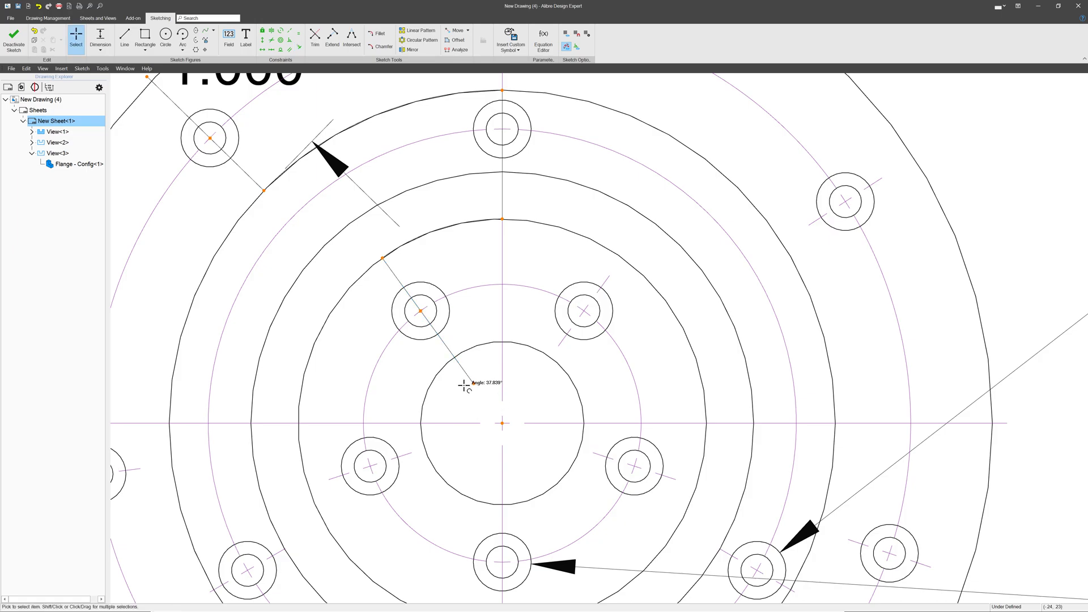
left_click_drag(471, 381, 458, 362)
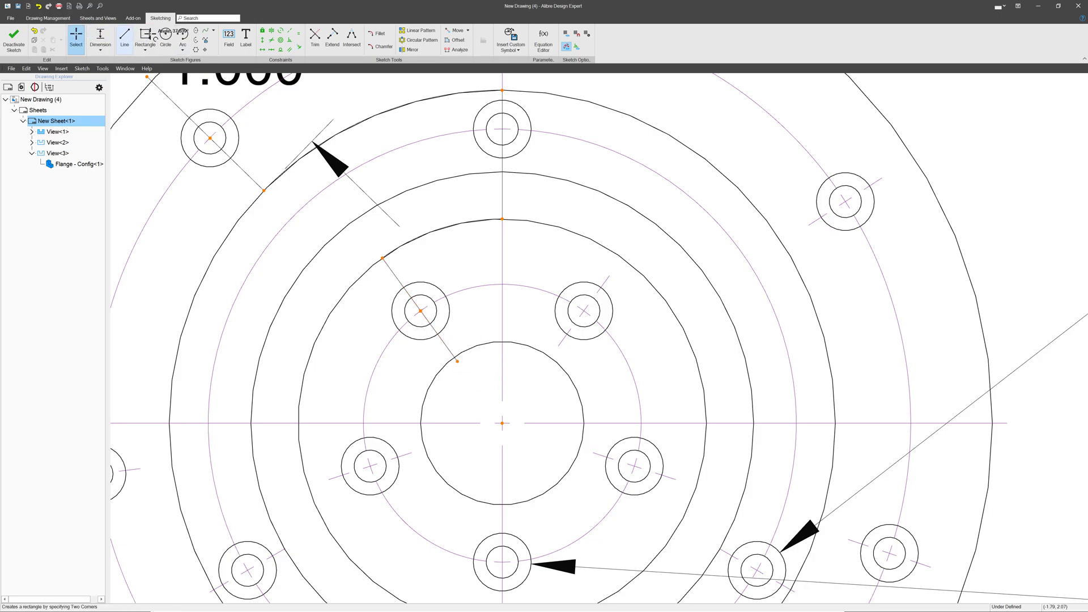
Draw a short arc from the slanted line's inner end around the flange's center and align its other end vertically with the center.
left_click(182, 35)
left_click(458, 361)
left_click(491, 346)
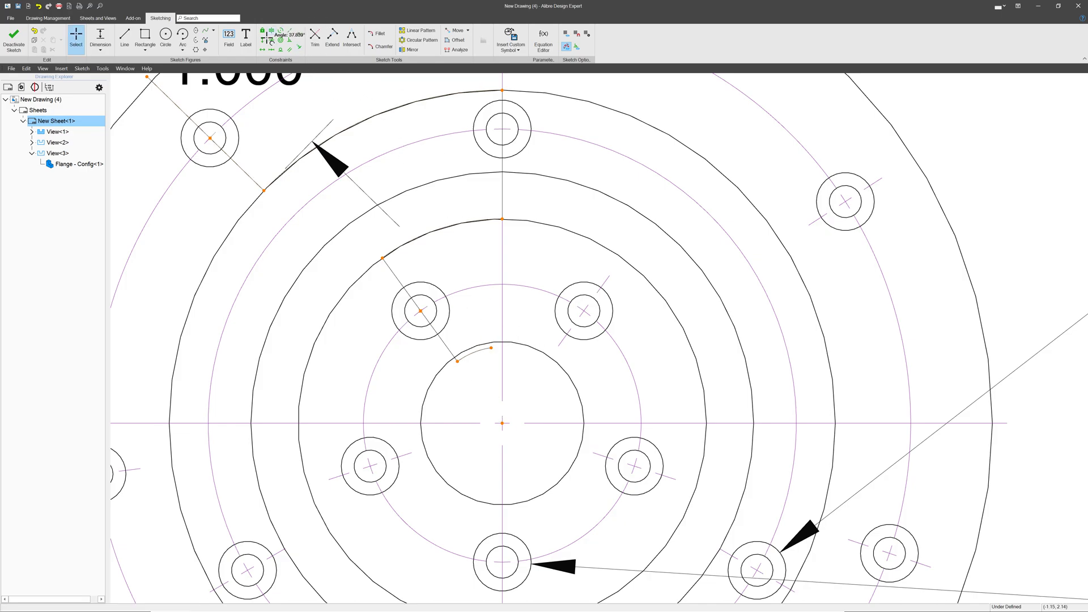
left_click(491, 350)
left_click(502, 424)
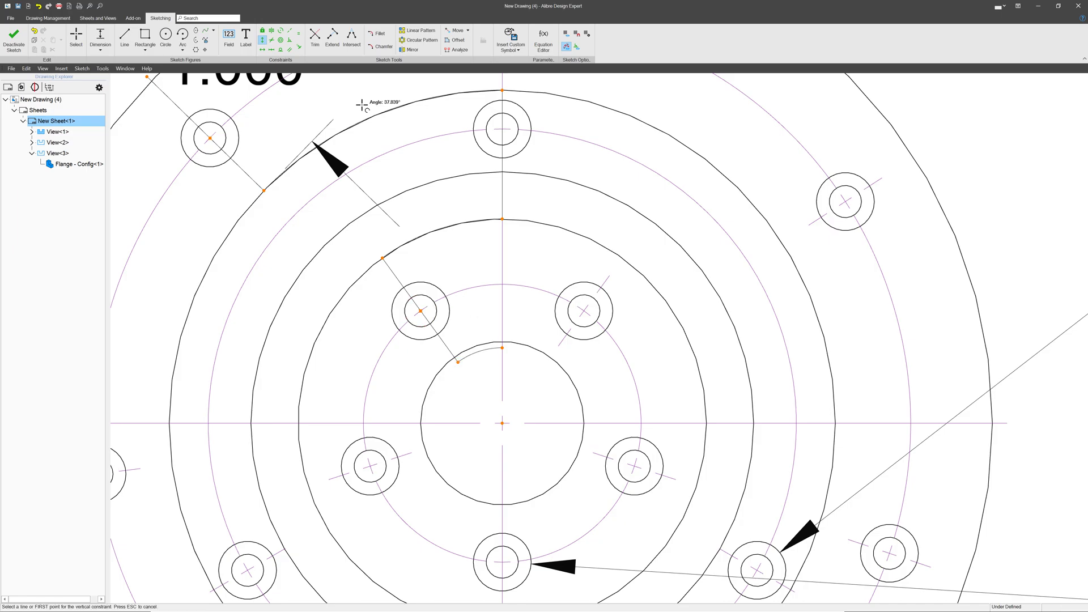
Constrain the short arc's end coincident with the bore circle and draw a vertical line from it to the flange's center.
left_click(300, 46)
left_click(502, 347)
left_click(528, 345)
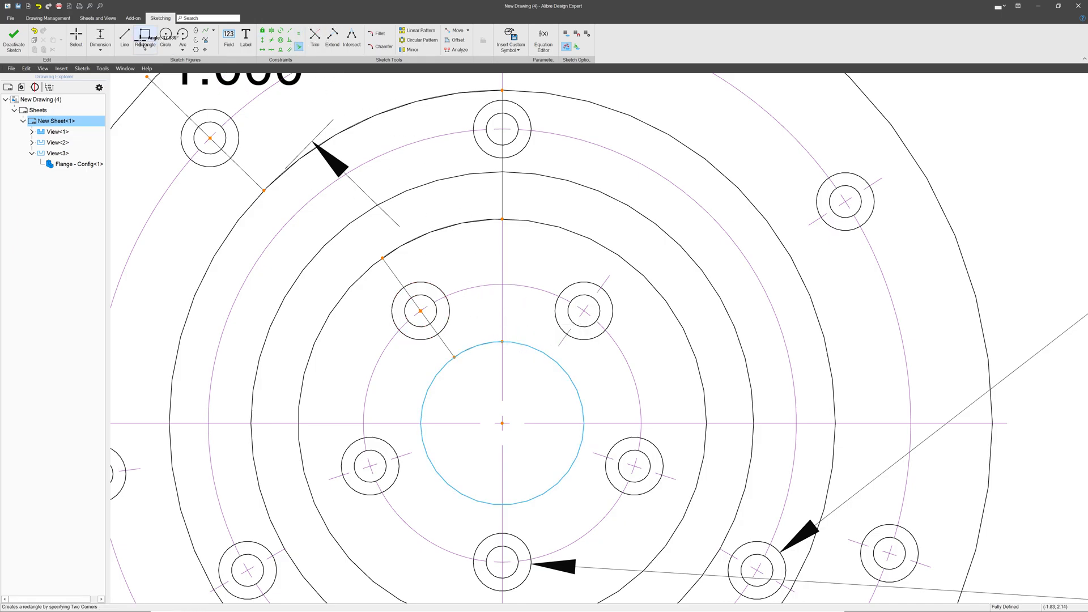
left_click(125, 37)
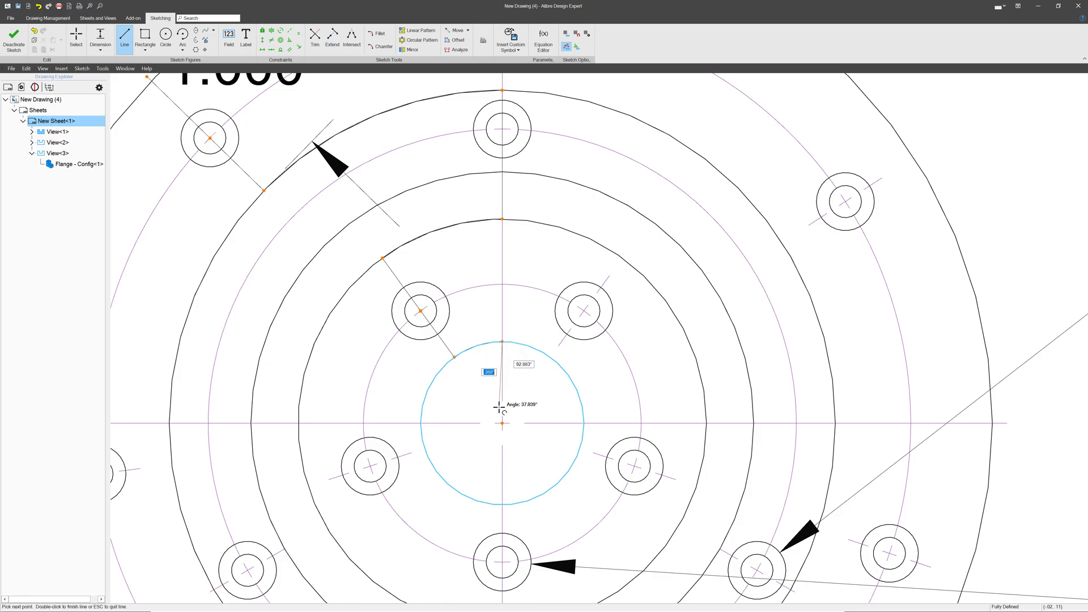
key("Escape")
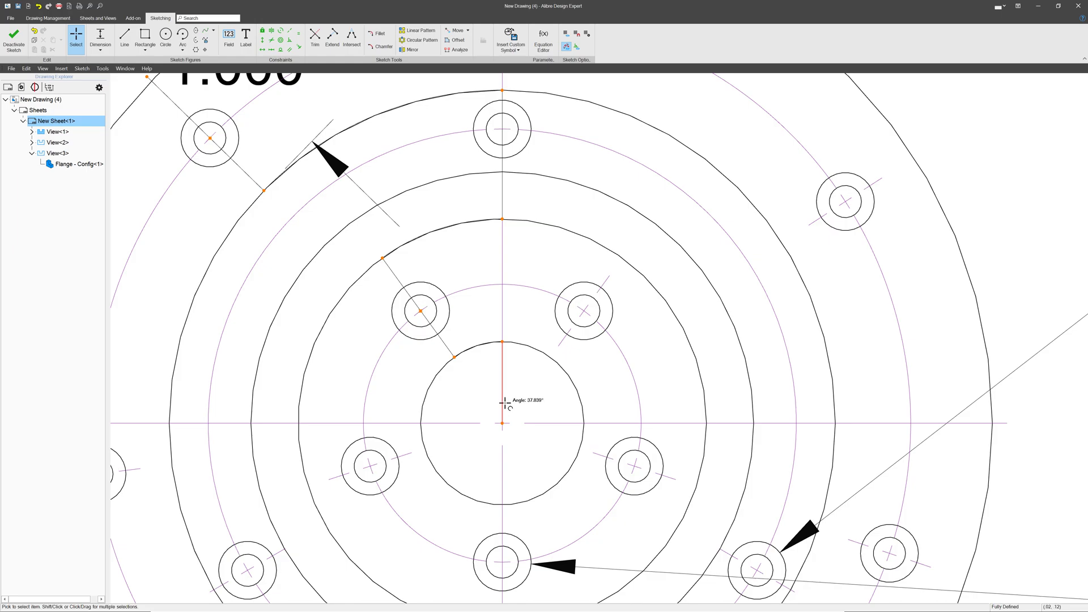
Exit the sketch, create a section view along the sketched path and place it to the right of the flange view.
scroll(505, 403, "down", 3)
left_click(14, 39)
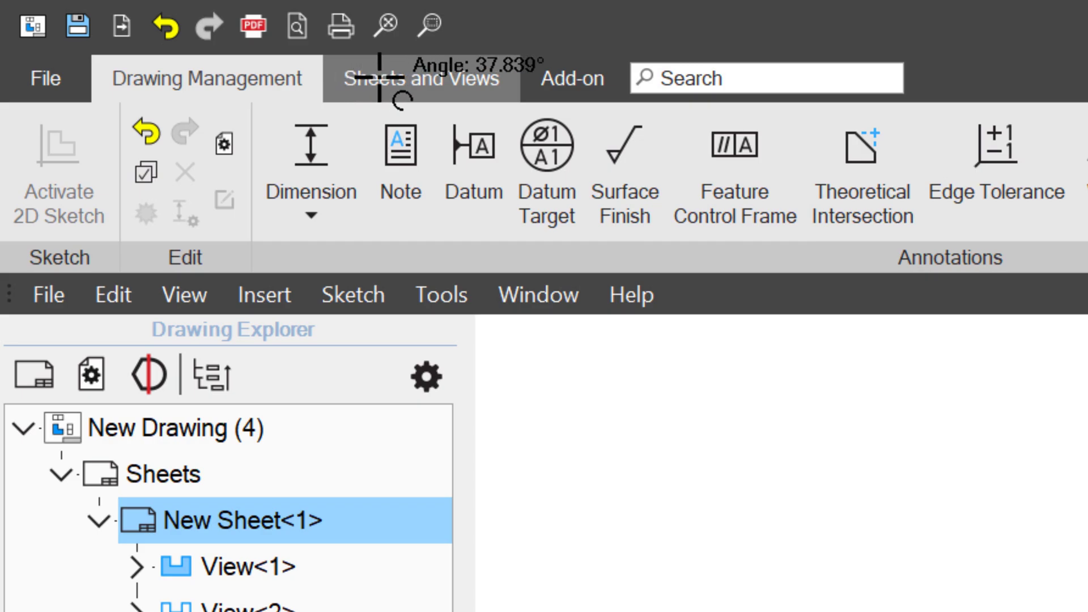
left_click(379, 76)
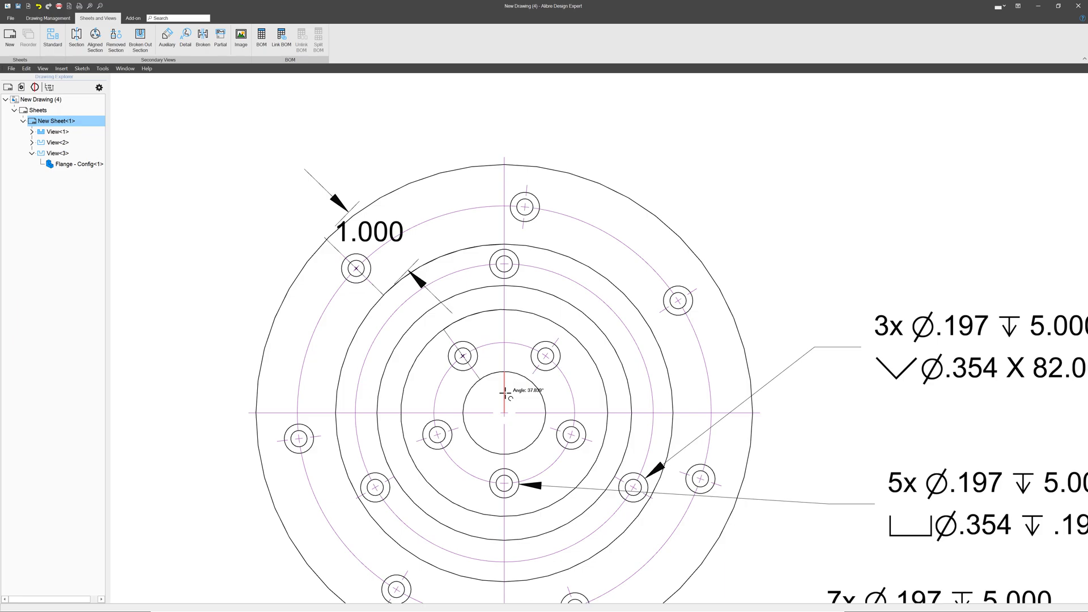
left_click(506, 387)
scroll(499, 383, "down", 3)
scroll(497, 380, "down", 3)
left_click(744, 342)
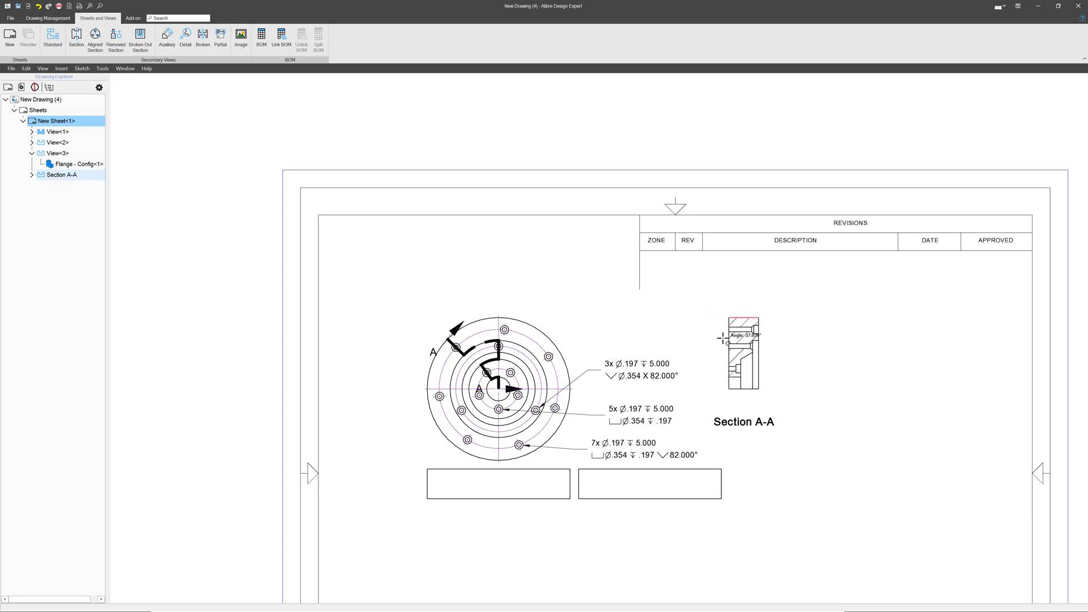
scroll(661, 343, "up", 3)
scroll(661, 342, "up", 1)
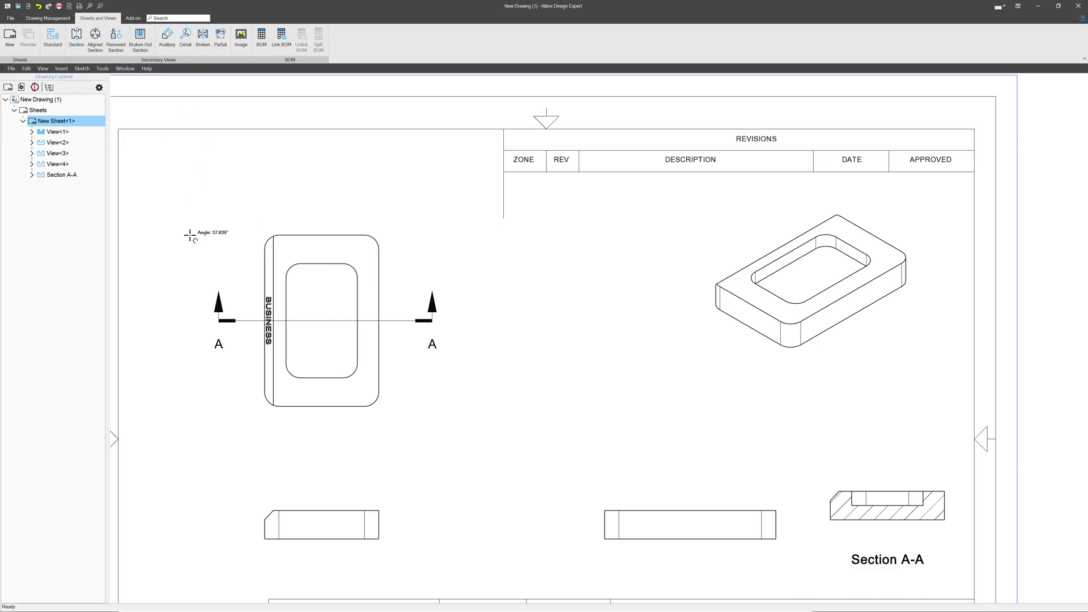
In the rectangular part's drawing, activate a sketch on the plan view and draw a spline from below the BUSINESS lettering up through it.
scroll(271, 337, "up", 8)
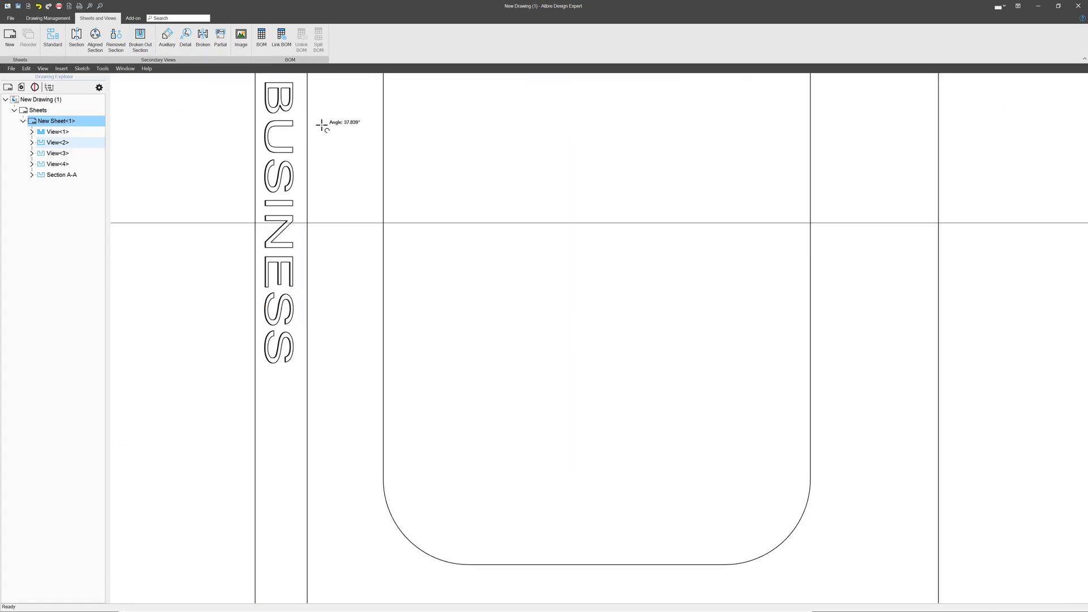
scroll(320, 261, "down", 4)
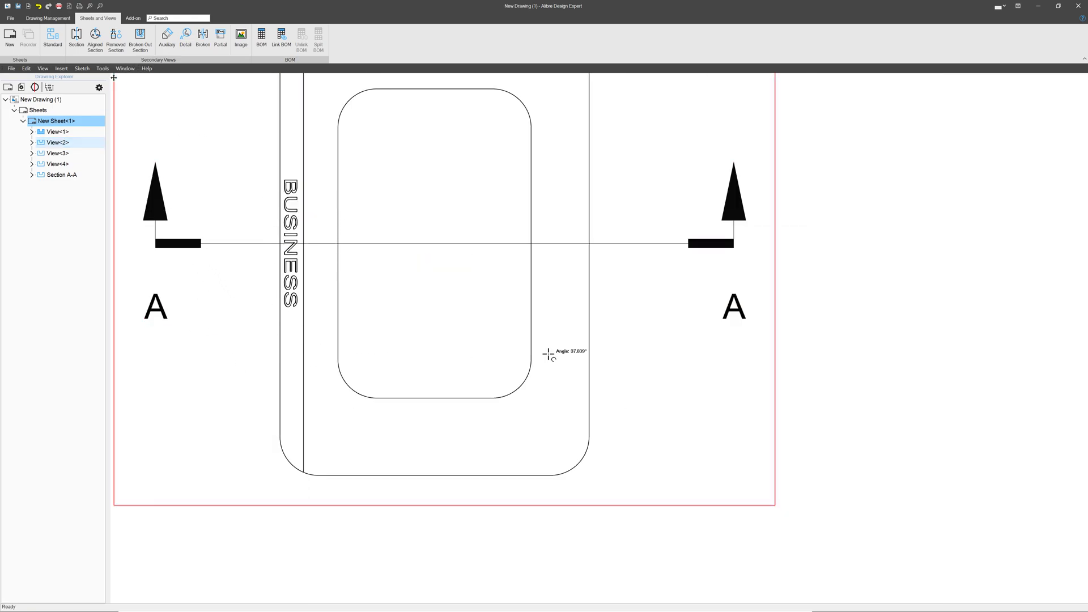
left_click(477, 359)
left_click(38, 7)
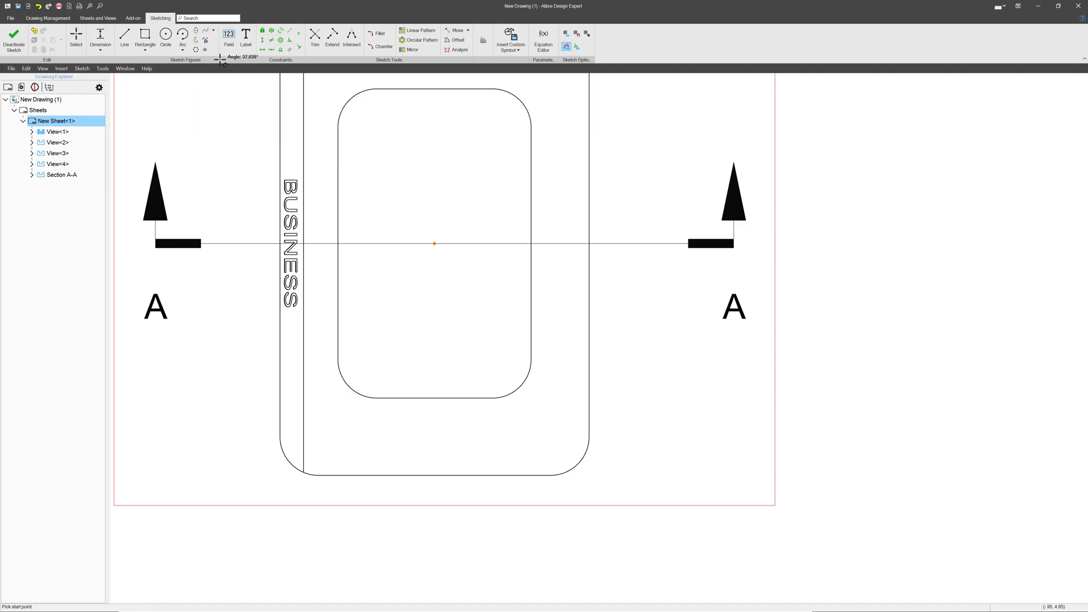
scroll(308, 284, "up", 5)
left_click(273, 446)
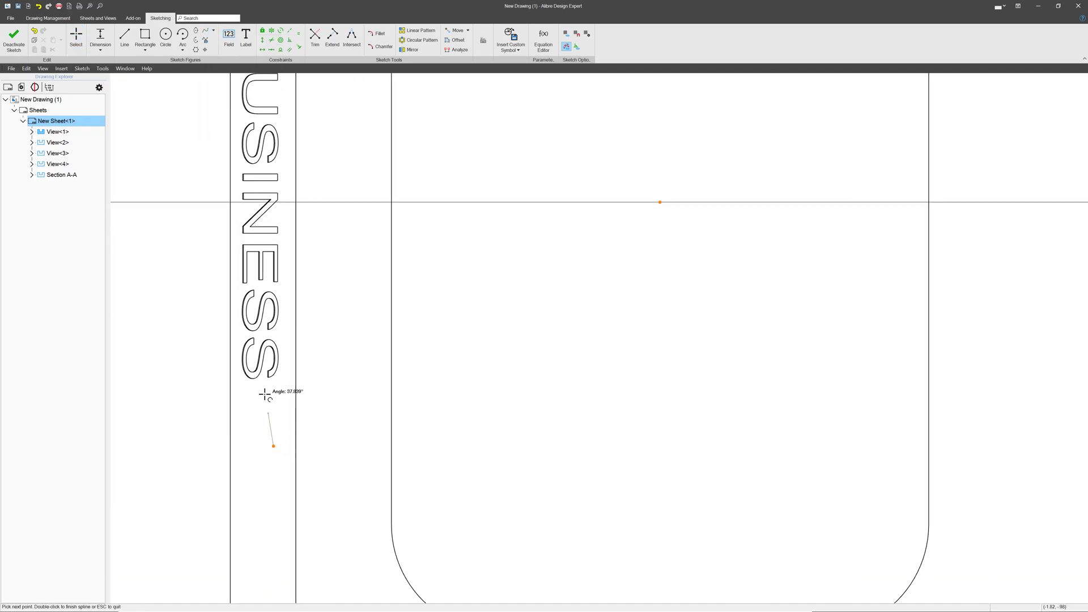
left_click(264, 356)
left_click(268, 258)
left_click(252, 192)
left_click(269, 122)
middle_click_drag(268, 123, 272, 267)
left_click(262, 203)
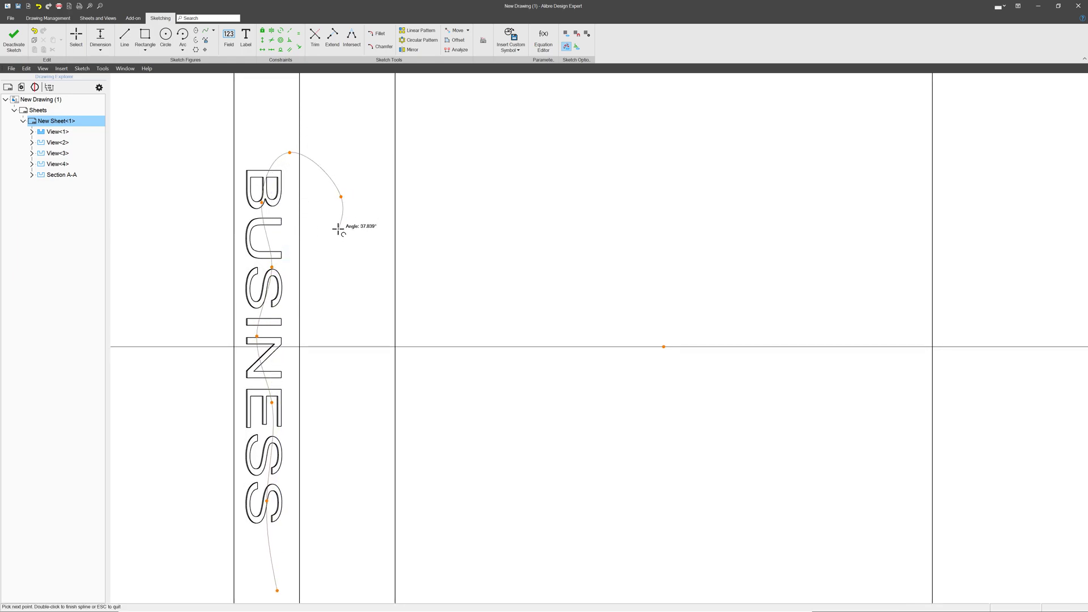
Continue the spline down between the lettering and the pocket and close it at its start point.
scroll(338, 228, "down", 4)
scroll(338, 262, "up", 4)
left_click(339, 389)
double_click(279, 365)
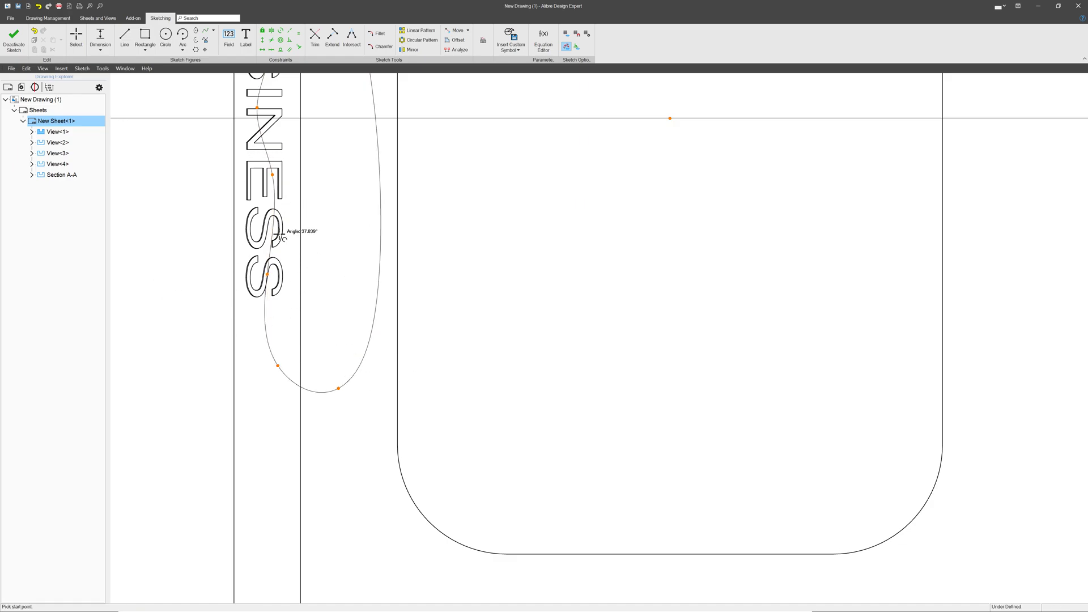
scroll(290, 337, "down", 2)
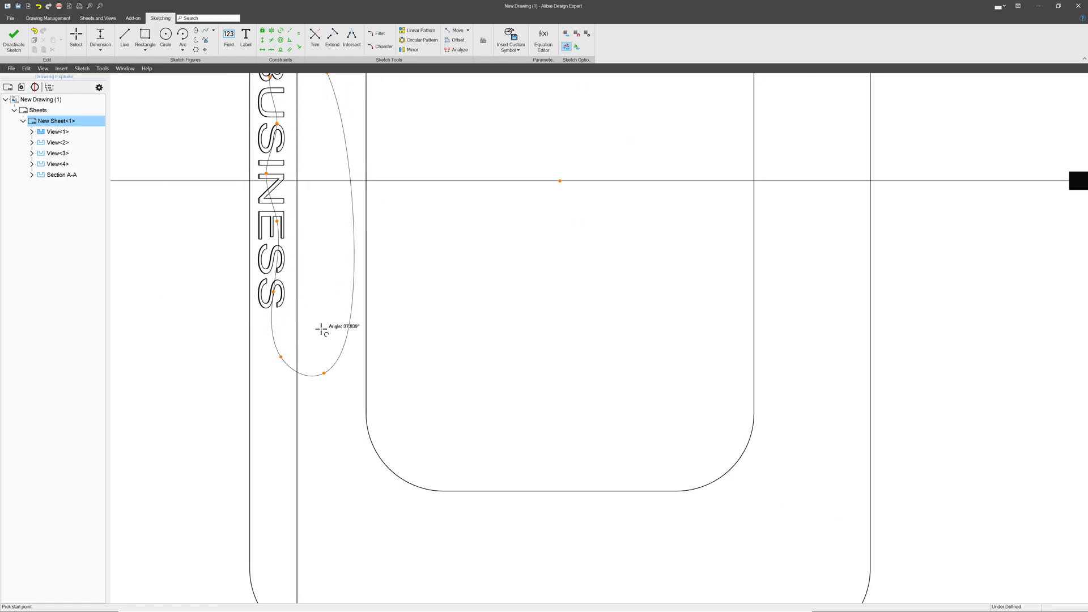
scroll(317, 309, "down", 2)
scroll(287, 93, "up", 3)
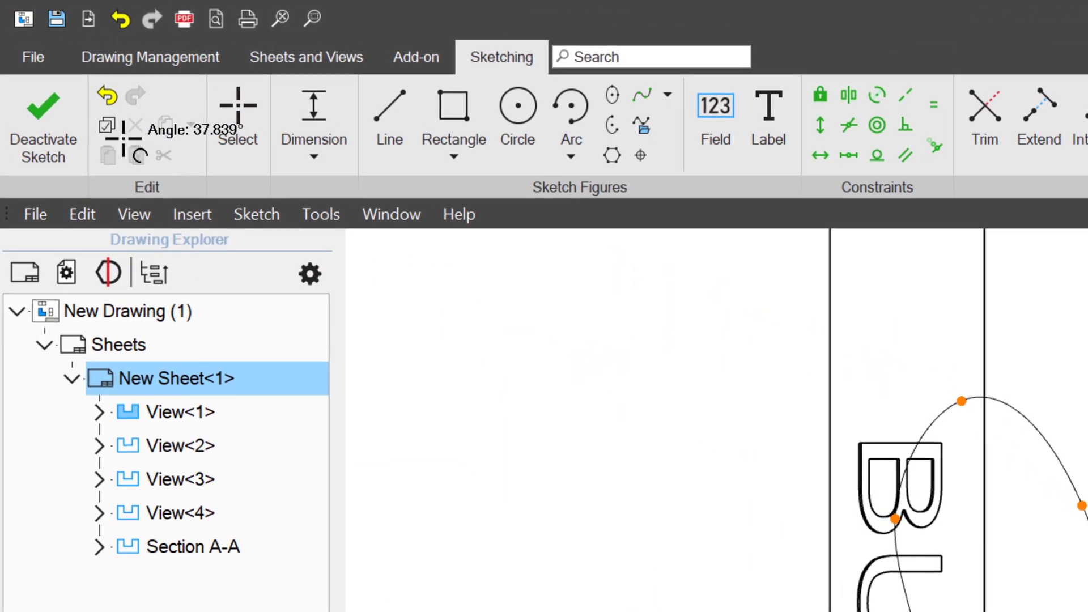
Exit the sketch and create a broken out section with a specified depth, using the closed spline as its region.
left_click(41, 112)
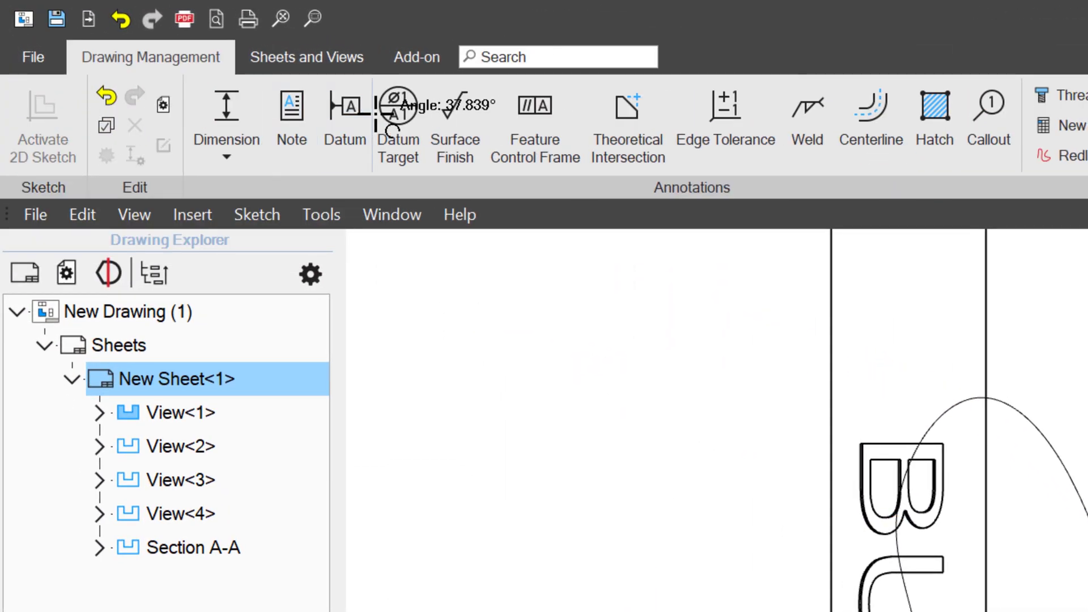
left_click(324, 60)
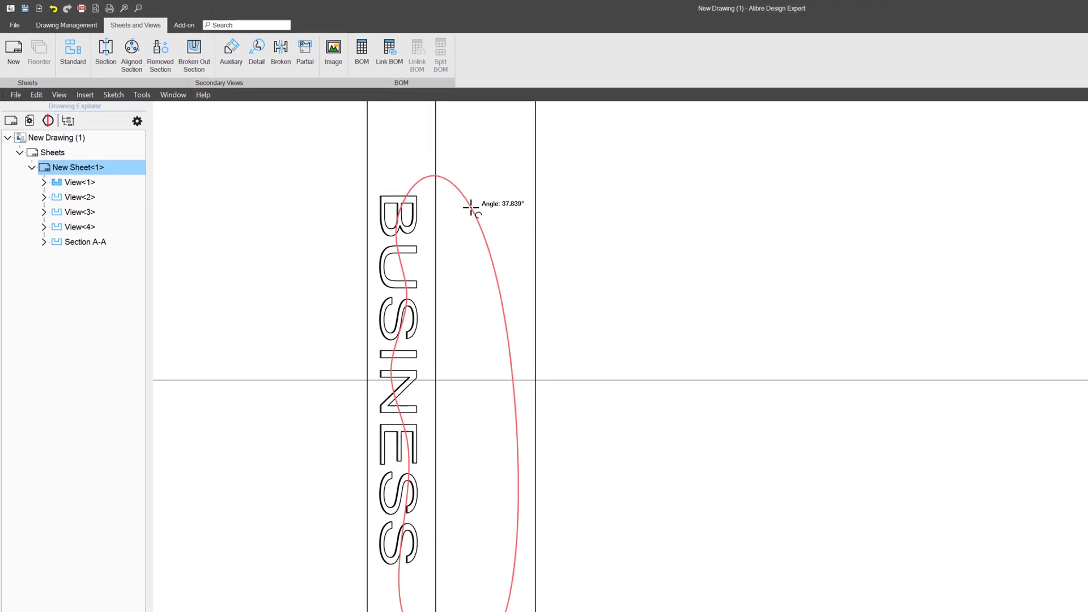
left_click(471, 208)
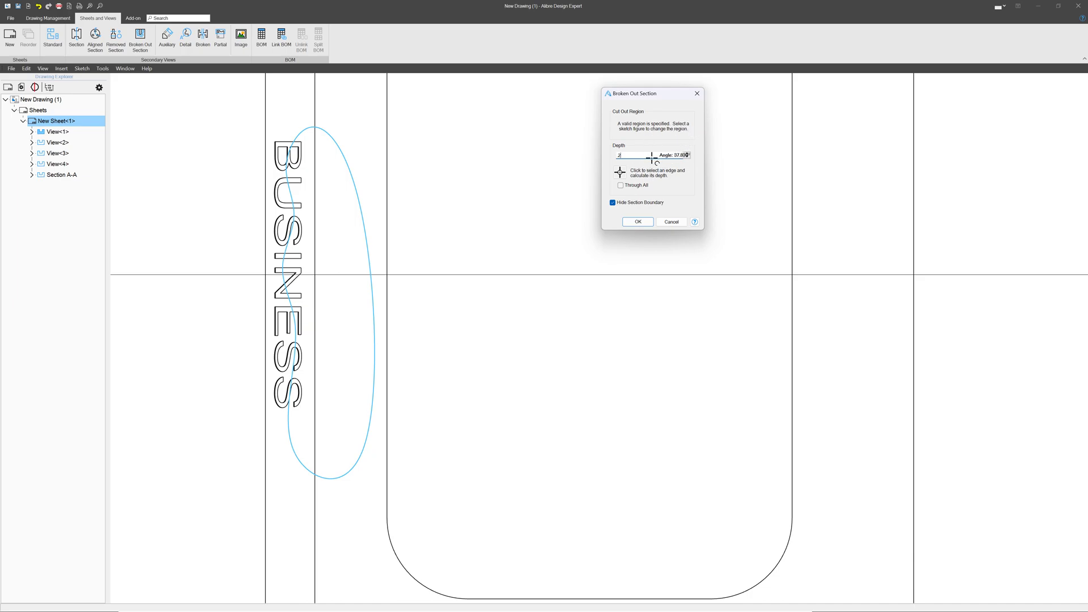
left_click(648, 219)
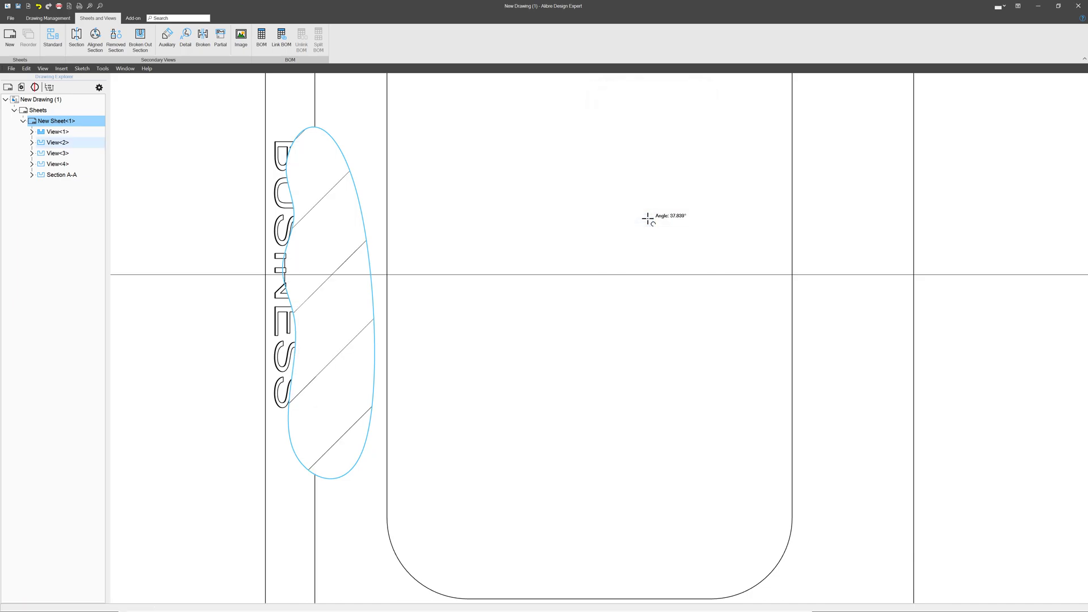
left_click(202, 356)
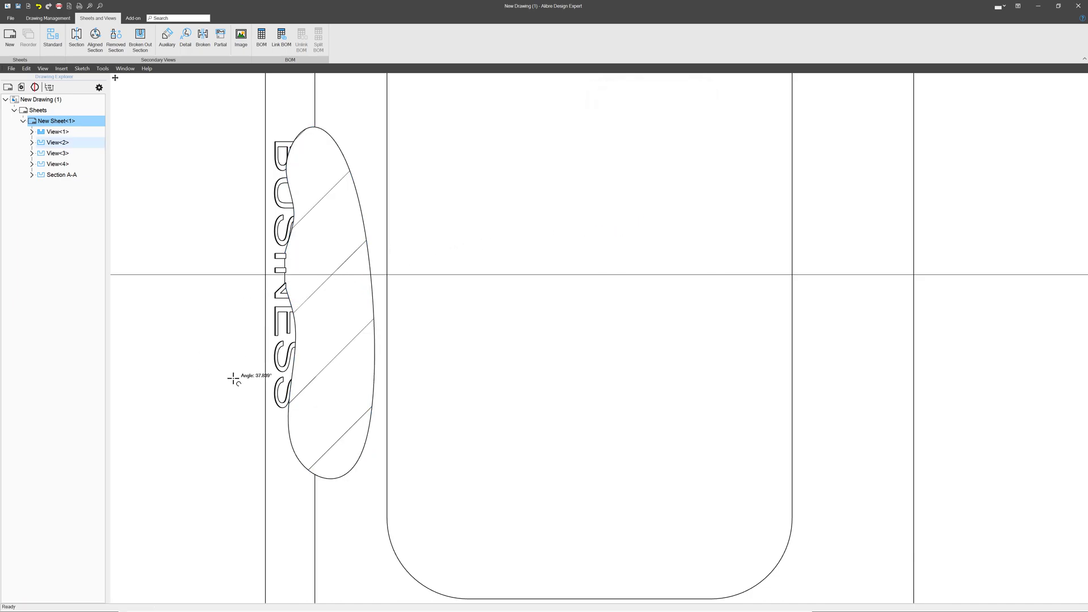
Examine the broken out section's hatching and boundary where it cuts through the BUSINESS lettering, and compare it with the whole sheet.
scroll(298, 396, "down", 4)
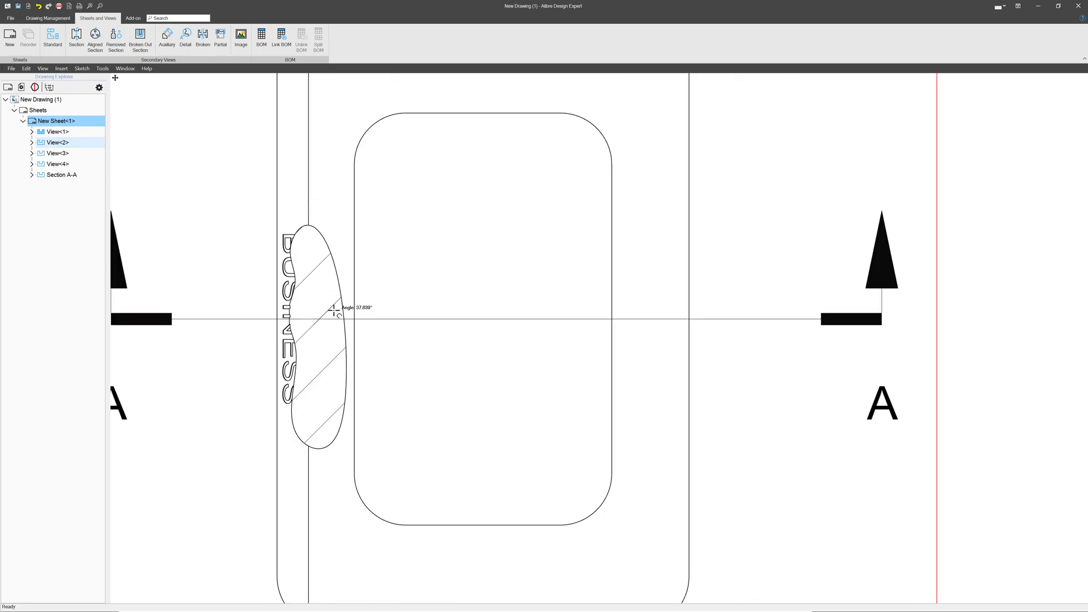
scroll(298, 365, "up", 6)
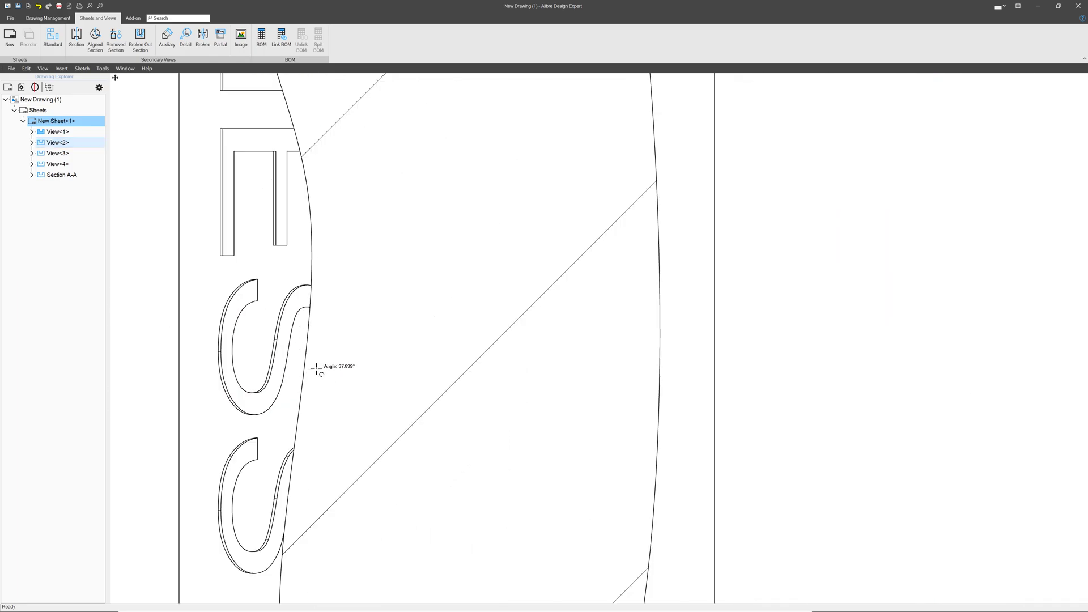
scroll(318, 323, "down", 5)
scroll(314, 167, "up", 6)
scroll(299, 227, "down", 2)
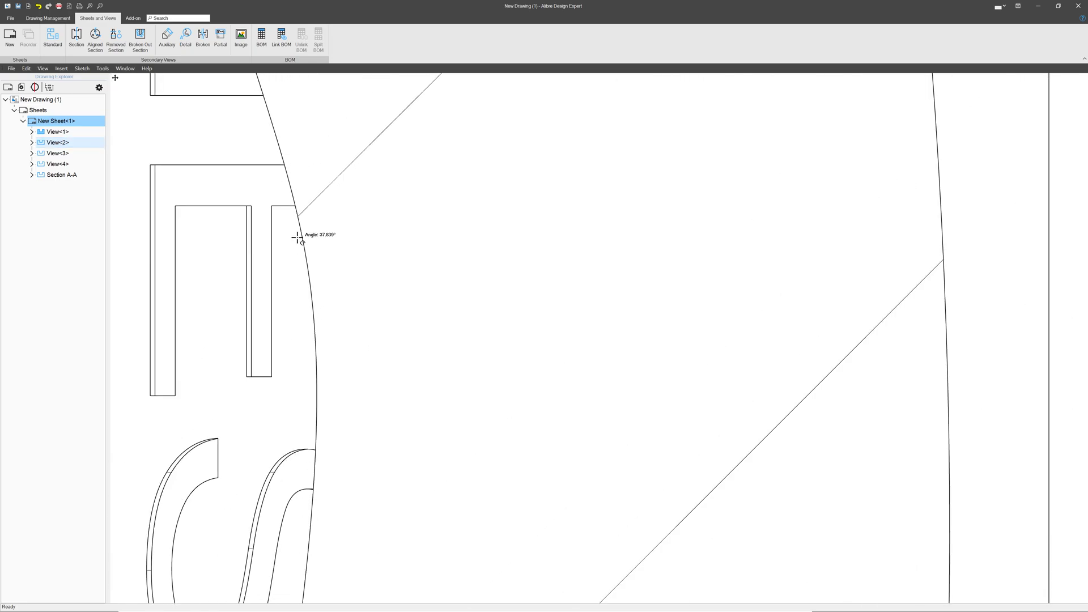
middle_click_drag(299, 238, 306, 484)
middle_click_drag(247, 224, 264, 312)
scroll(264, 312, "up", 6)
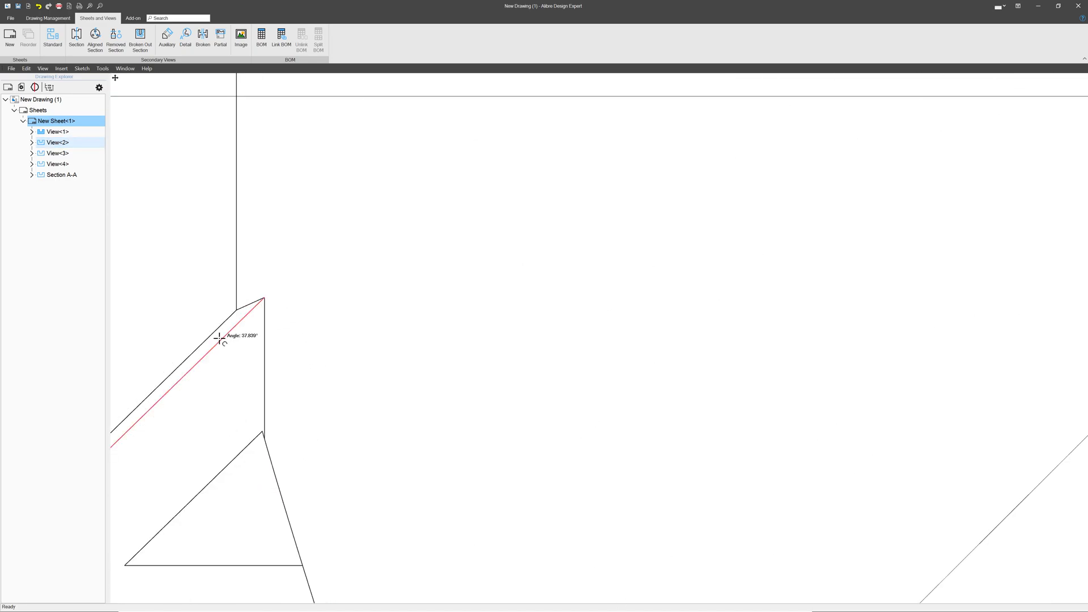
scroll(255, 418, "down", 5)
scroll(260, 359, "up", 5)
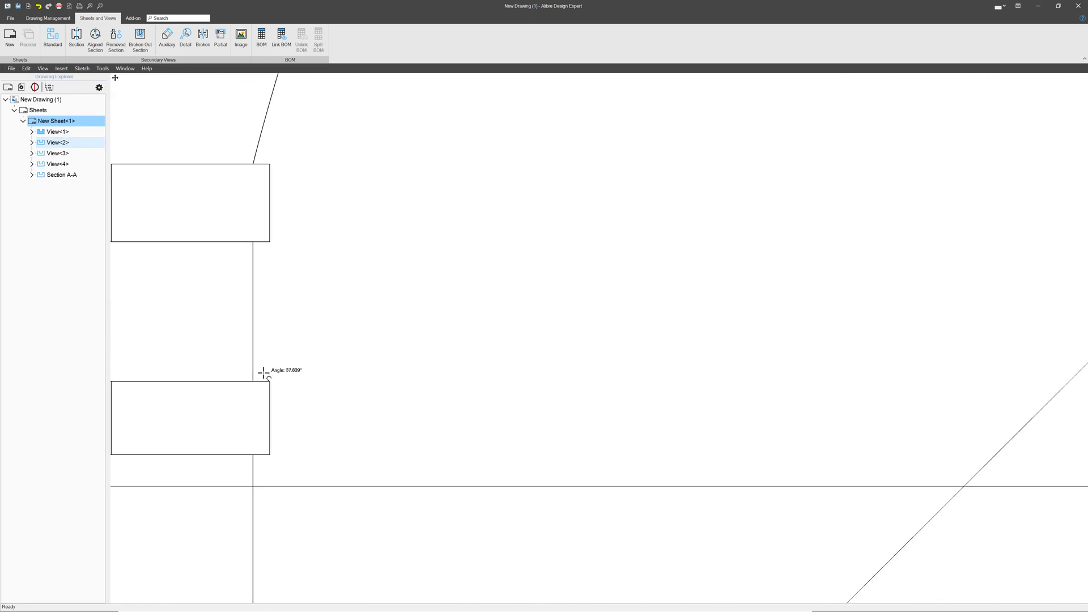
scroll(258, 384, "down", 10)
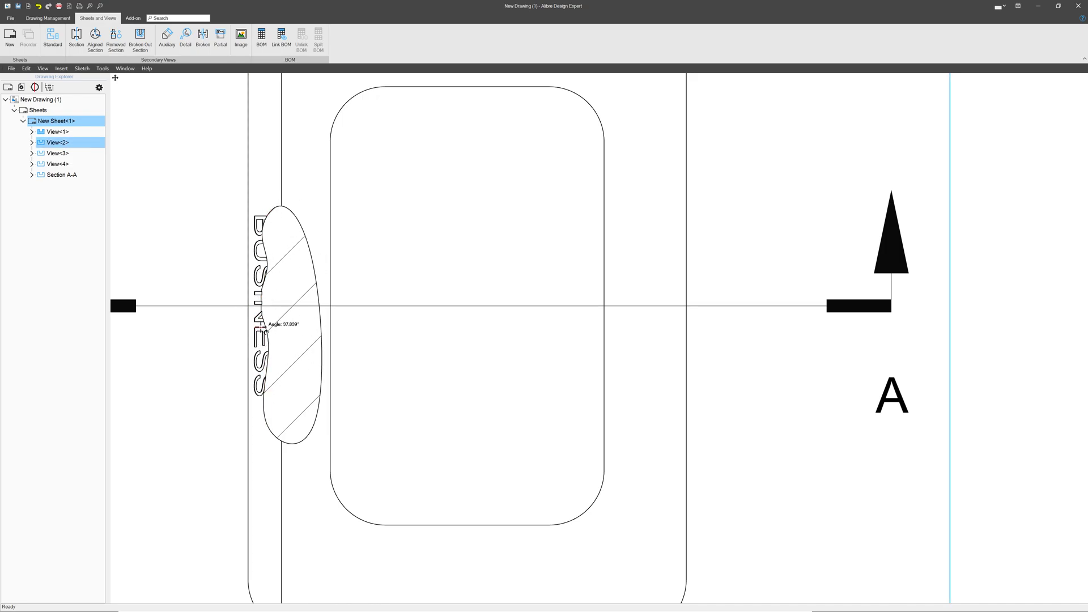
scroll(263, 323, "up", 3)
scroll(261, 342, "down", 8)
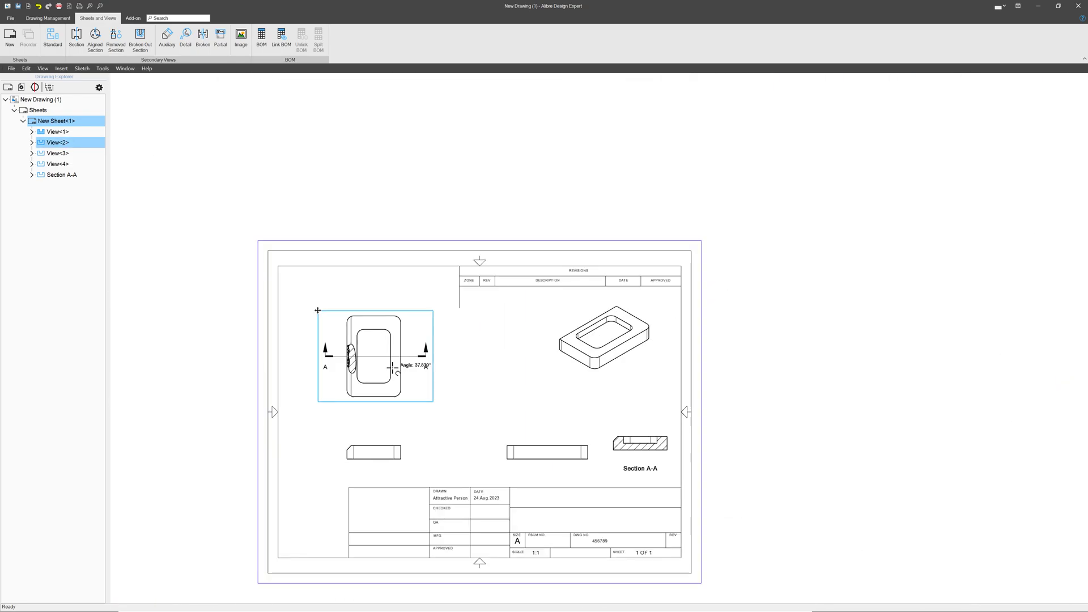
scroll(393, 369, "up", 2)
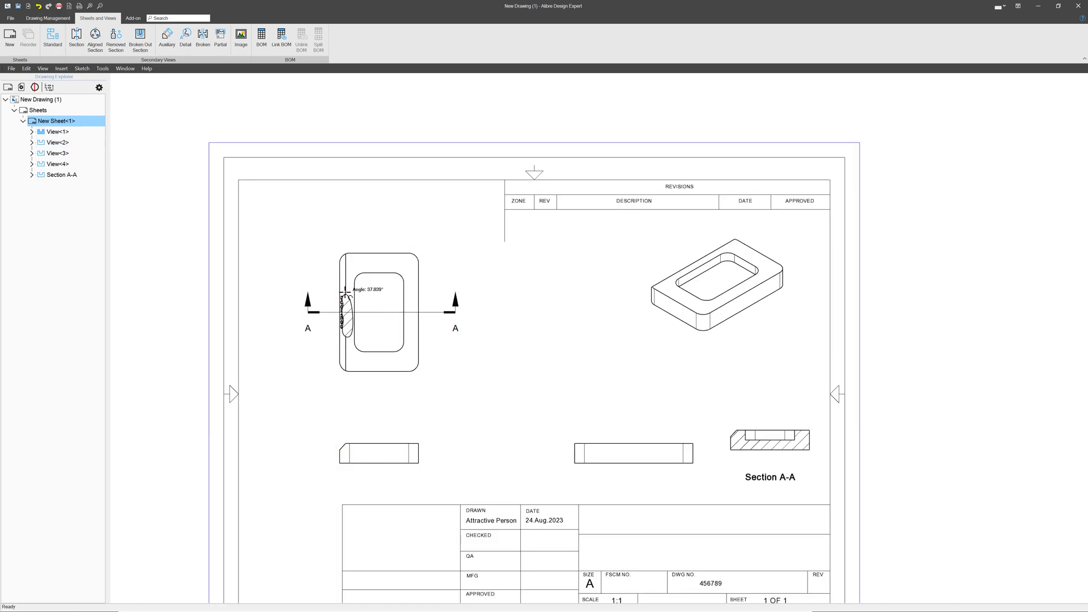
Activate a sketch on the plan view and draw a tall, narrow ellipse along the BUSINESS lettering.
scroll(349, 311, "up", 6)
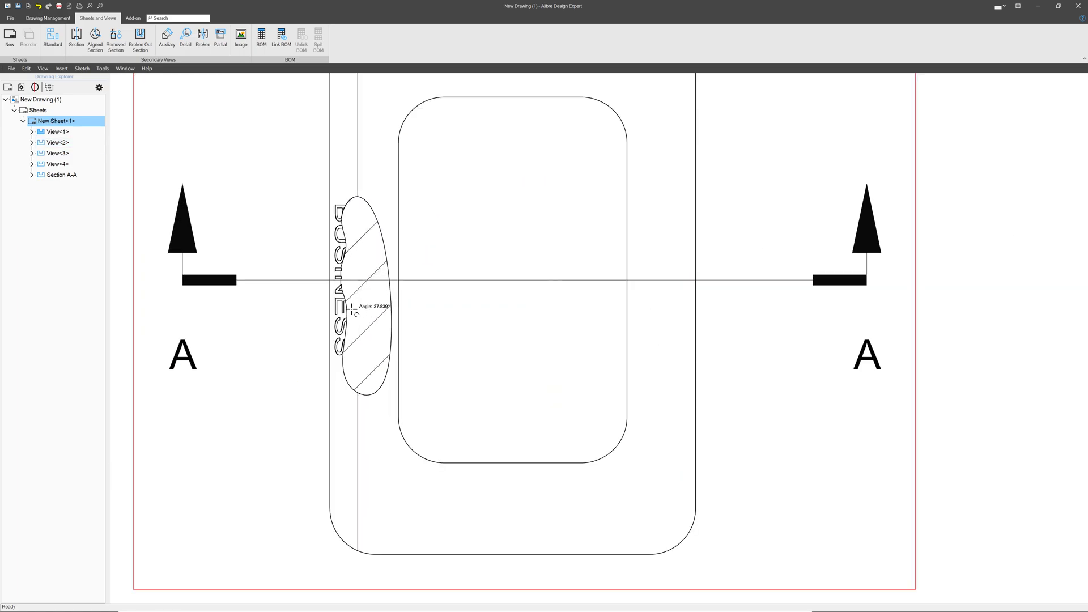
scroll(341, 314, "up", 6)
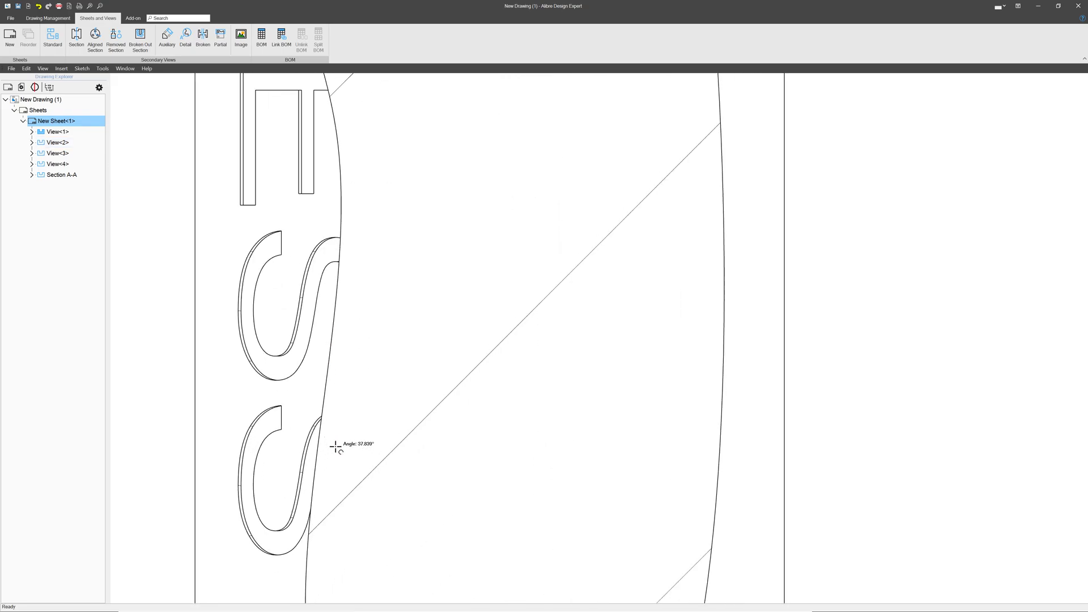
scroll(301, 382, "down", 5)
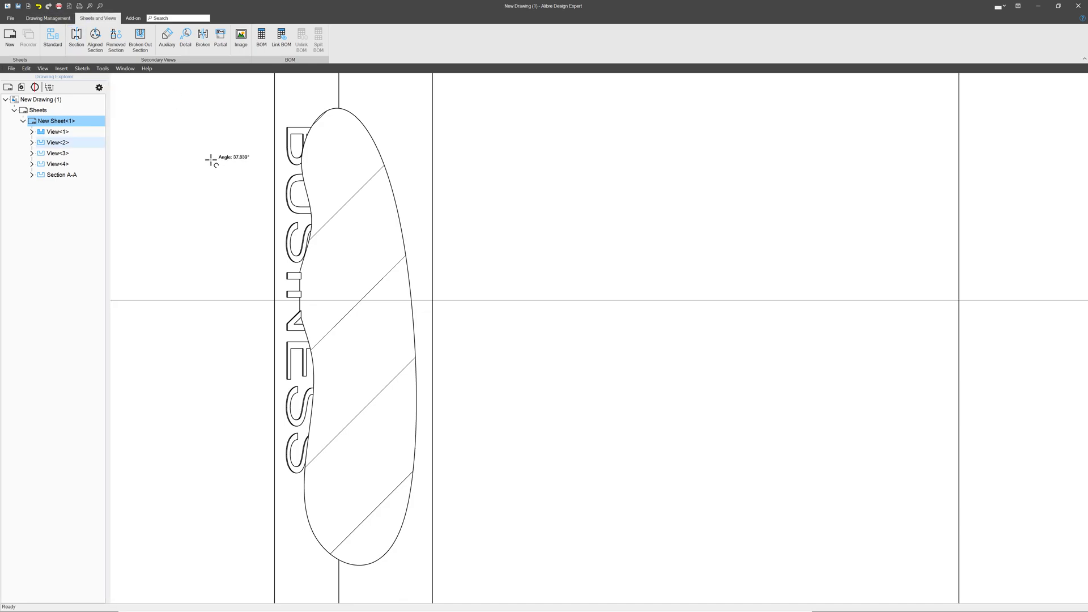
scroll(243, 207, "down", 5)
left_click(252, 256)
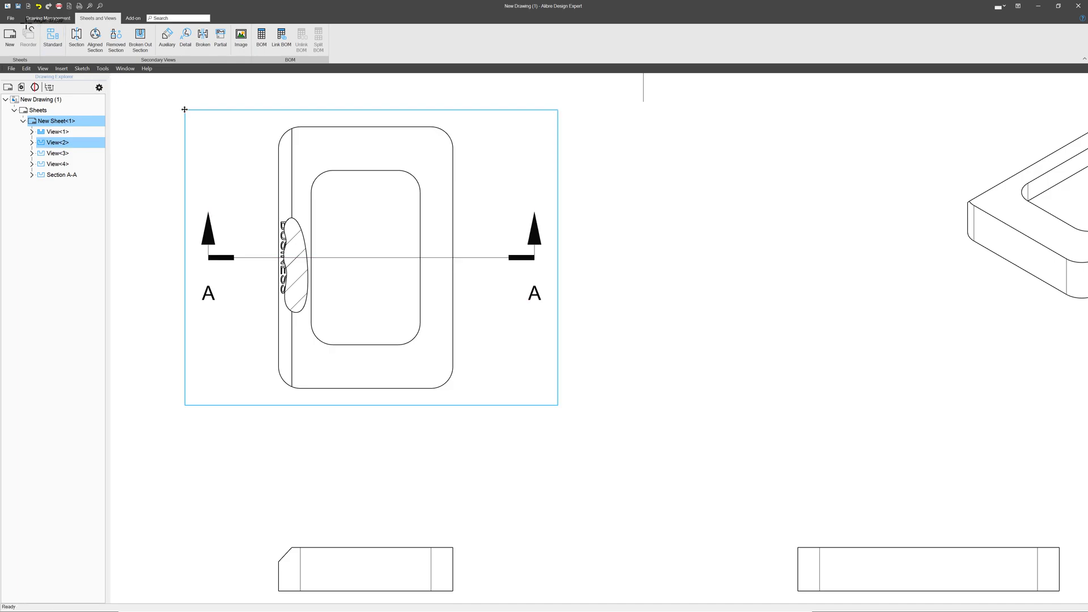
left_click(41, 18)
left_click(25, 34)
scroll(189, 173, "up", 6)
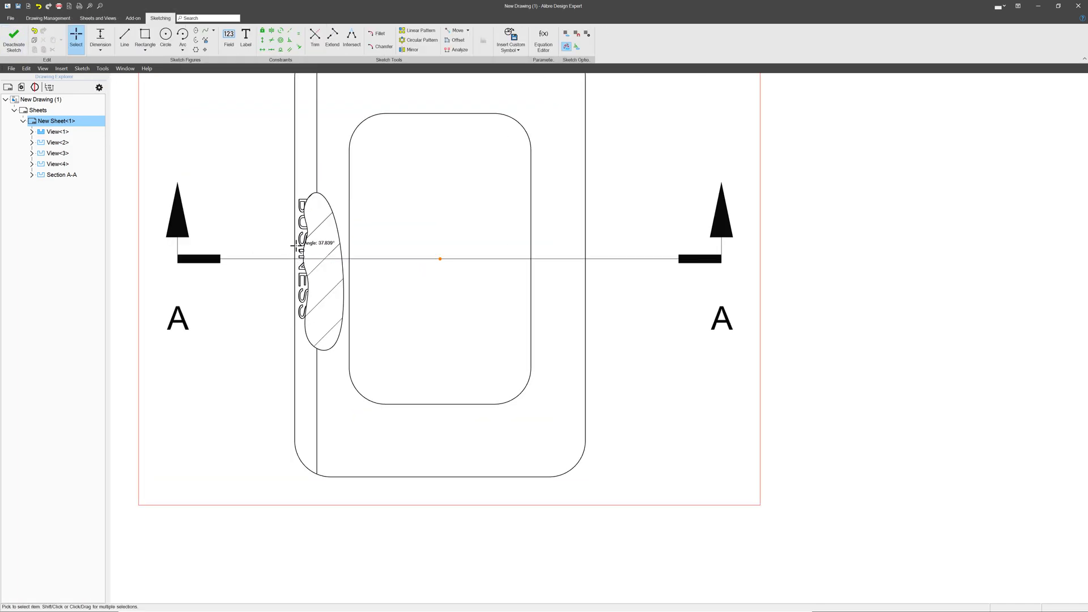
left_click(196, 30)
left_click(310, 345)
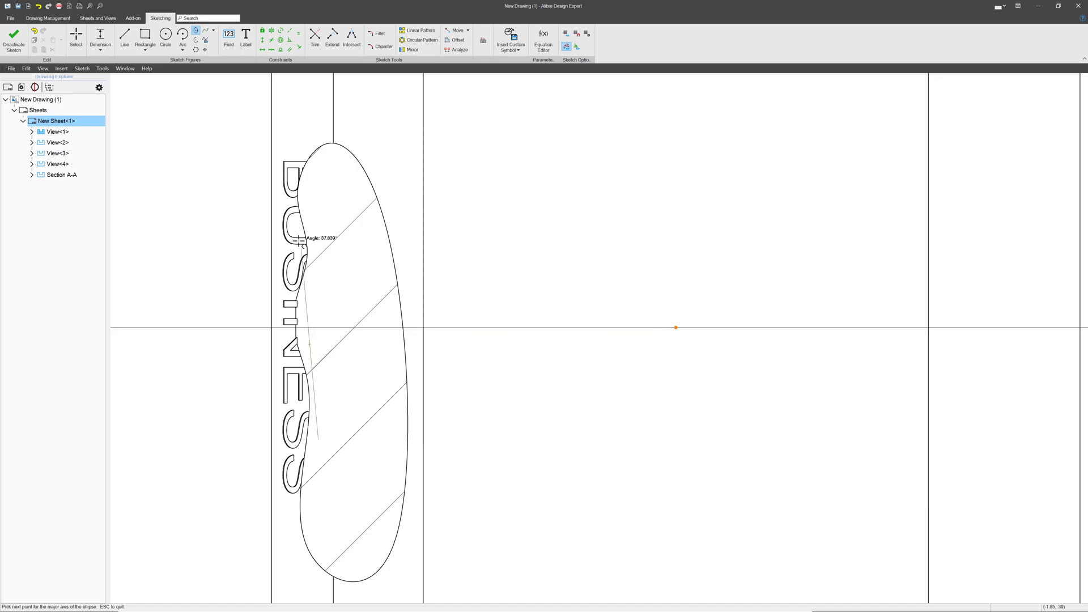
left_click(310, 171)
left_click(329, 178)
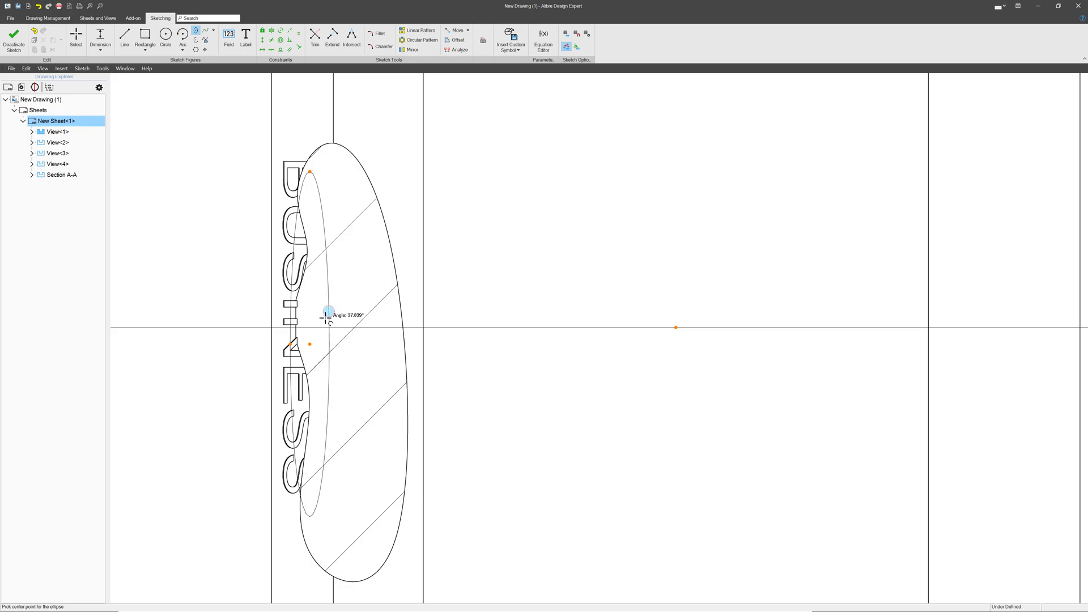
Shift and widen the ellipse until it surrounds the whole BUSINESS lettering, and exit the sketch.
key("Escape")
left_click_drag(310, 344, 307, 148)
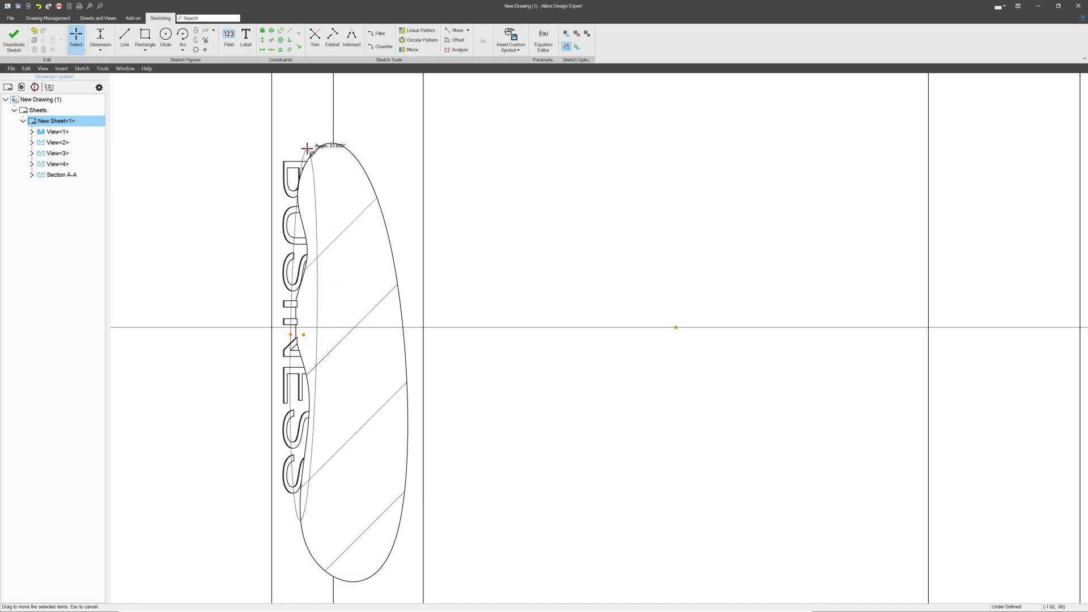
left_click_drag(291, 337, 274, 335)
left_click(14, 41)
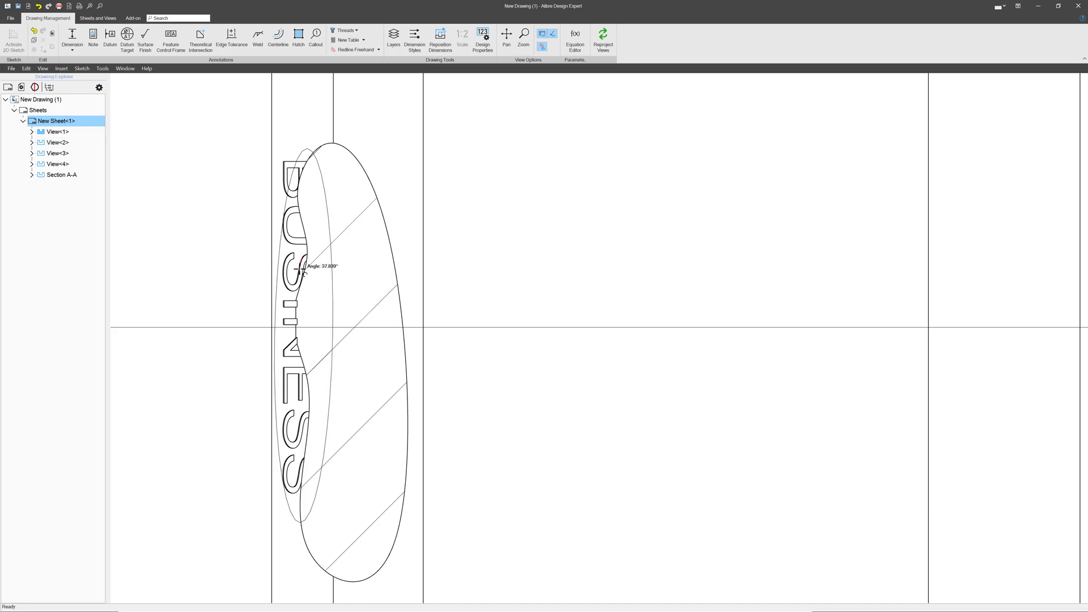
Create a detail view from the ellipse and place it between the plan view and the isometric view.
left_click(103, 20)
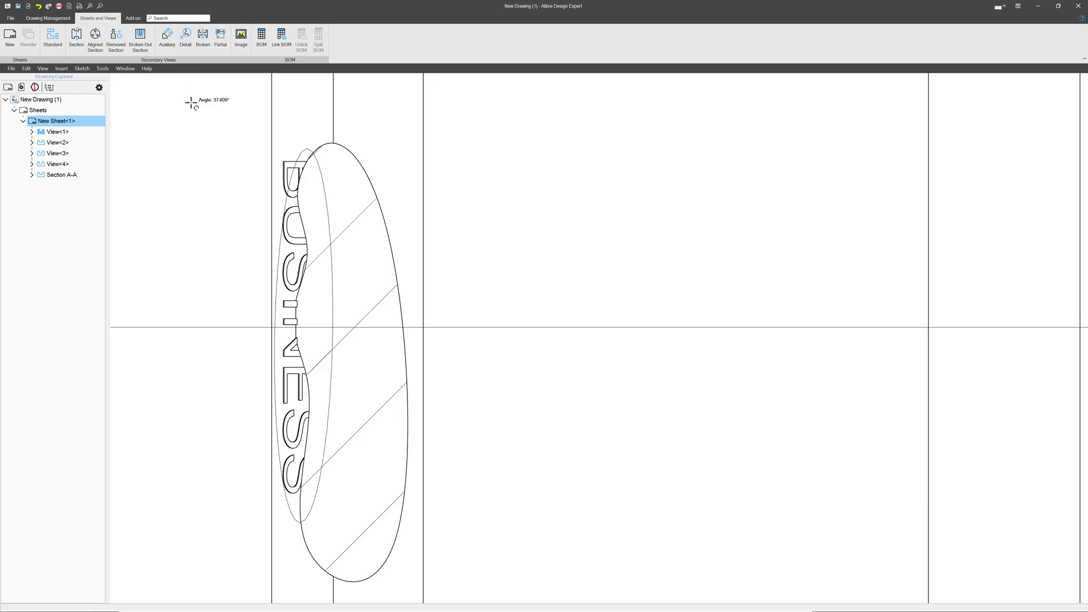
scroll(206, 243, "down", 5)
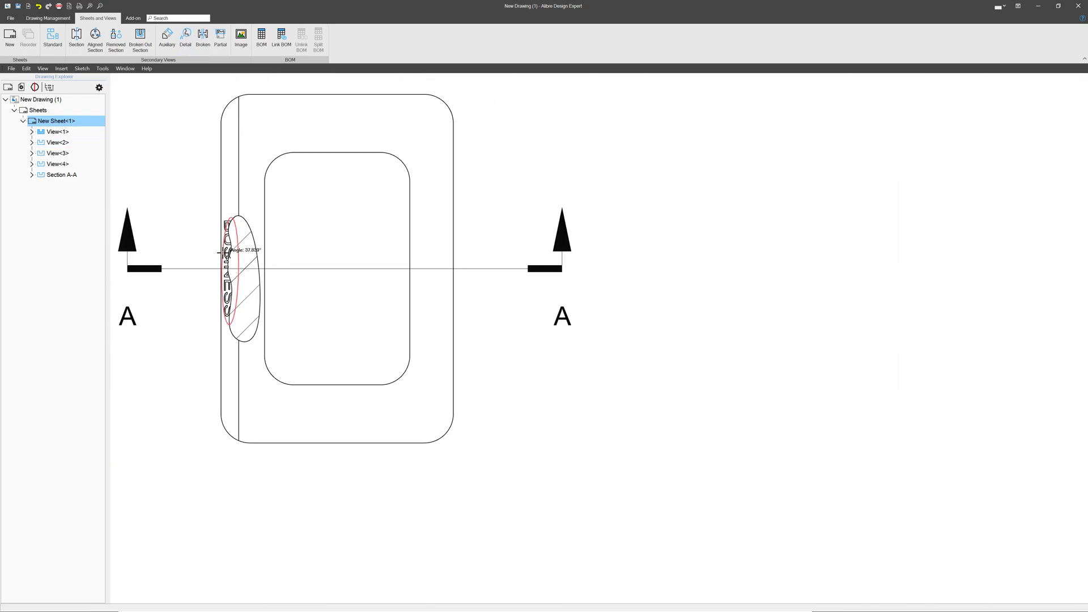
left_click(226, 253)
left_click(805, 250)
scroll(675, 272, "down", 3)
scroll(831, 294, "up", 4)
scroll(733, 278, "down", 1)
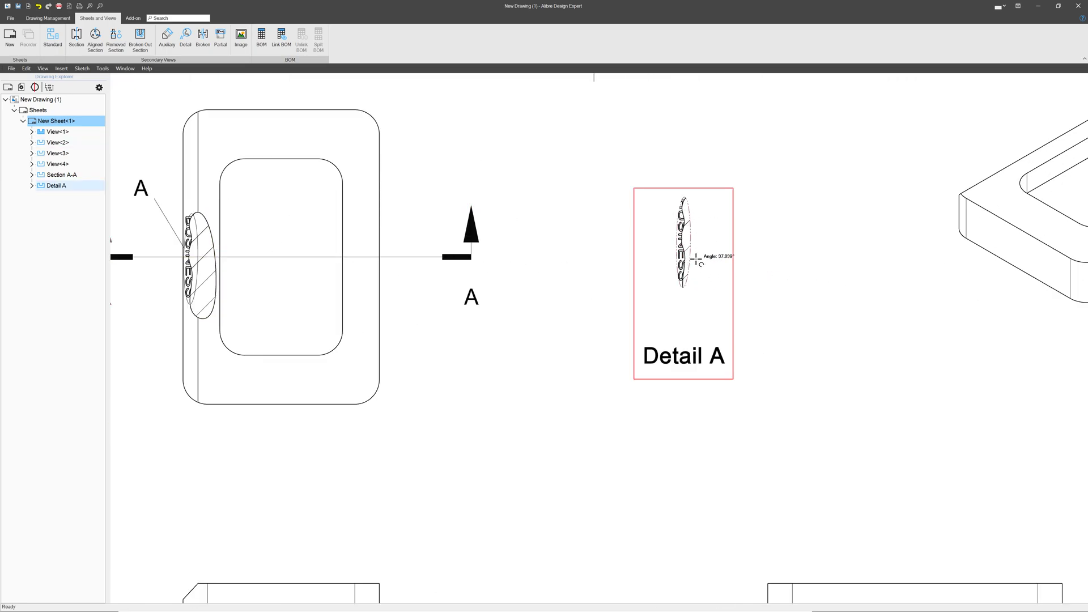
Set the detail view's scale to 10:1.
right_click(696, 258)
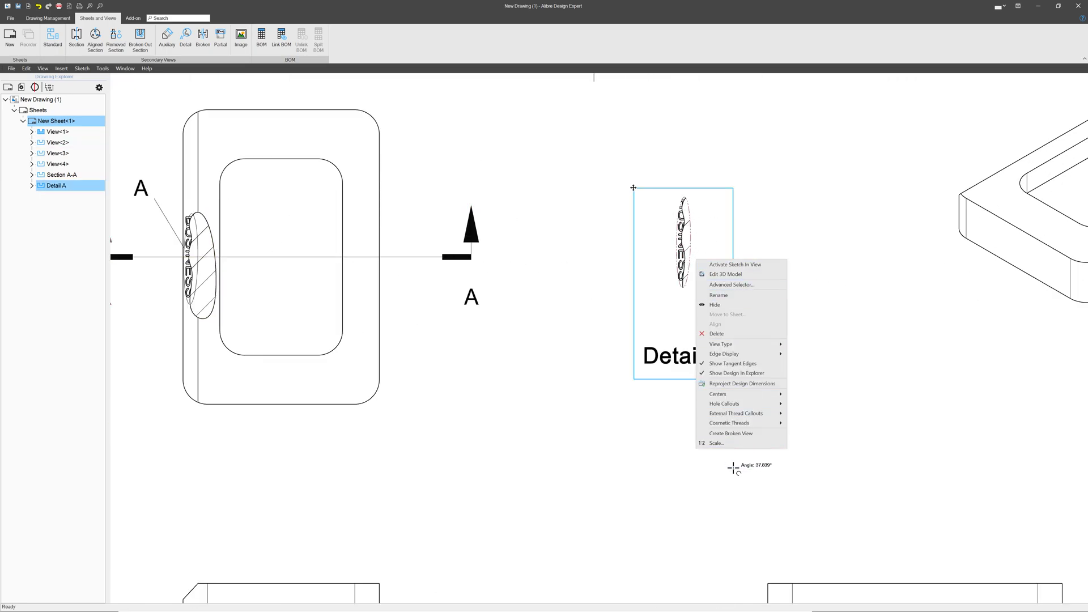
left_click(716, 443)
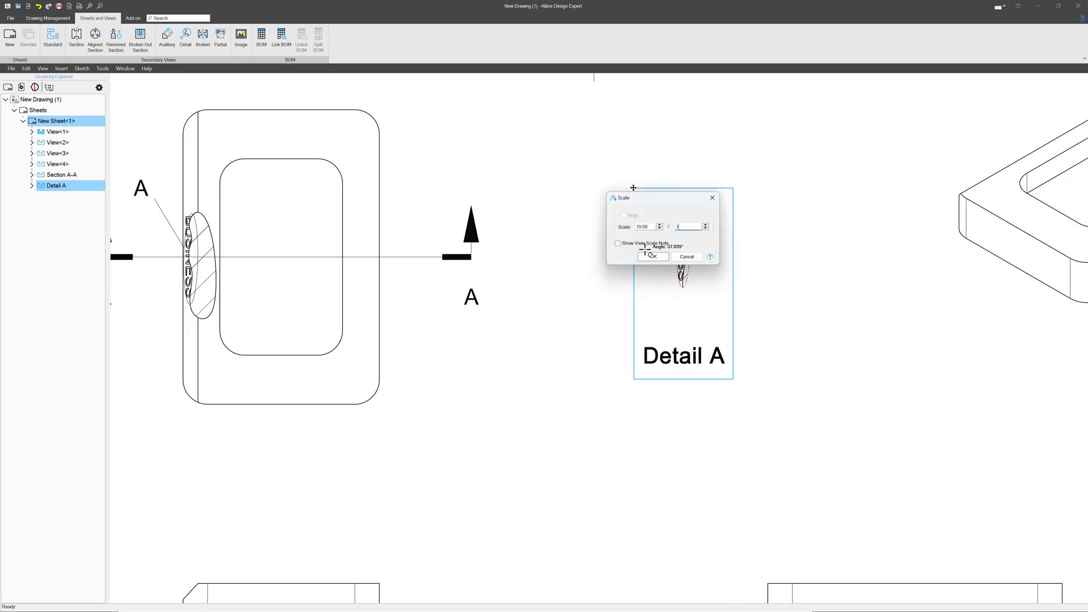
left_click(656, 258)
Reduce the detail view's scale to 5:1.
scroll(652, 295, "down", 5)
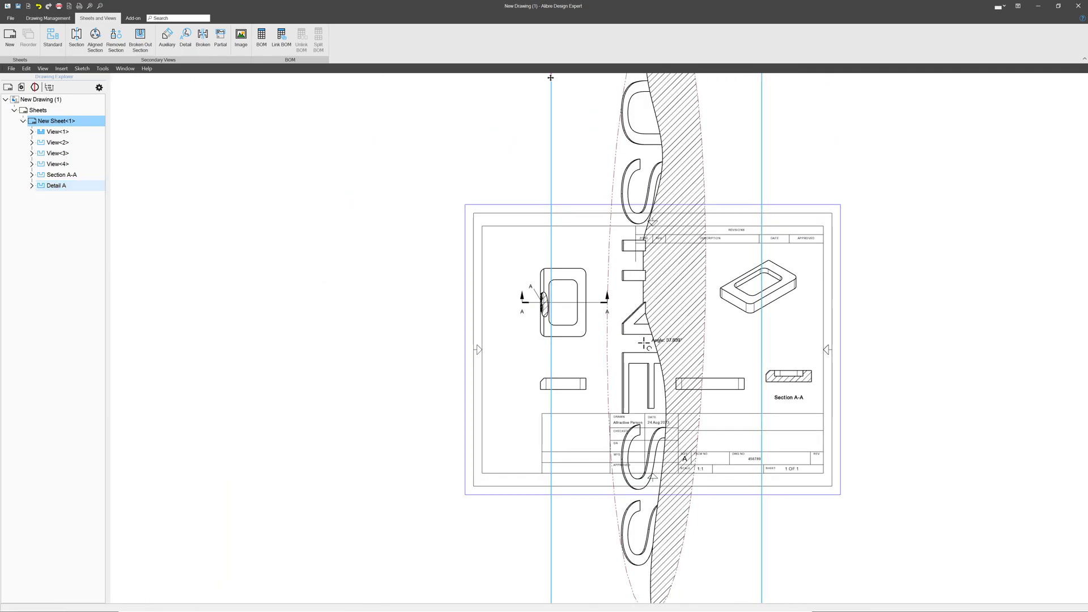
scroll(645, 340, "down", 1)
right_click(665, 332)
left_click(703, 514)
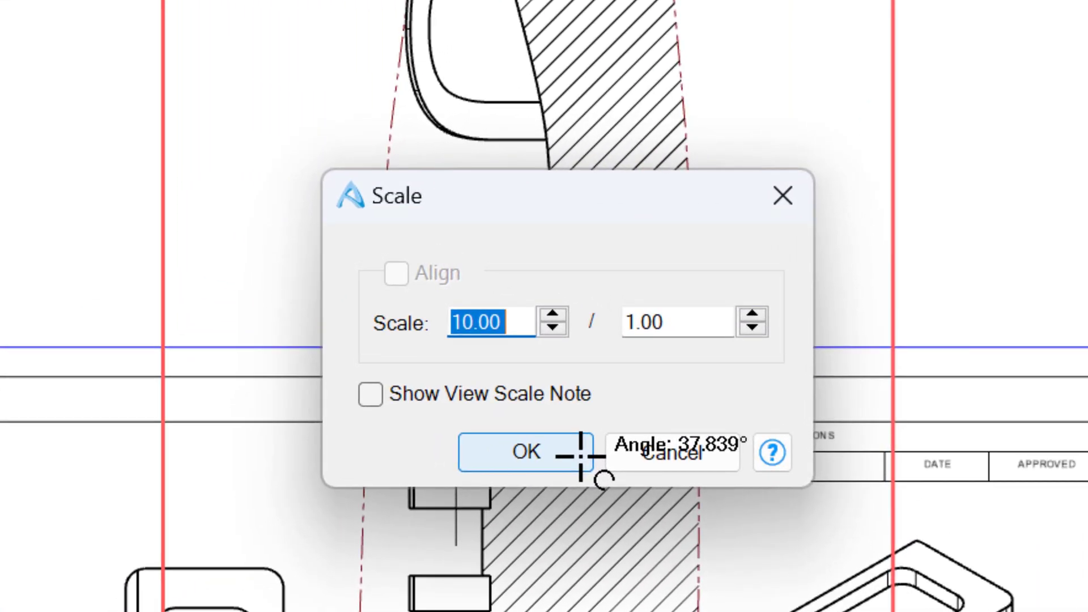
type("5")
left_click(581, 456)
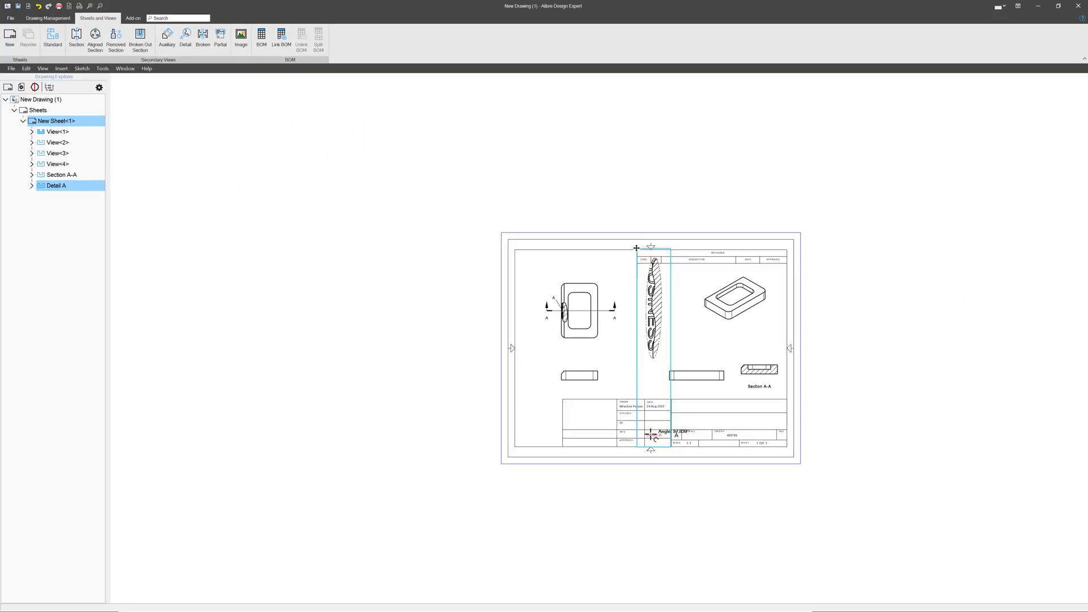
Bring the detail view's title up close beneath its ellipse and reposition the view on the sheet.
scroll(651, 436, "up", 1)
left_click_drag(657, 413, 656, 306)
left_click_drag(630, 83, 605, 109)
scroll(637, 212, "up", 5)
scroll(611, 218, "up", 4)
scroll(552, 284, "down", 3)
scroll(538, 431, "down", 5)
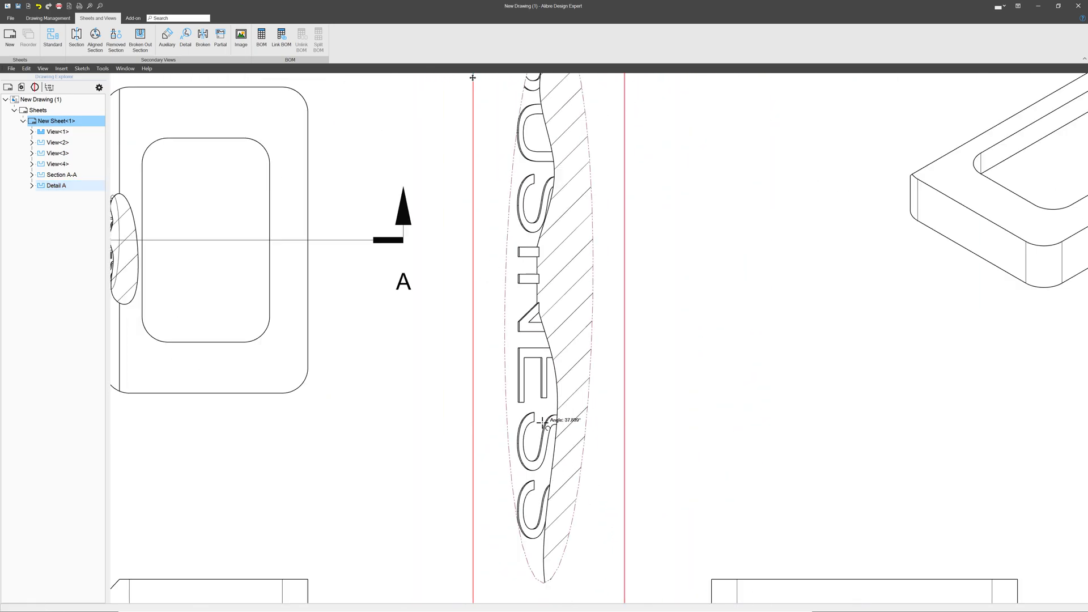
Change the title letter of the detail view to B.
left_click(556, 385)
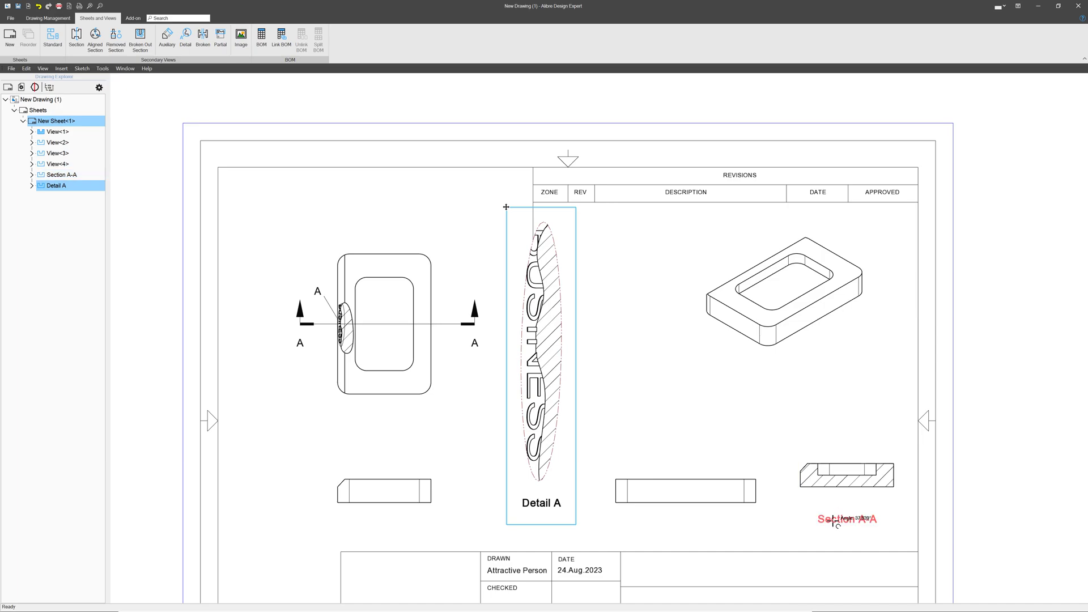
left_click(558, 501)
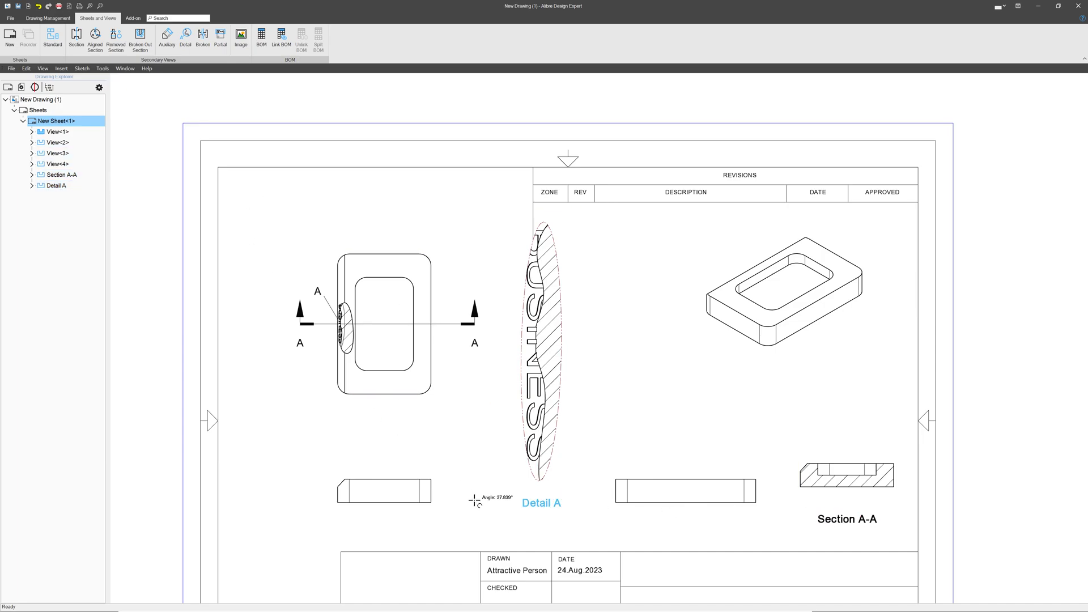
right_click(540, 496)
left_click(543, 504)
left_click(543, 505)
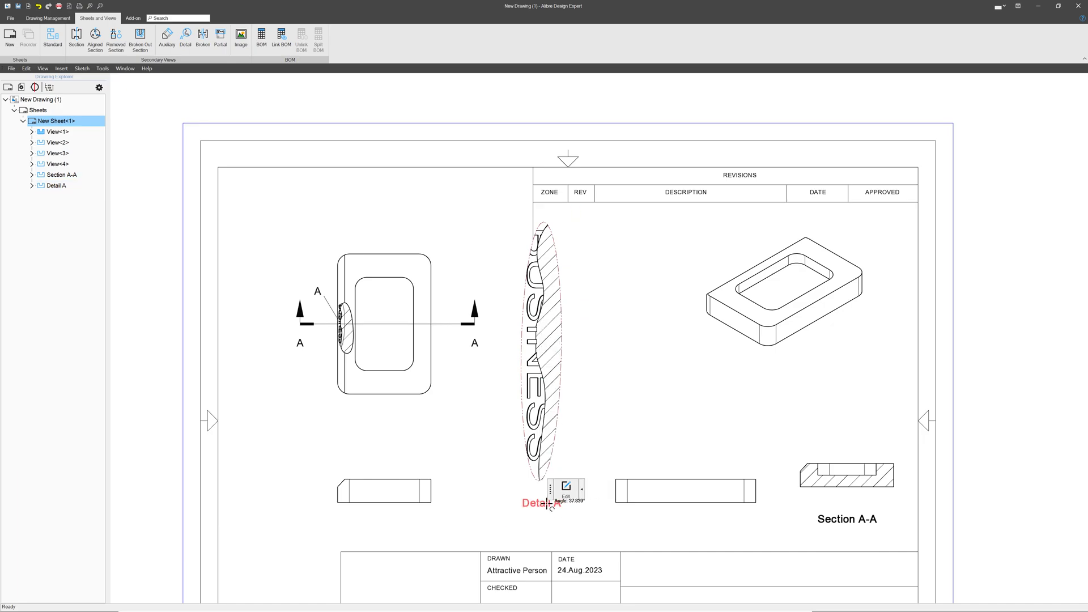
left_click(566, 486)
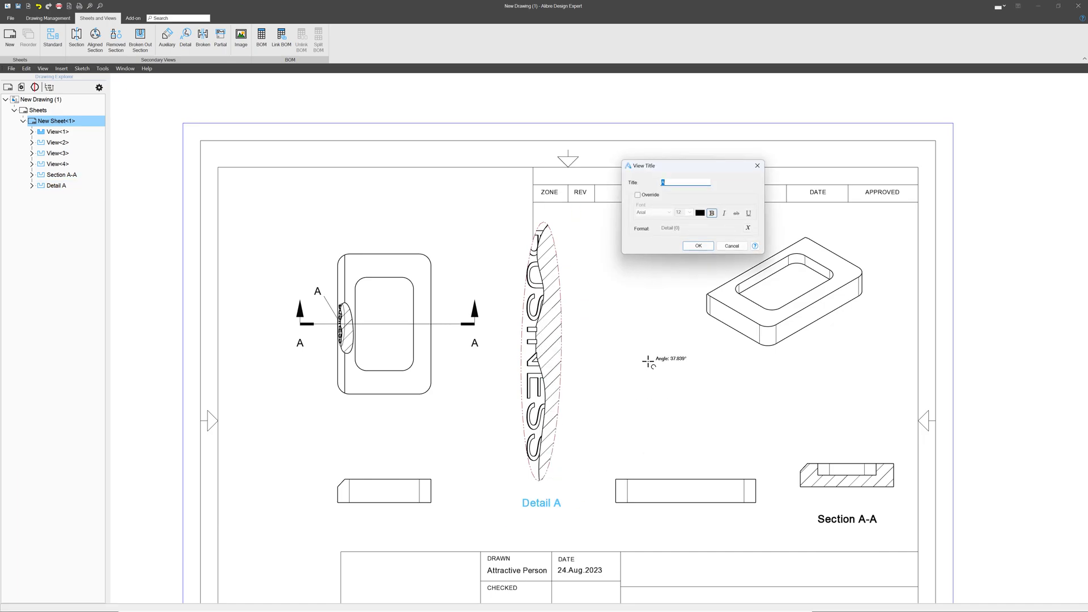
type("b")
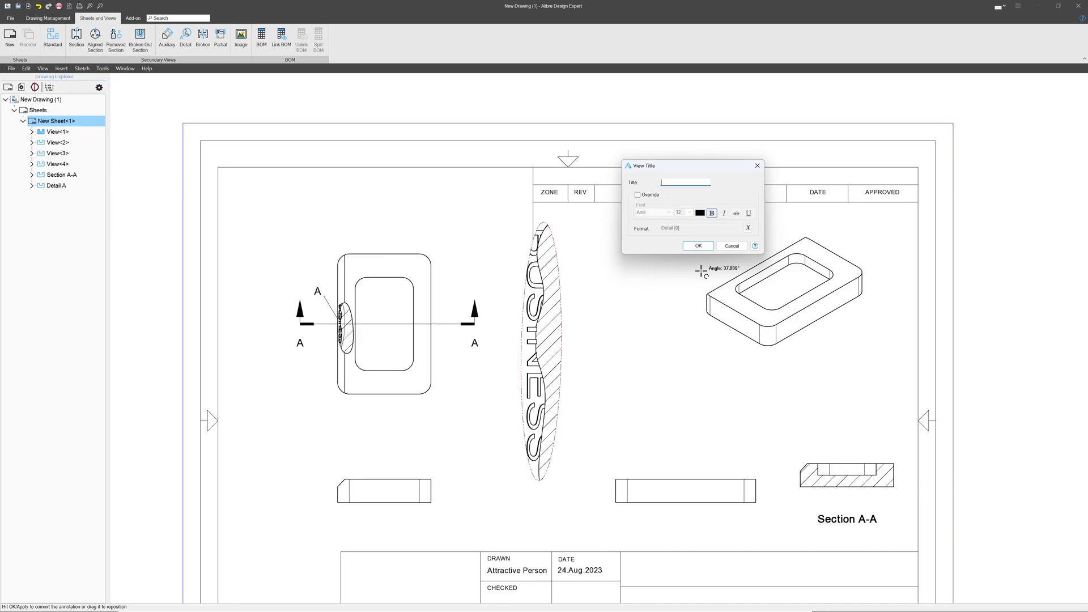
type("B")
left_click(698, 245)
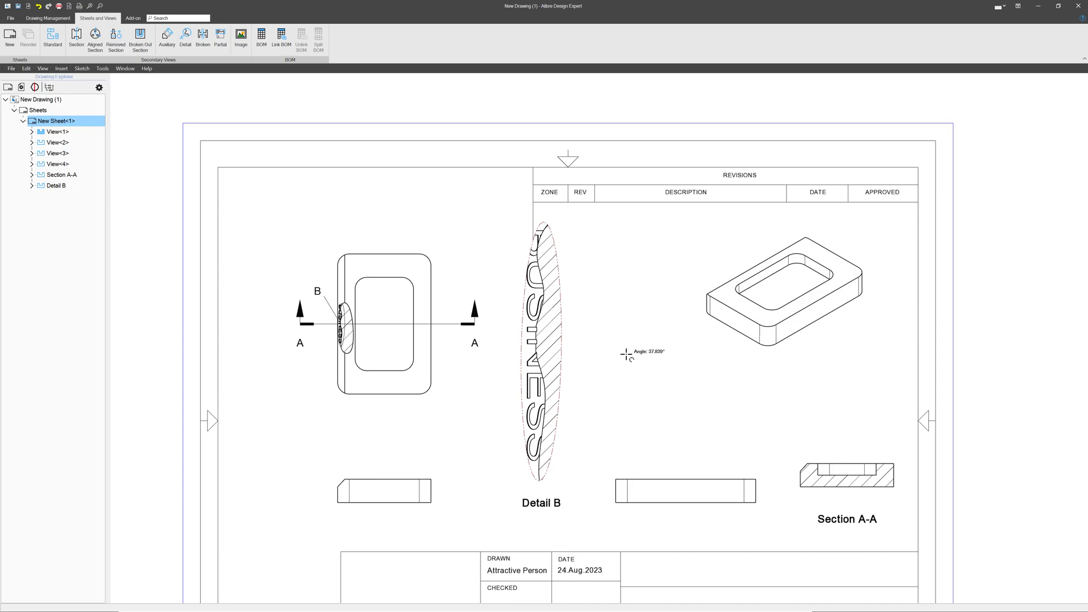
Delete the detail view and the ellipse sketched around the BUSINESS lettering.
left_click(569, 351)
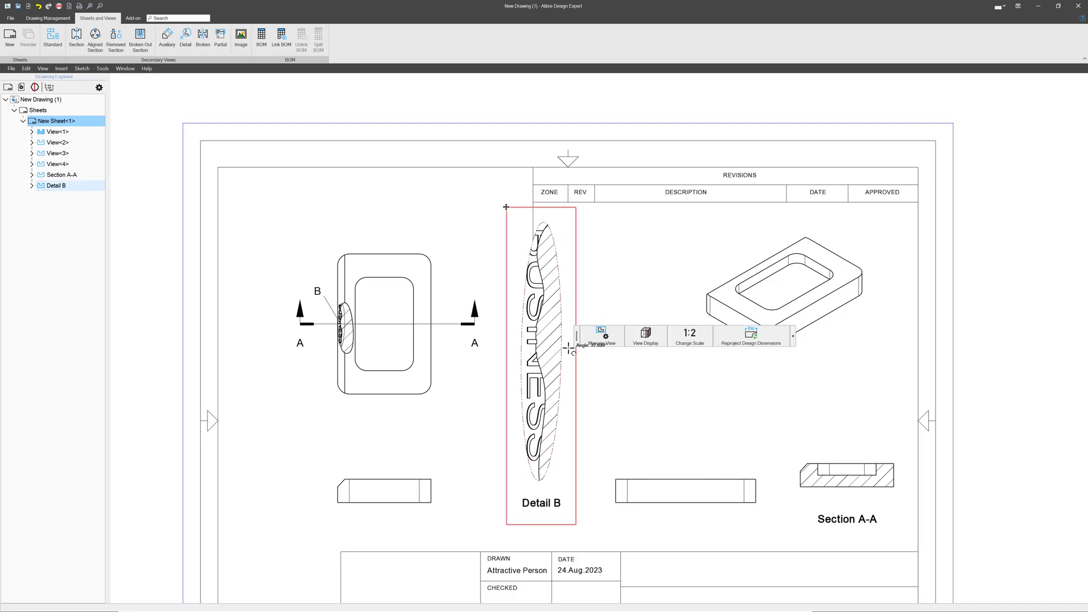
key("Delete")
scroll(340, 327, "up", 5)
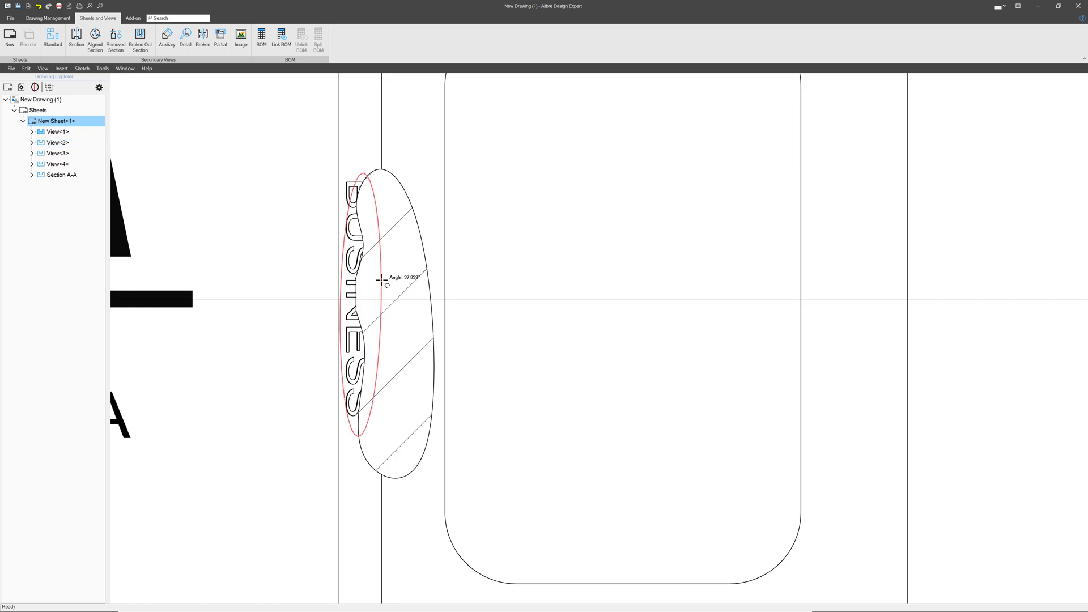
left_click(382, 280)
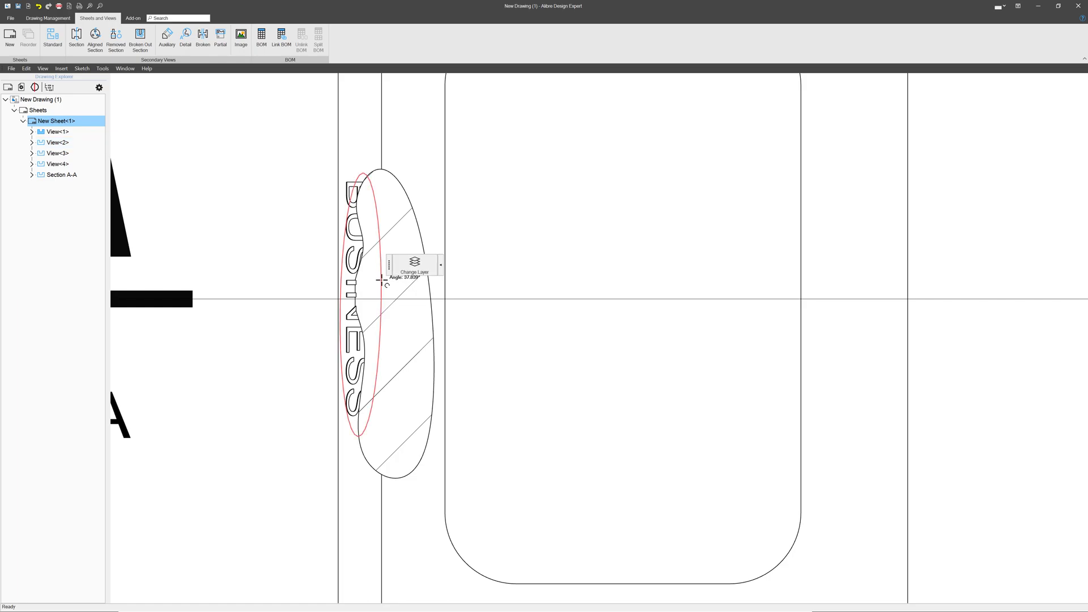
key("Delete")
Delete the broken out section from the plan view together with the closed spline that bounded it.
left_click(385, 274)
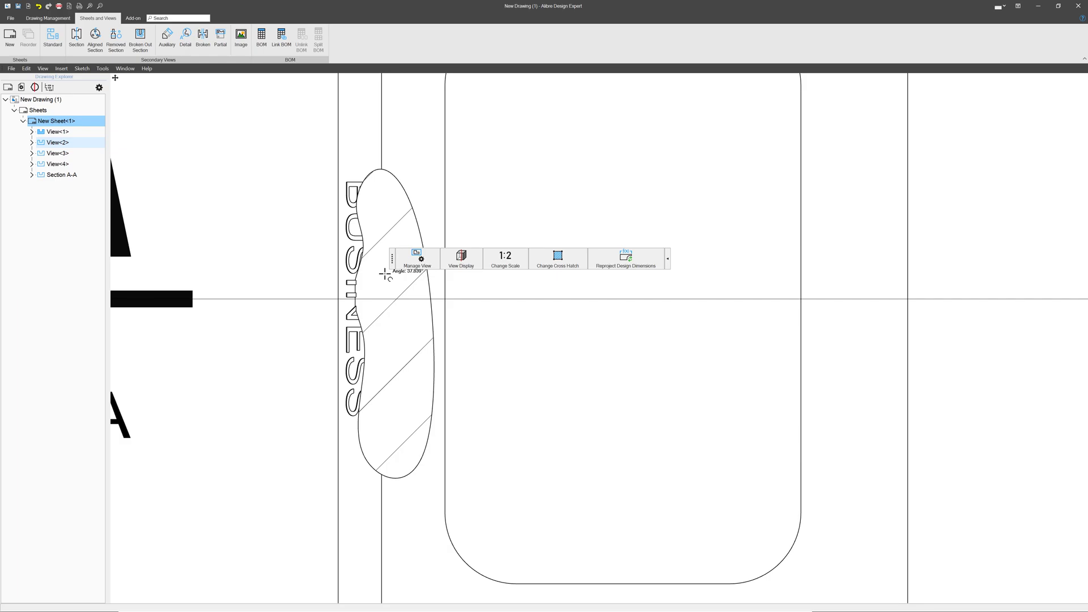
left_click(31, 143)
left_click(57, 142)
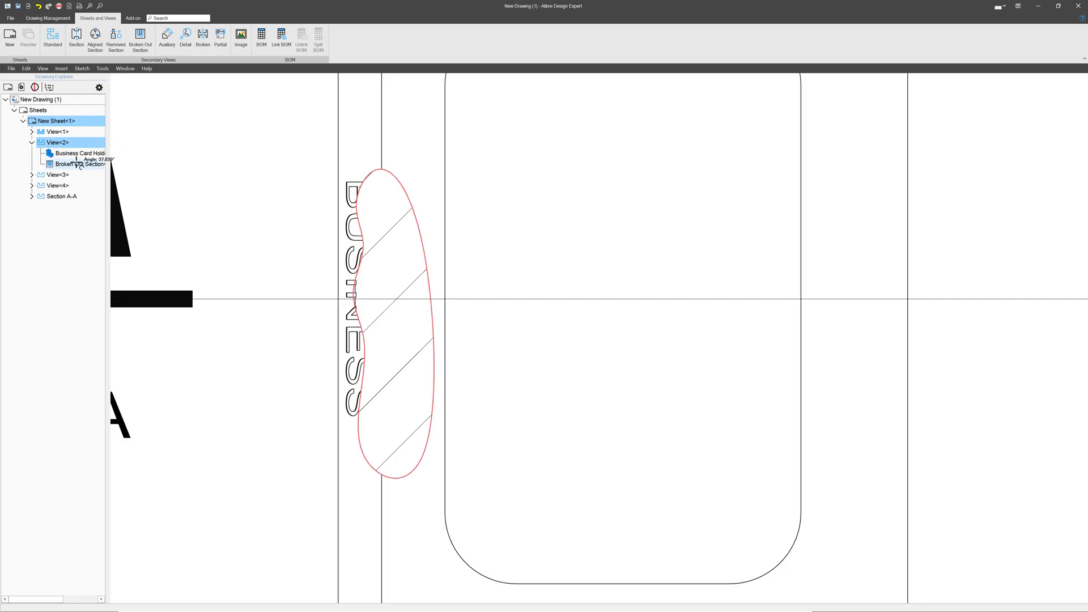
left_click(79, 164)
key("Delete")
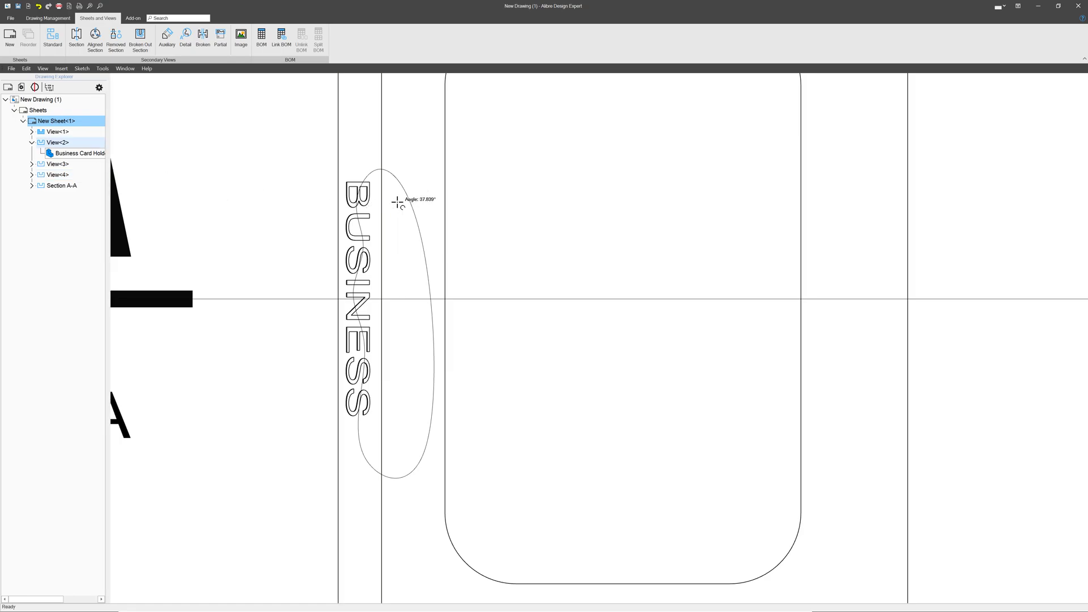
left_click(414, 207)
key("Delete")
Examine the BUSINESS lettering in the plan view and compare it with Section A-A and the whole sheet.
scroll(329, 280, "down", 6)
scroll(390, 368, "up", 3)
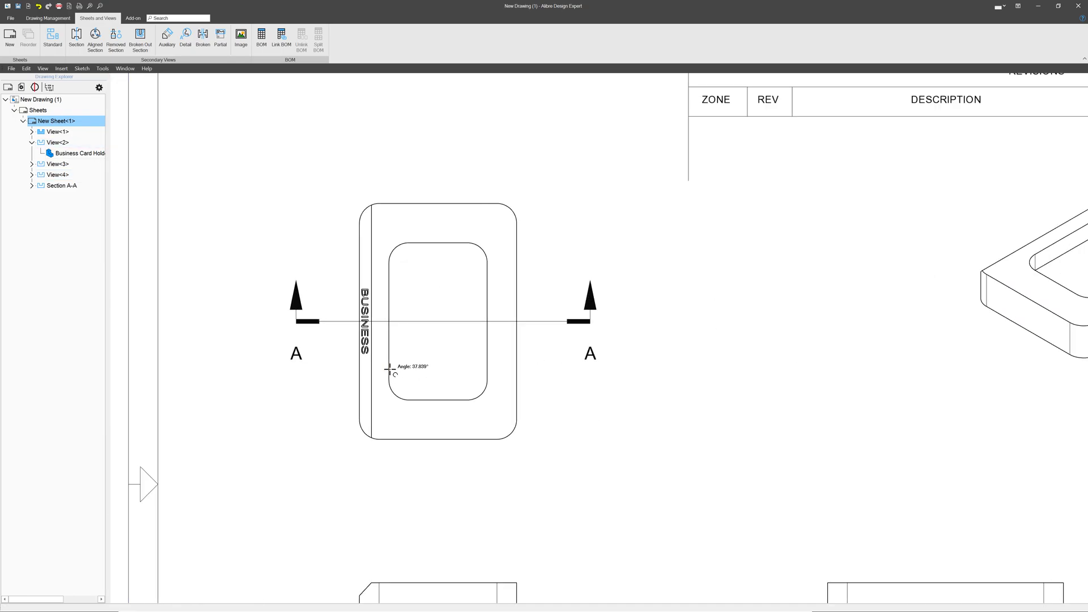
scroll(390, 369, "up", 2)
scroll(352, 323, "down", 3)
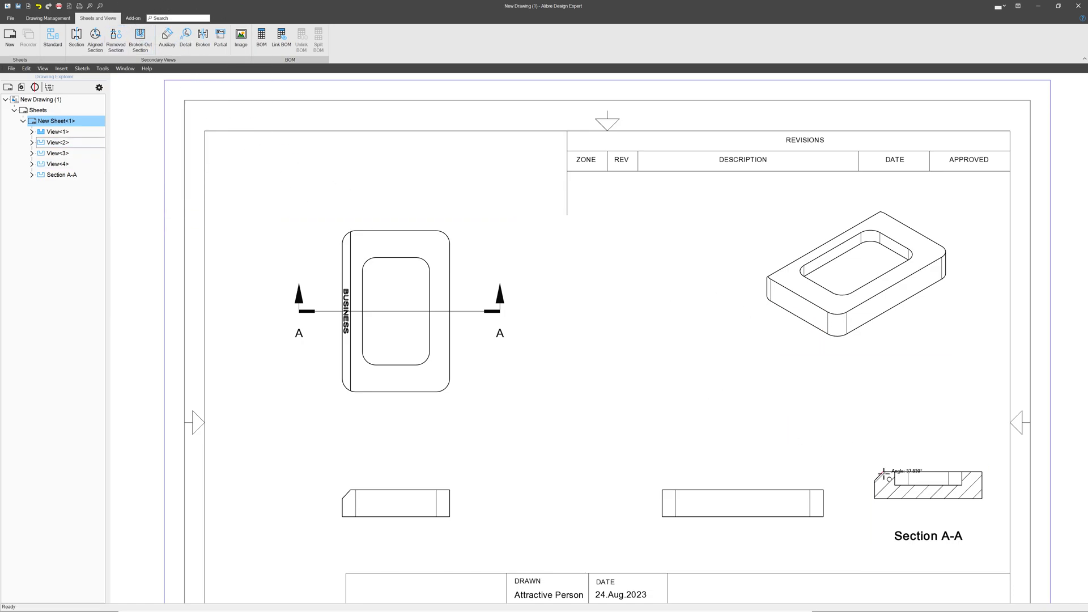
scroll(345, 315, "up", 8)
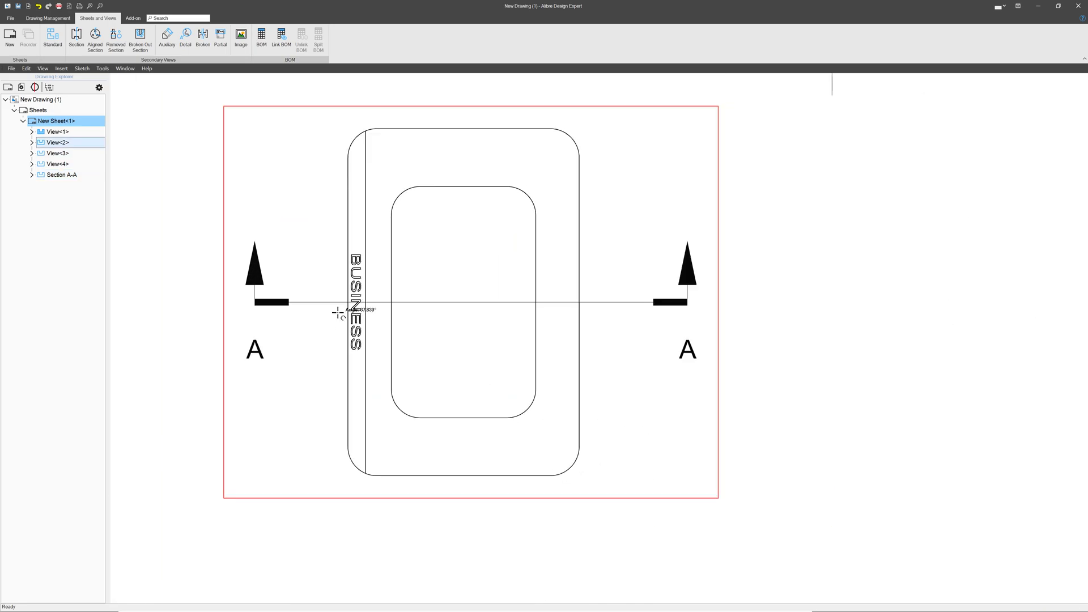
scroll(397, 296, "down", 8)
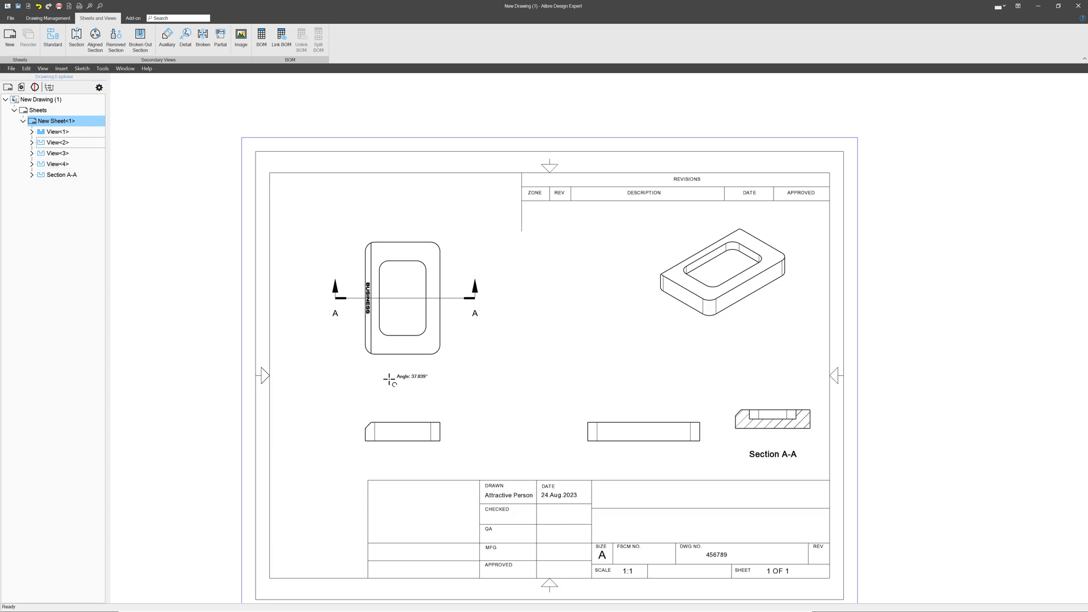
scroll(363, 295, "up", 8)
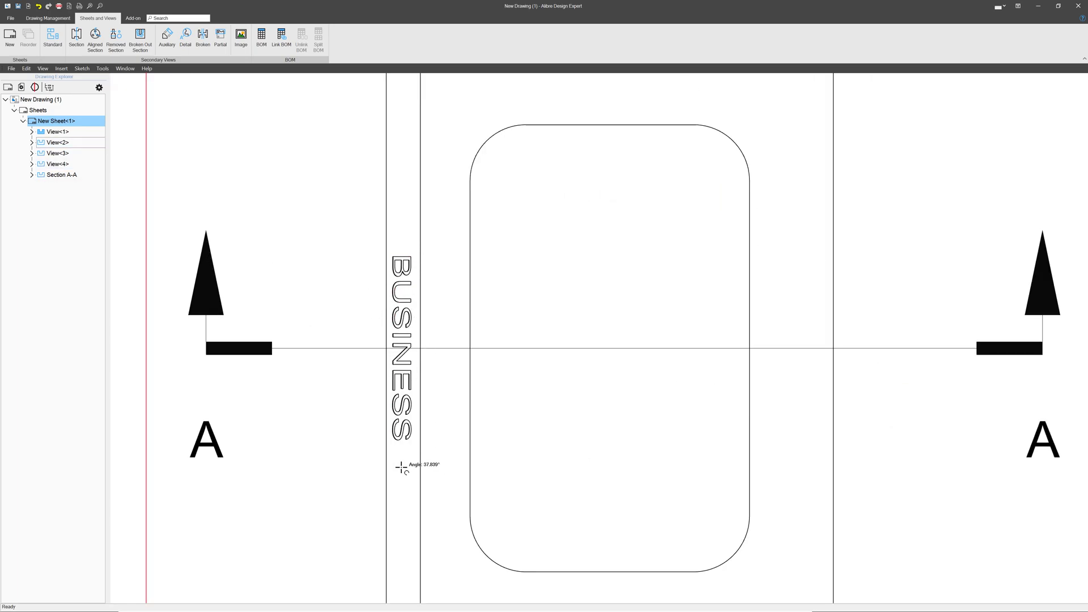
Create an auxiliary view from the chamfer edge of the front view and place it diagonally above that view.
scroll(408, 371, "down", 10)
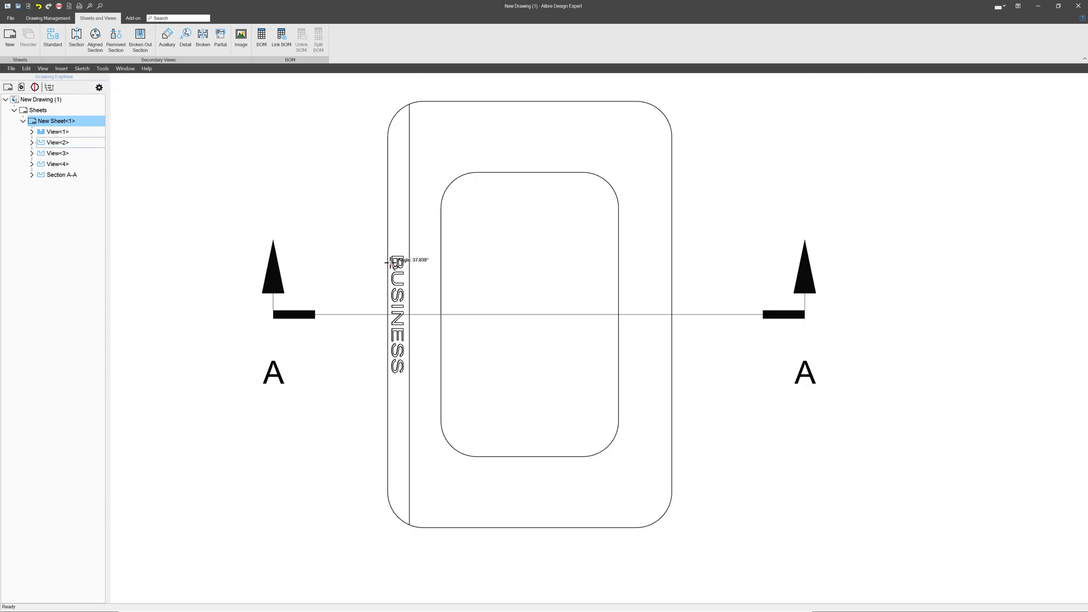
scroll(397, 425, "up", 5)
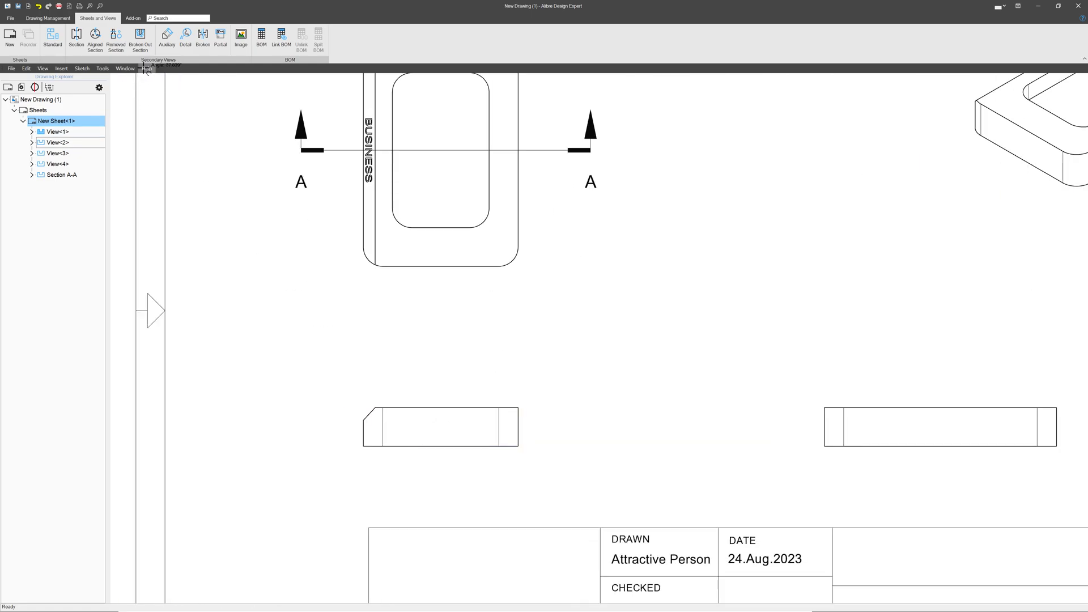
left_click(372, 412)
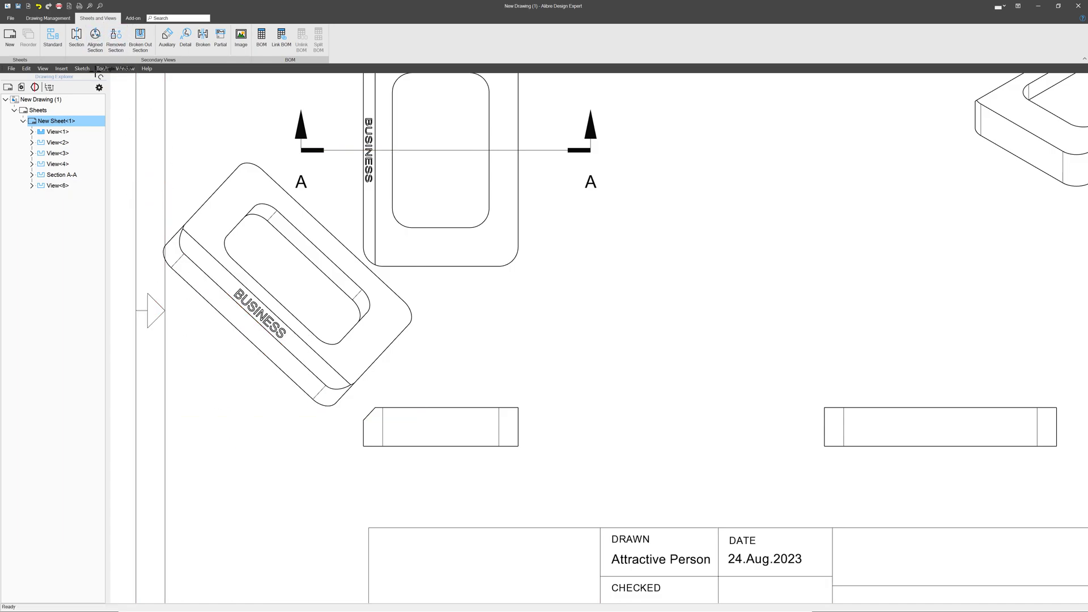
Sketch a three-corner rectangle in the auxiliary view around the chamfered face that carries the BUSINESS lettering.
left_click(225, 168)
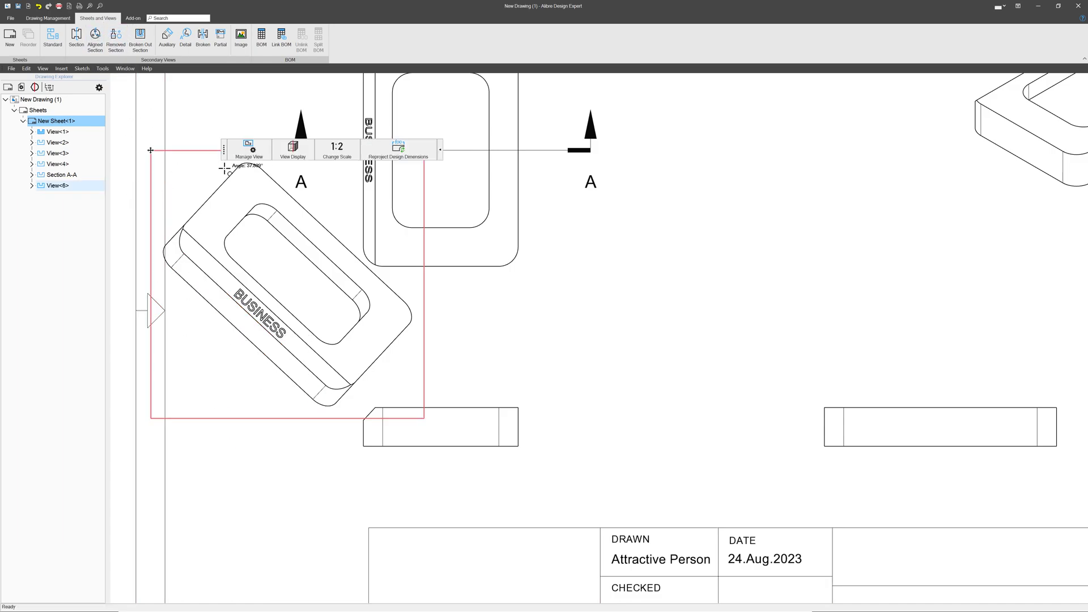
left_click(182, 166)
left_click(50, 21)
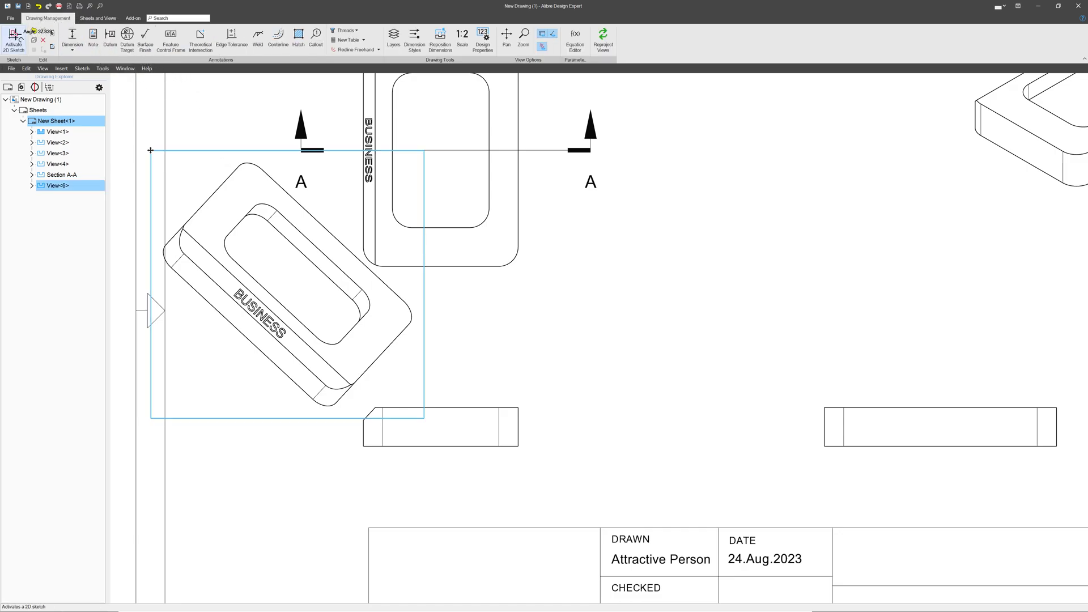
left_click(13, 38)
left_click(146, 49)
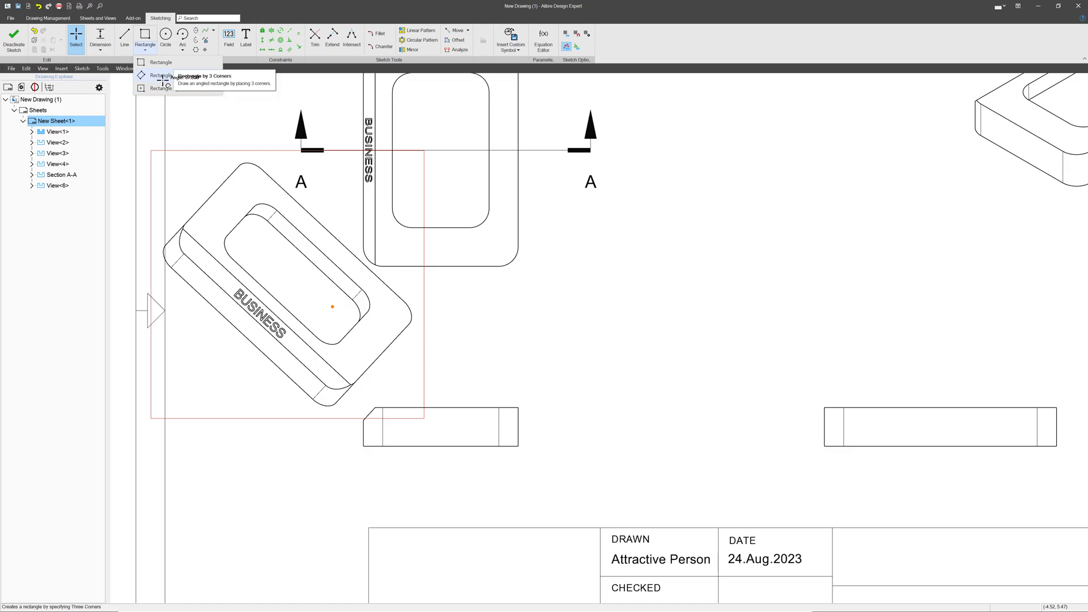
left_click(159, 75)
scroll(182, 242, "up", 3)
left_click(175, 198)
scroll(145, 190, "down", 3)
left_click(441, 444)
left_click(441, 444)
Make the rectangle parallel to the chamfer edge and pull its corners in to fit the lettered face.
left_click(302, 49)
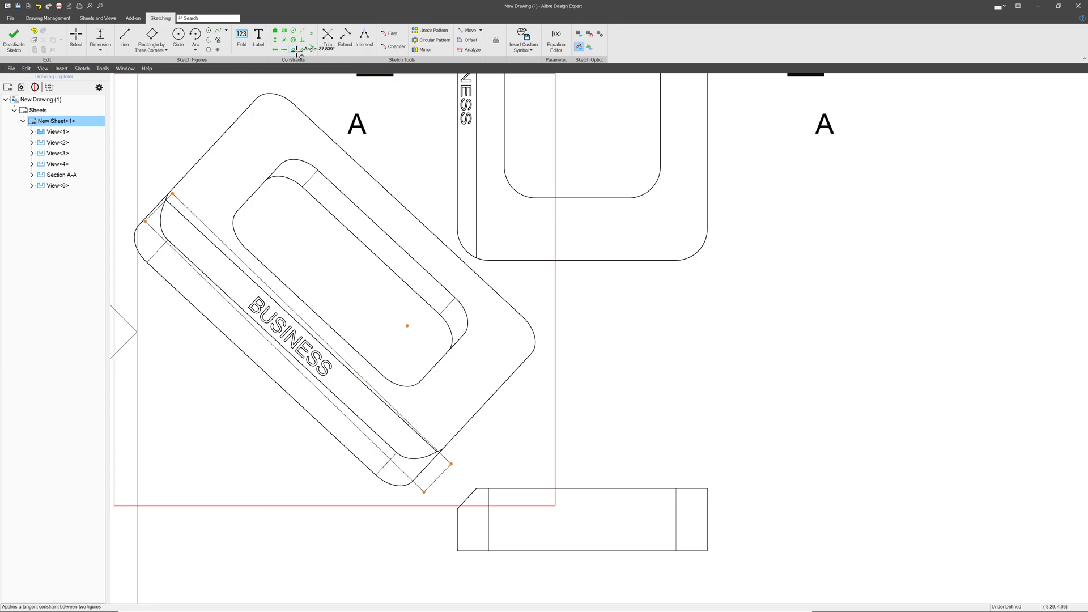
left_click(227, 242)
key("Escape")
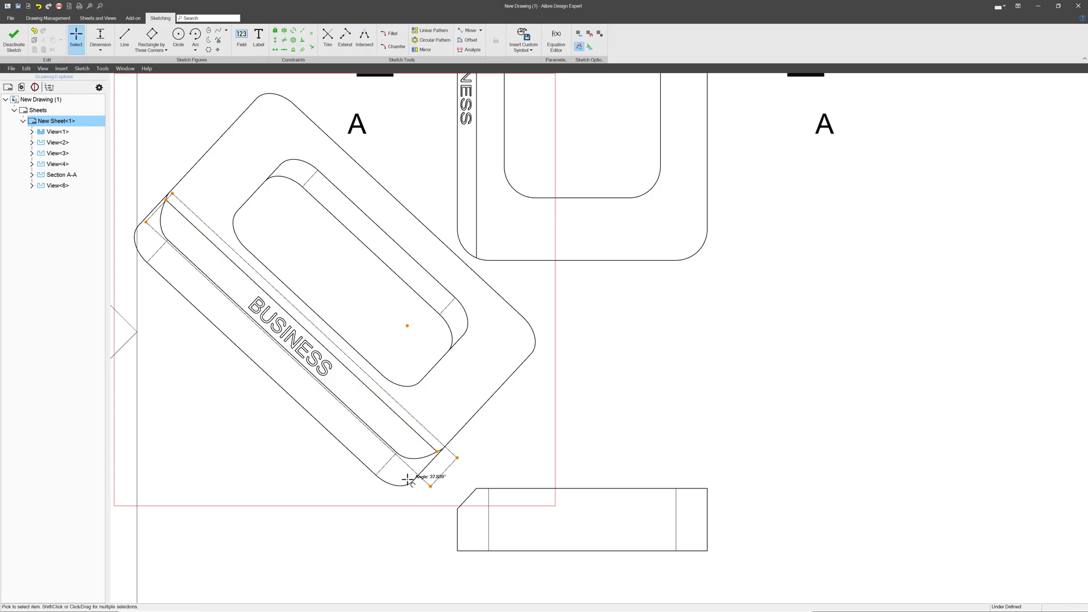
left_click_drag(430, 487, 146, 218)
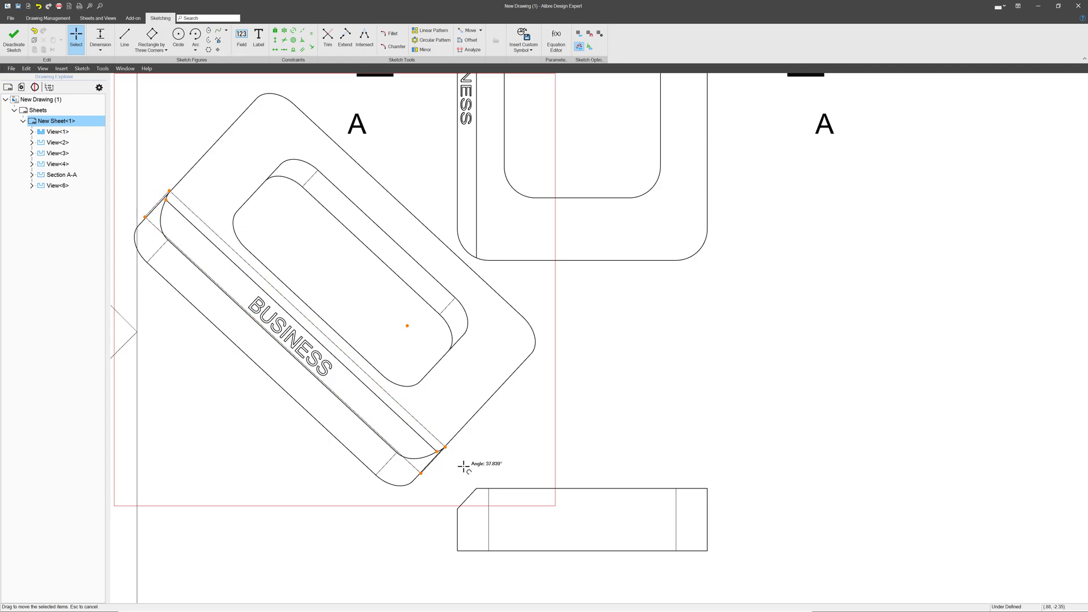
Close the sketch and crop the auxiliary view to a partial view bounded by the rectangle.
left_click(13, 41)
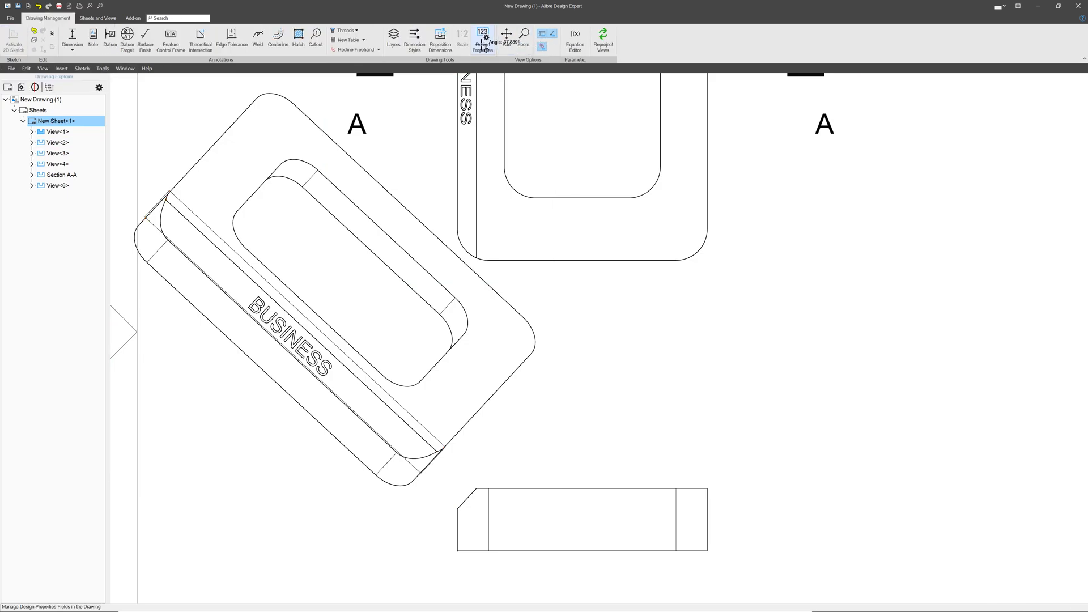
left_click(96, 18)
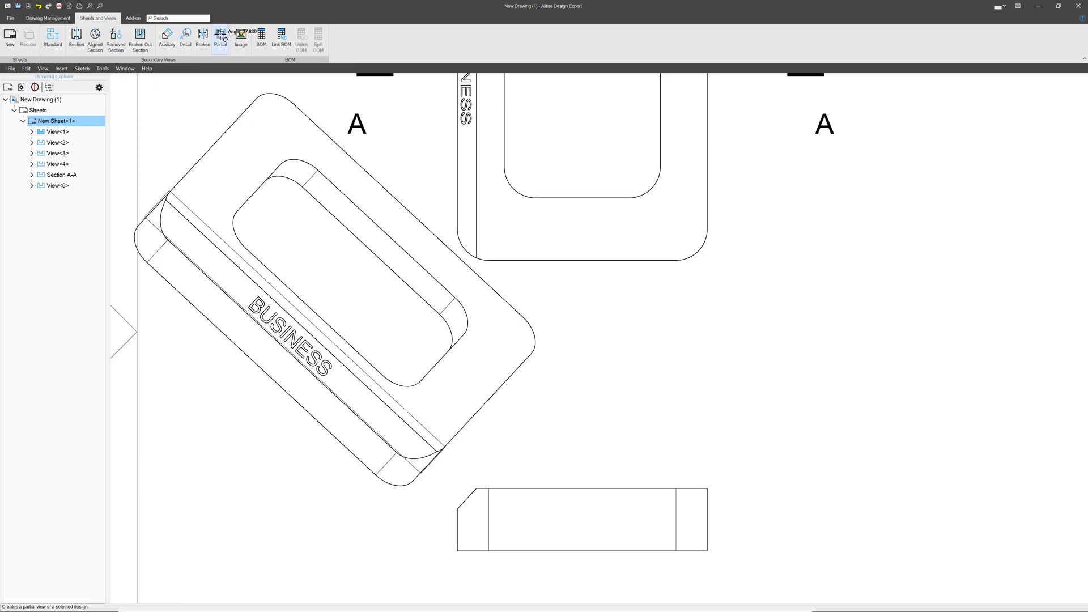
left_click(196, 215)
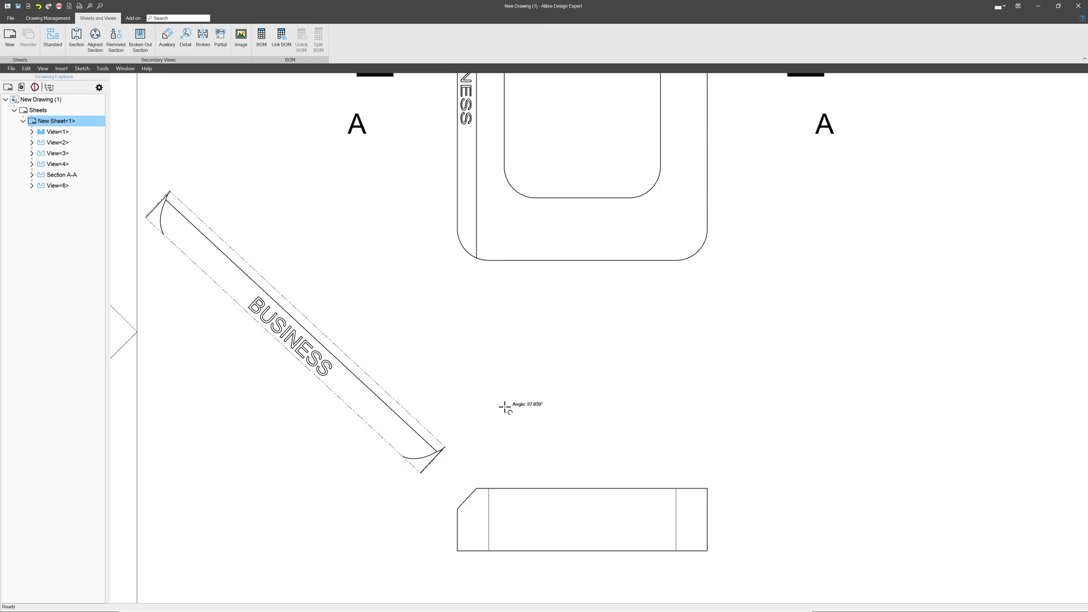
Undo the partial view, its rectangle sketch and the auxiliary view.
left_click(237, 252)
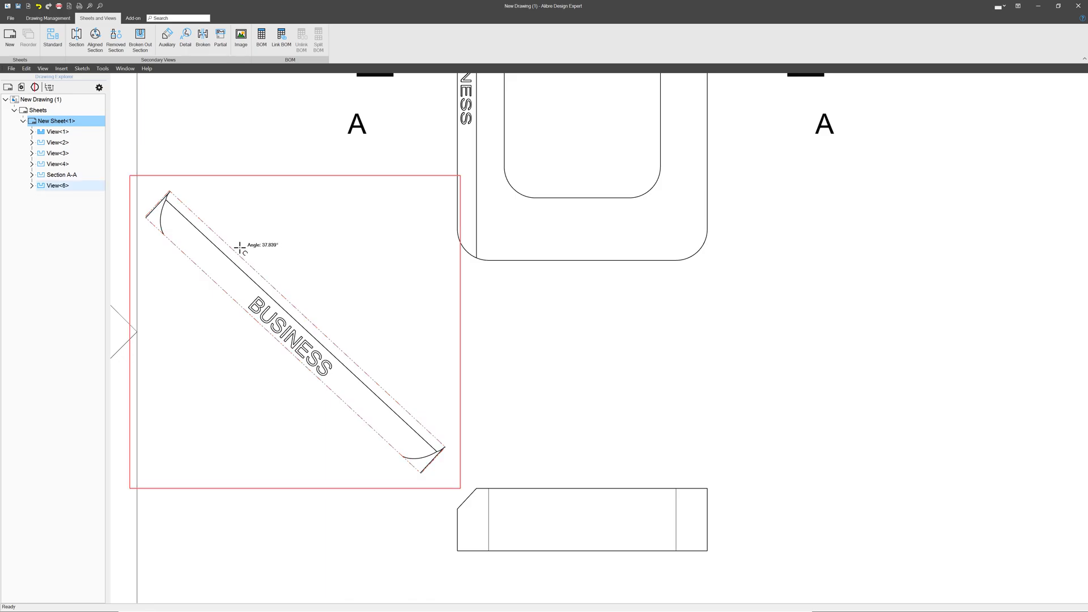
left_click(188, 158)
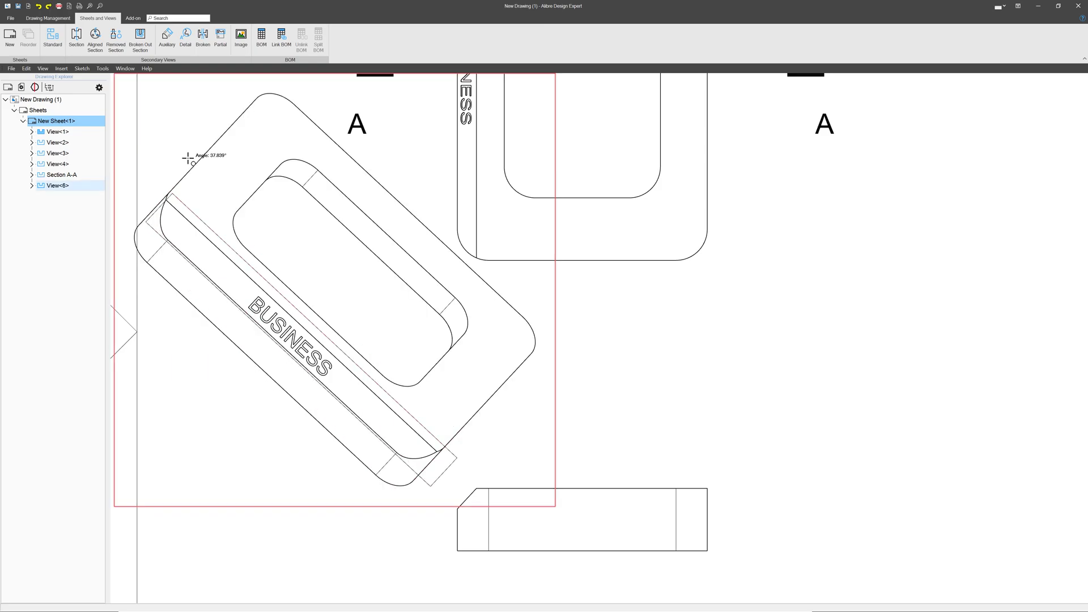
key("ctrl+z")
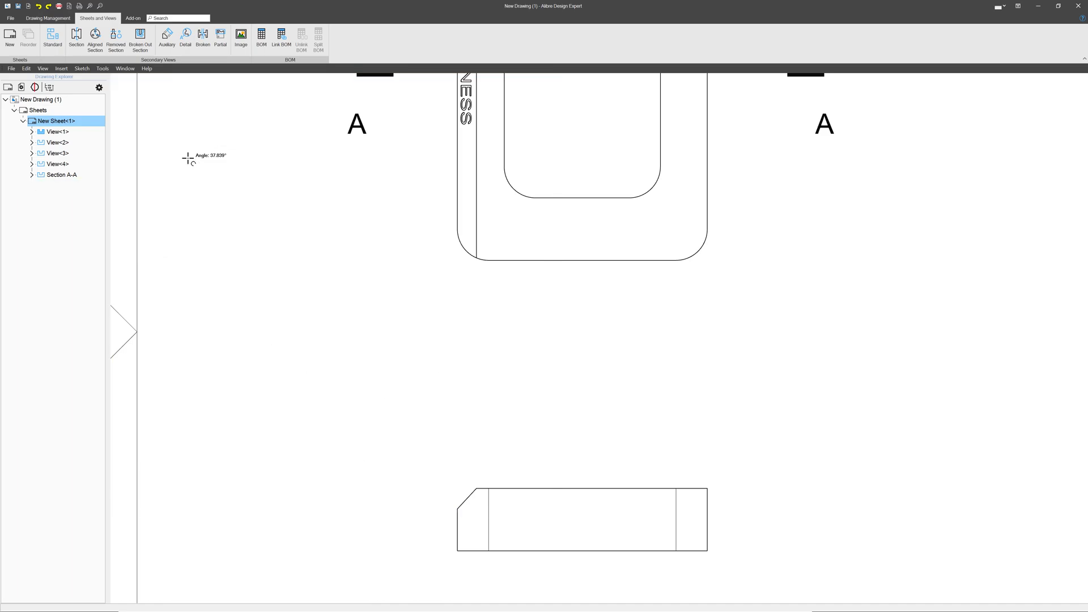
Activate a sketch in the front view and draw an angled line just outside the chamfered corner.
left_click(470, 496)
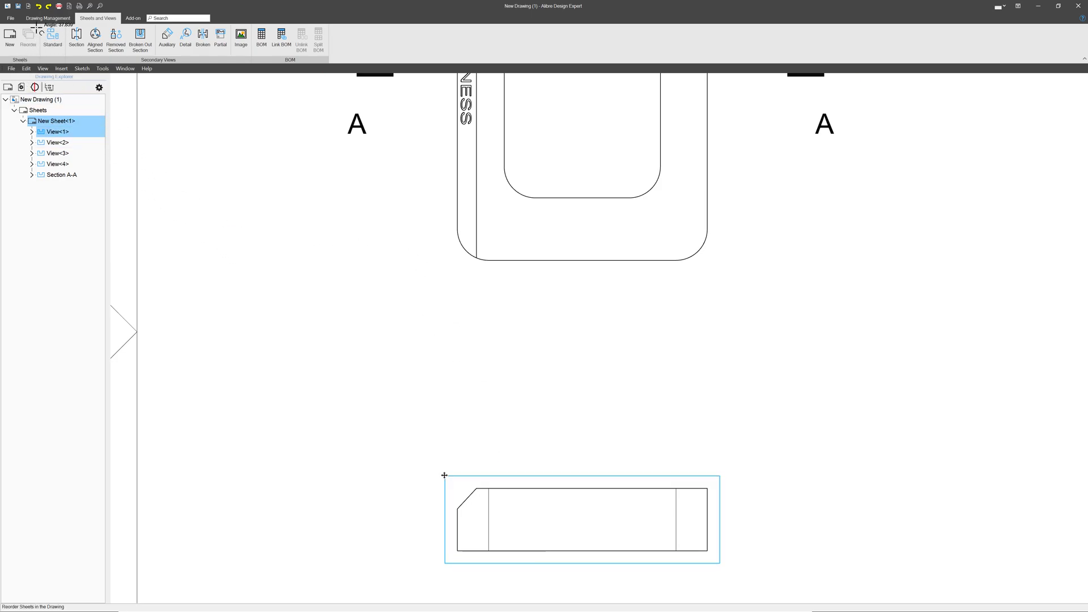
left_click(48, 18)
left_click(12, 35)
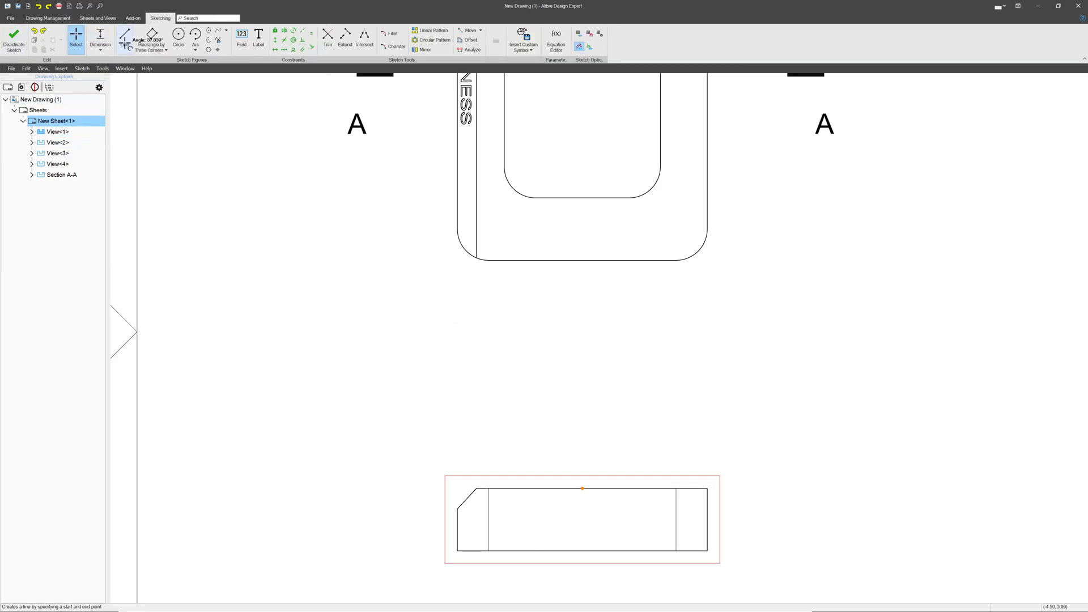
left_click(125, 38)
left_click(432, 522)
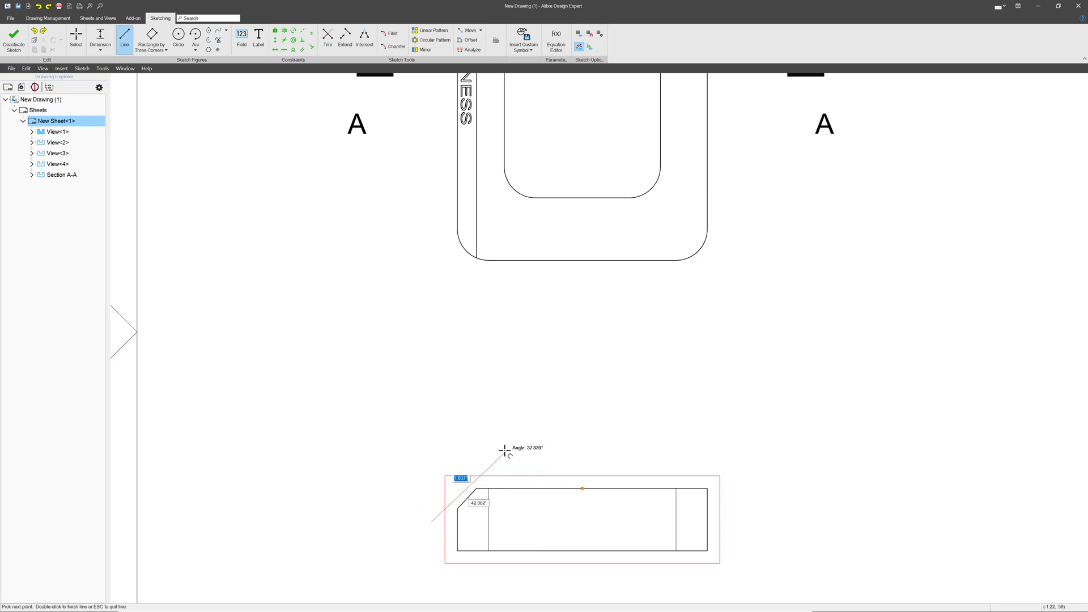
left_click(479, 472)
key("Escape")
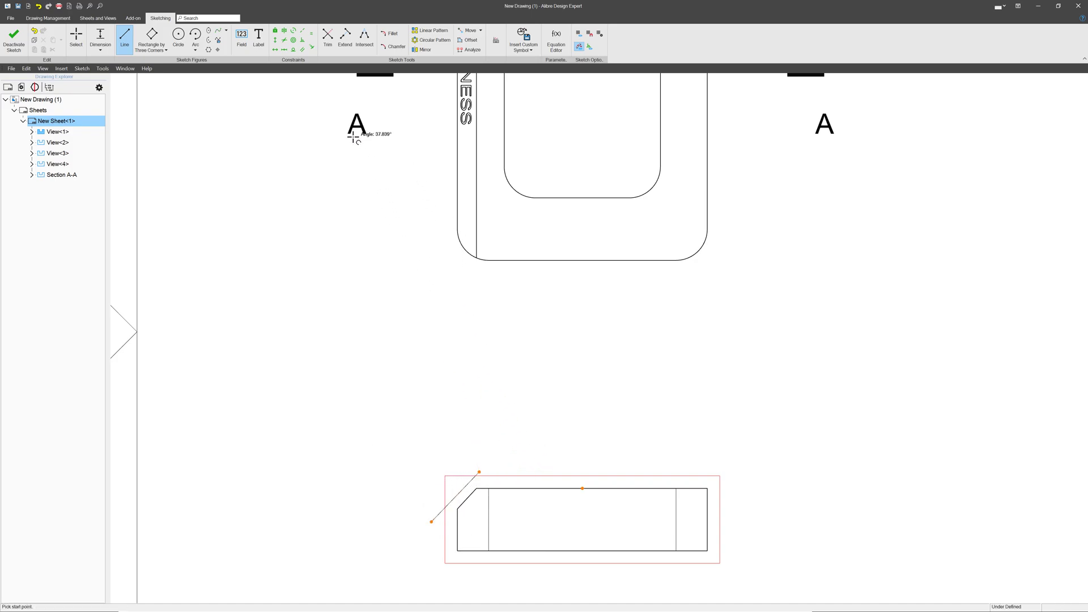
Constrain the line parallel to the chamfer edge and shorten it to about the chamfer's length, close beside it.
left_click(302, 50)
scroll(480, 521, "up", 4)
left_click(445, 448)
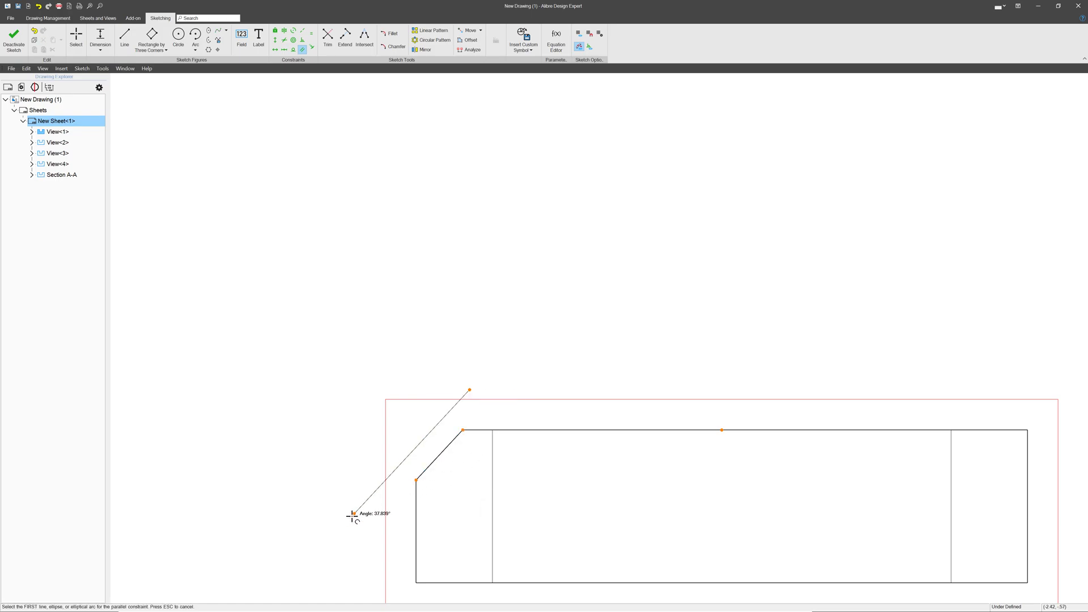
key("Escape")
left_click_drag(355, 514, 409, 476)
left_click_drag(480, 401, 463, 421)
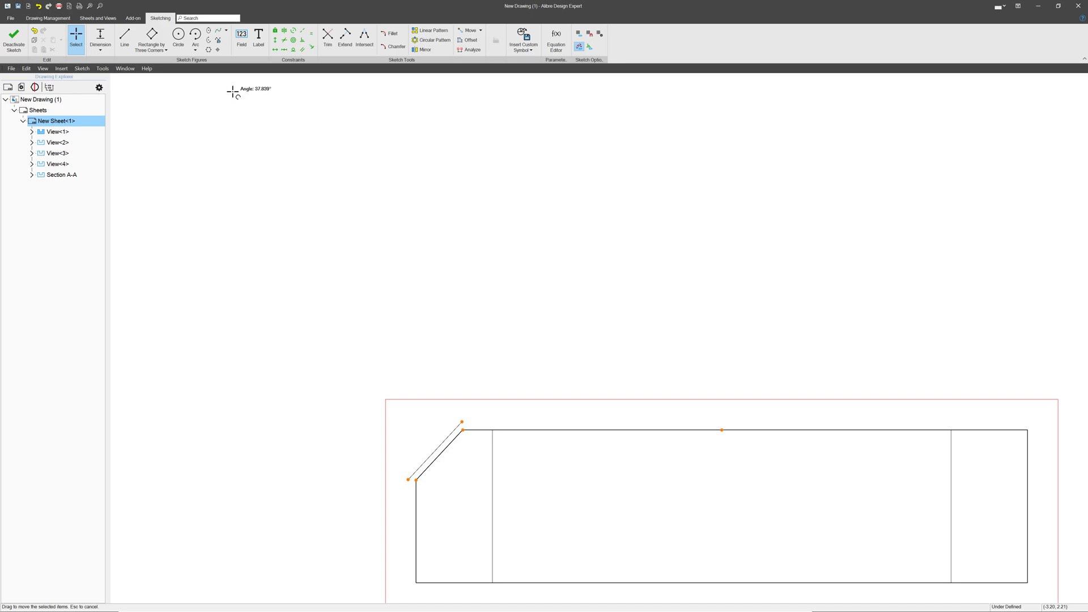
Create a section view from the sketched line, looking into the part, and place it diagonally above the front view.
left_click(99, 17)
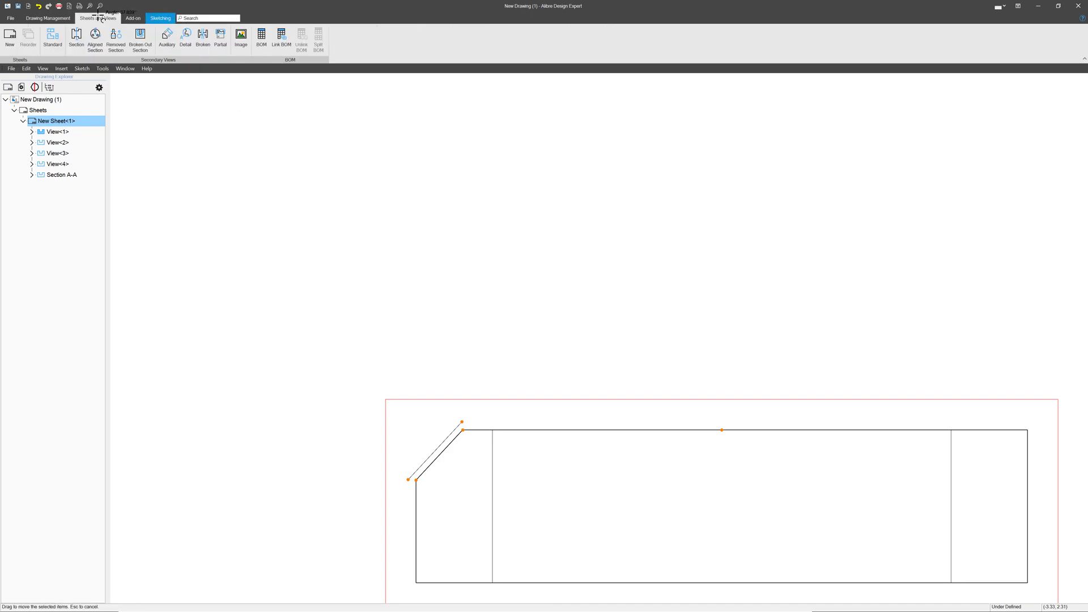
left_click(81, 37)
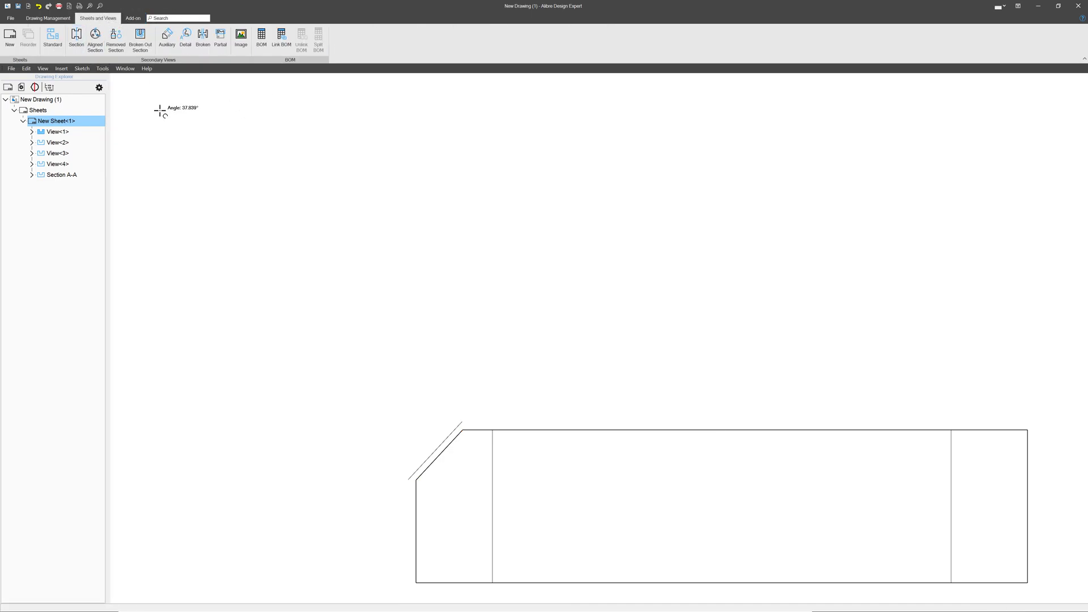
left_click(438, 449)
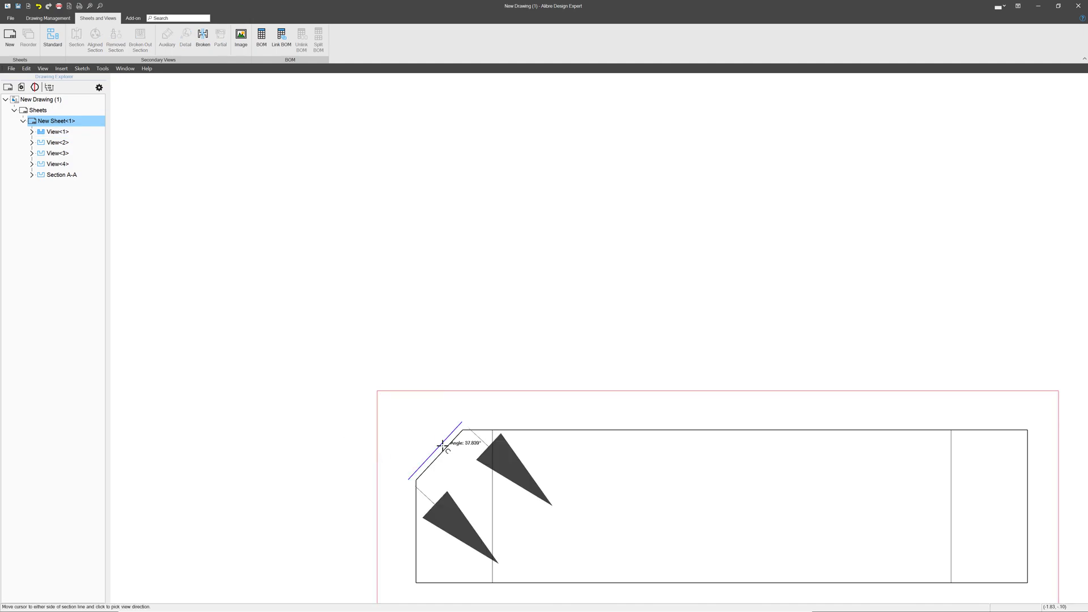
left_click(555, 492)
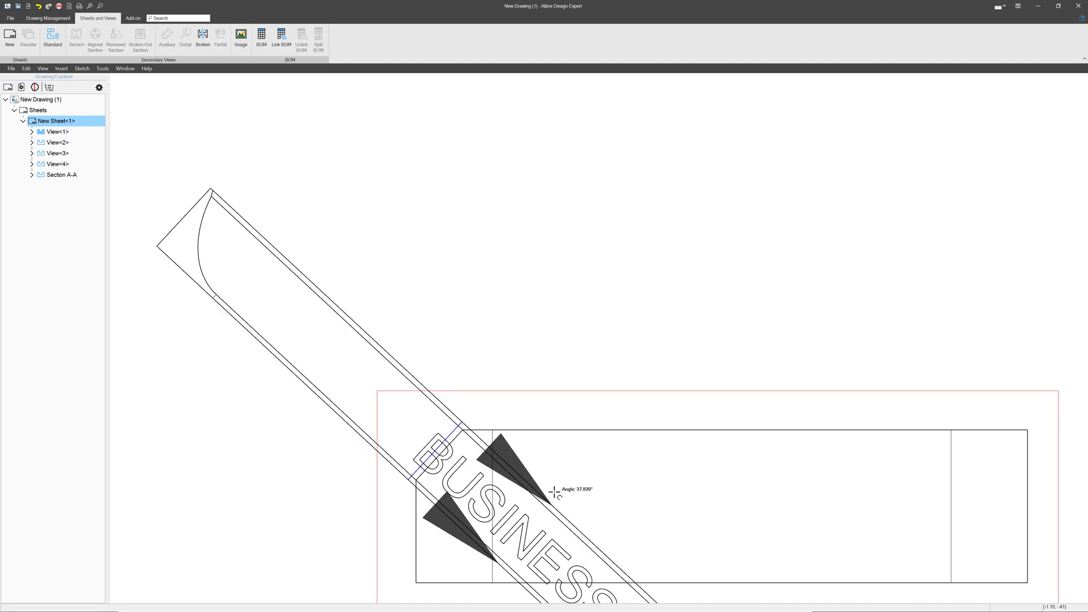
scroll(497, 454, "down", 5)
left_click(410, 371)
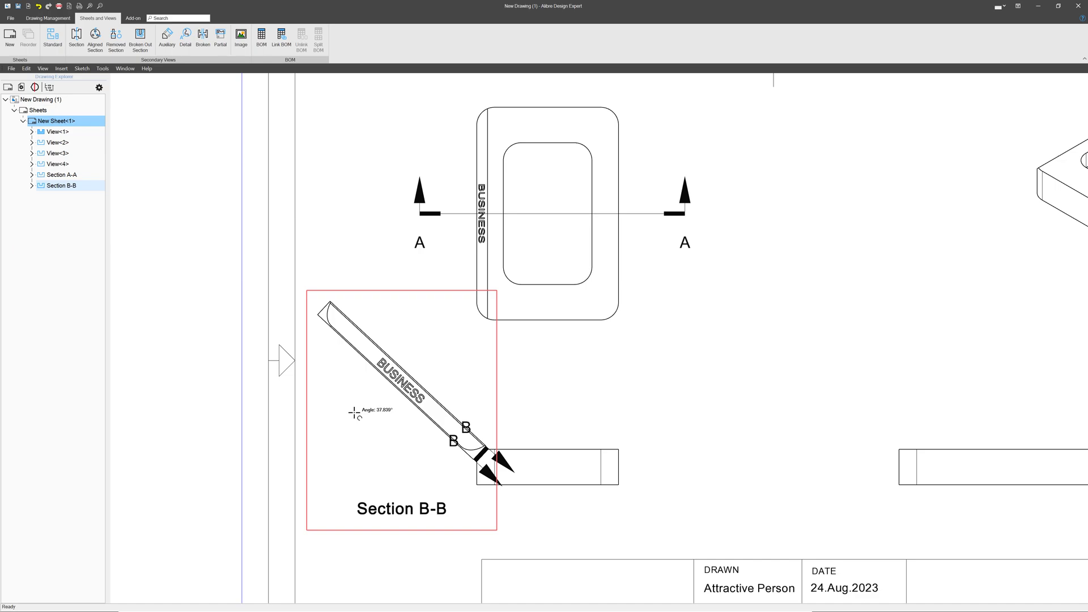
Inspect the lettering in Section B-B, and delete that section view together with the sketched line beside the chamfer.
scroll(385, 388, "up", 5)
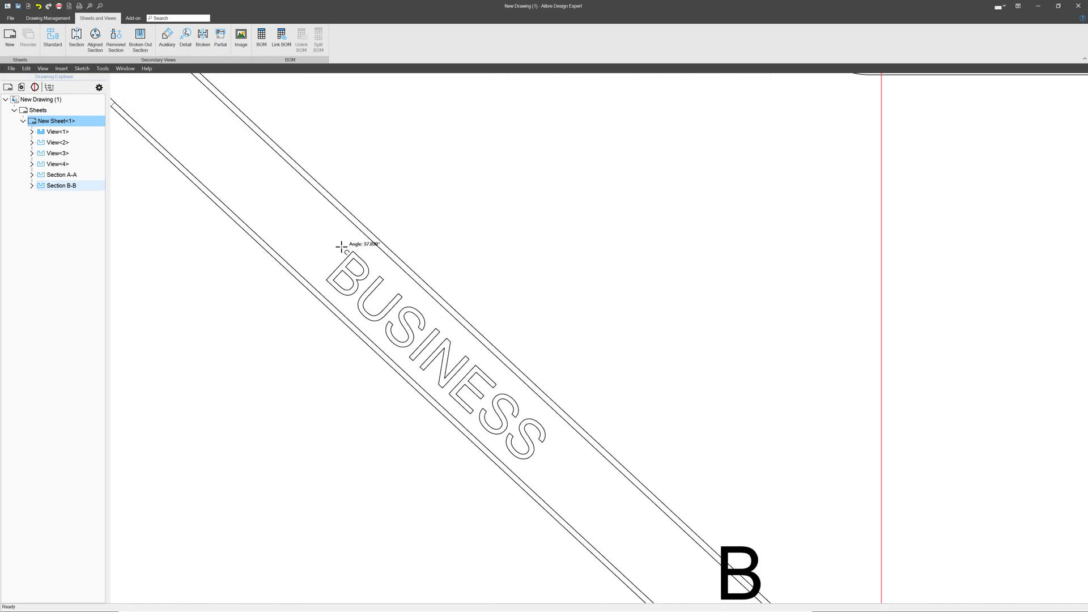
scroll(410, 379, "down", 5)
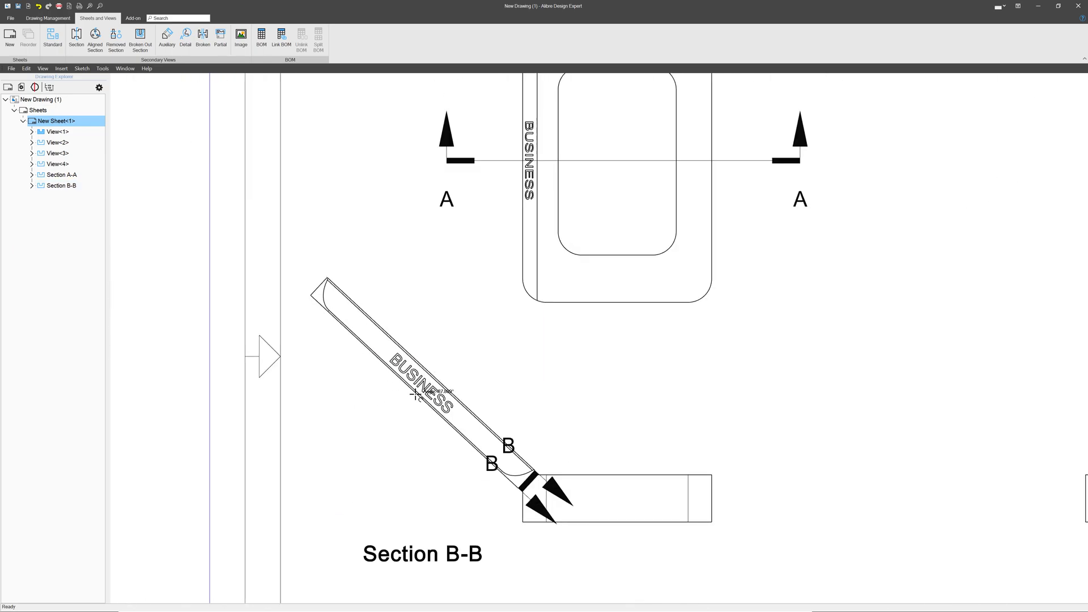
scroll(408, 379, "down", 3)
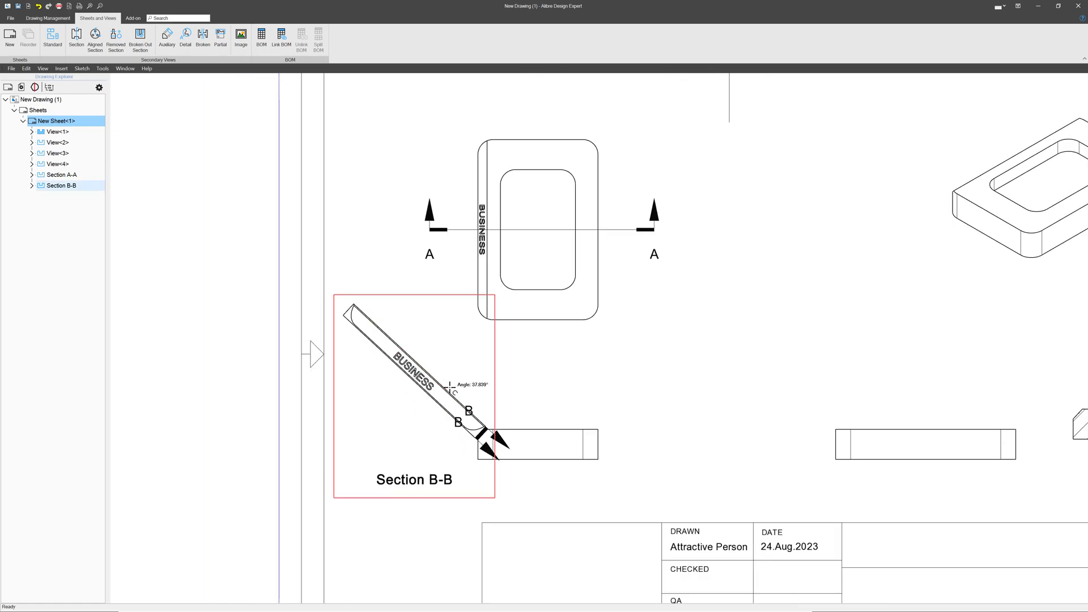
scroll(623, 442, "up", 3)
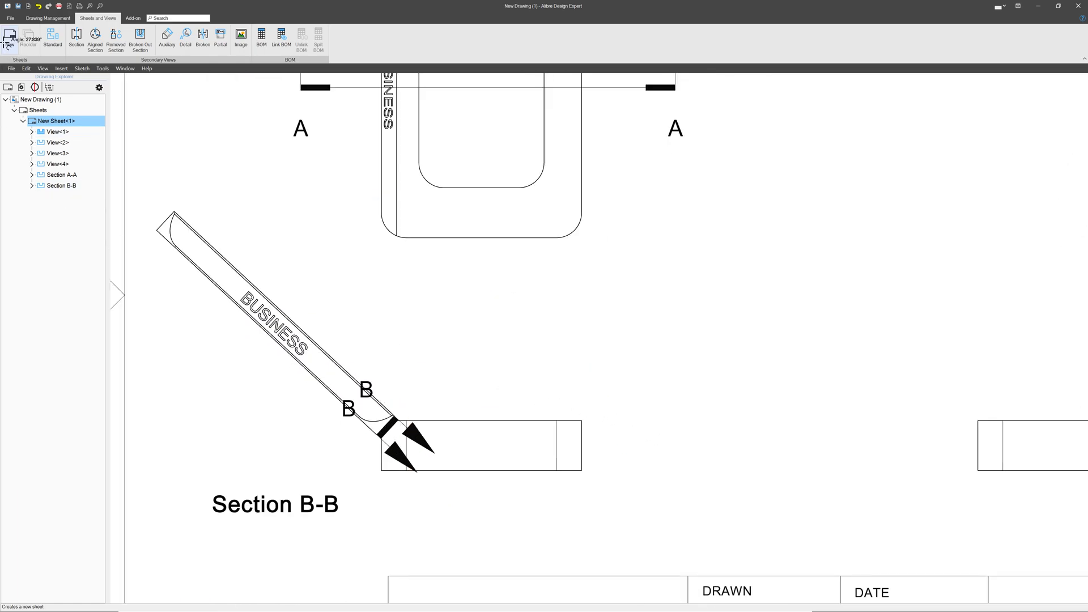
right_click(56, 186)
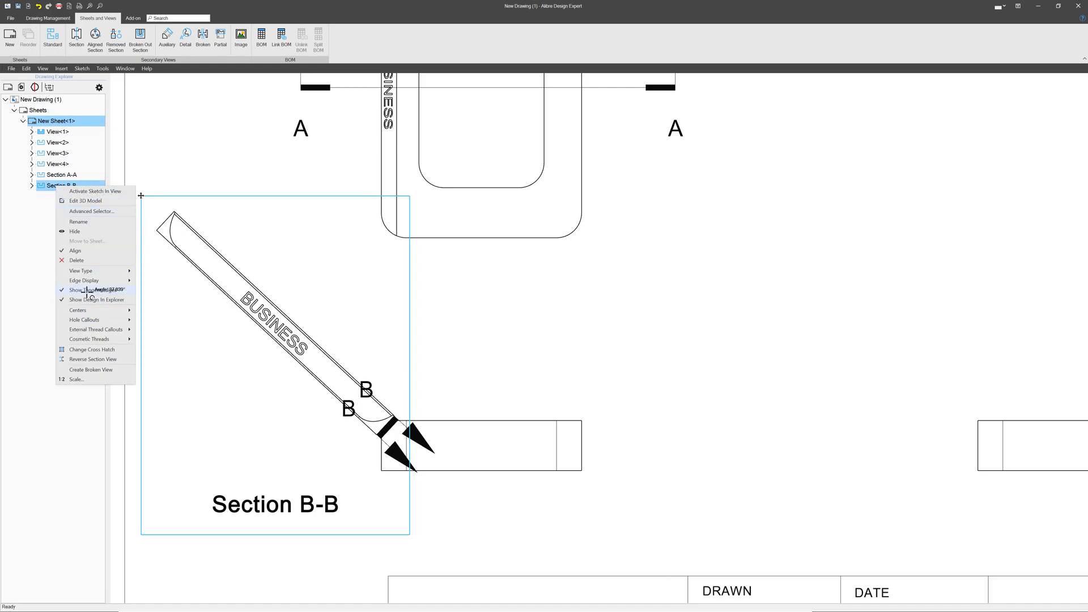
left_click(79, 257)
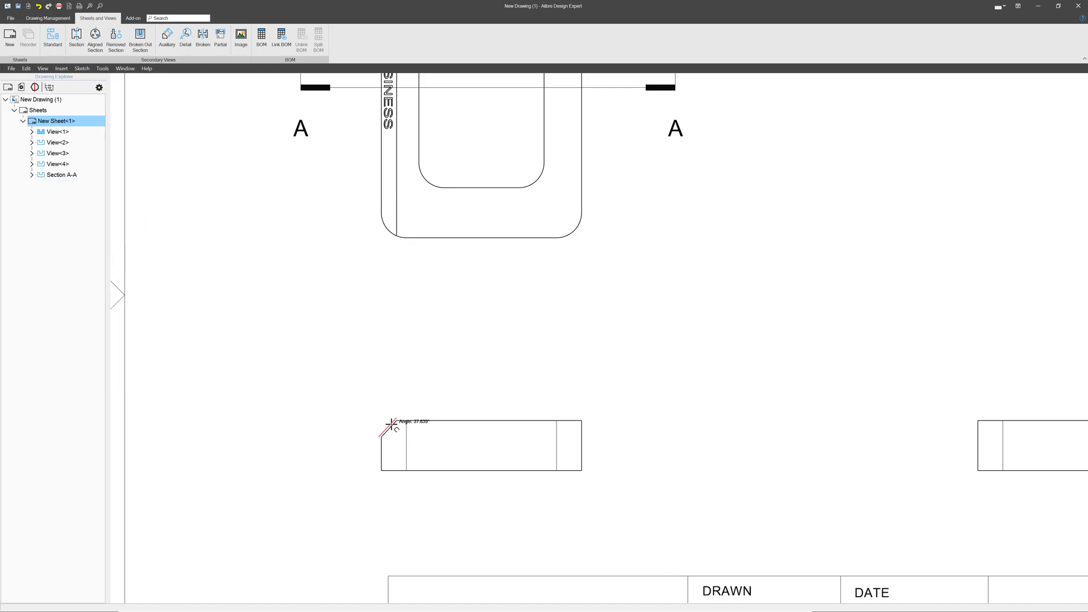
left_click(391, 425)
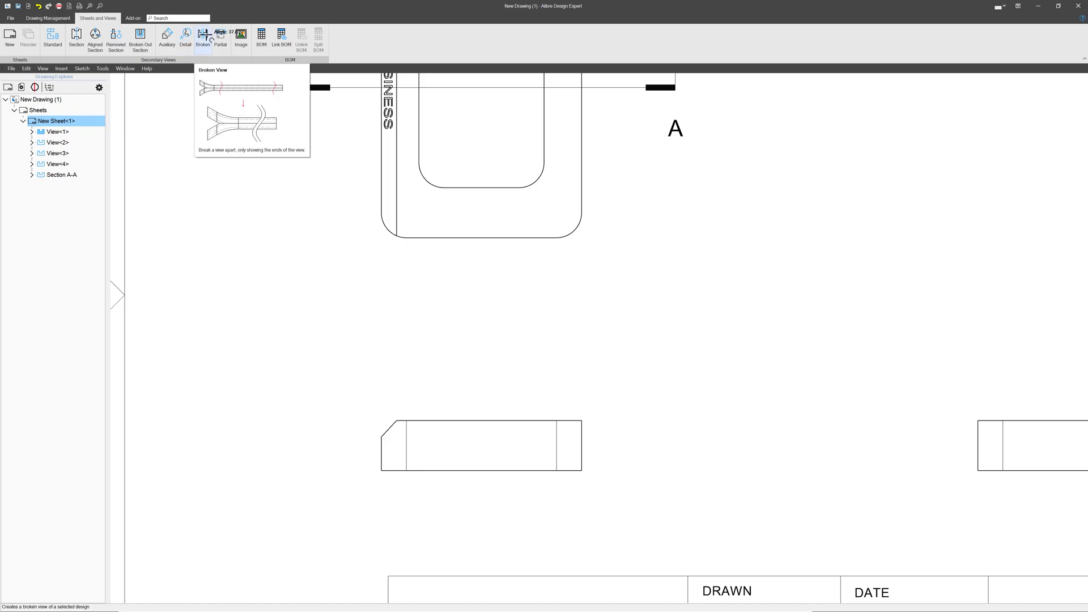
Dimension the overall length of the side view beside Section A-A, centring the dimension text above the view.
scroll(190, 220, "down", 4)
scroll(486, 253, "up", 5)
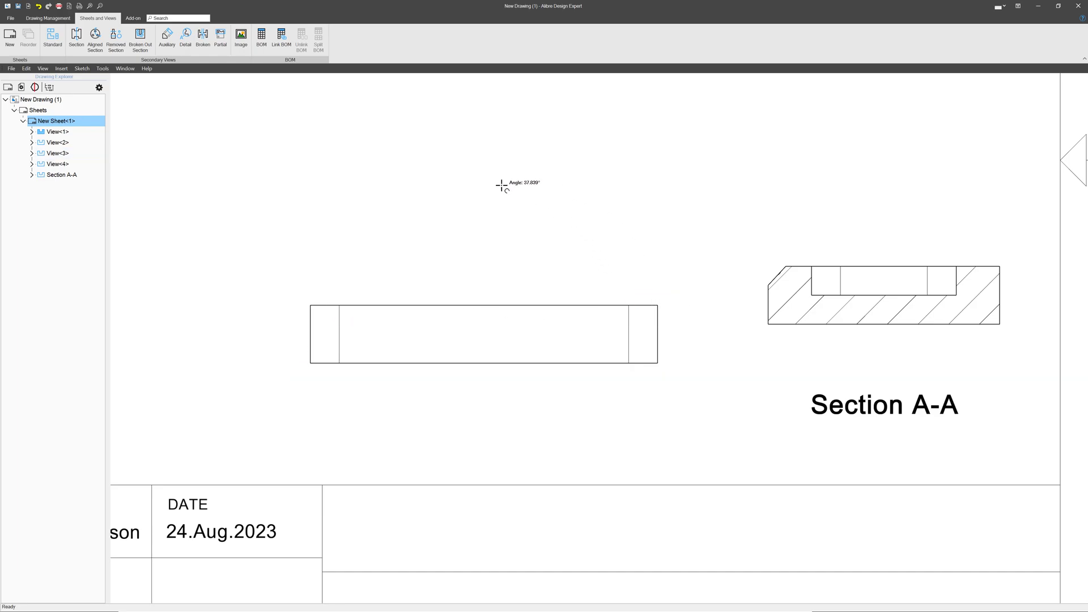
left_click(48, 18)
left_click(312, 322)
left_click(657, 339)
left_click(561, 234)
left_click_drag(562, 233, 482, 235)
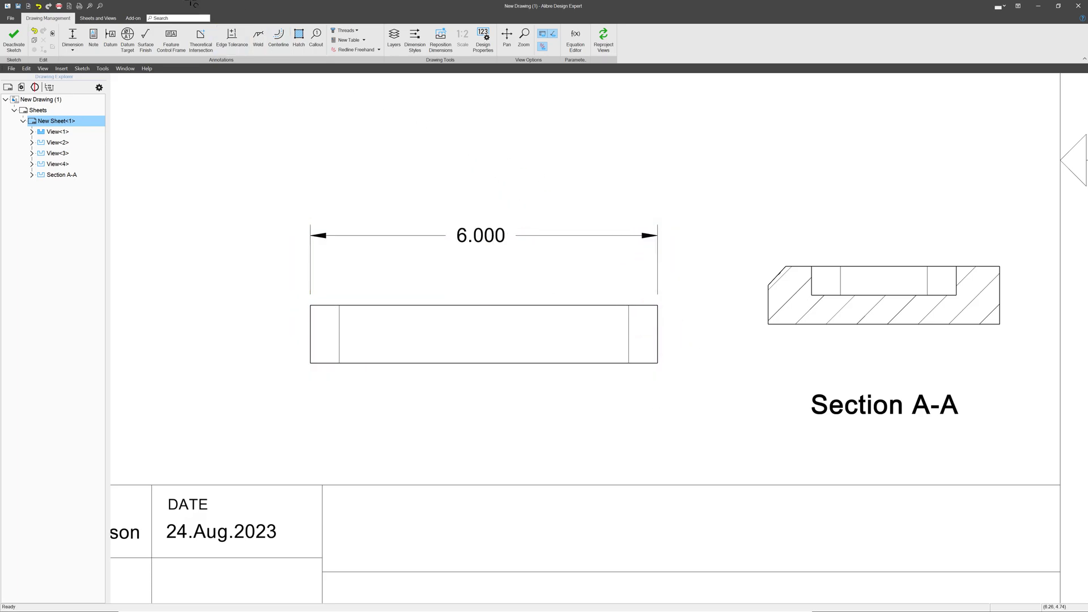
Break the dimensioned side view with straight cutting lines near both ends, and recentre the text of its overall-length dimension.
left_click(98, 18)
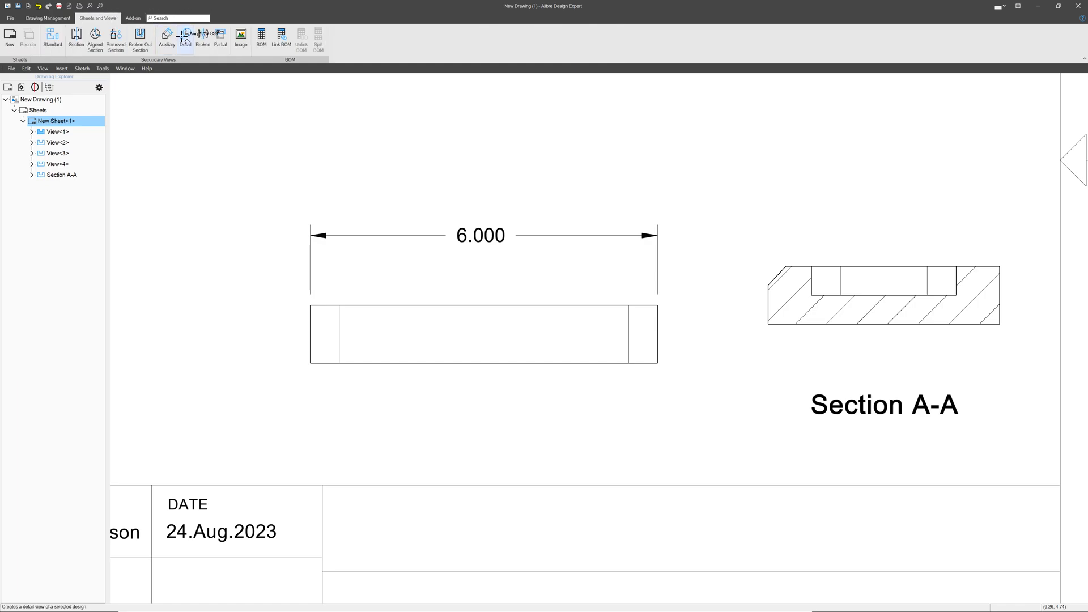
left_click(202, 36)
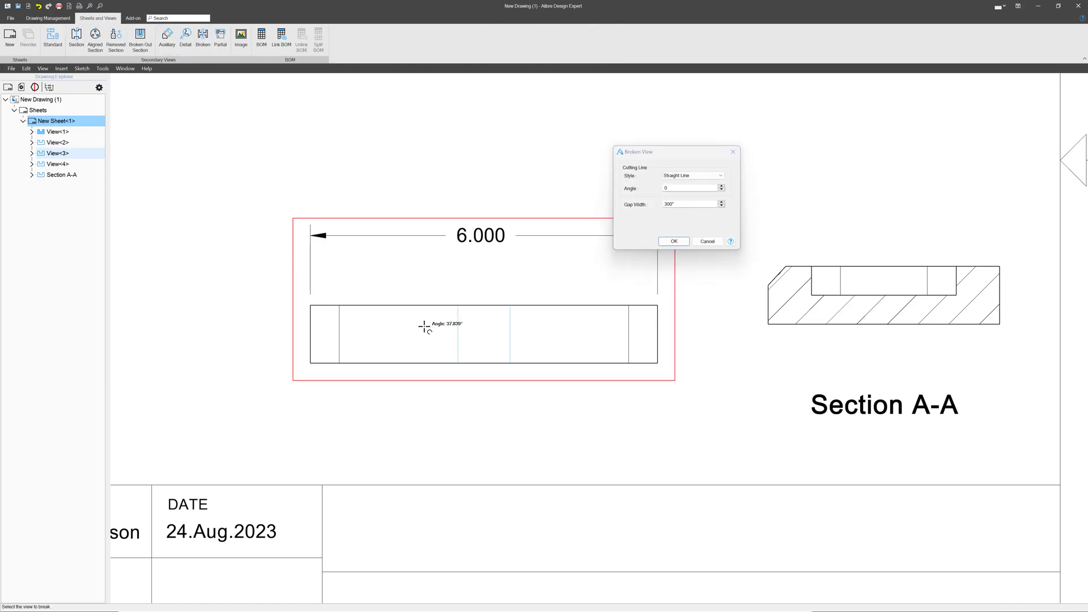
left_click(458, 340)
left_click_drag(458, 340, 382, 340)
left_click_drag(509, 340, 605, 343)
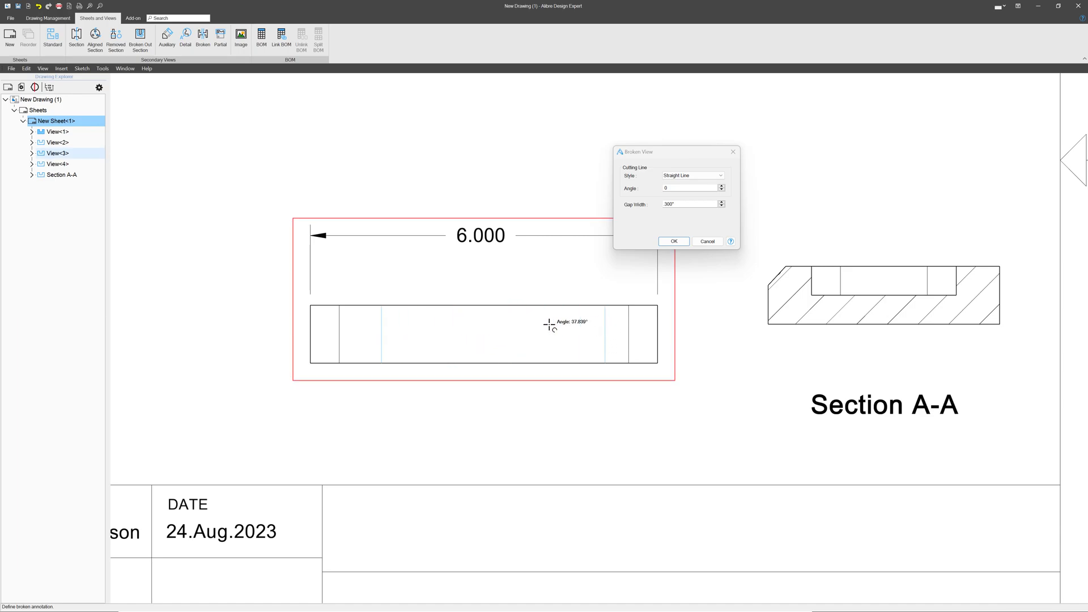
left_click_drag(381, 318, 373, 322)
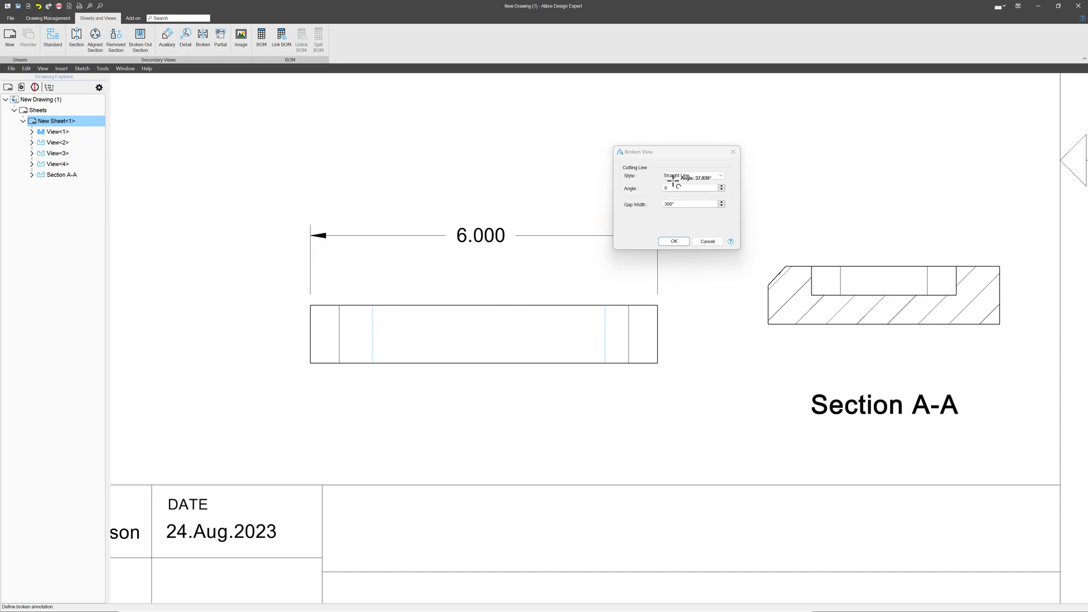
left_click(674, 241)
left_click_drag(492, 238, 416, 242)
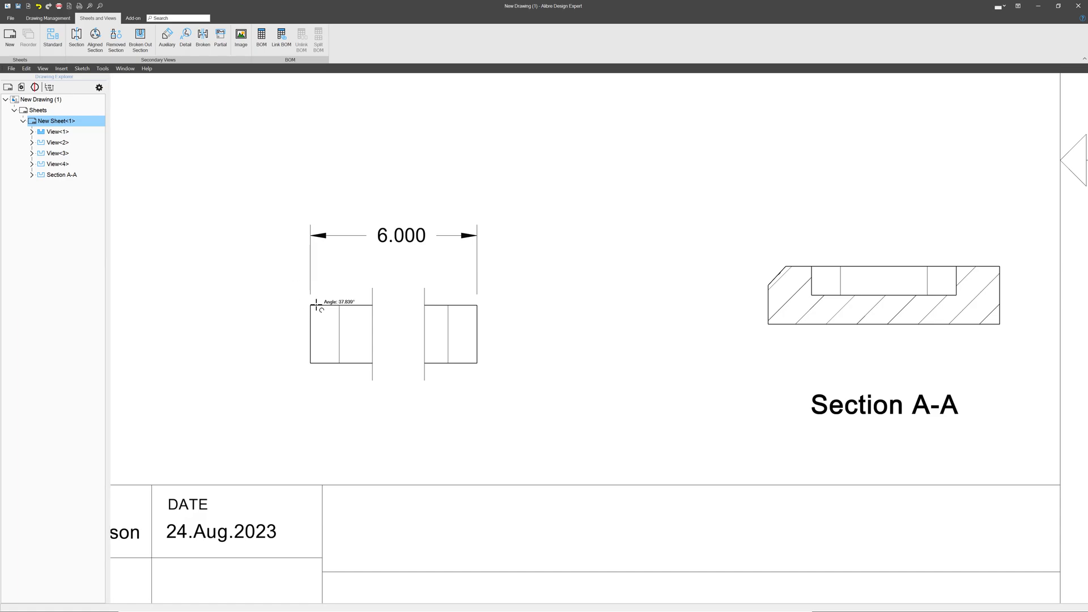
Undo the dimension text move and the straight-line break in the side view.
key("ctrl+z")
key("ctrl+z")
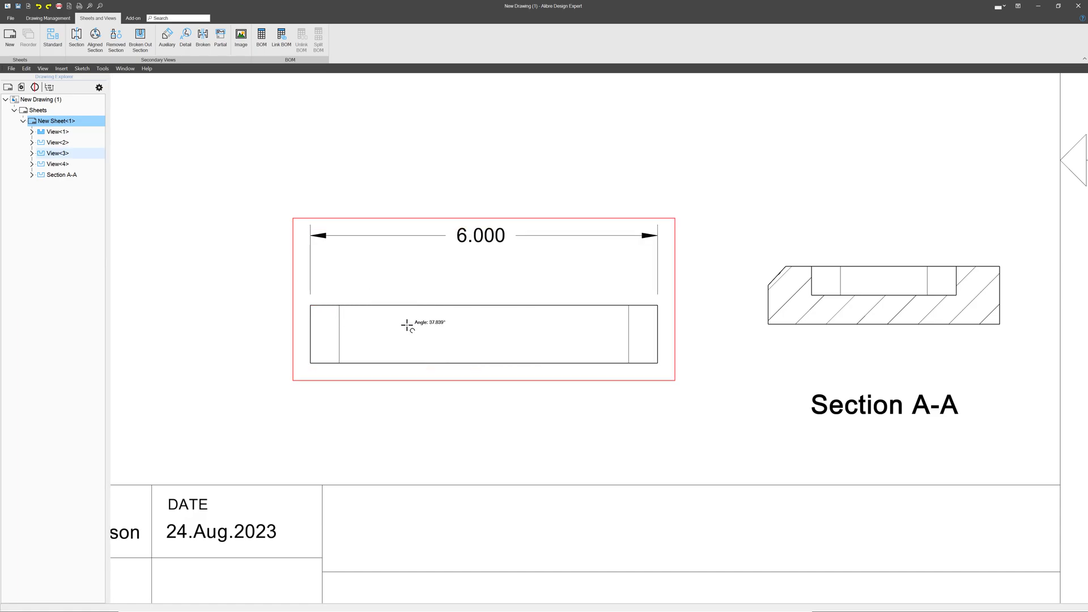
Start another broken view on the side view, trying the Zig Line cutting style before choosing Curve.
left_click(203, 37)
left_click(693, 175)
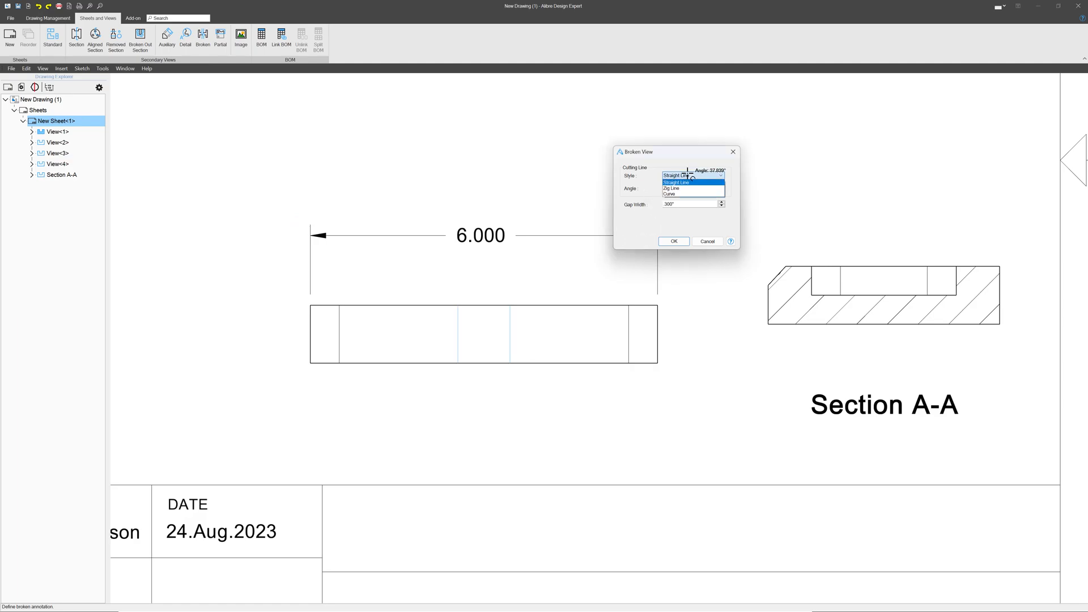
left_click(689, 195)
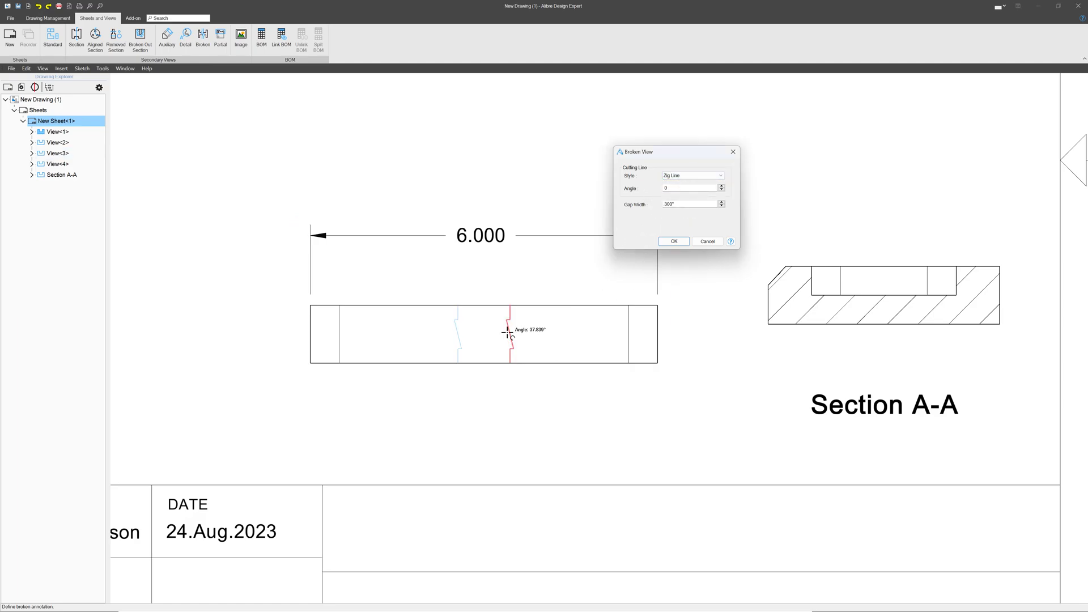
left_click(668, 176)
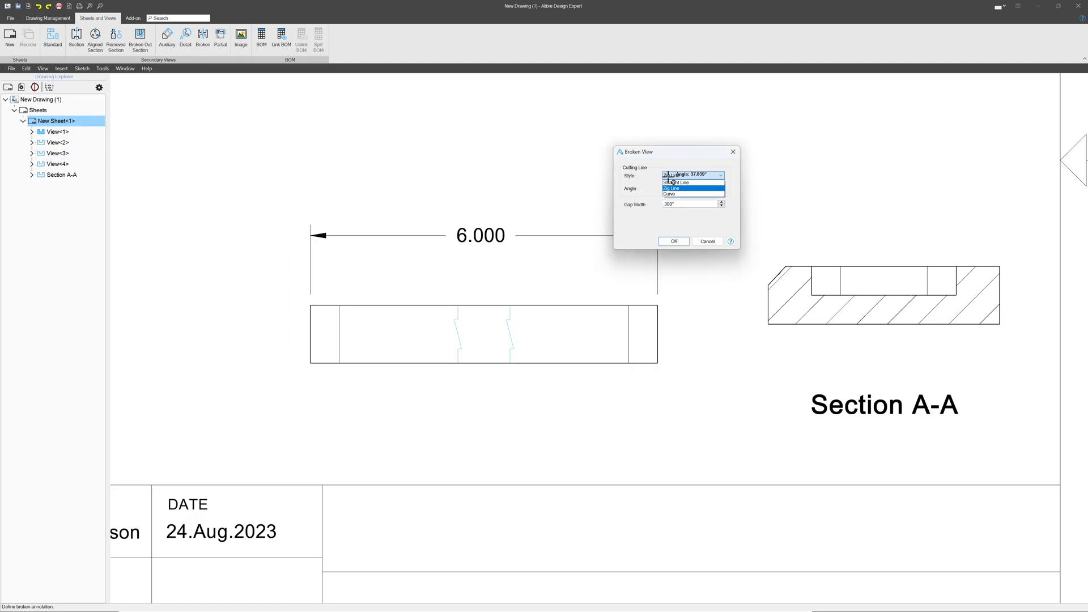
left_click(663, 203)
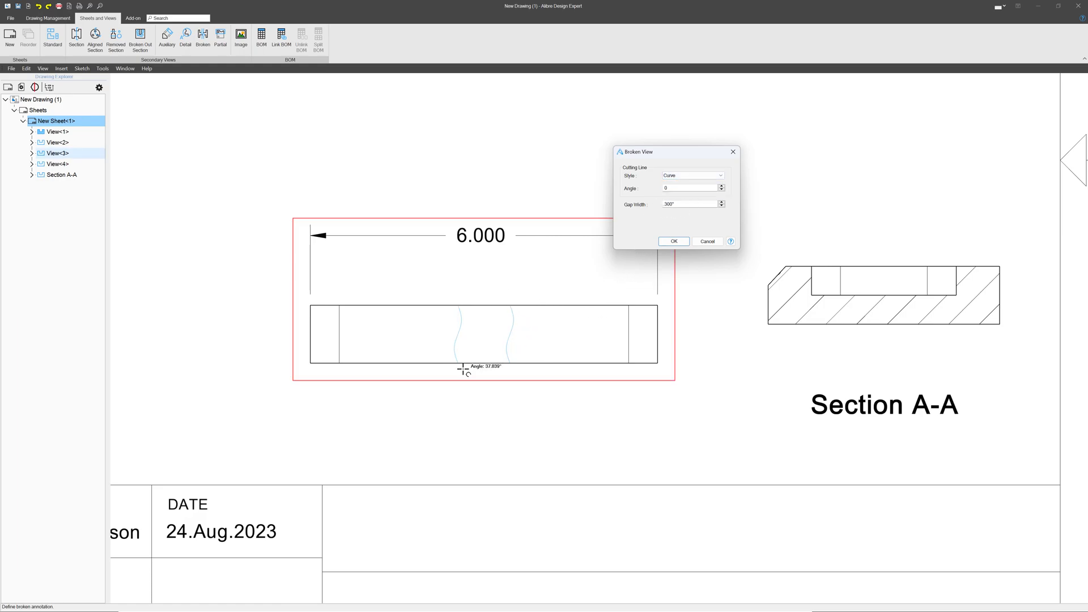
Set the cutting angle to 90°, bring the two curves close together within the side view, and create the break.
left_click(677, 187)
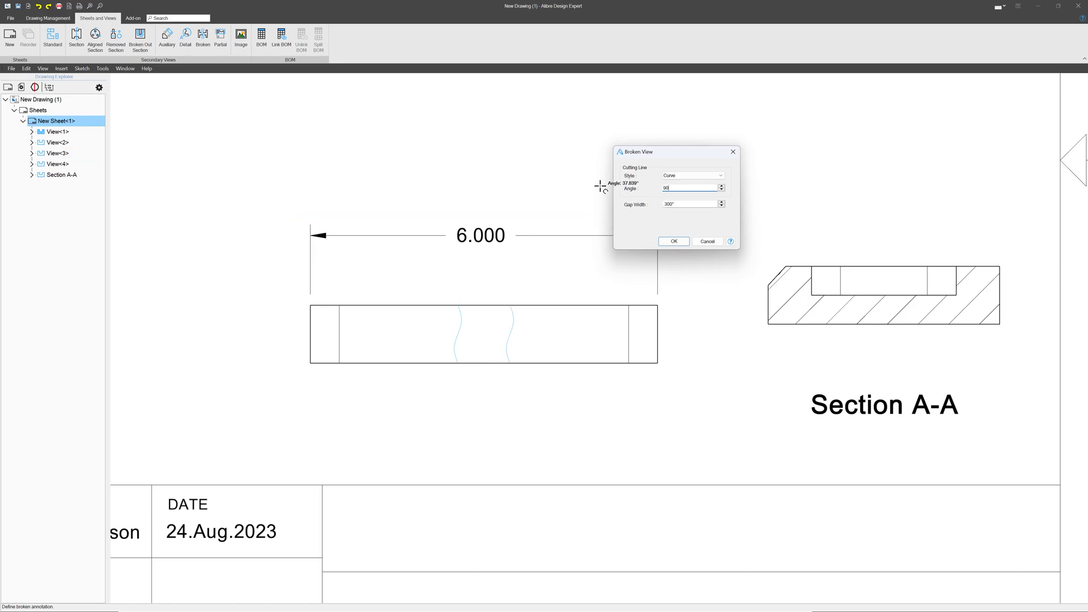
type("90")
left_click(687, 203)
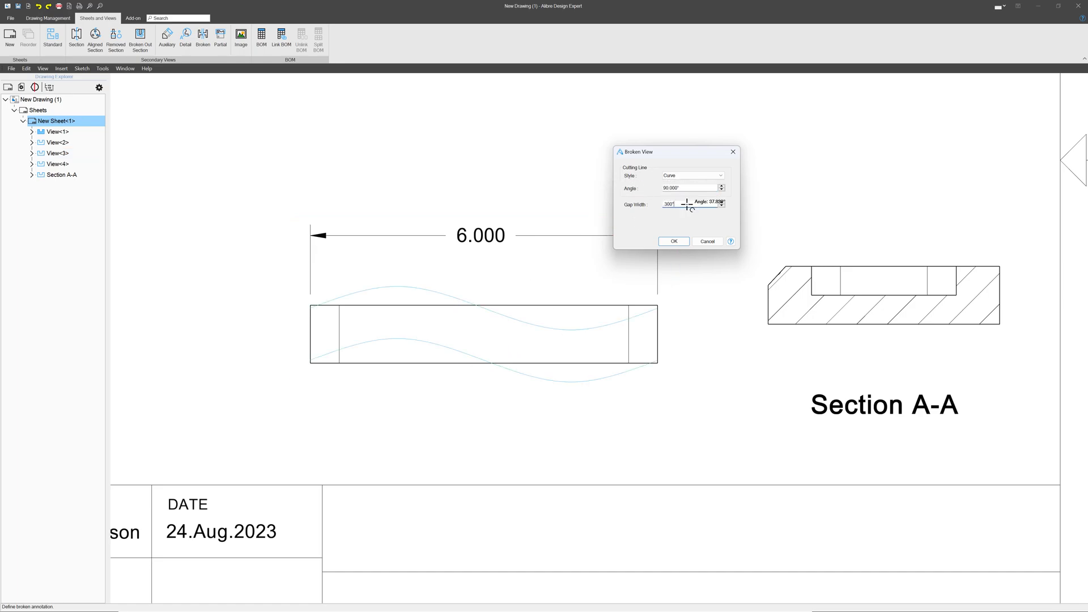
left_click(627, 368)
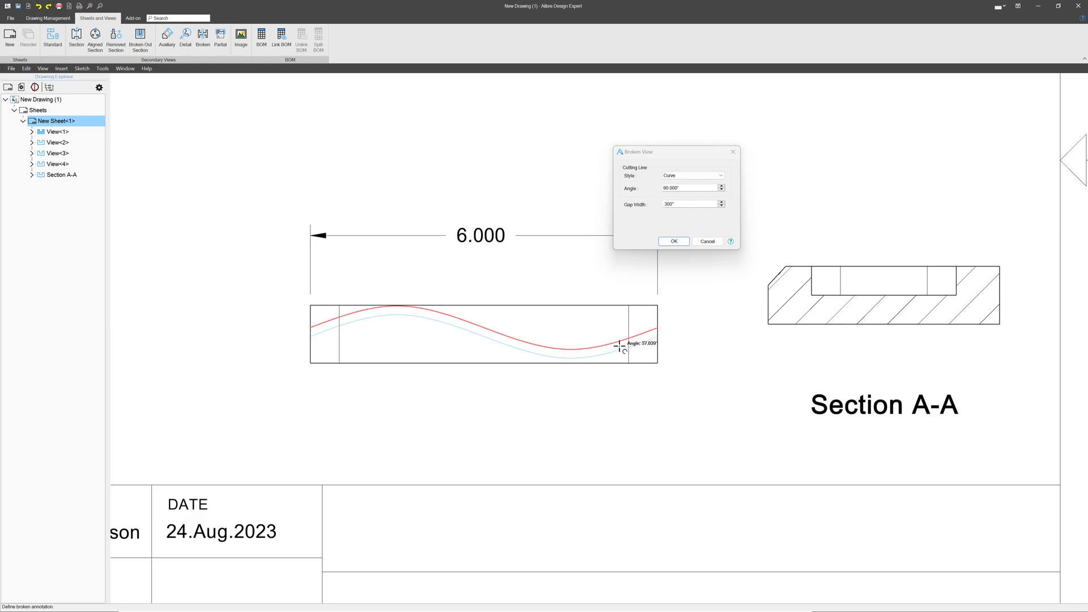
left_click_drag(620, 353, 620, 353)
mouse_move(476, 324)
left_mouse_down()
mouse_move(473, 345)
mouse_move(479, 332)
left_mouse_up()
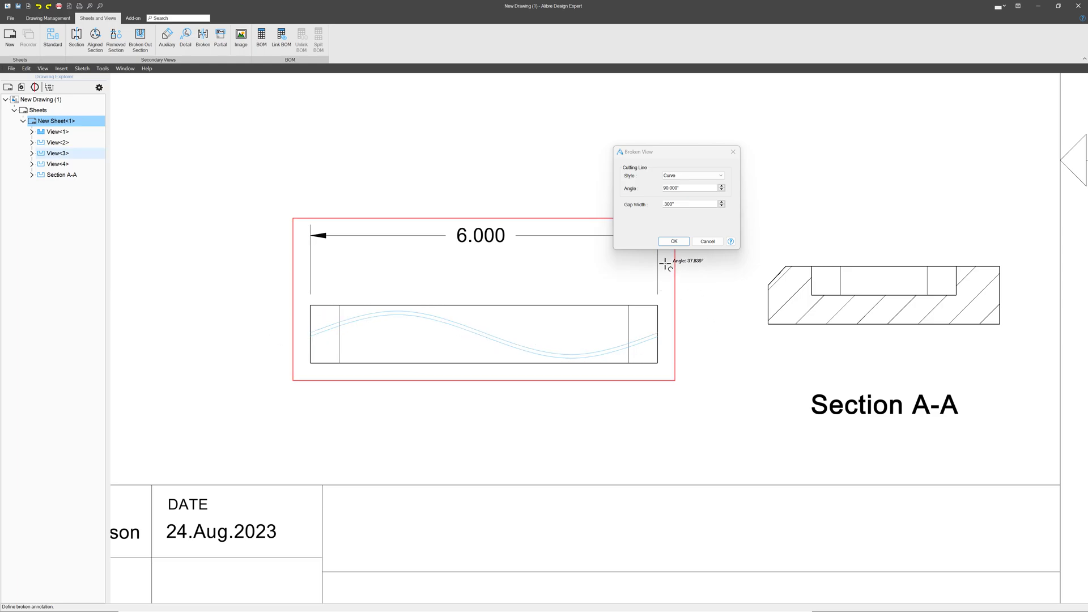
left_click(674, 241)
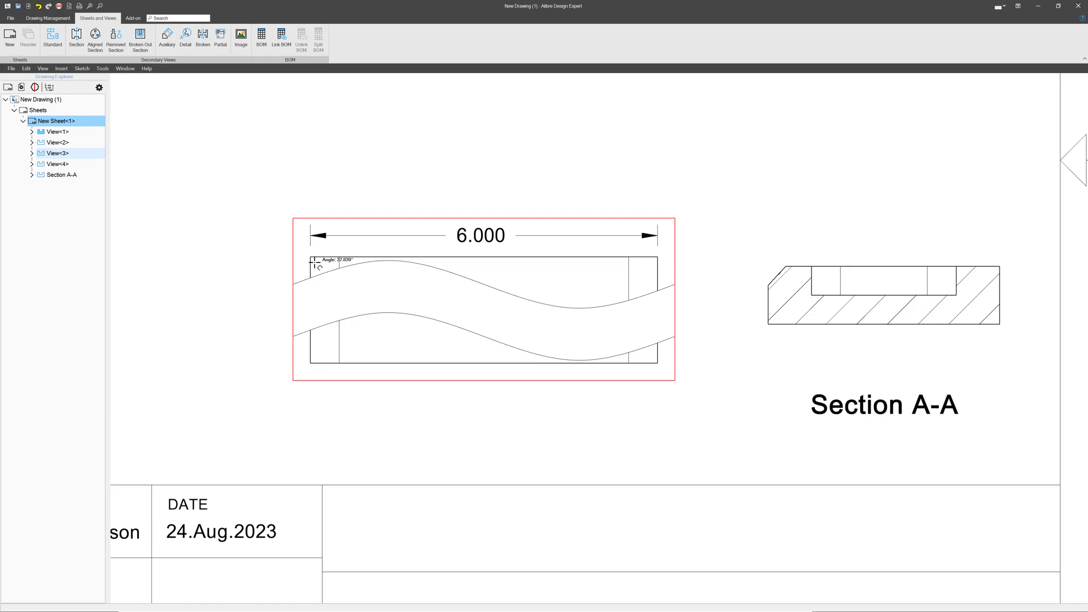
Edit the side view's break to a 45° cutting angle, with the curves spread towards the two ends.
right_click(469, 278)
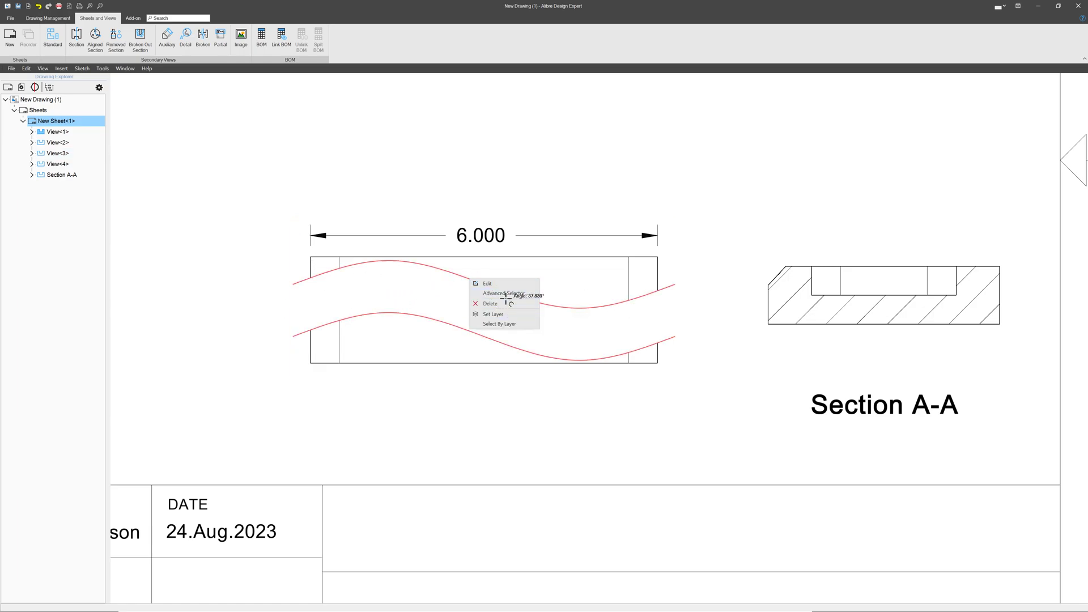
left_click(489, 283)
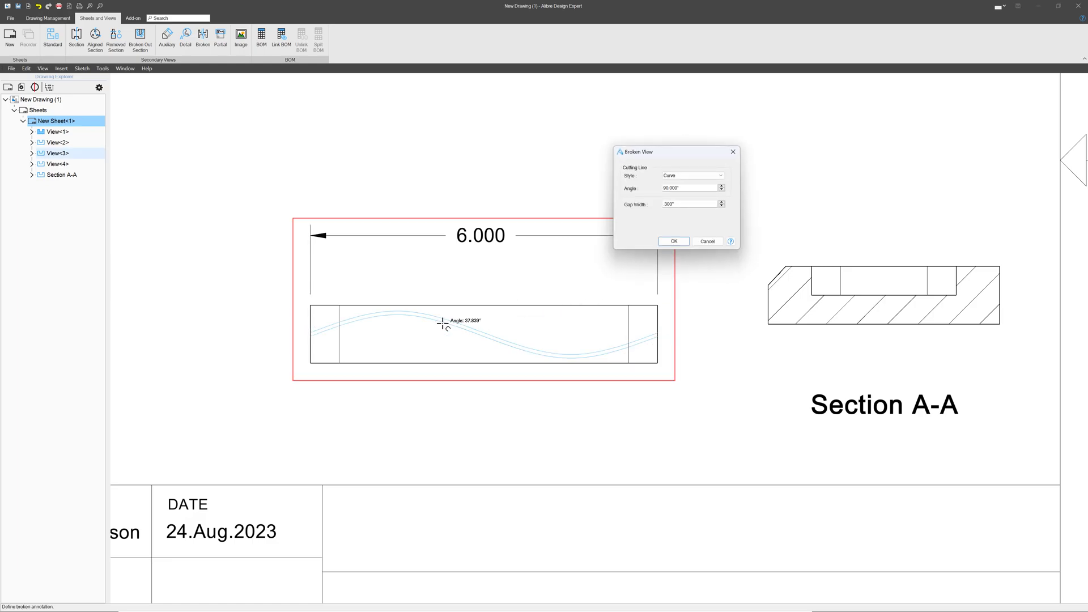
left_click(684, 187)
left_click(678, 205)
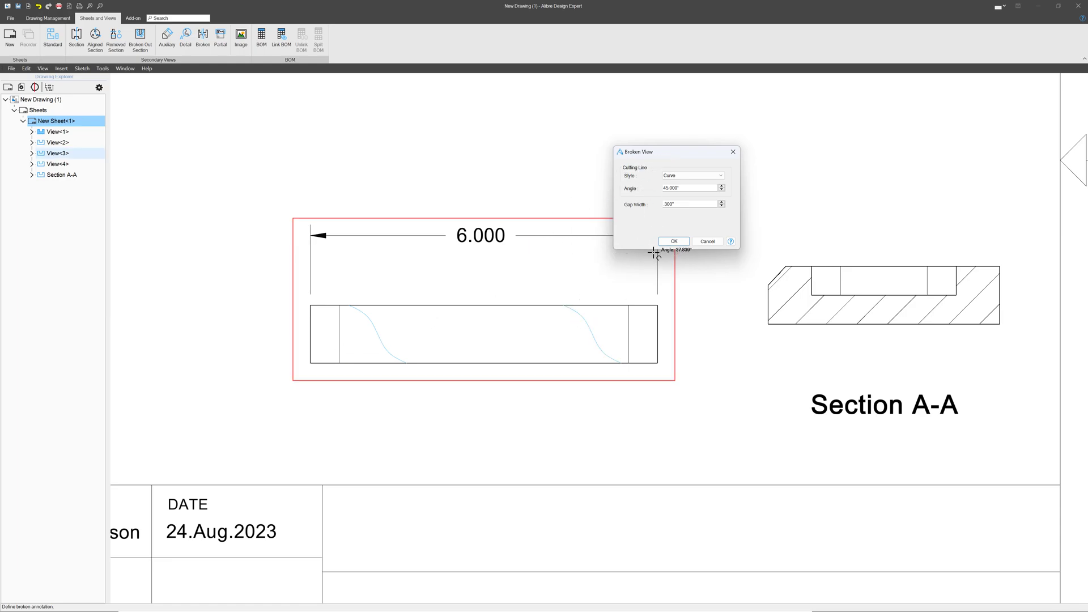
left_click(669, 241)
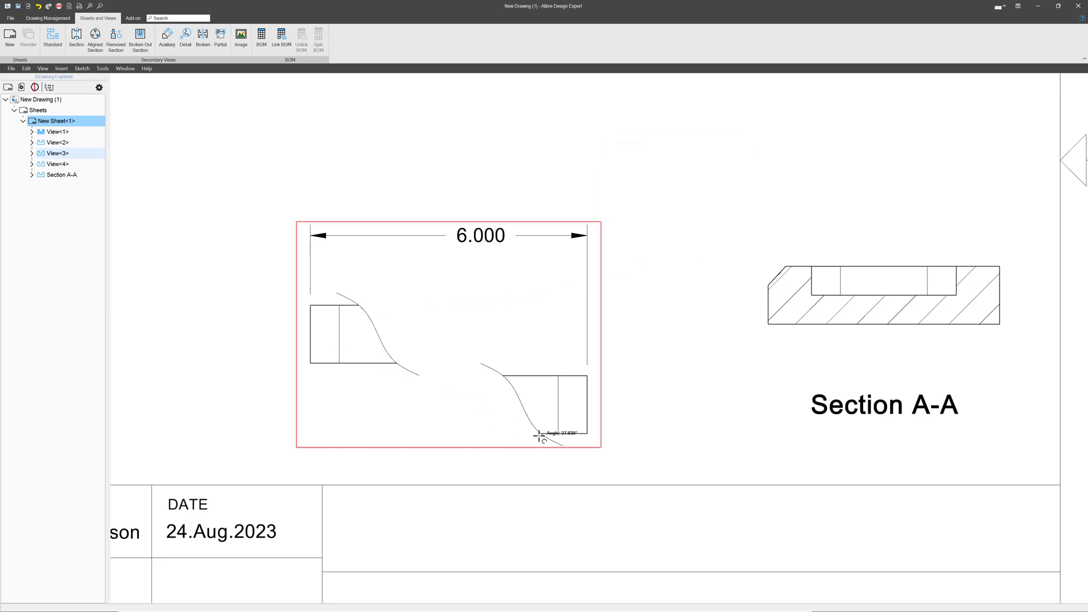
Edit the side view's break to a cutting angle of 0 and a gap width of 0.1 inch.
right_click(384, 345)
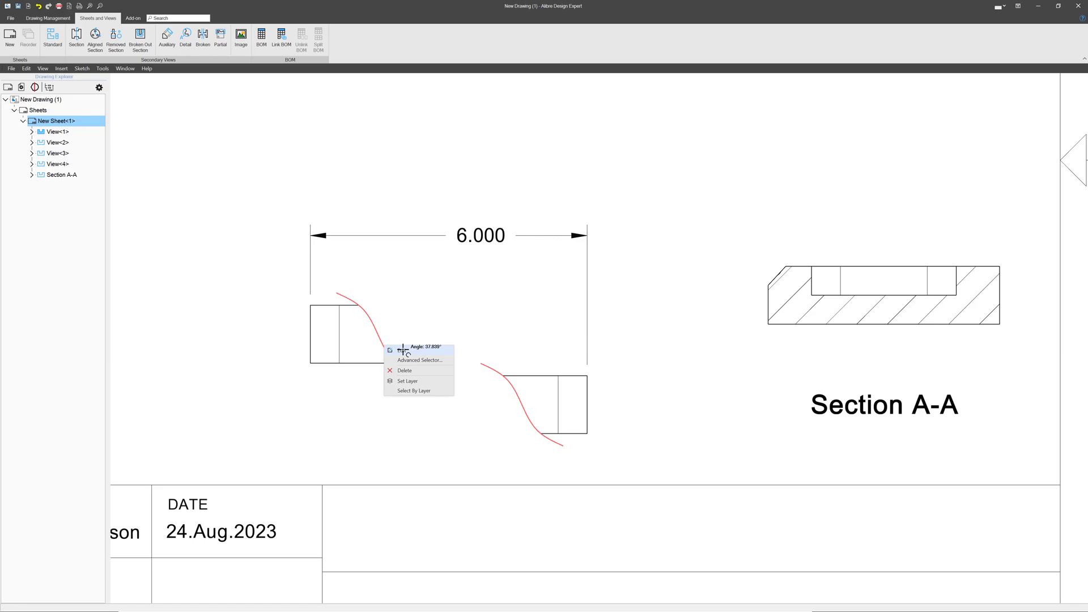
left_click(402, 351)
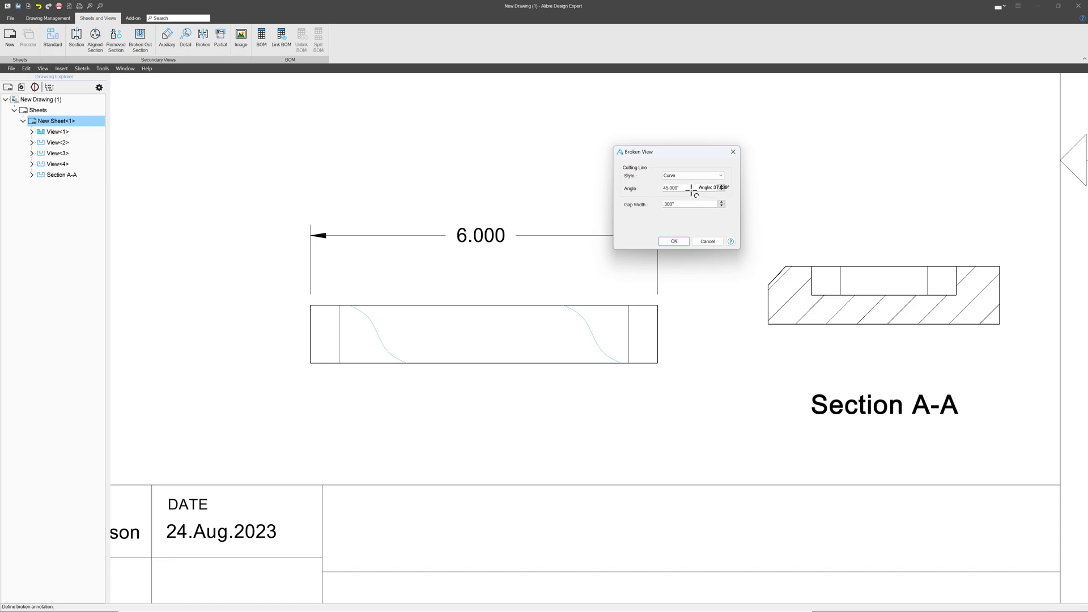
left_click(692, 189)
key("Tab")
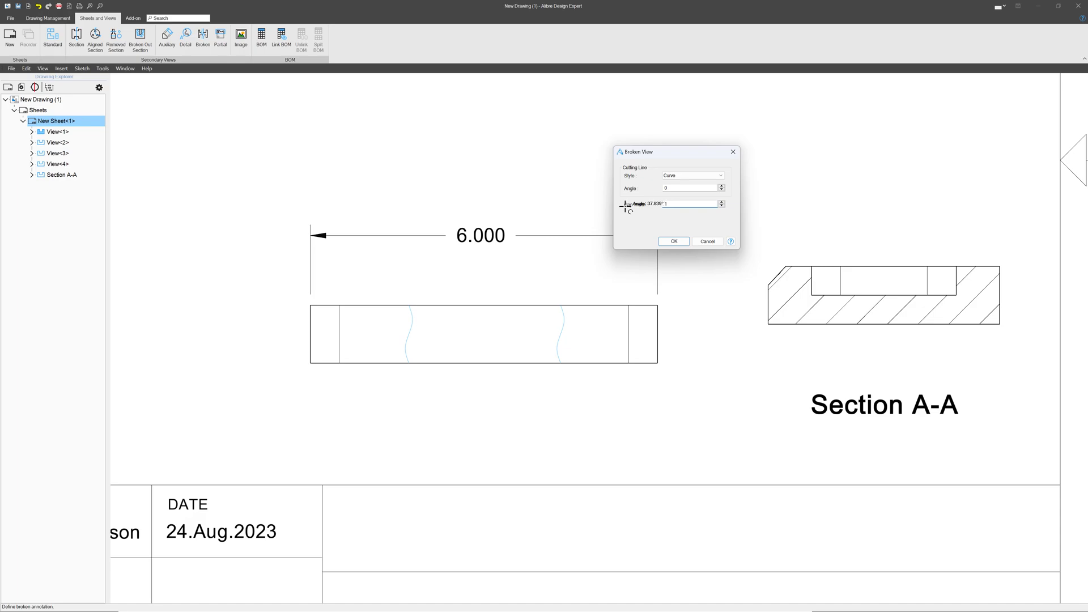
type("1")
left_click(666, 241)
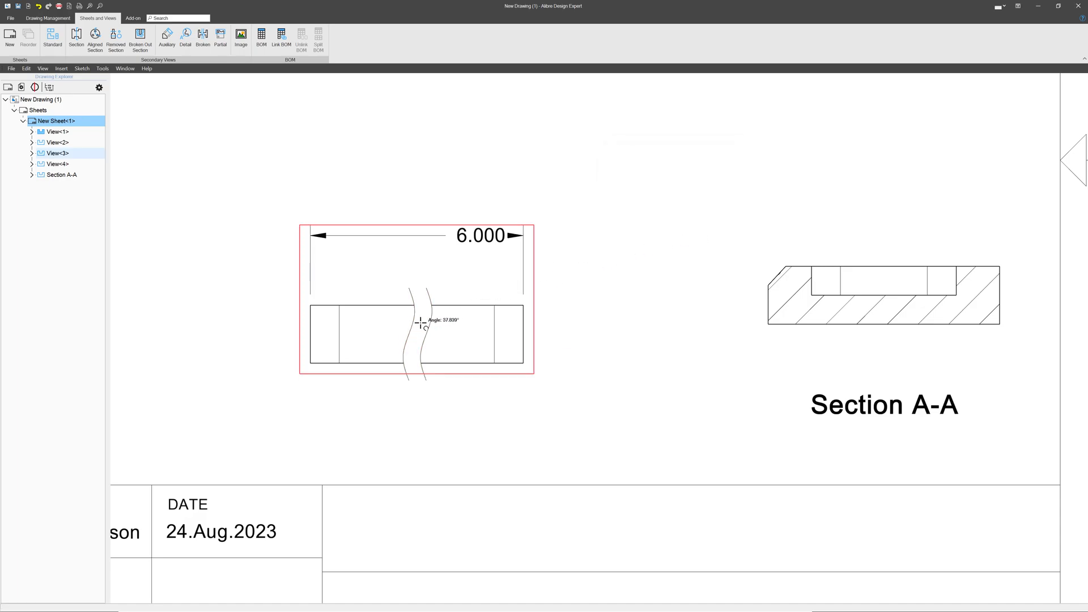
Edit the side view's break to a much wider gap between its two curved cutting lines.
right_click(415, 323)
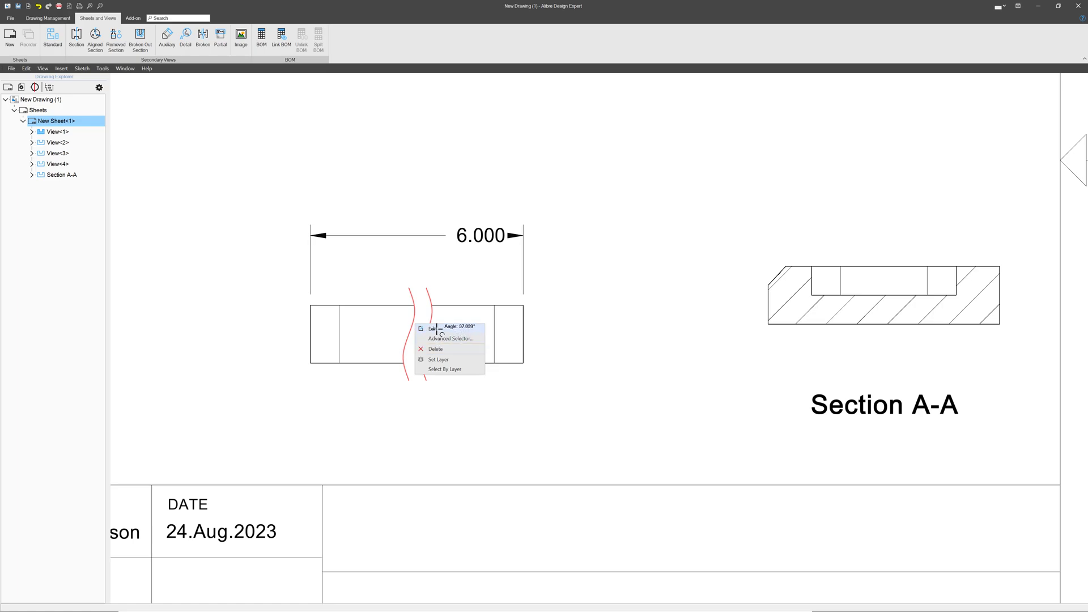
left_click(436, 329)
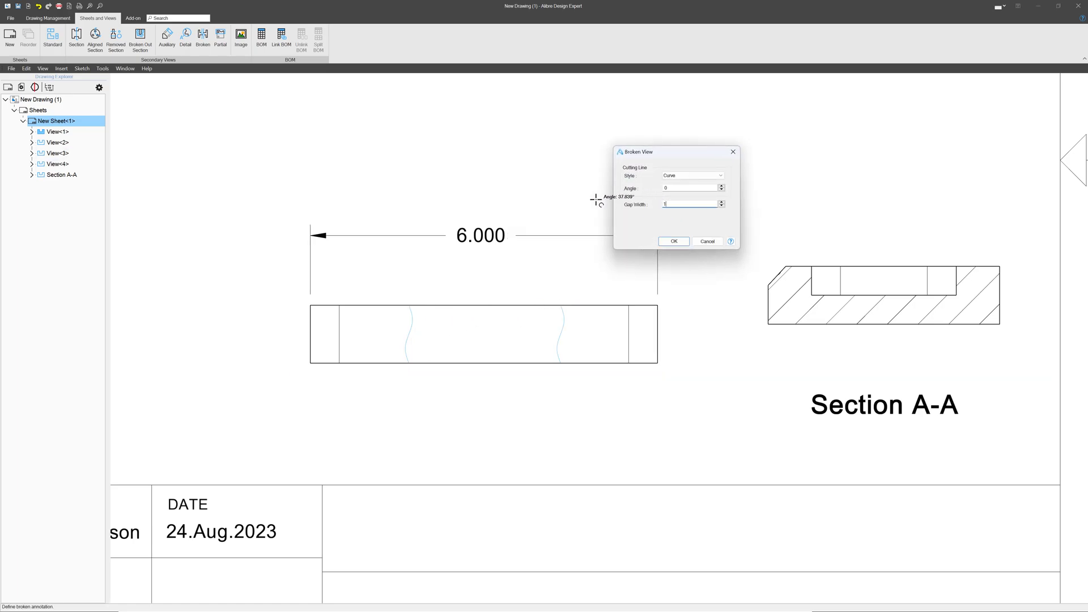
left_click(674, 241)
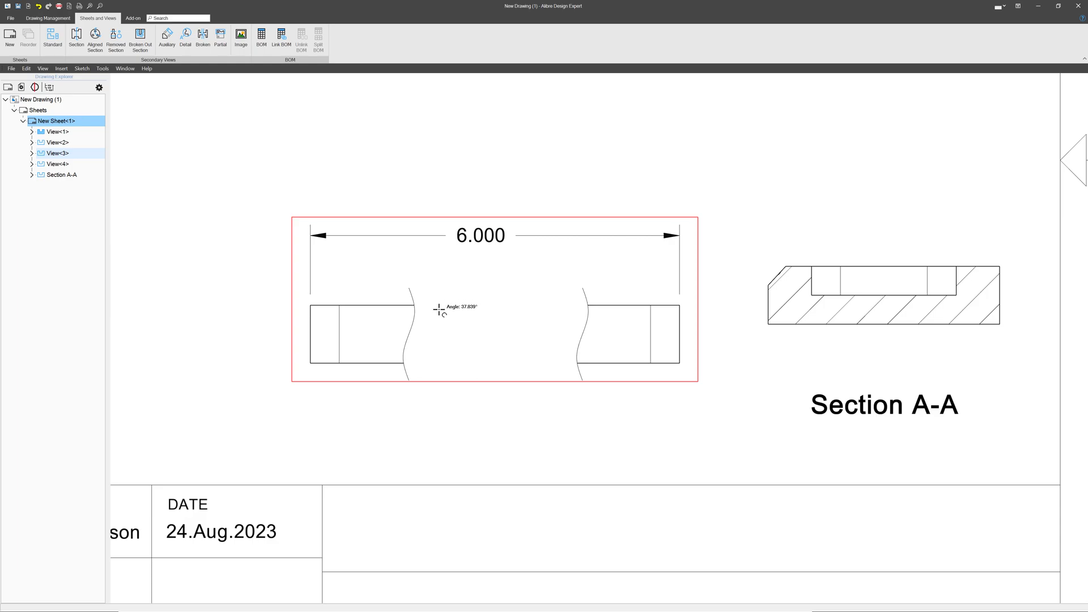
Delete the curved break from the side view to restore its full outline.
right_click(408, 292)
right_click(409, 291)
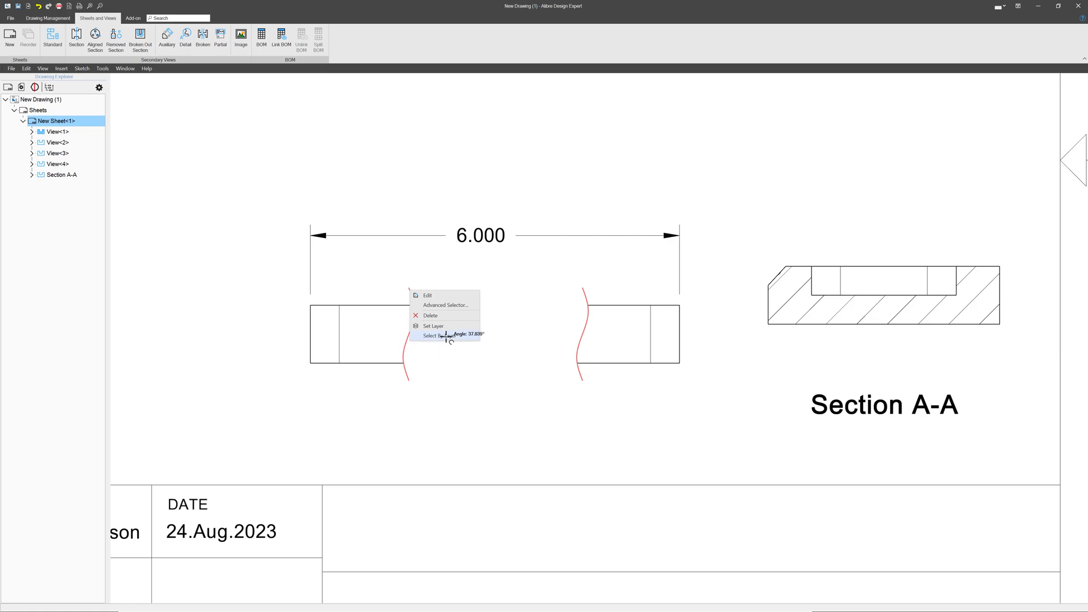
left_click(441, 314)
scroll(571, 359, "down", 6)
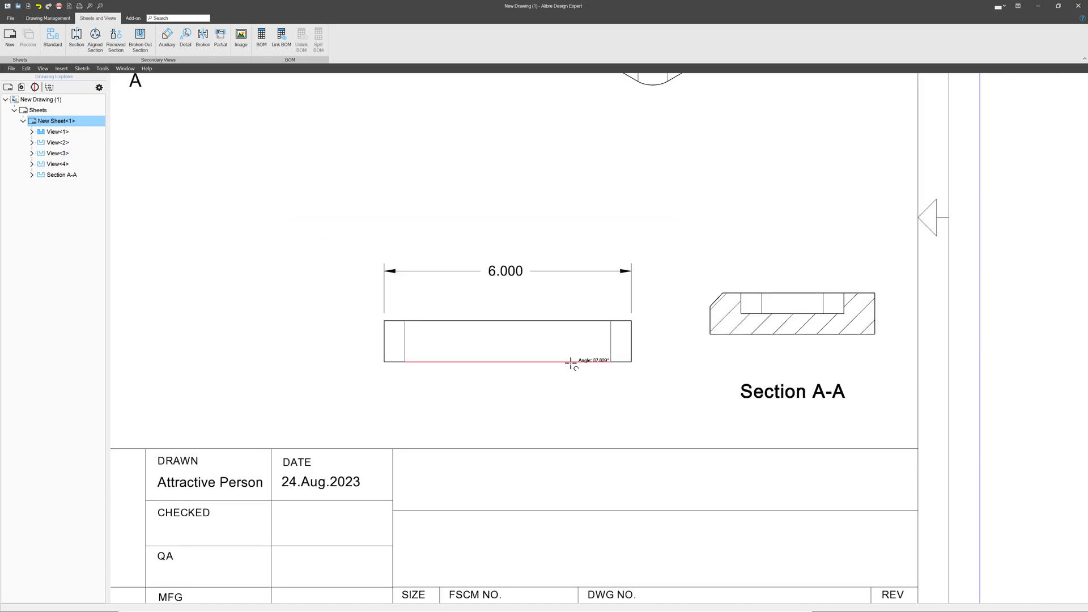
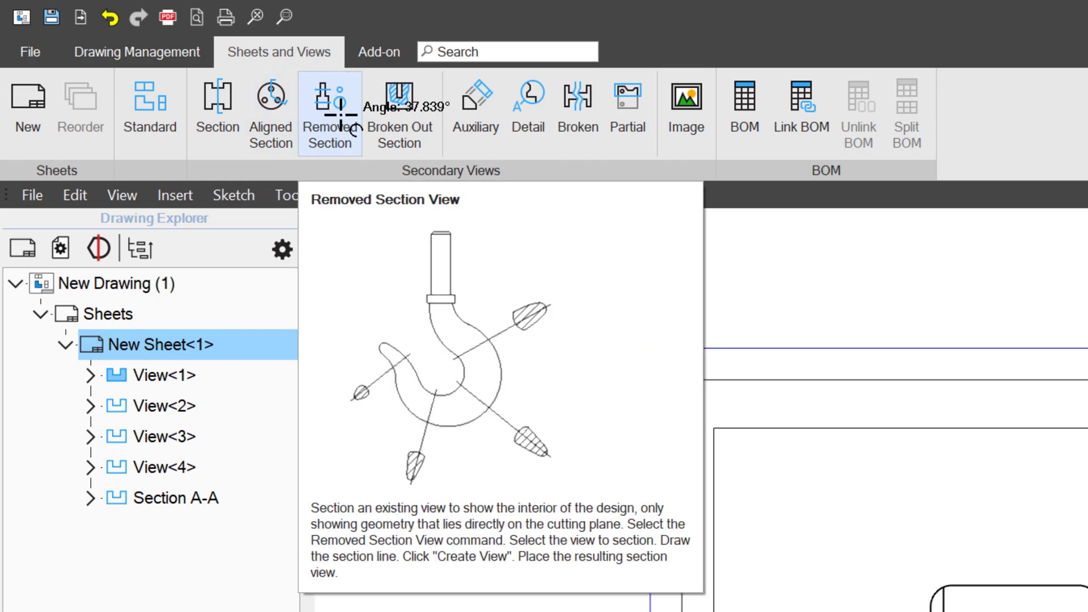
scroll(488, 251, "down", 4)
scroll(372, 207, "up", 3)
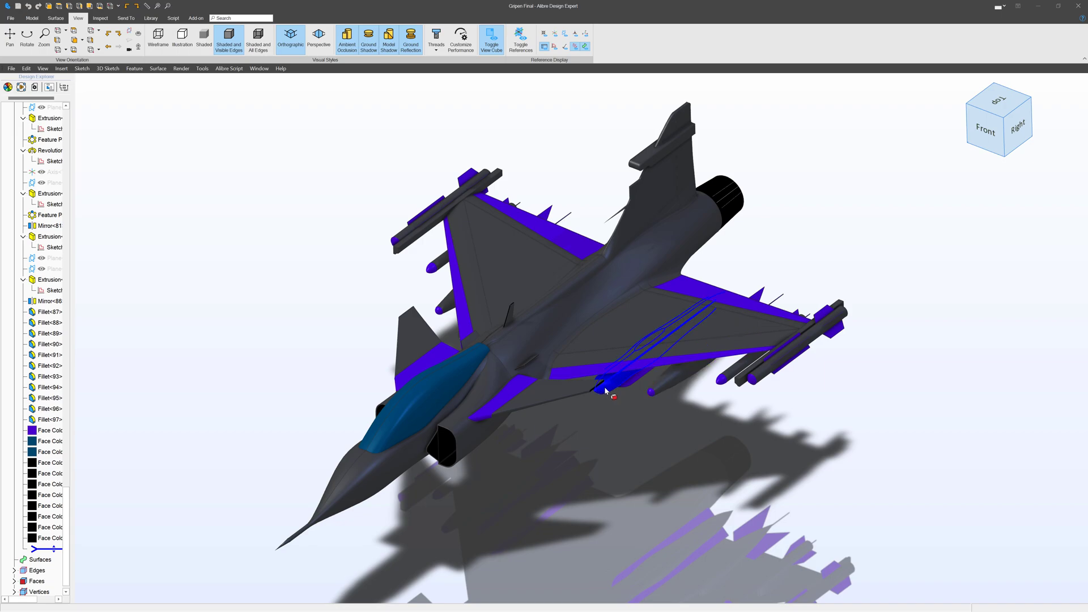
Make a new drawing of the Gripen Final part using the ANSI A Landscape template.
left_click(126, 18)
left_click(43, 38)
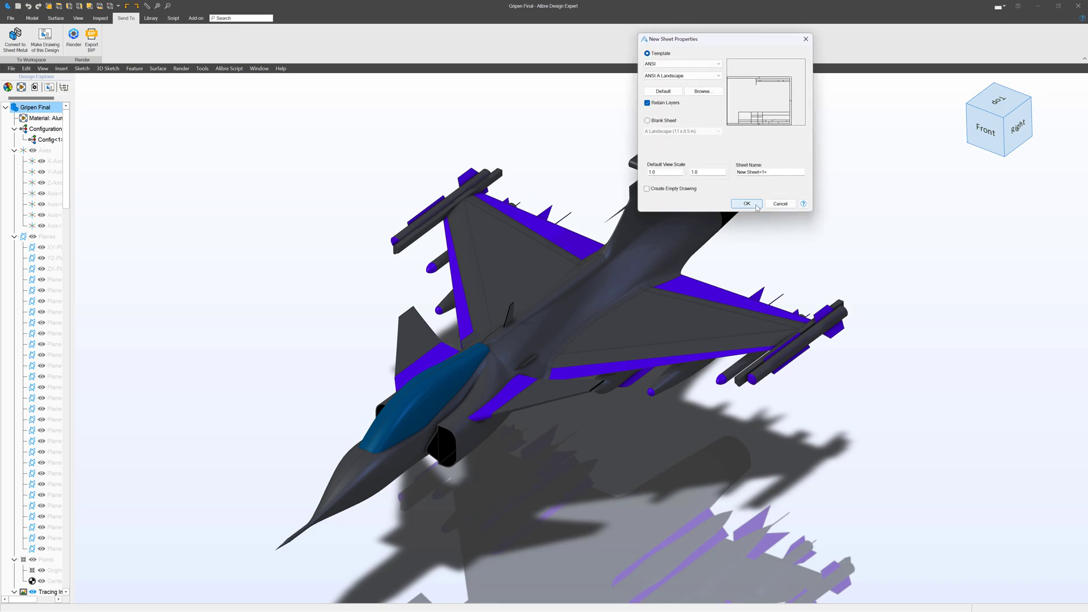
left_click(747, 205)
Reorient the front view to show the aircraft from above with its nose down, and place that single view in the sheet's left half.
left_click(775, 225)
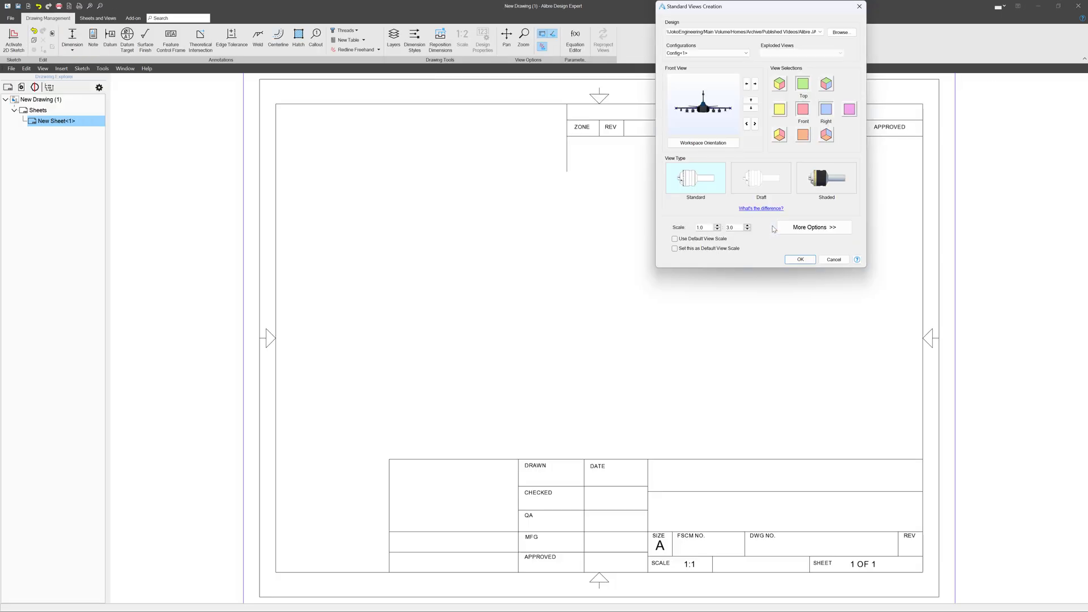
left_click(751, 108)
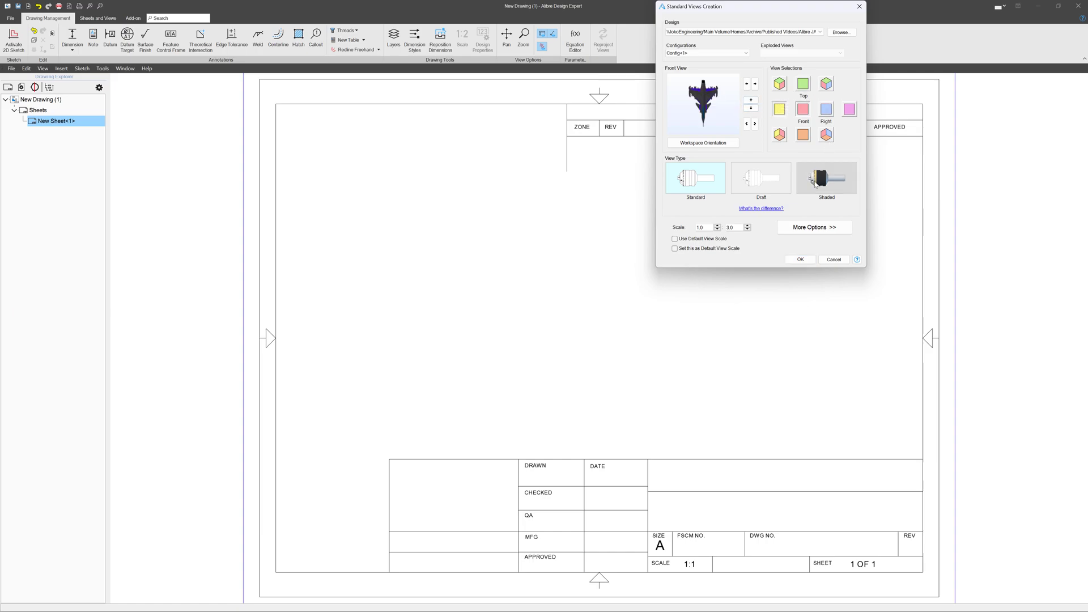
left_click(801, 259)
left_click(412, 342)
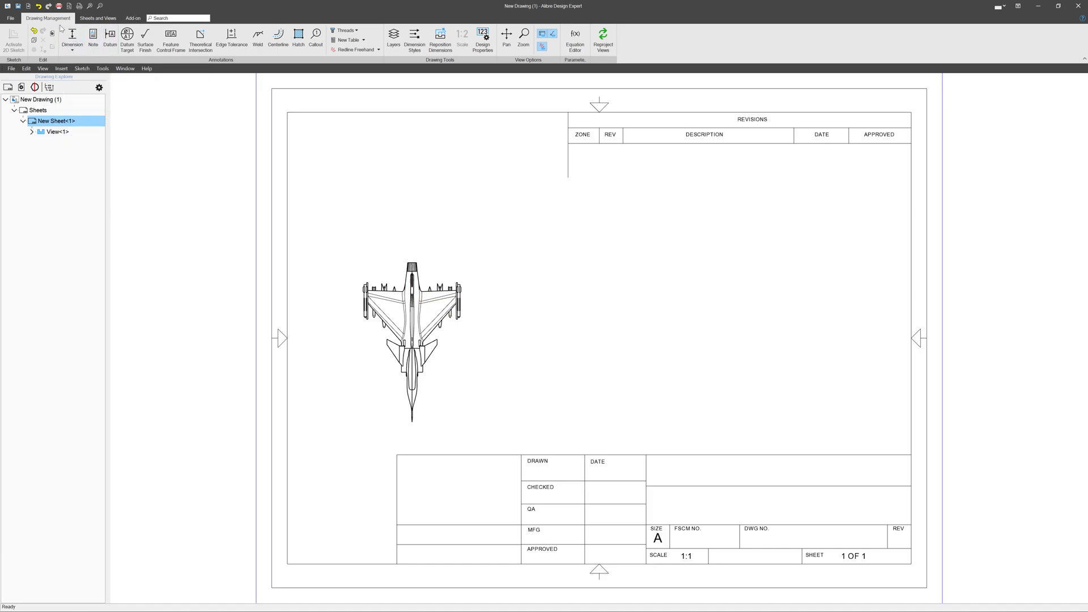
left_click(91, 19)
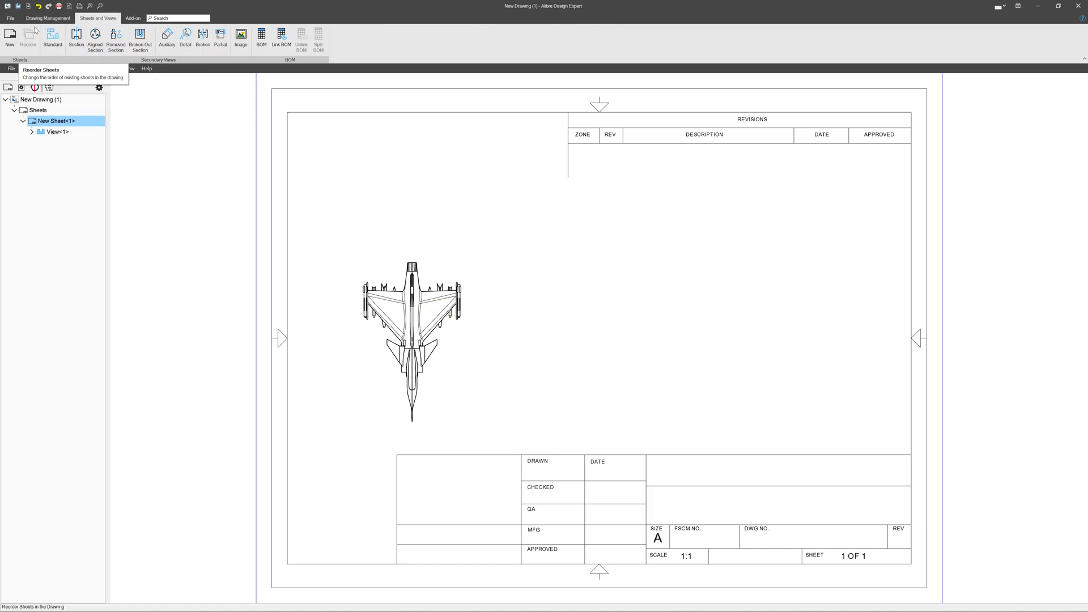
Place a second single top view of the aircraft at 1:3 scale beside the first view and level it with that view.
left_click(59, 42)
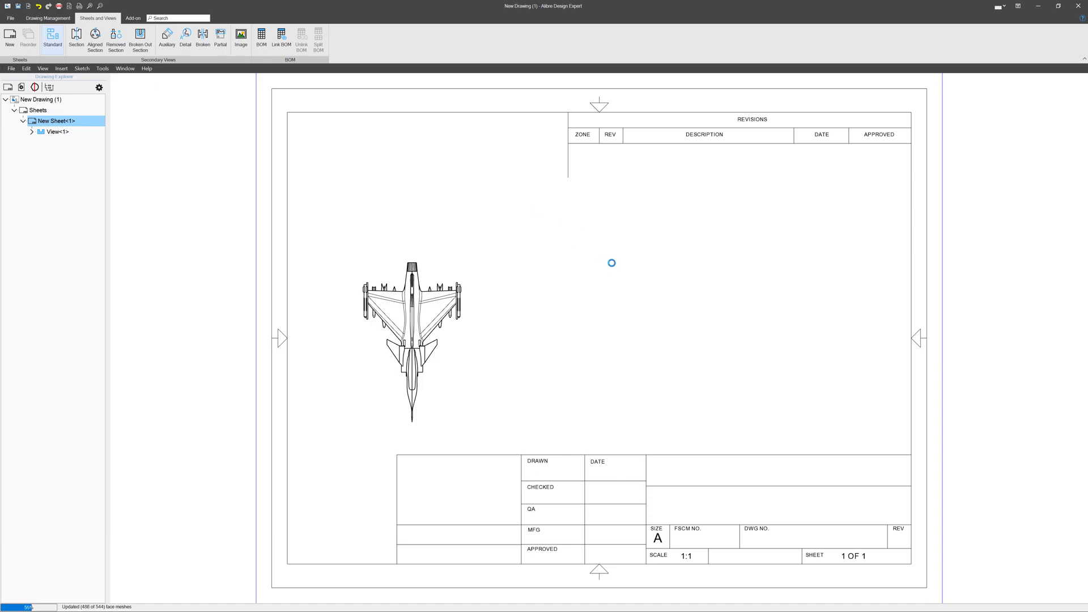
left_click(748, 110)
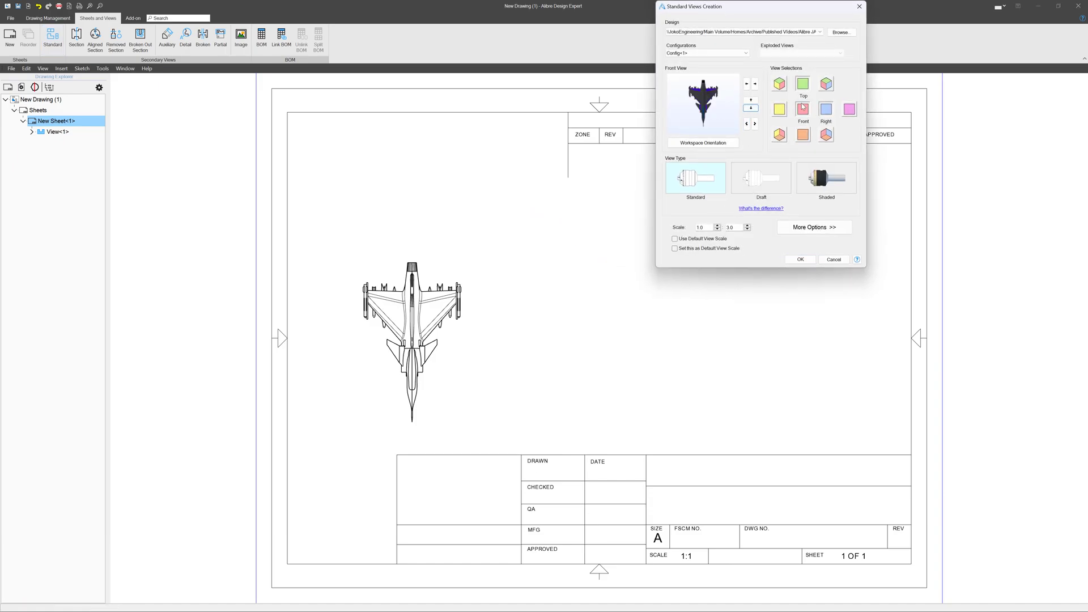
left_click(800, 259)
left_click(544, 350)
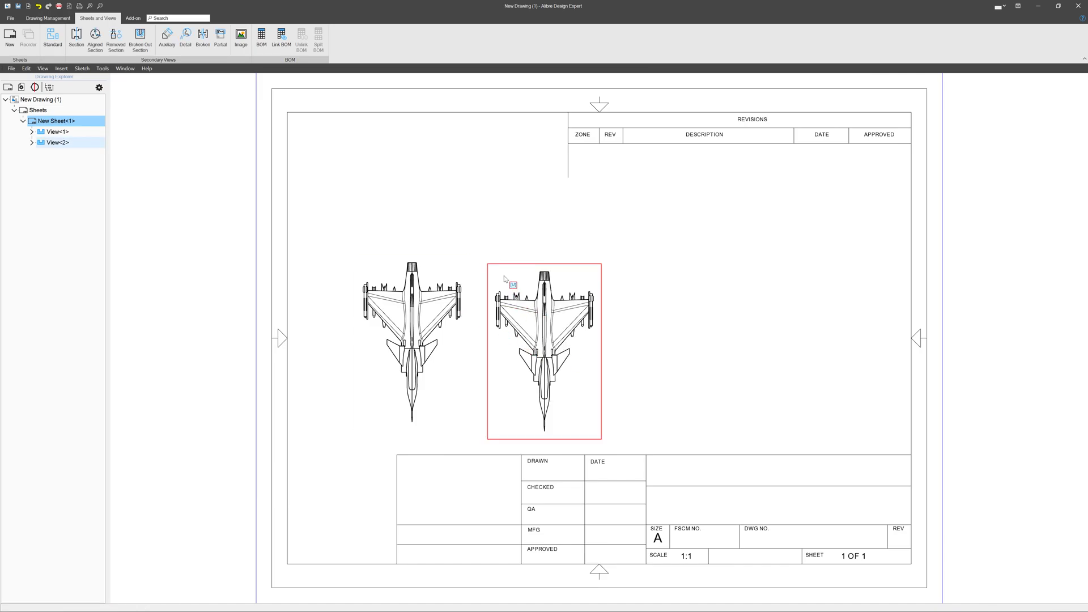
left_click_drag(487, 263, 488, 250)
left_click(303, 146)
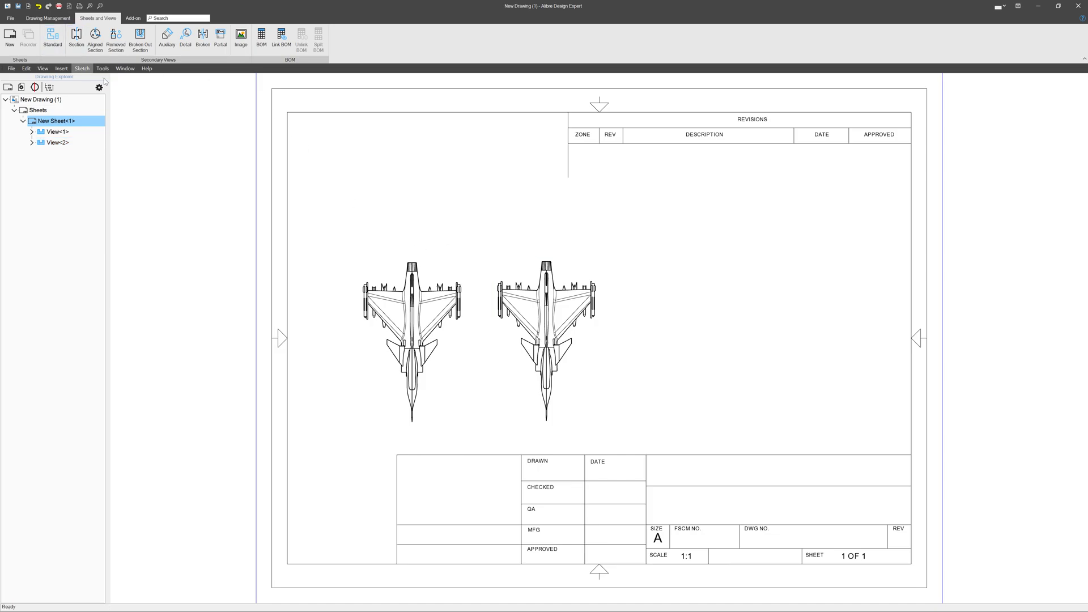
In the first aircraft view's sketch, draw a horizontal line spanning the view and move it up so it crosses the cockpit.
left_click(51, 18)
left_click(376, 318)
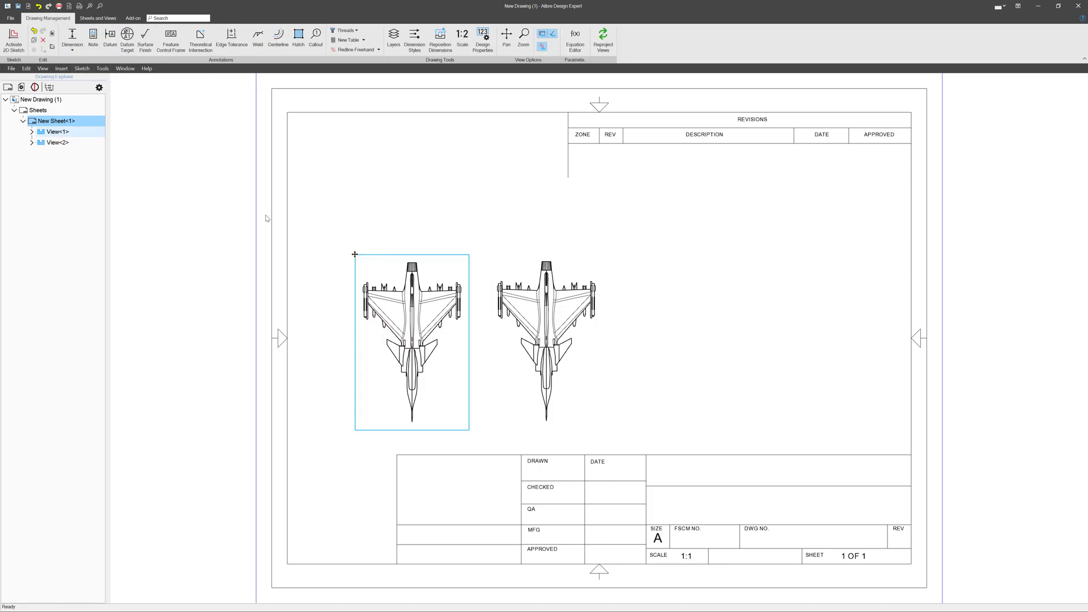
left_click(13, 41)
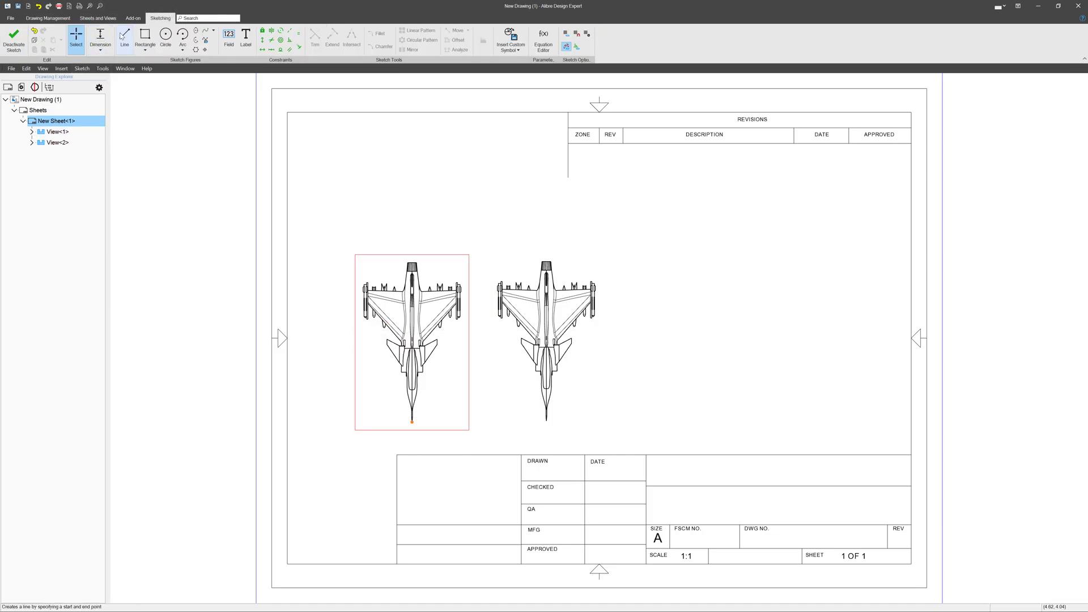
left_click(124, 38)
scroll(398, 303, "up", 3)
scroll(406, 429, "up", 2)
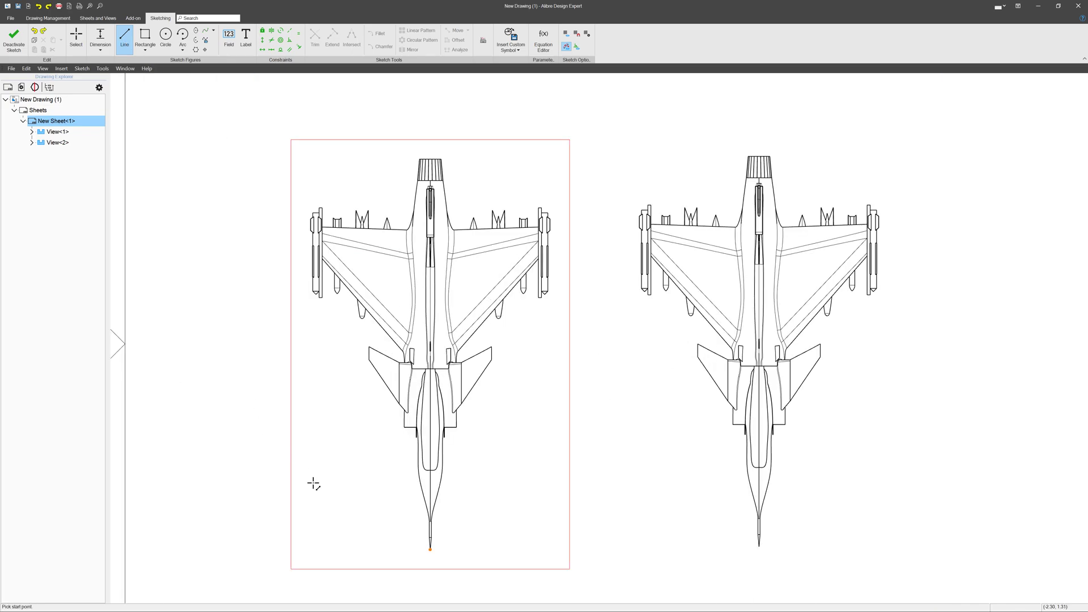
left_click(275, 507)
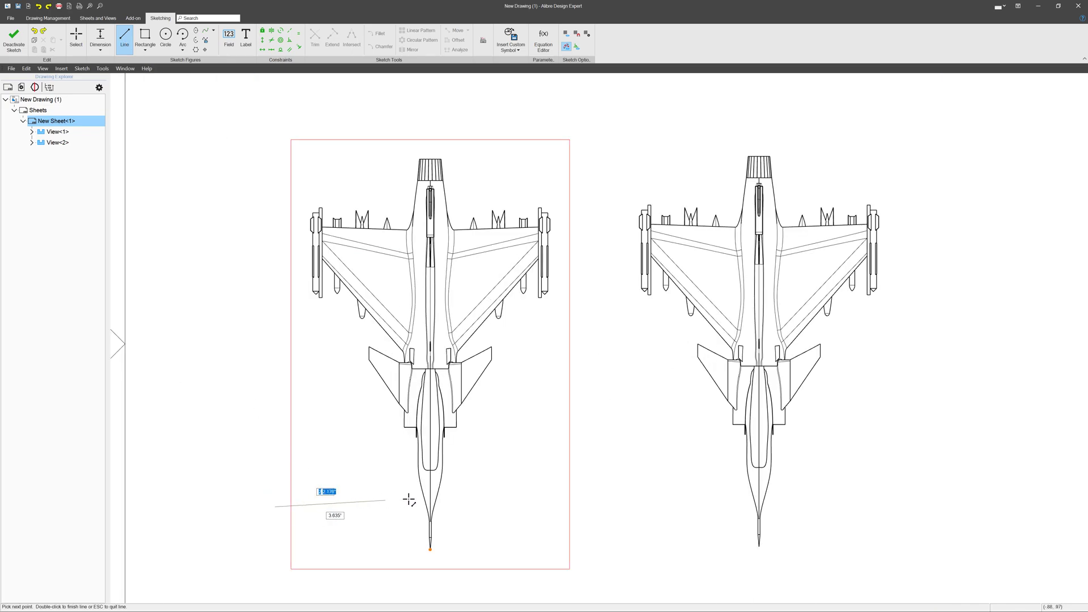
double_click(611, 507)
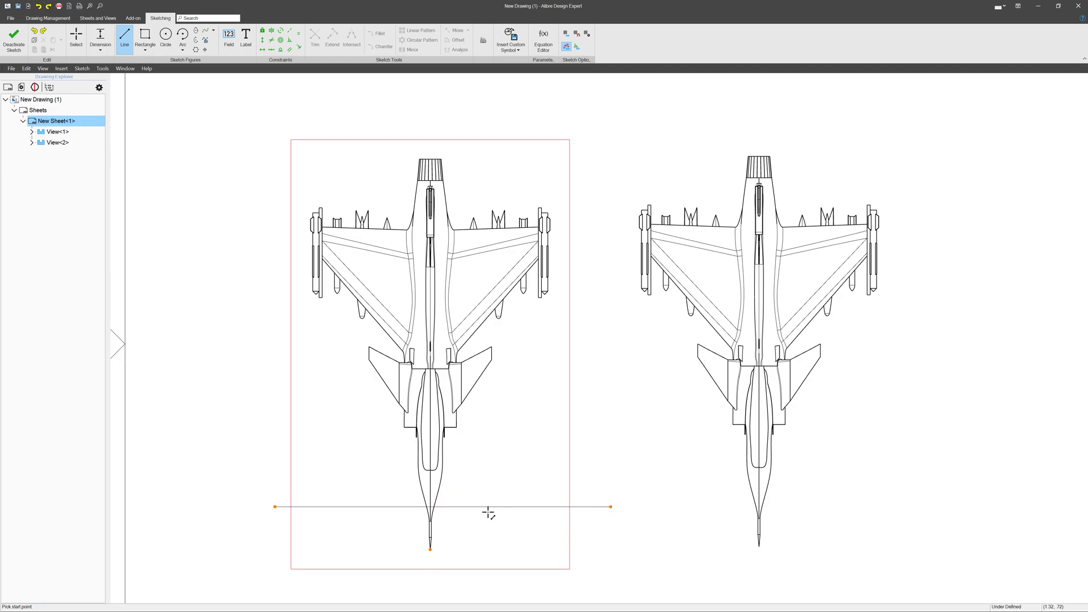
key("Escape")
left_click_drag(446, 506, 440, 455)
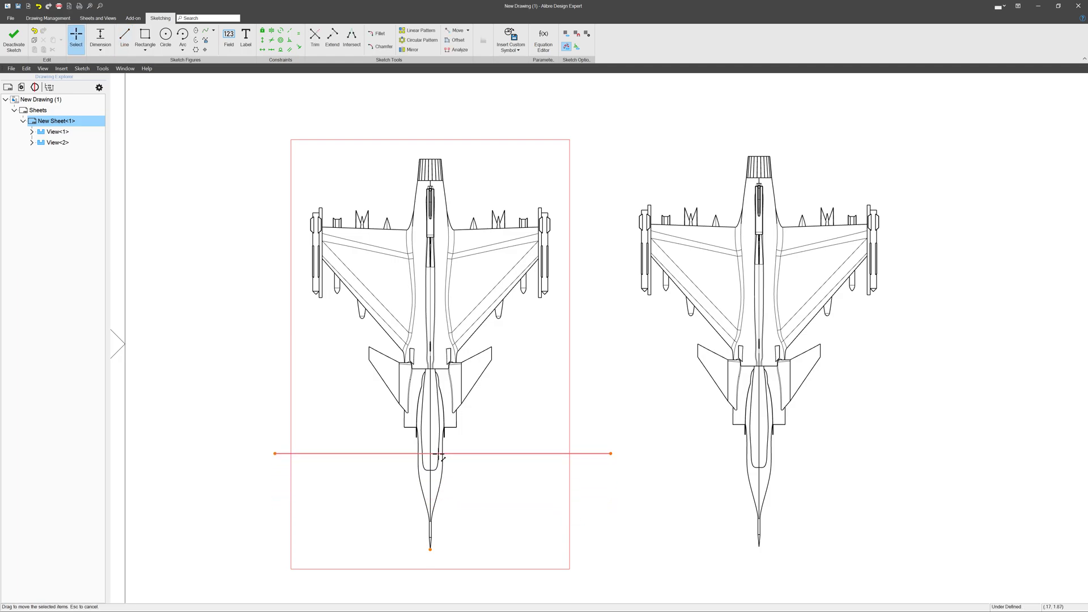
left_click(14, 39)
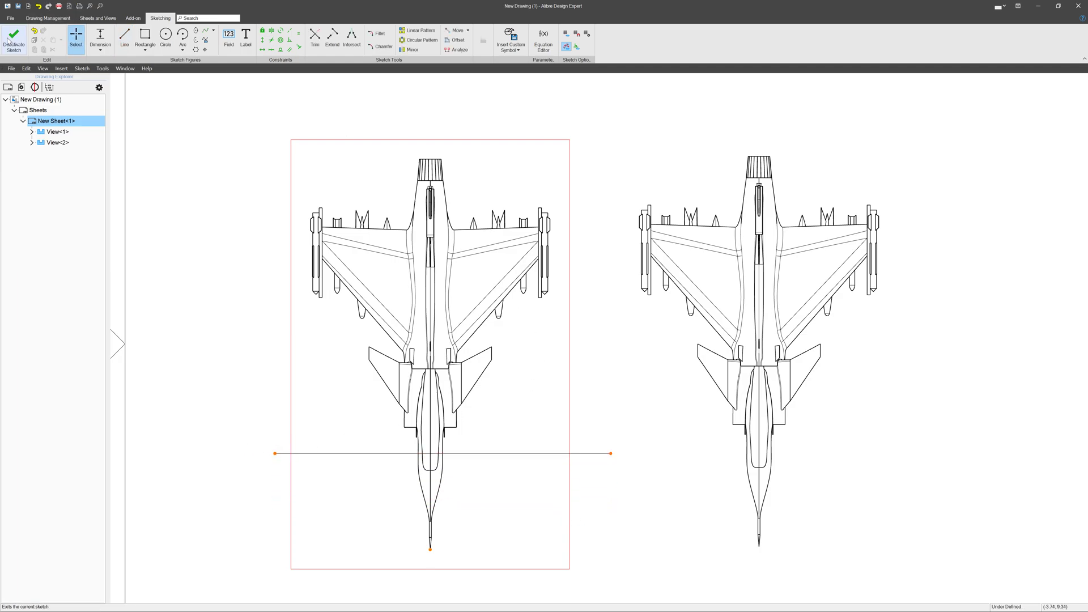
Sketch a horizontal line across the cockpit of the second aircraft view, level with the first view's line, and finish the sketch.
left_click(661, 406)
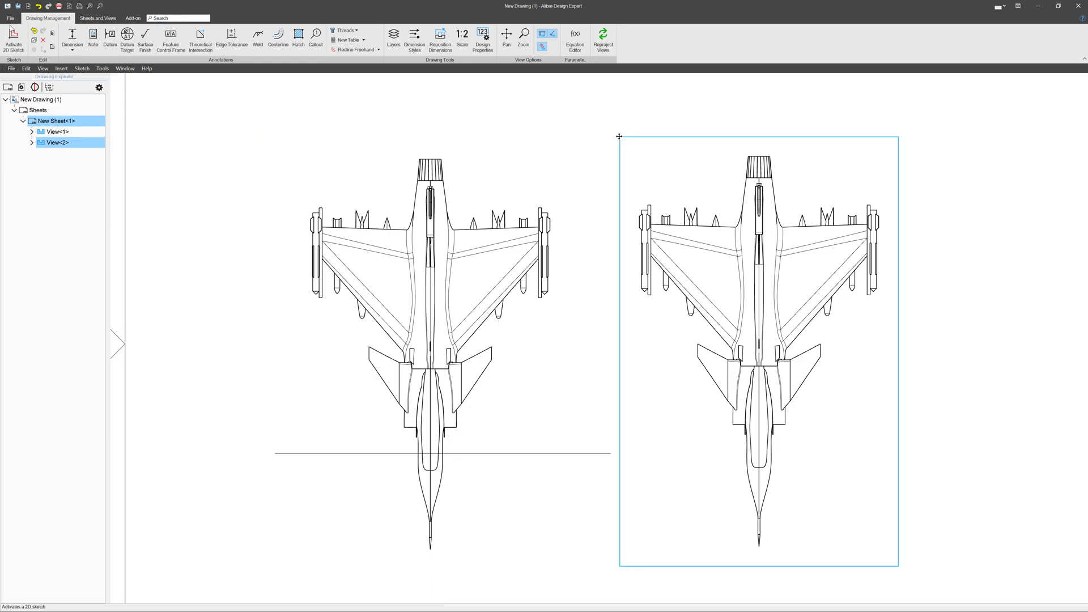
left_click(10, 28)
left_click(125, 37)
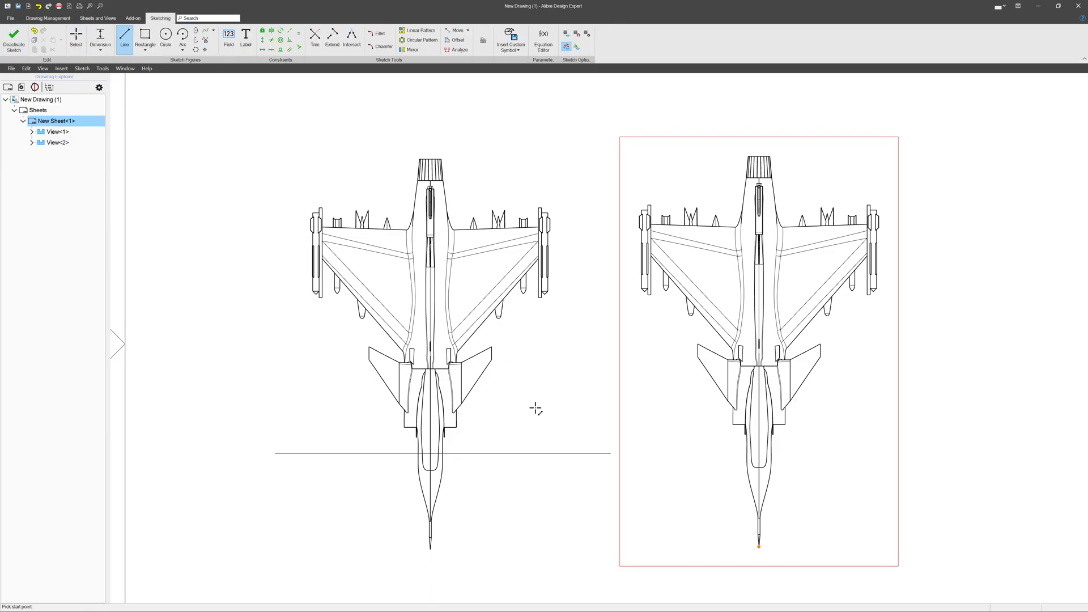
left_click(624, 453)
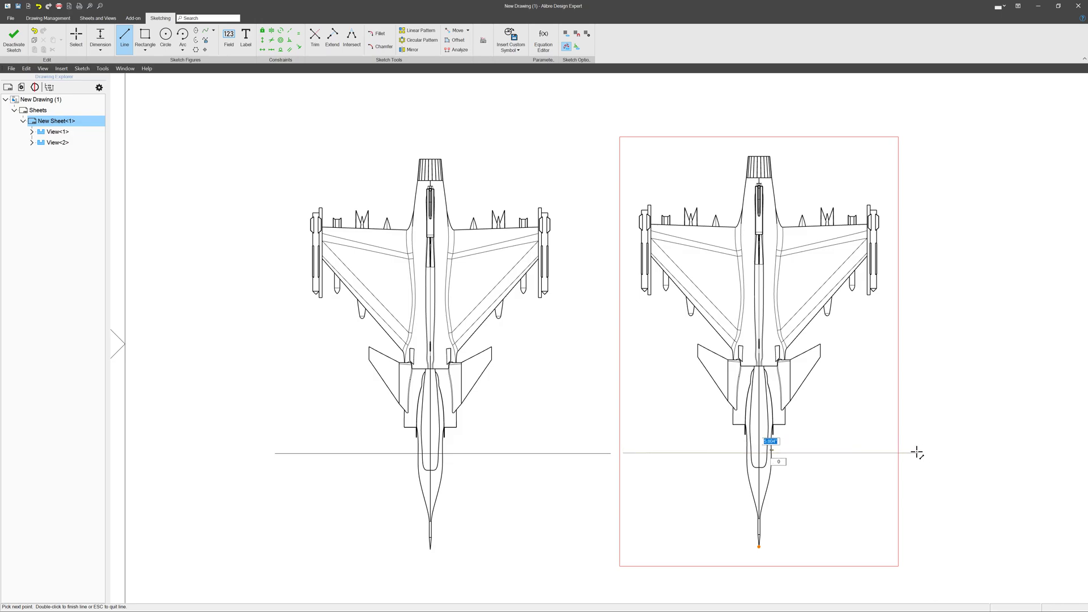
double_click(905, 453)
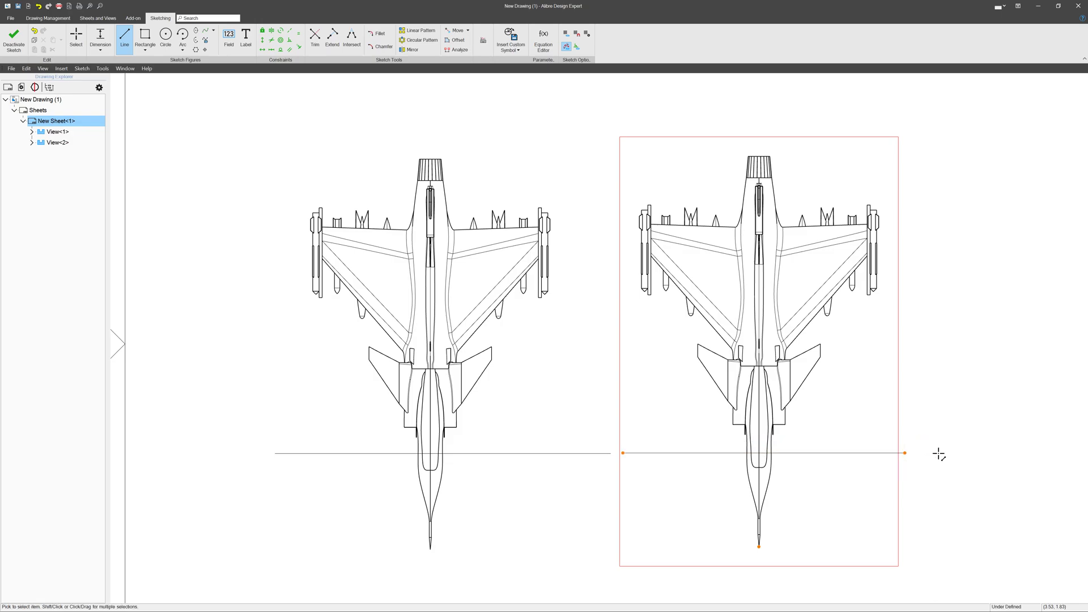
key("Escape")
scroll(248, 382, "down", 5)
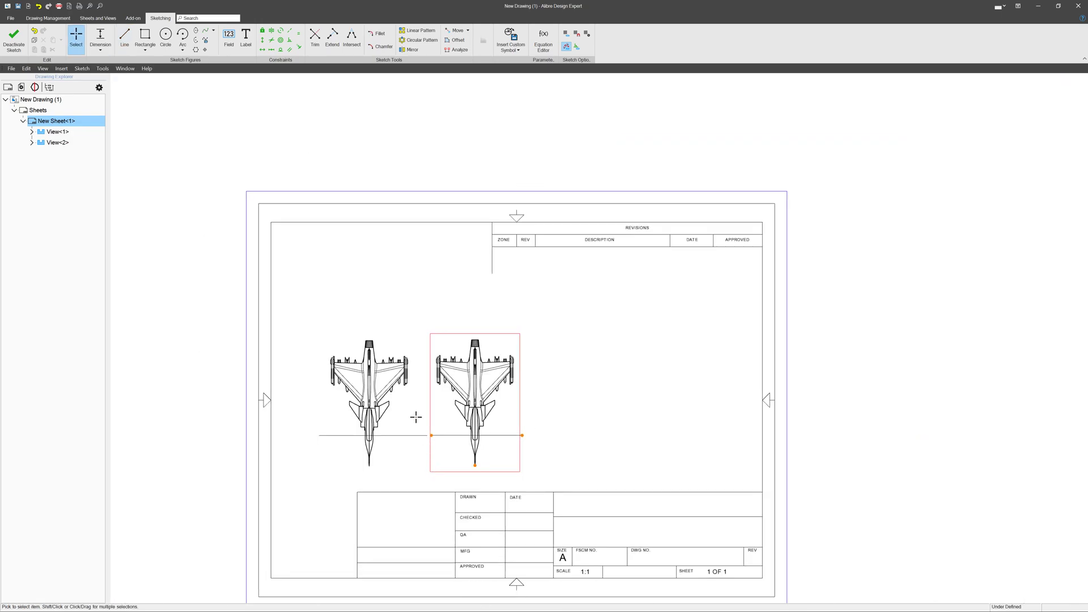
scroll(396, 335, "up", 3)
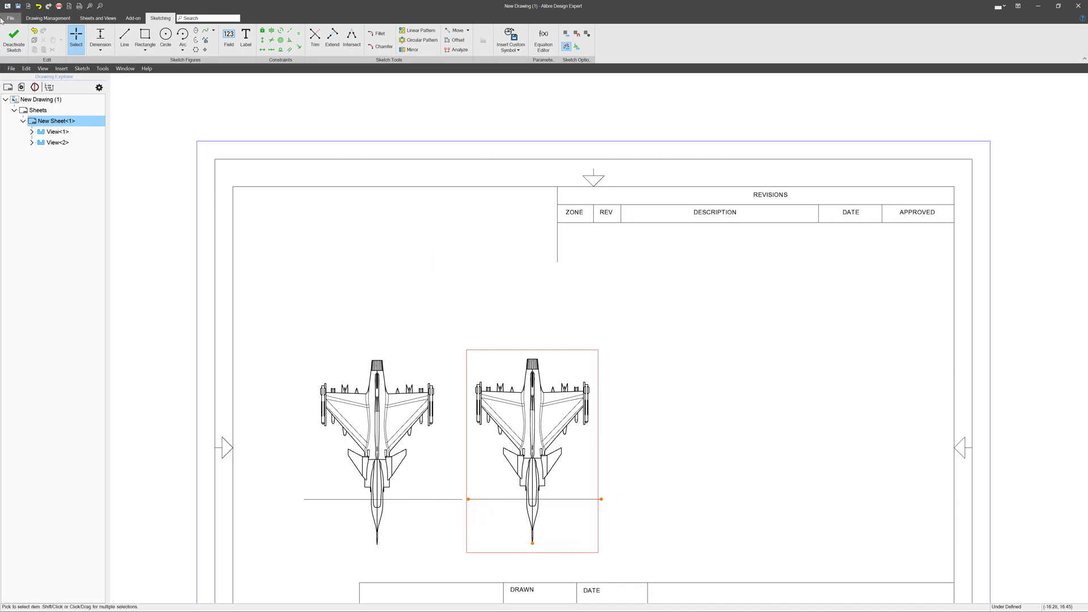
left_click(14, 40)
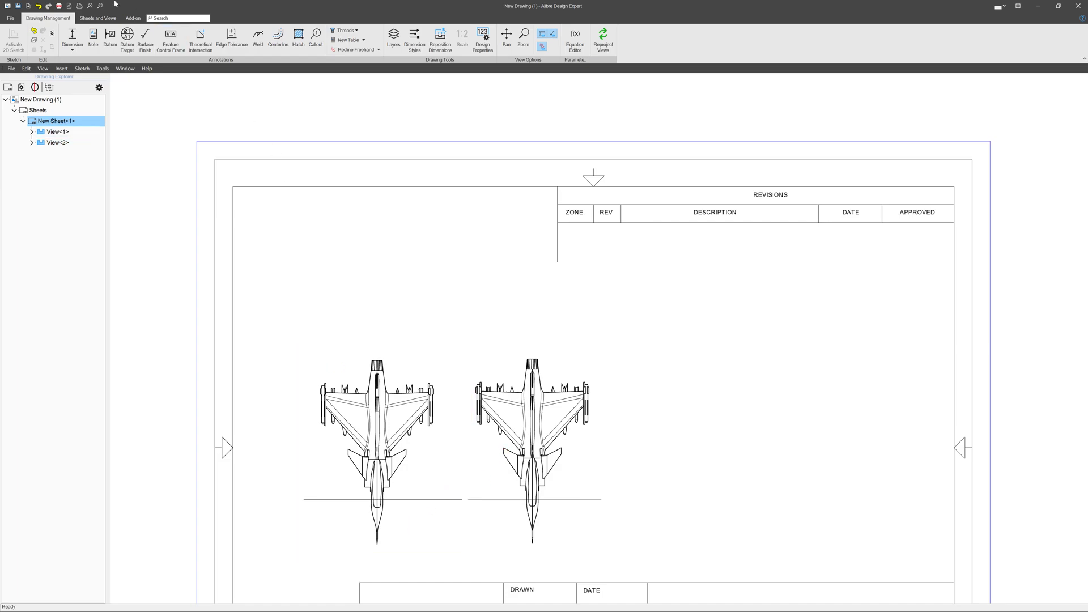
Create a section view from the first aircraft's cockpit line, looking toward the tail, and place it above that view.
left_click(98, 17)
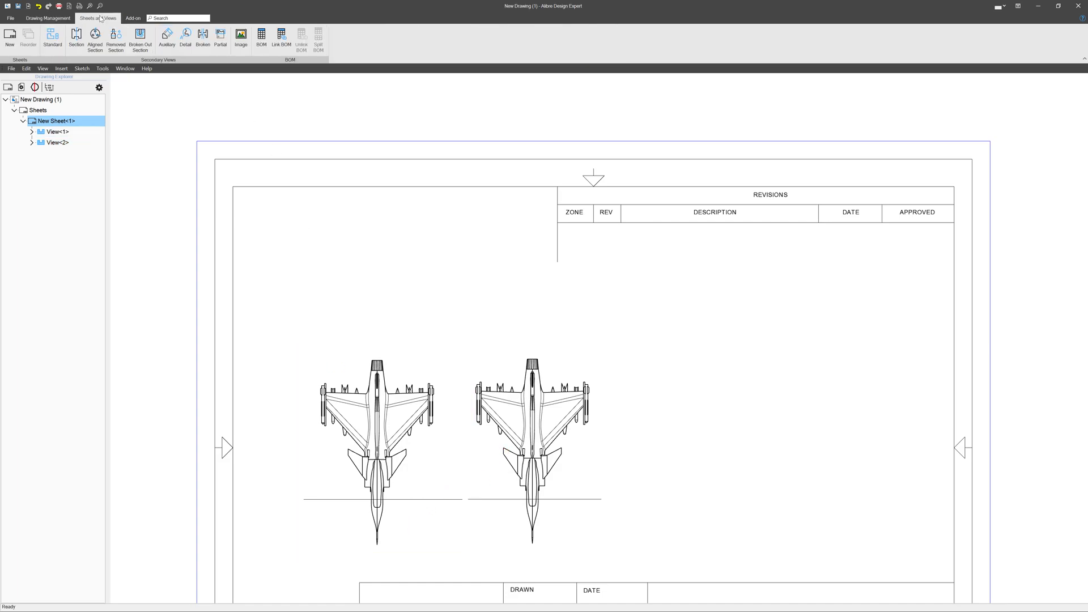
left_click(77, 38)
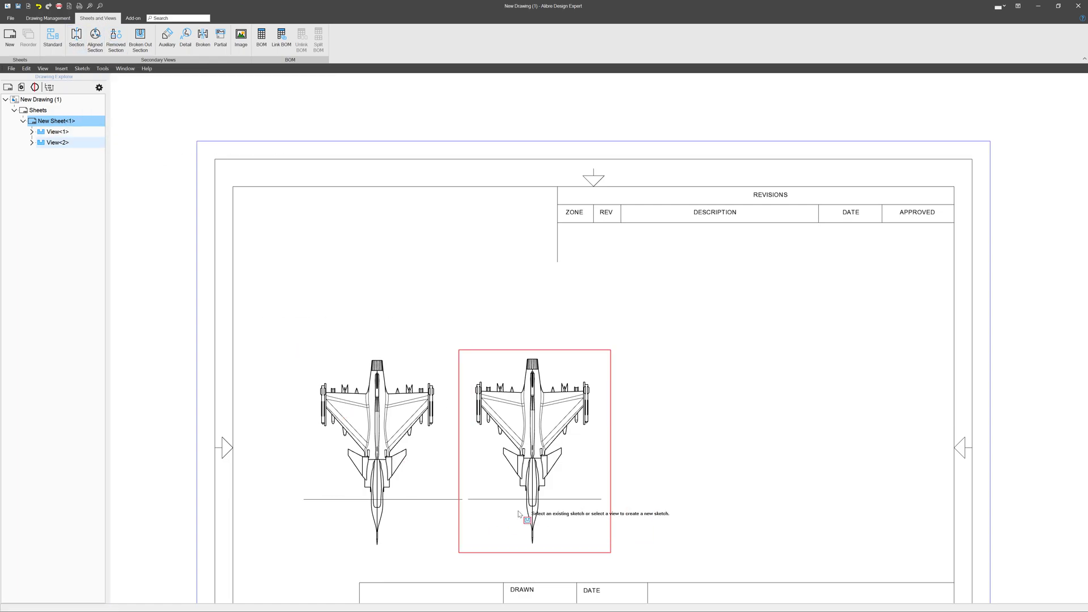
left_click(404, 500)
left_click(381, 269)
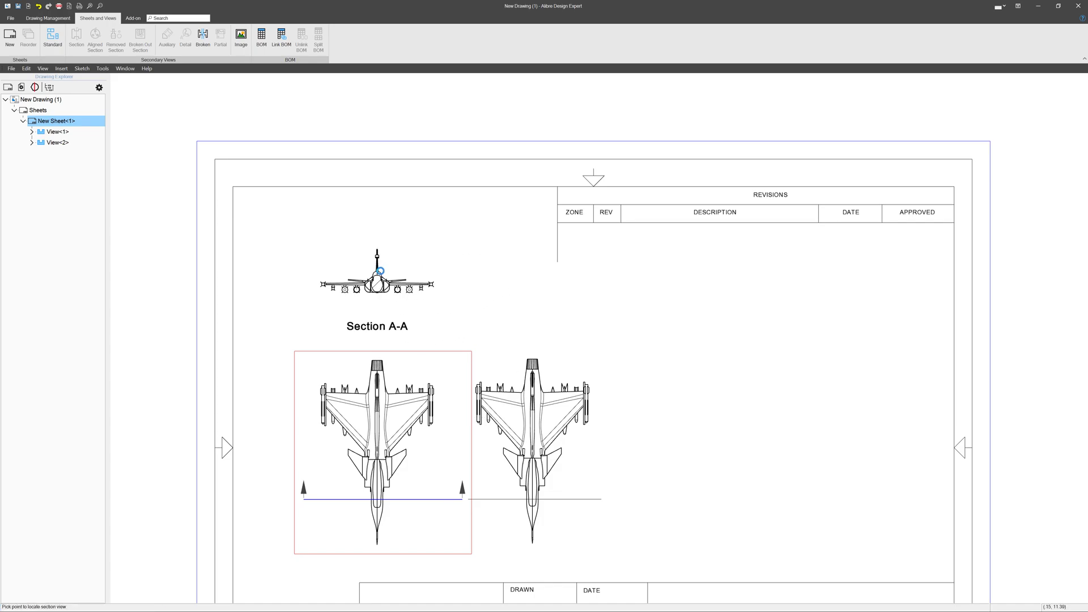
left_click(381, 271)
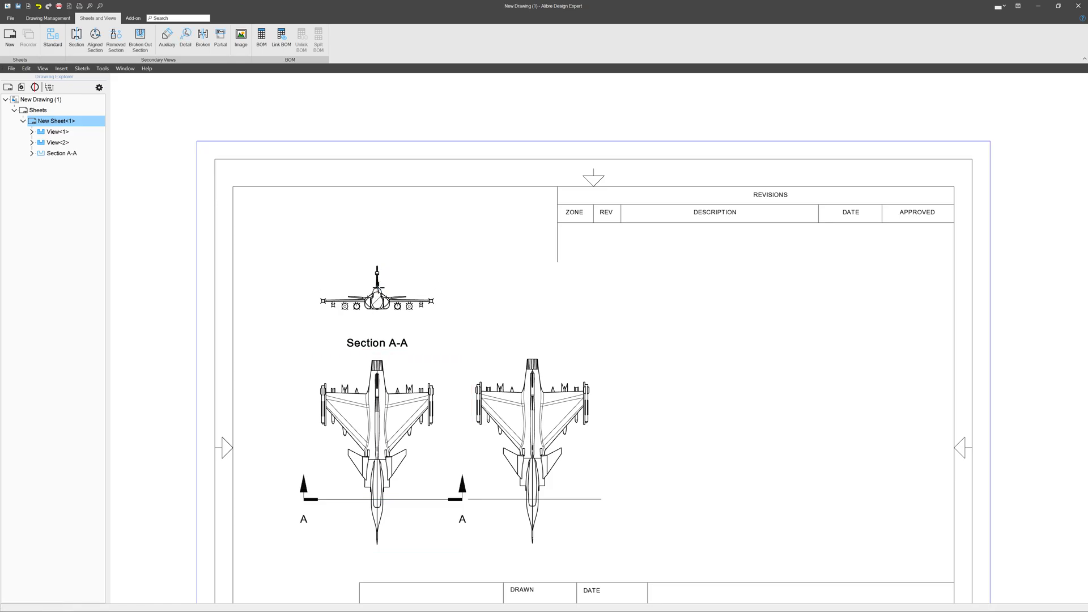
Examine the cut fuselage profile and the geometry behind the cutting plane in Section A-A.
scroll(379, 295, "up", 4)
scroll(378, 296, "up", 2)
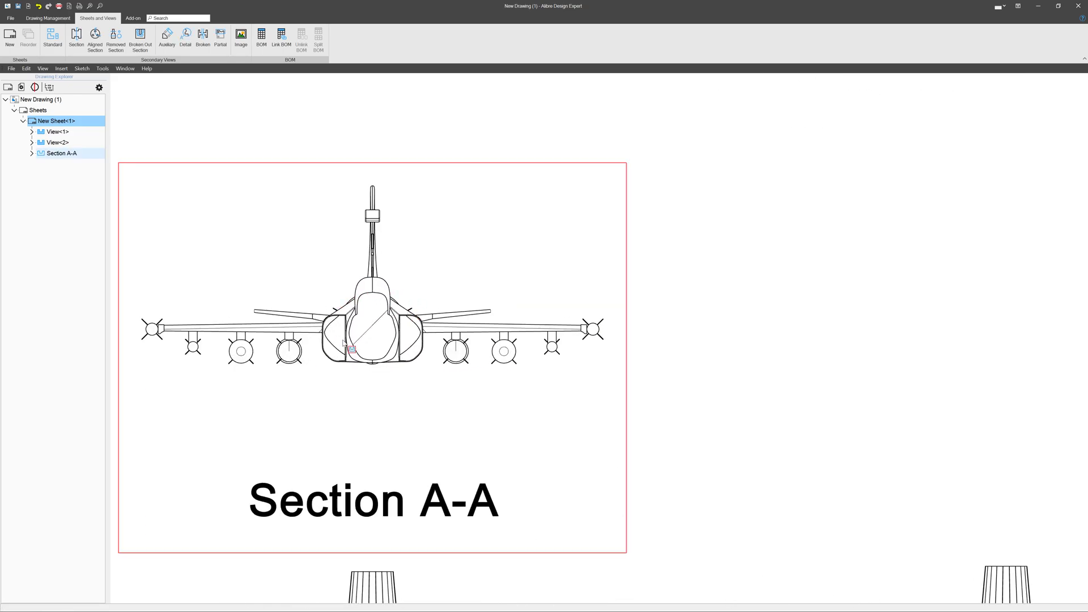
scroll(341, 342, "up", 4)
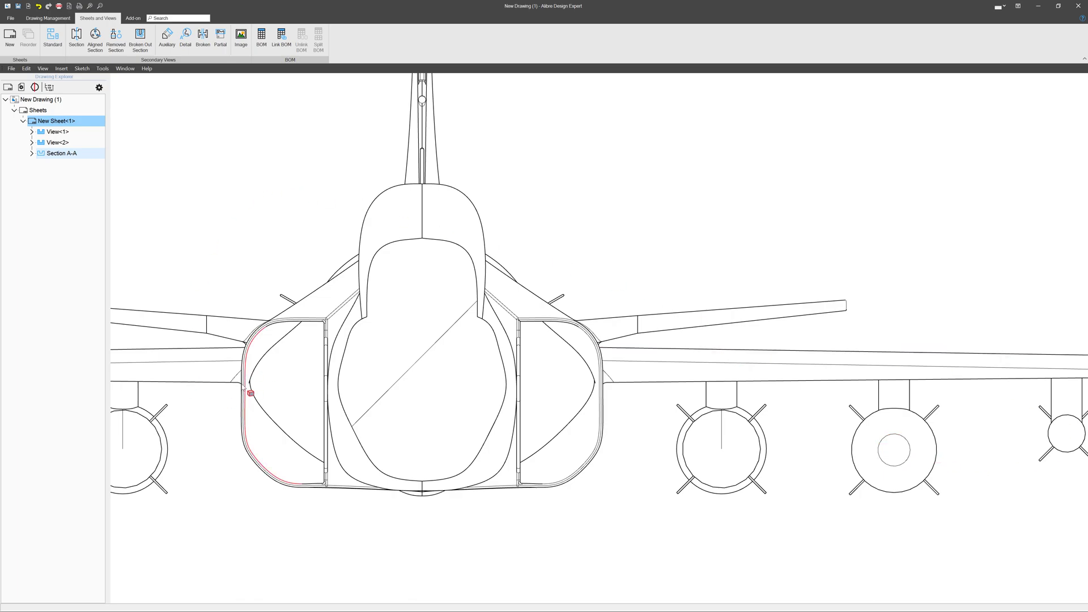
scroll(418, 348, "down", 5)
scroll(419, 348, "down", 3)
scroll(470, 456, "up", 4)
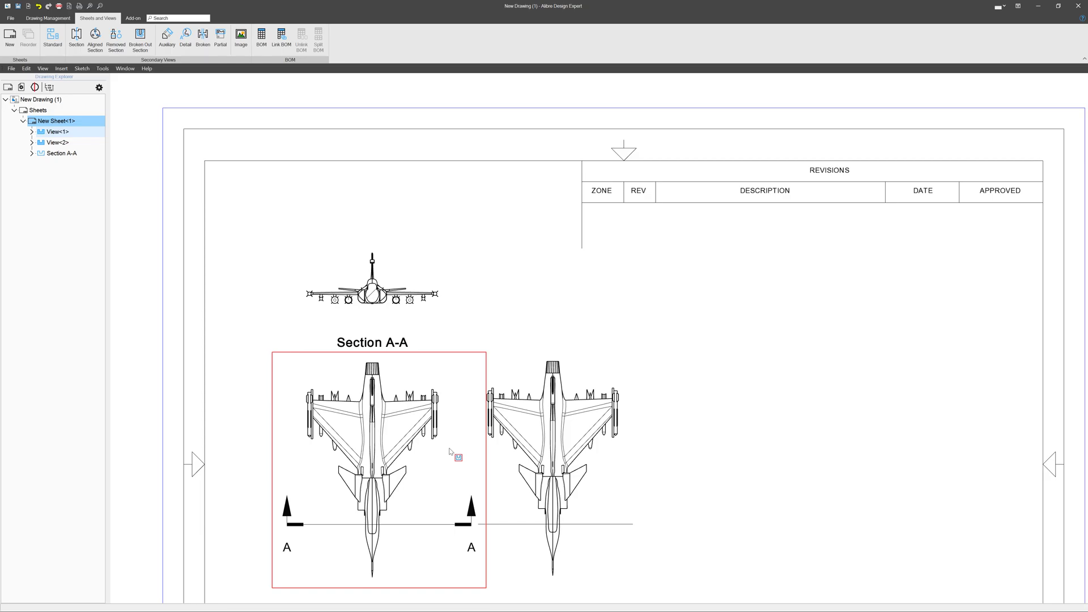
scroll(451, 452, "down", 2)
scroll(563, 559, "up", 4)
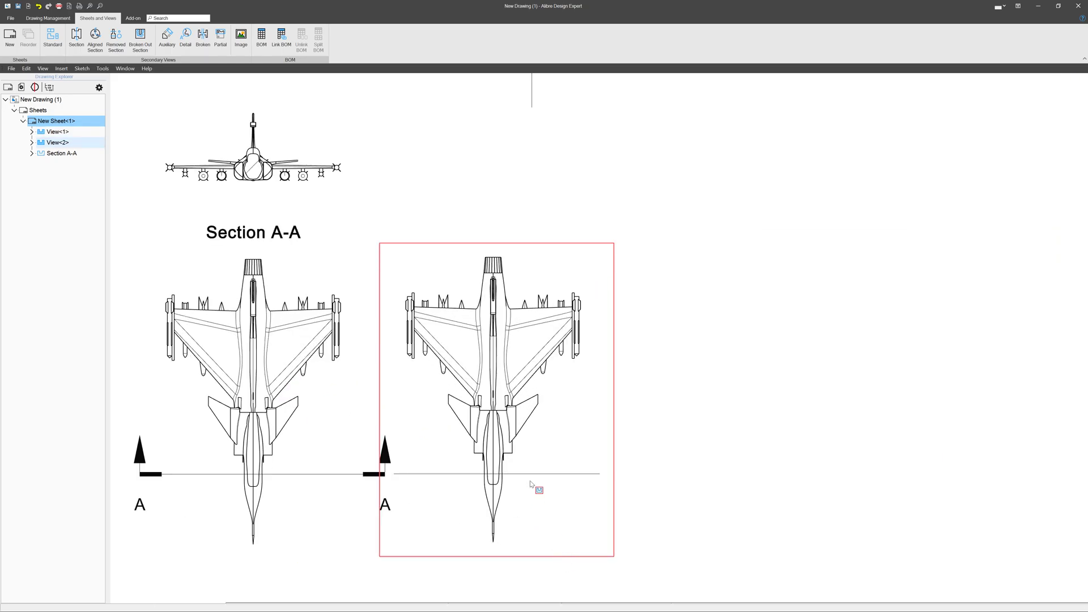
Create a removed section from the second aircraft's cockpit line, looking toward the tail, and place it above that view.
left_click(116, 36)
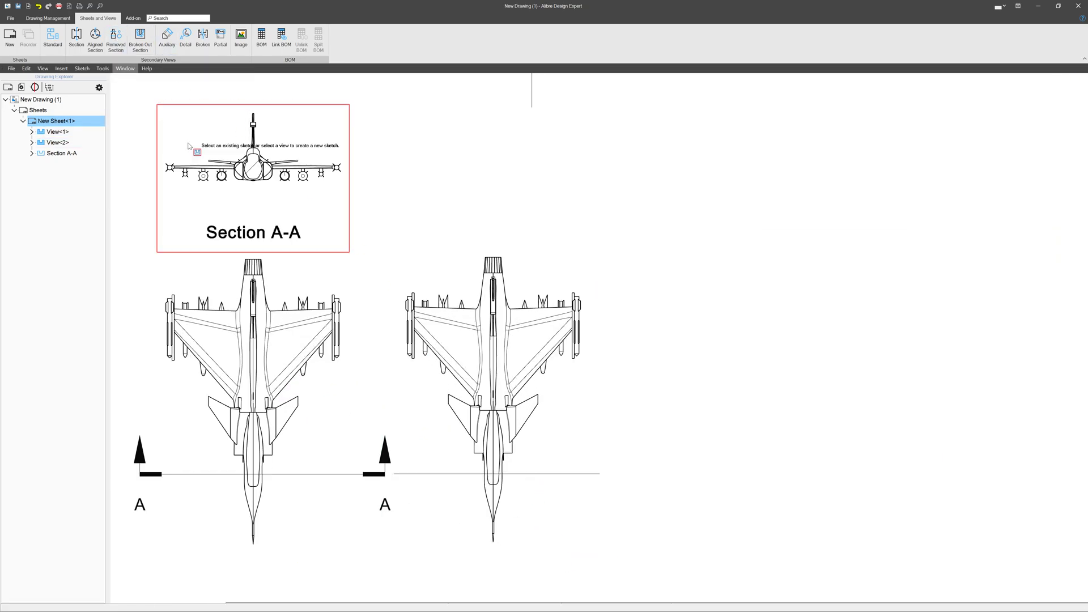
left_click(549, 473)
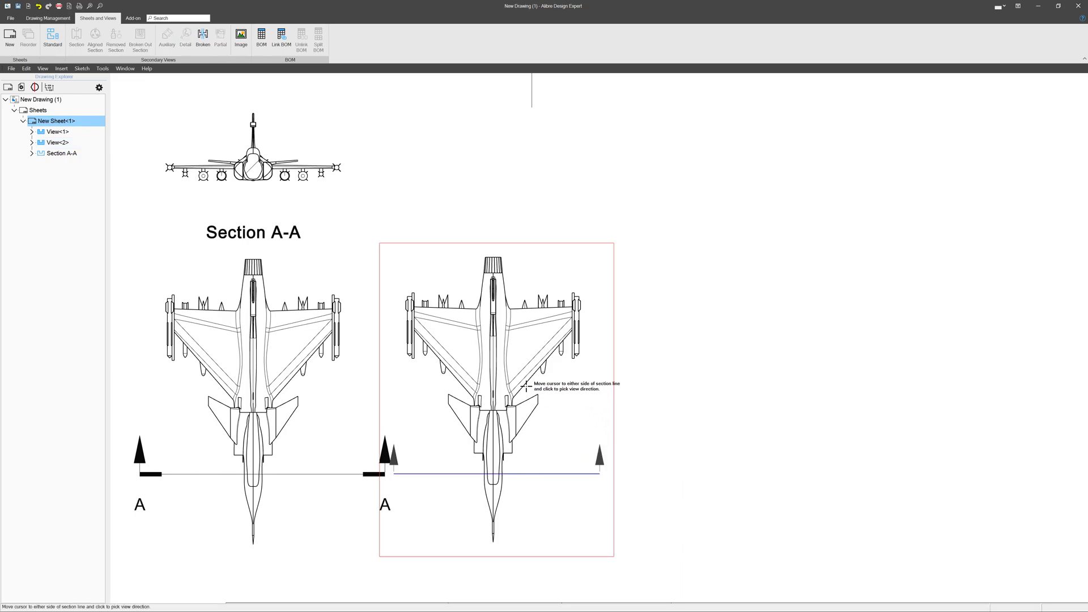
left_click(518, 187)
left_click(509, 186)
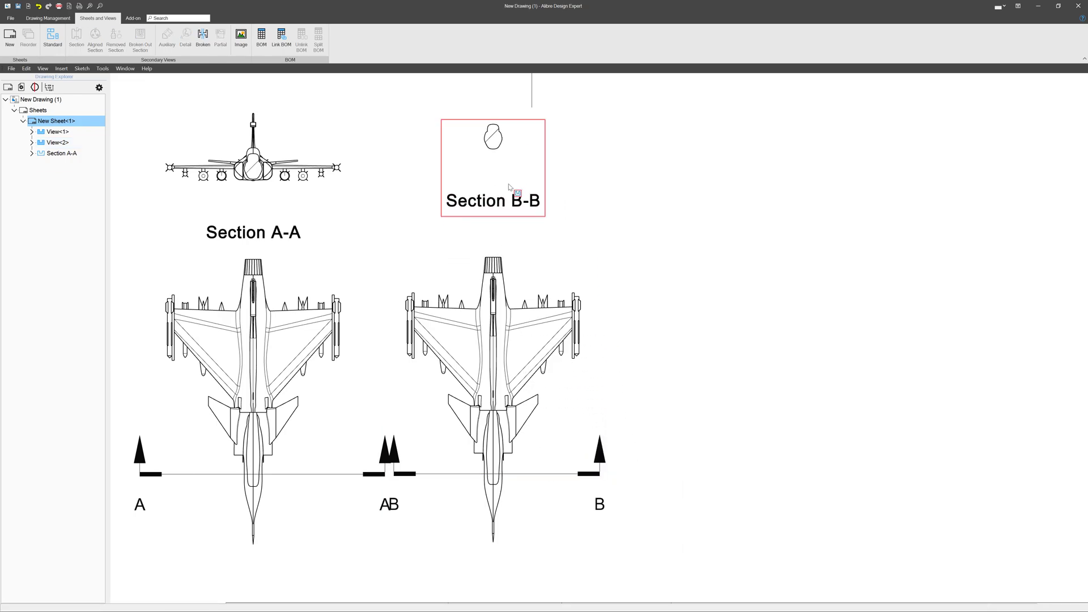
Examine the removed Section B-B up close and compare it with the full Section A-A.
scroll(483, 111, "up", 6)
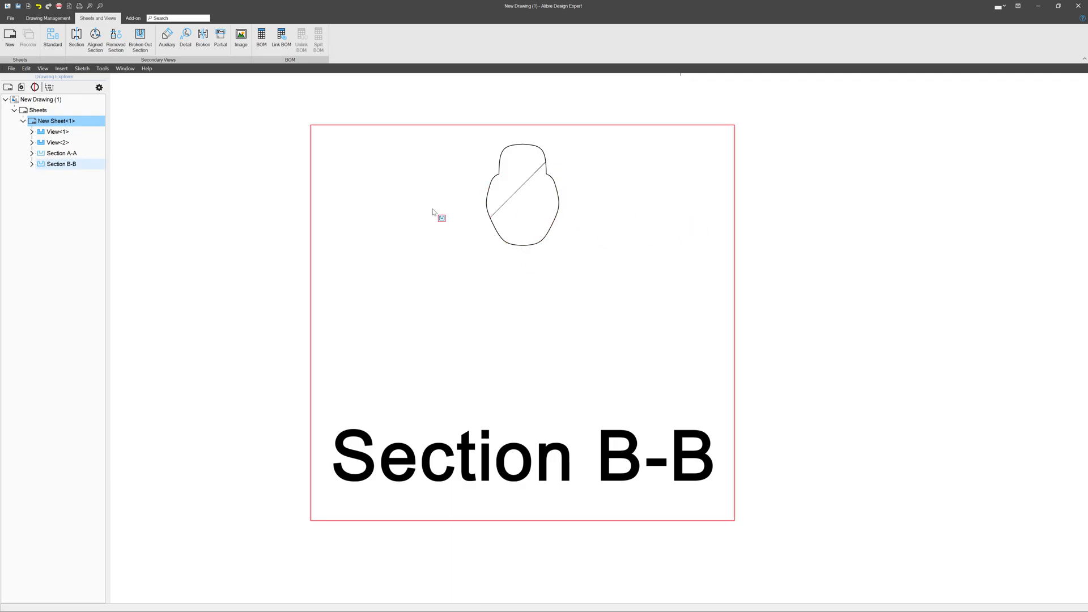
scroll(453, 254, "down", 7)
scroll(584, 334, "up", 2)
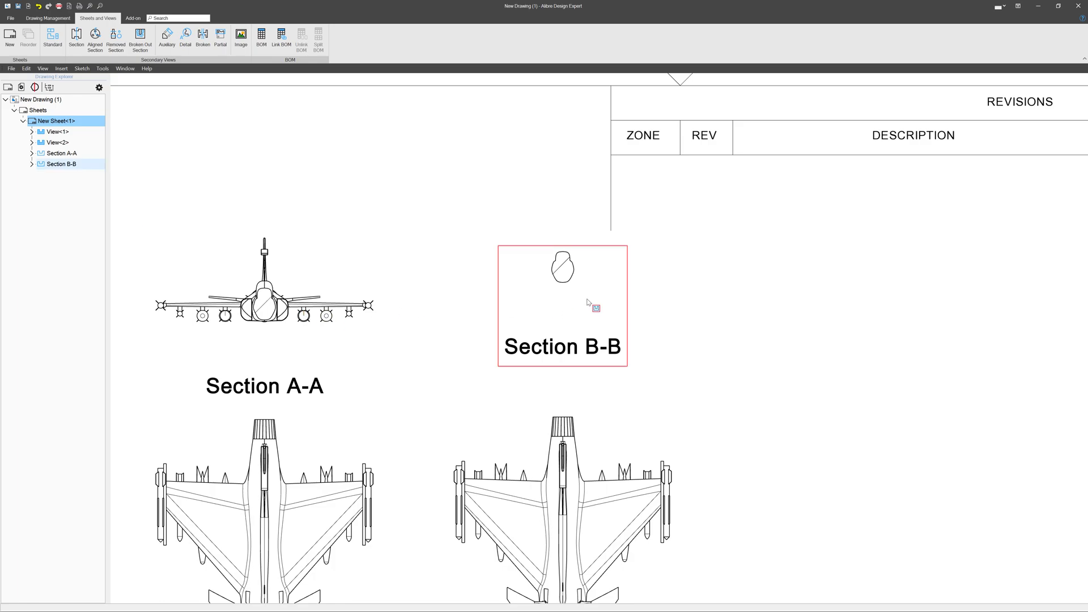
scroll(584, 286, "up", 3)
scroll(542, 233, "down", 2)
scroll(542, 233, "down", 2)
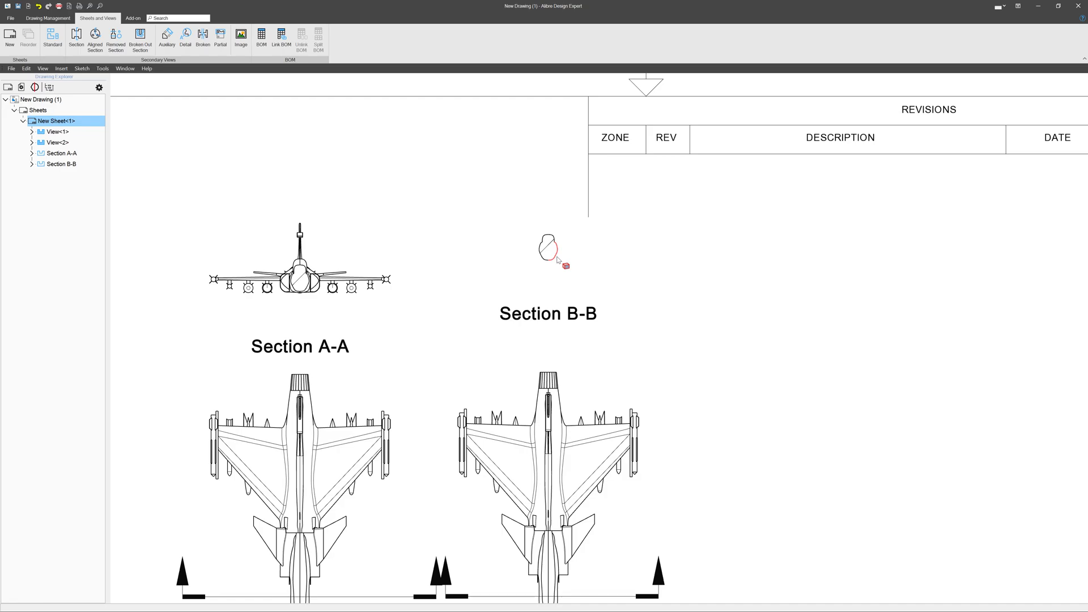
scroll(433, 295, "down", 4)
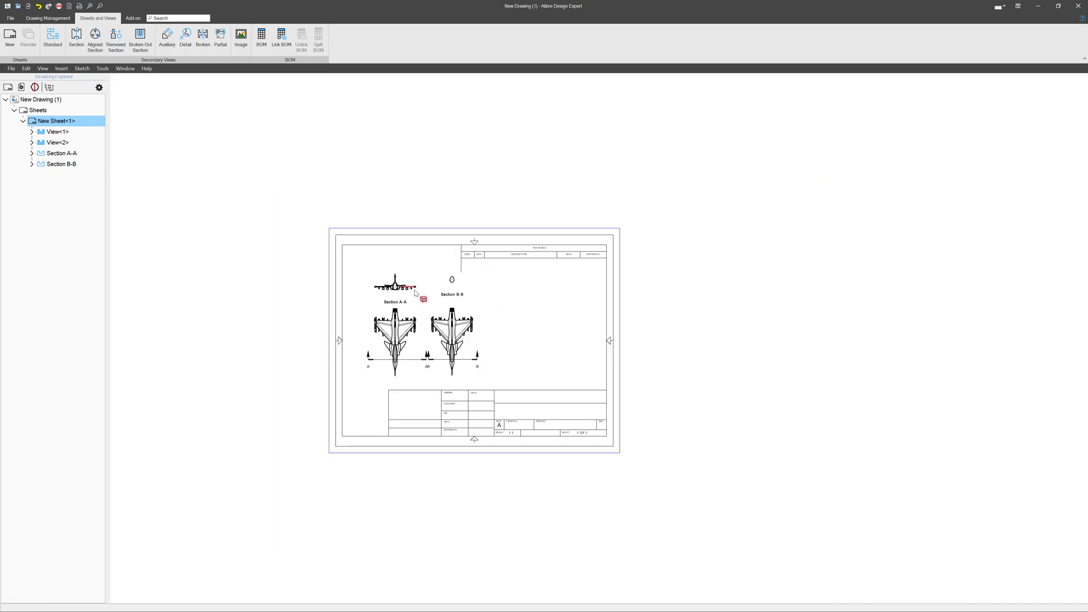
Insert the transparent Alibre logo image file onto the drawing sheet.
scroll(579, 377, "up", 3)
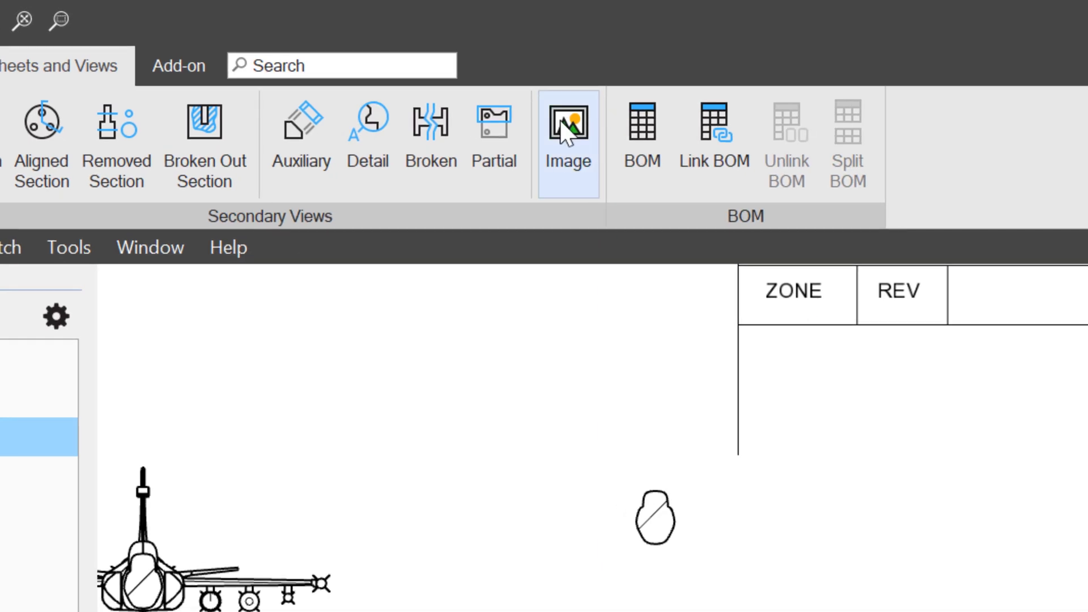
left_click(566, 127)
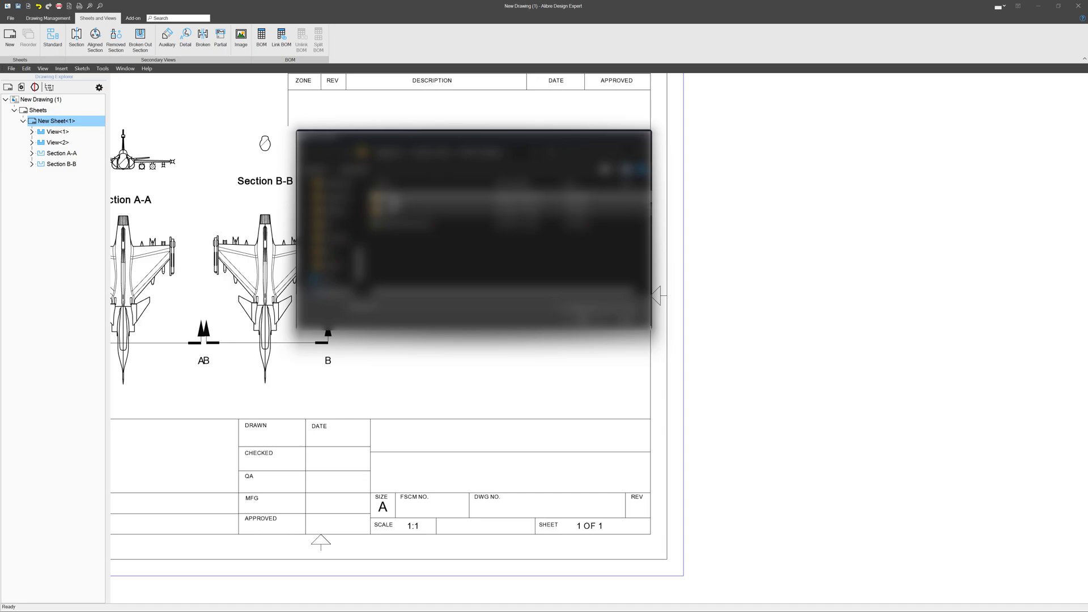
double_click(391, 199)
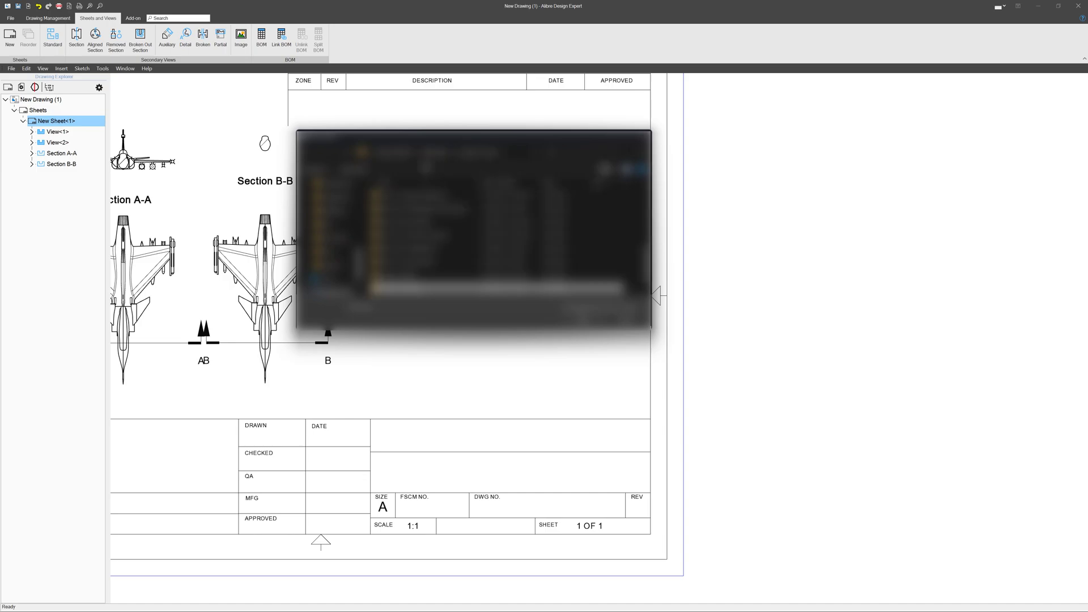
scroll(426, 199, "down", 2)
double_click(438, 274)
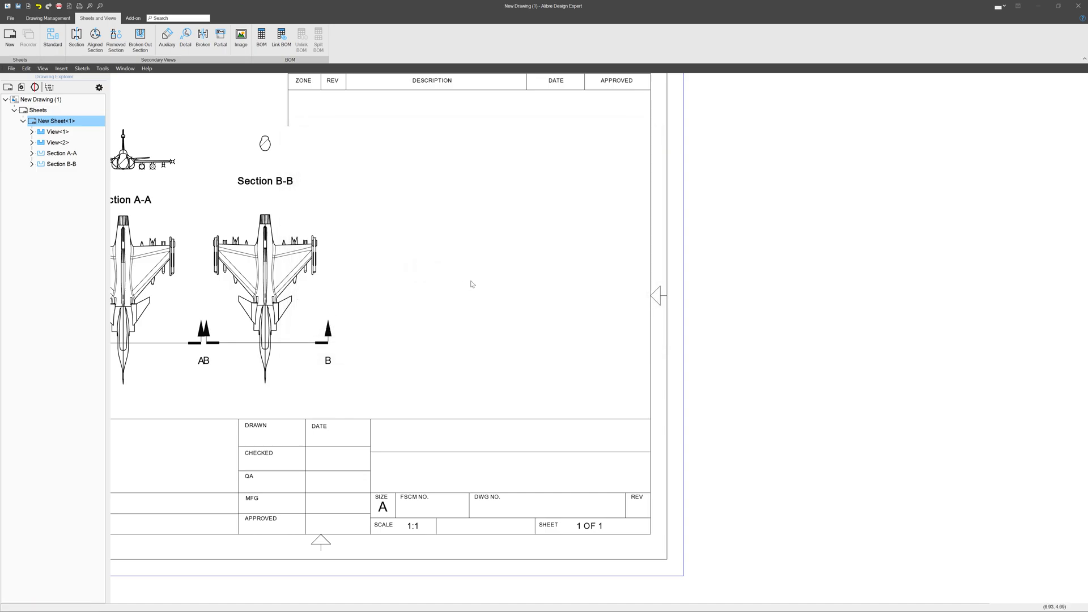
scroll(495, 325, "down", 11)
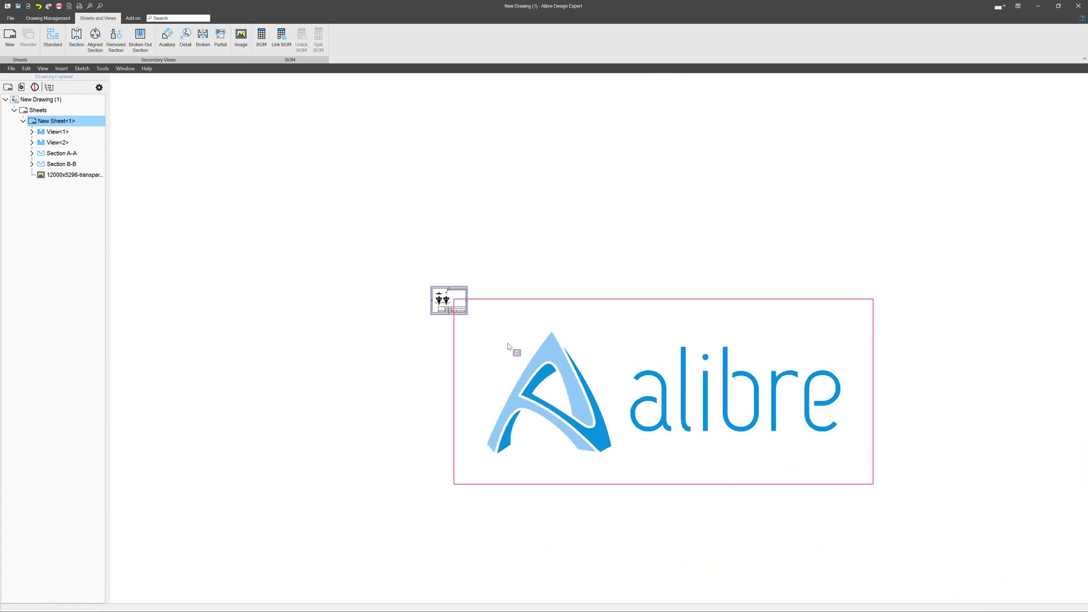
Change the scale of the Alibre logo image so that it is small enough for the title block.
left_click(572, 363)
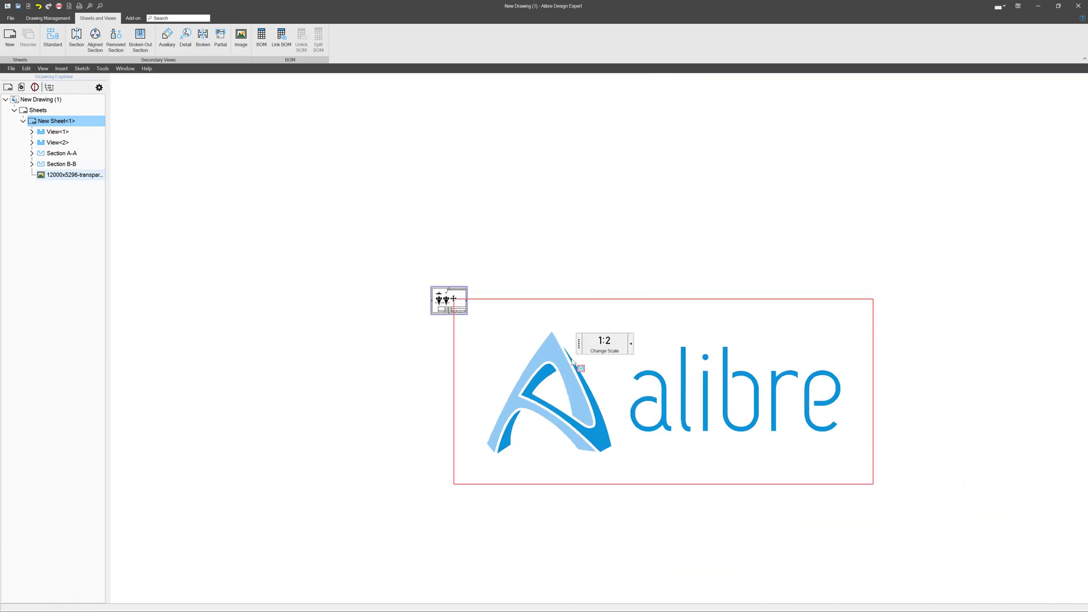
left_click(608, 339)
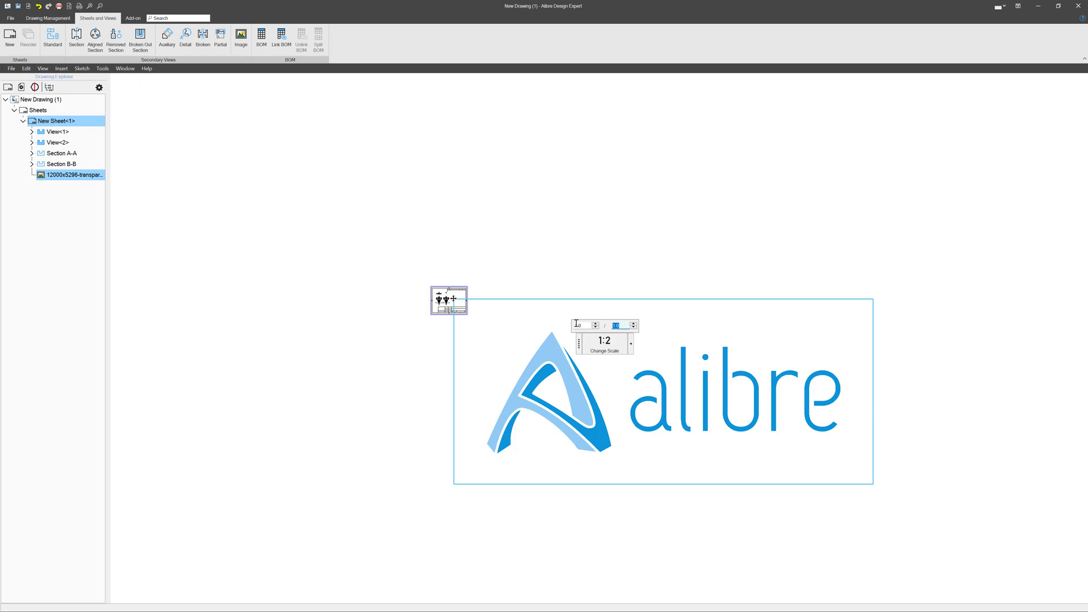
key("Return")
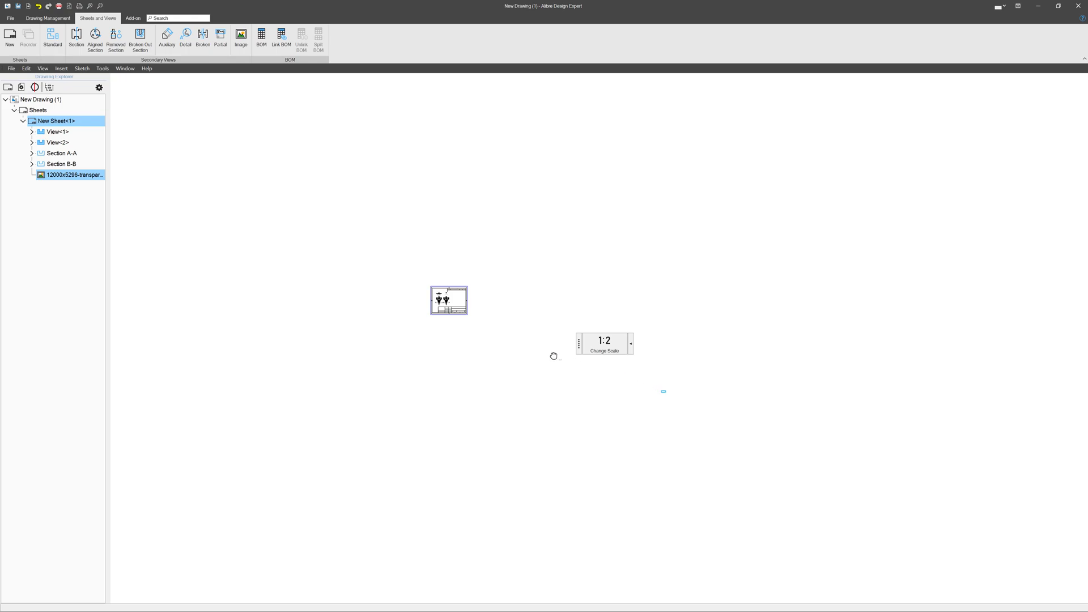
Move the Alibre logo into the title block, in the cell directly above the DWG NO. and REV row.
scroll(458, 307, "up", 10)
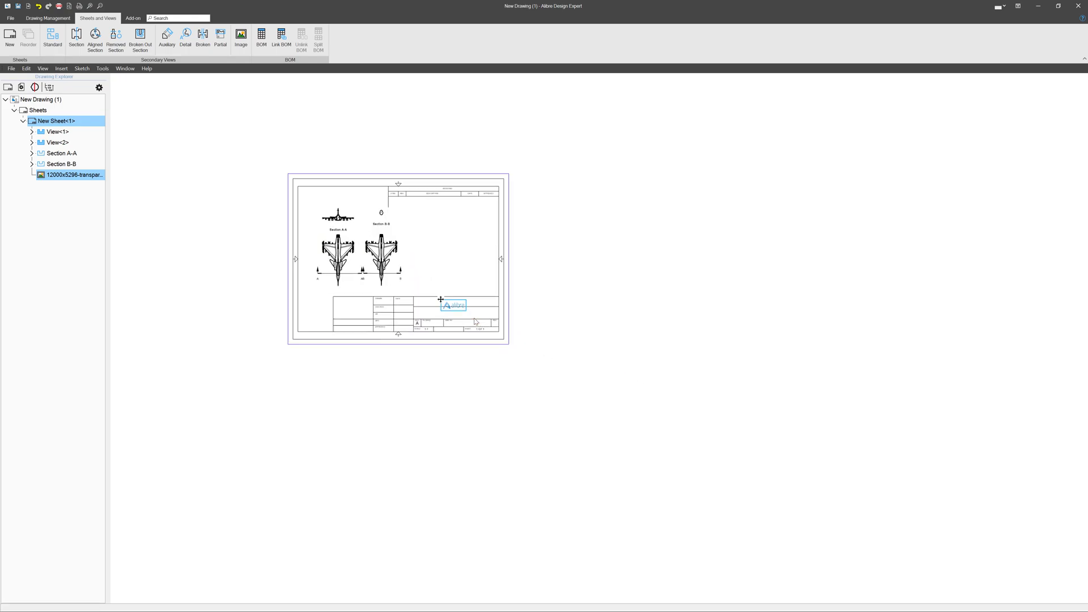
scroll(444, 302, "up", 2)
left_click_drag(445, 302, 503, 290)
scroll(772, 447, "down", 6)
scroll(683, 376, "up", 3)
scroll(684, 376, "up", 1)
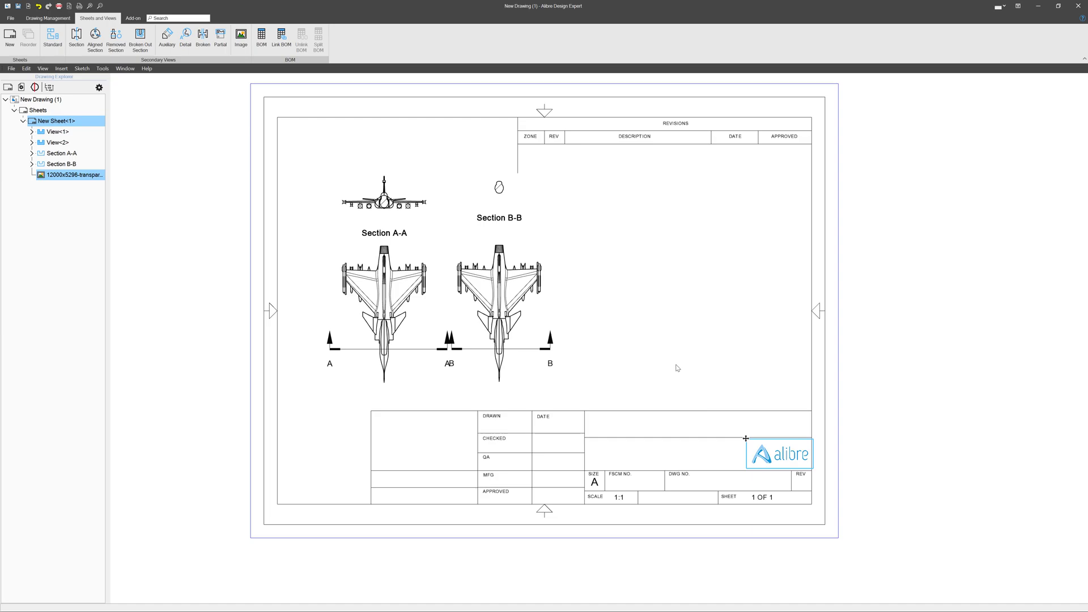
left_click_drag(746, 438, 742, 440)
left_click(744, 343)
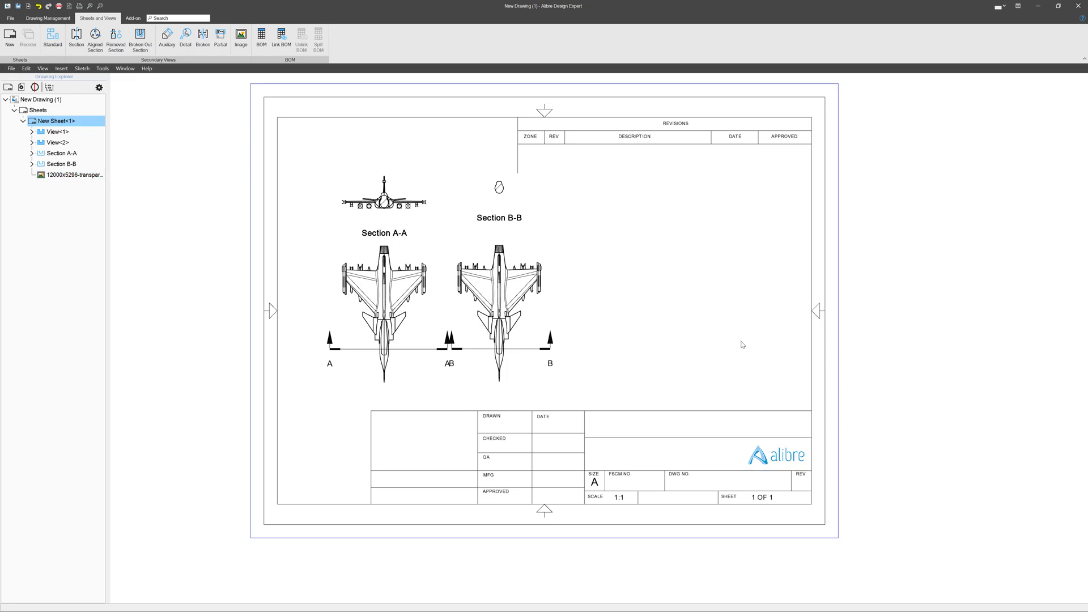
Set the view type of the second aircraft's top view, the one with section line B-B, to Shaded.
scroll(832, 479, "down", 4)
scroll(615, 341, "up", 9)
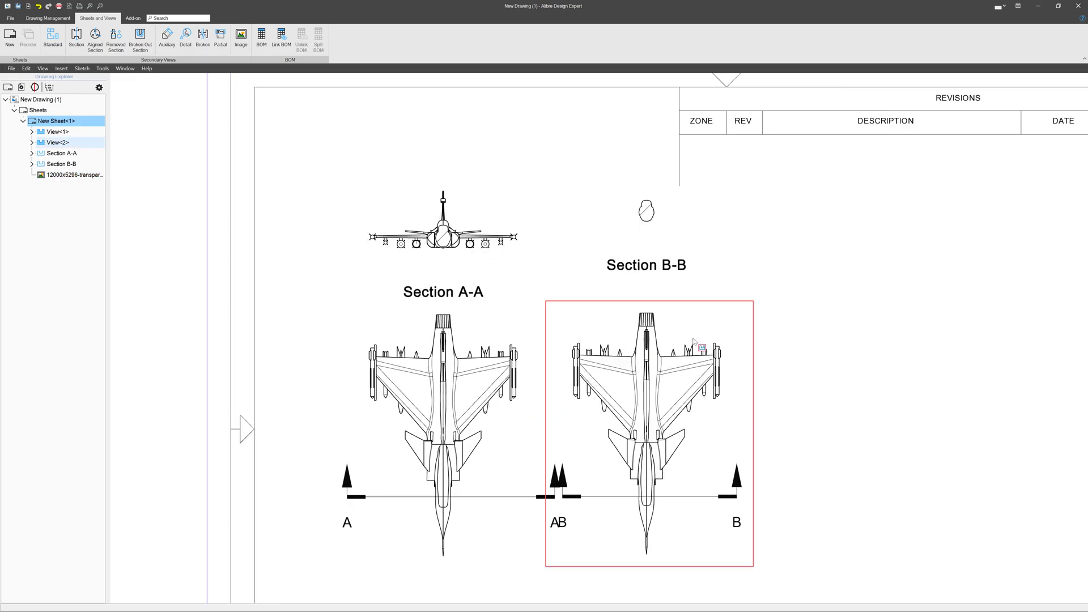
left_click(683, 391)
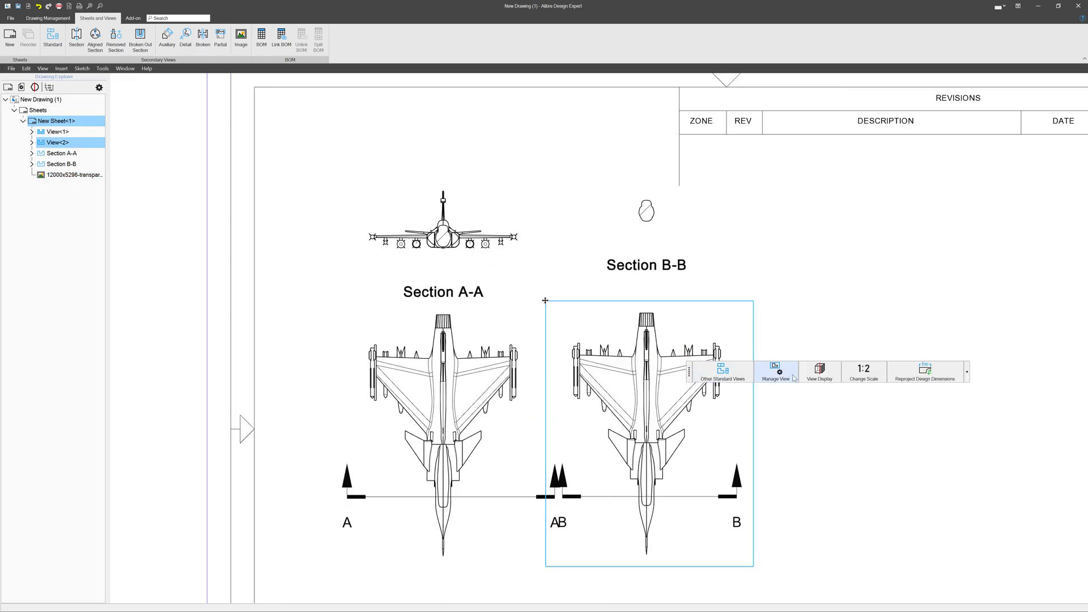
left_click(820, 375)
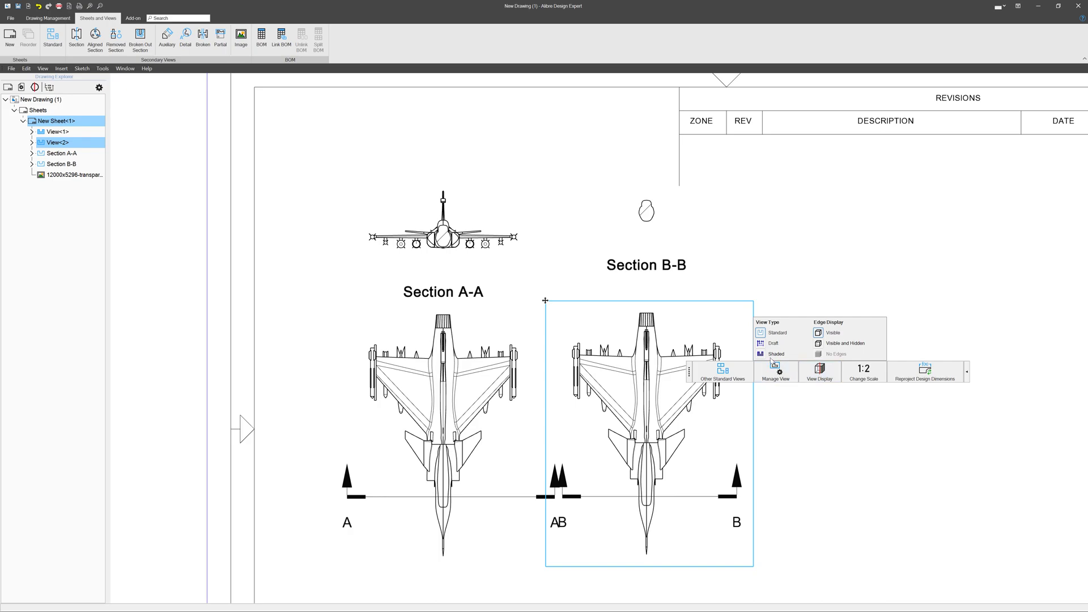
left_click(761, 354)
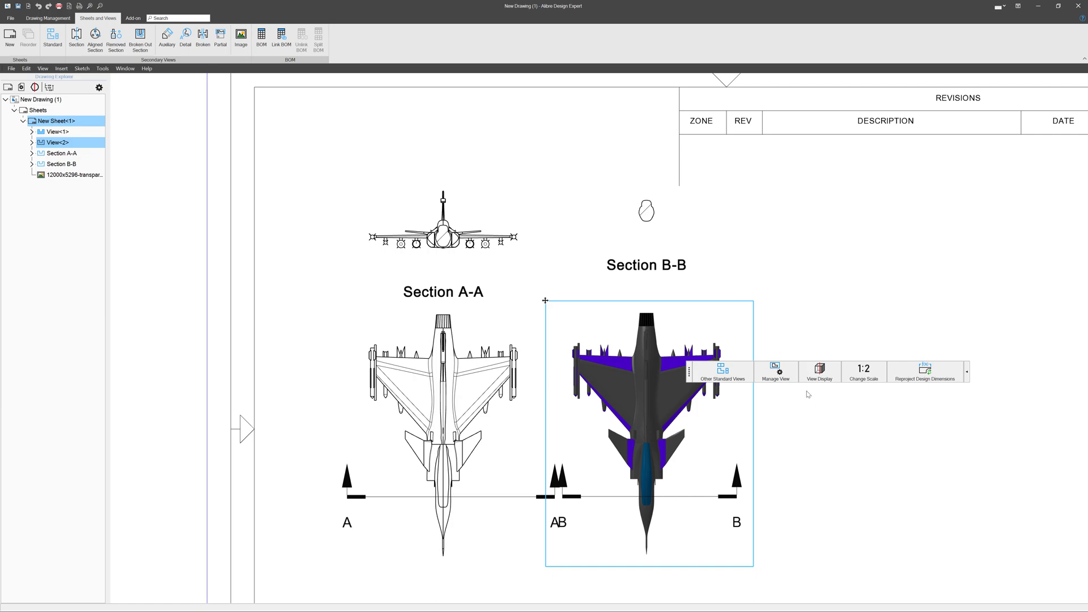
mouse_move(821, 375)
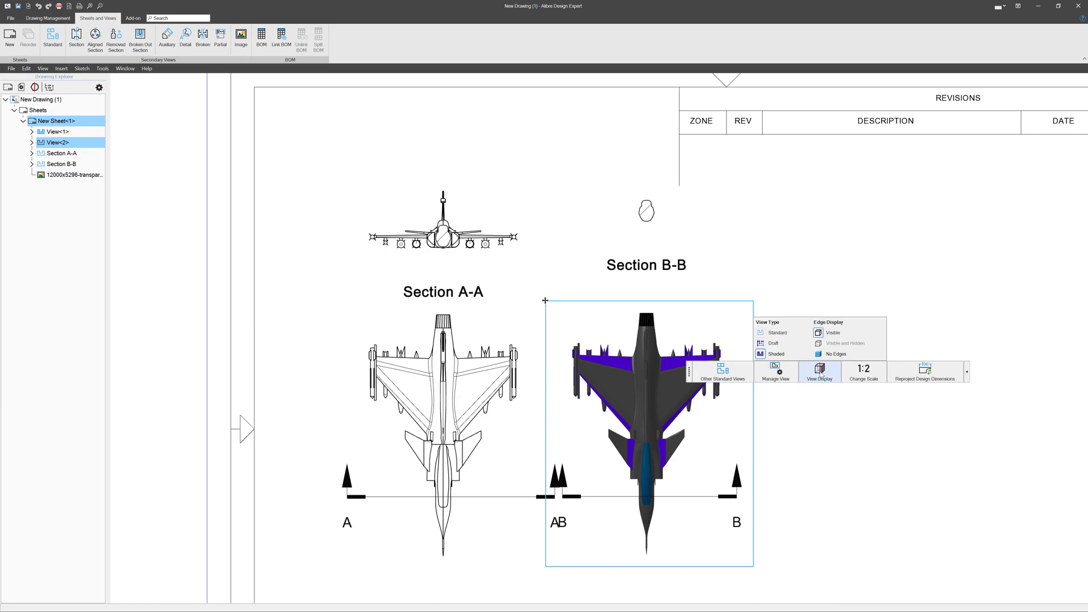
left_click(834, 411)
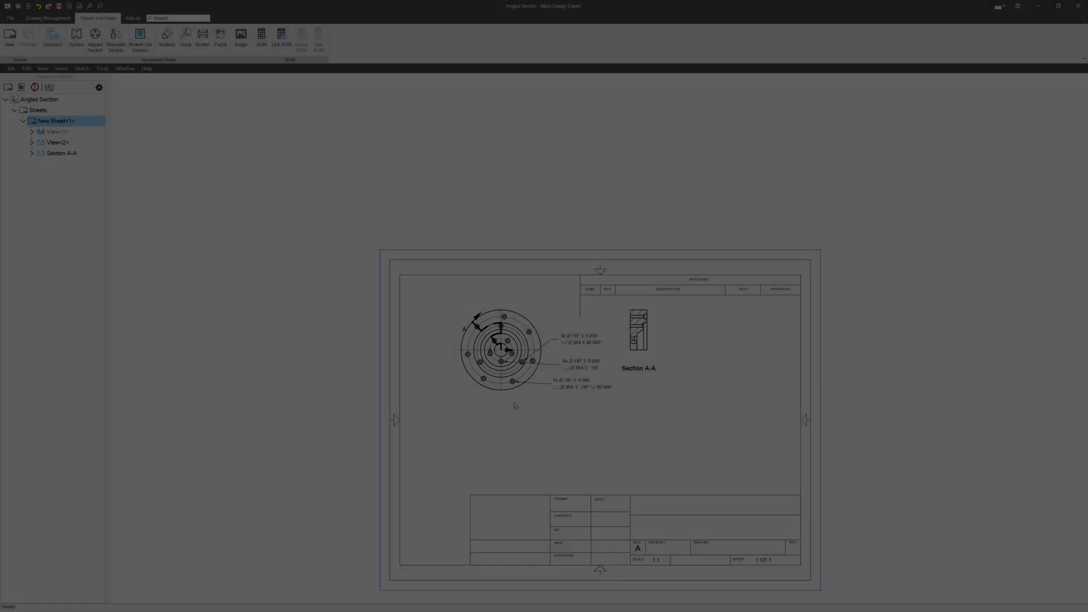
Remove all hole callouts from the round flange view in the Angled Section drawing, add them back, and remove them again.
scroll(527, 293, "up", 6)
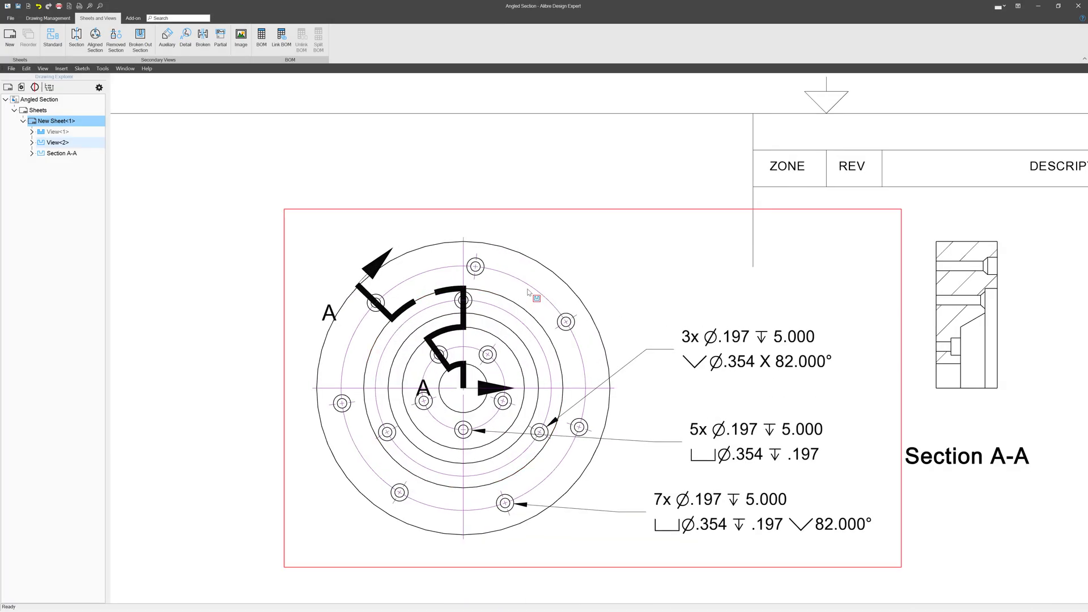
left_click(574, 293)
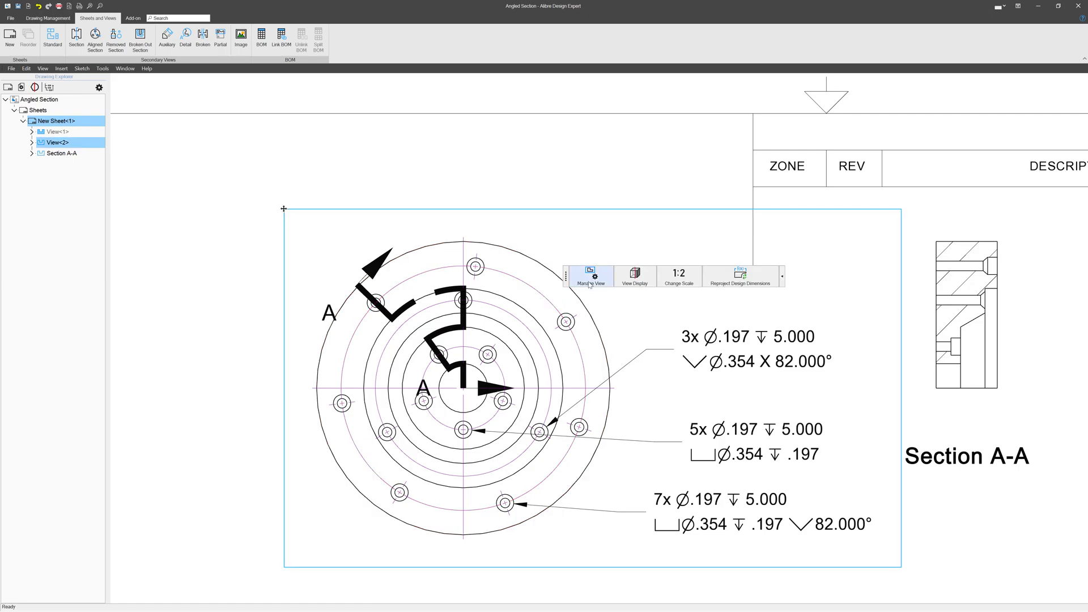
left_click(601, 282)
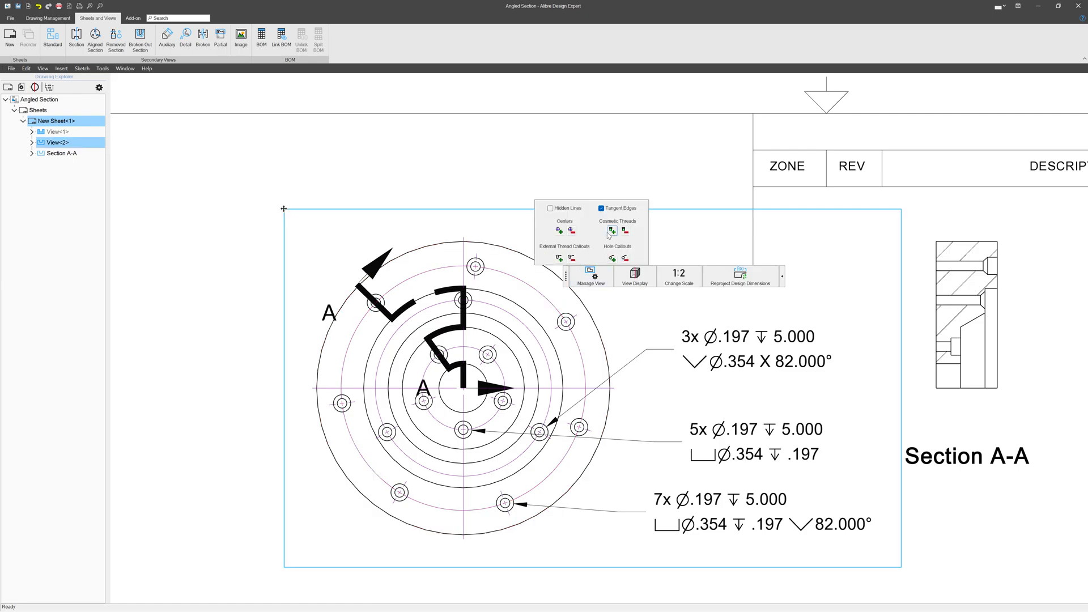
left_click(625, 258)
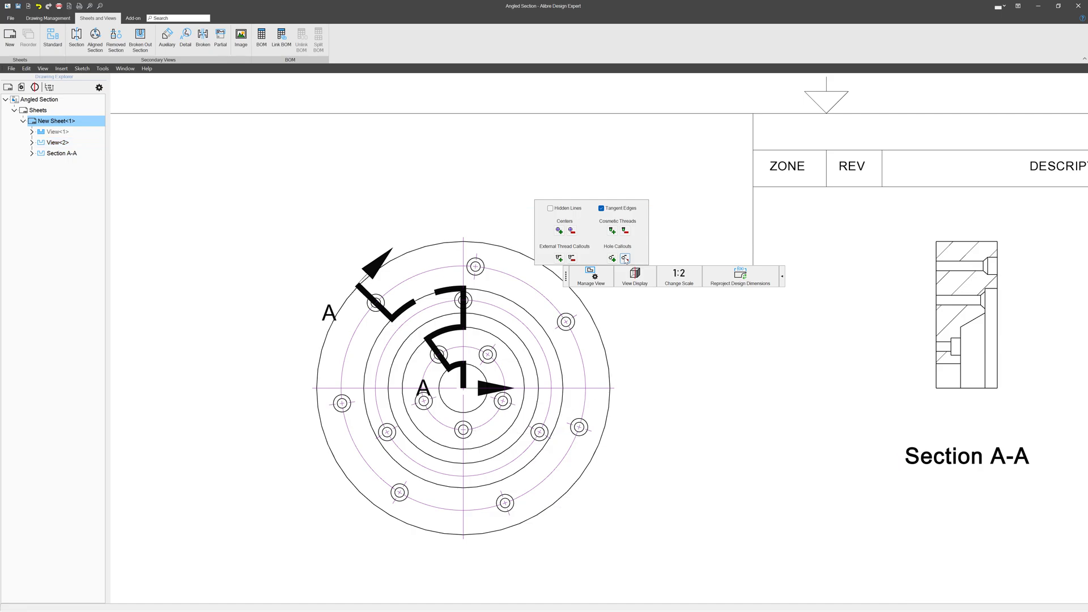
left_click(612, 258)
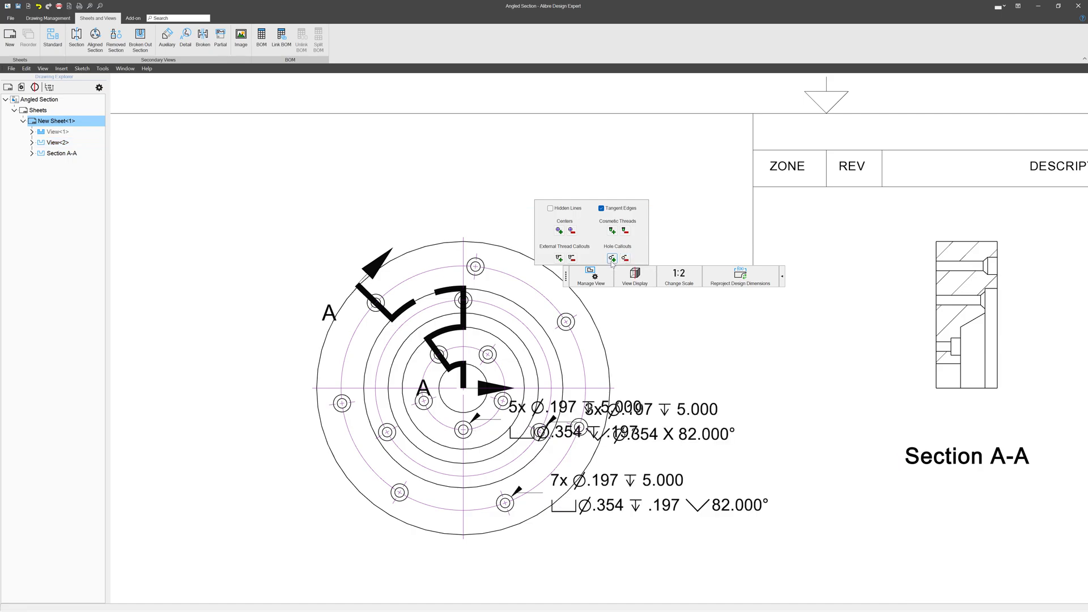
left_click(625, 258)
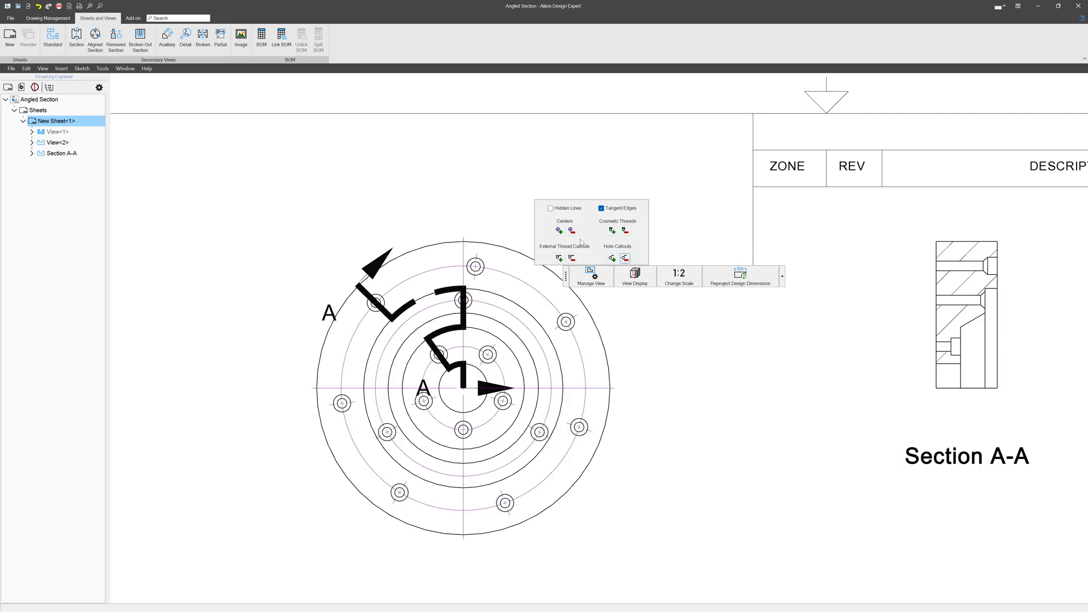
Remove the center marks and centerlines from the round flange view and add them back.
left_click(571, 231)
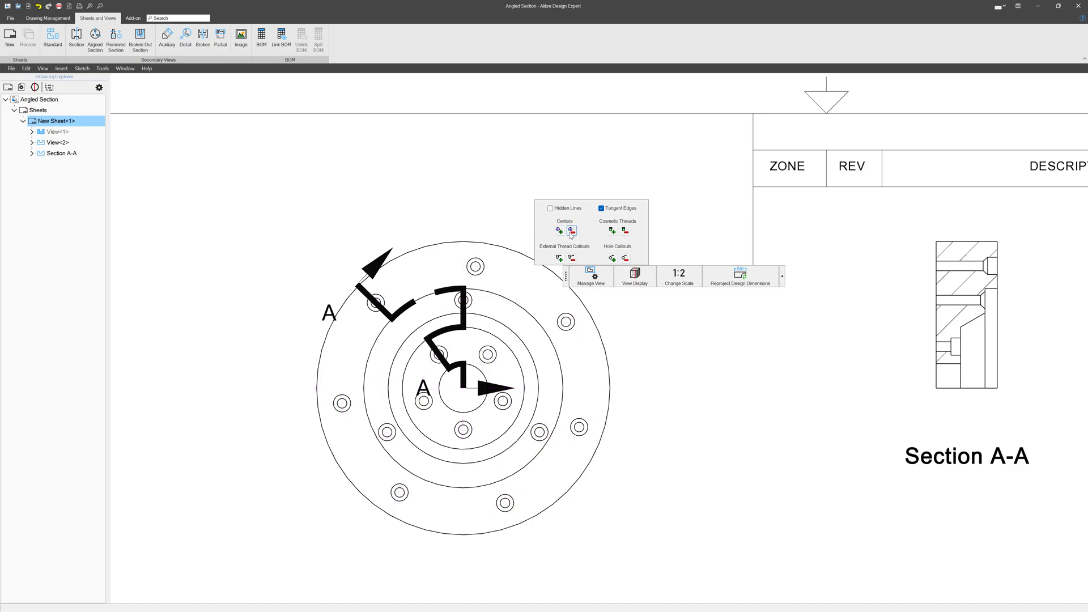
left_click(560, 231)
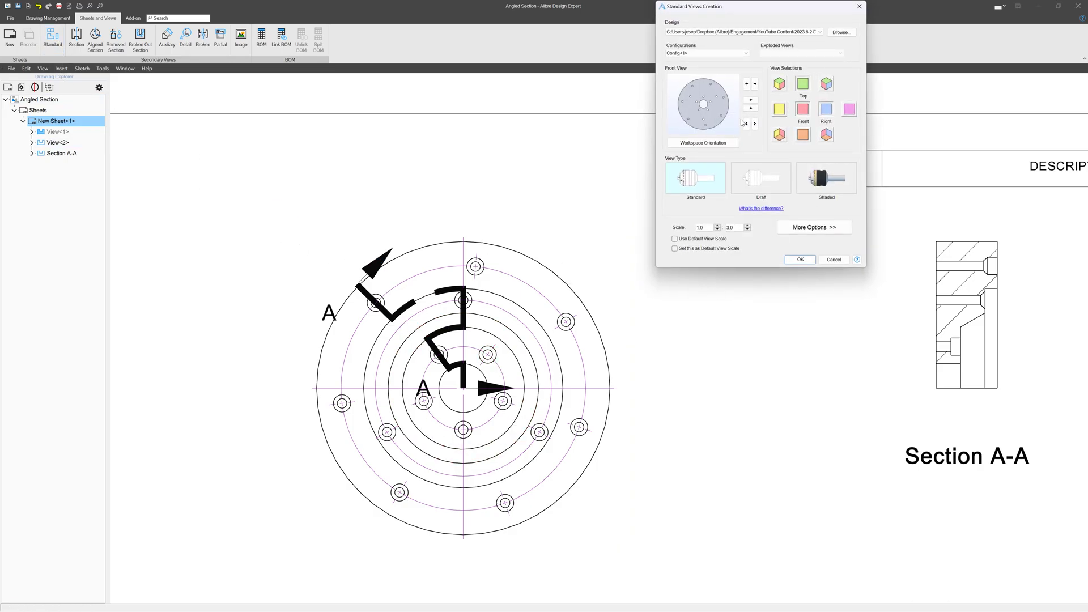
left_click(860, 6)
Reproject the design dimensions onto the round flange view.
left_click(558, 294)
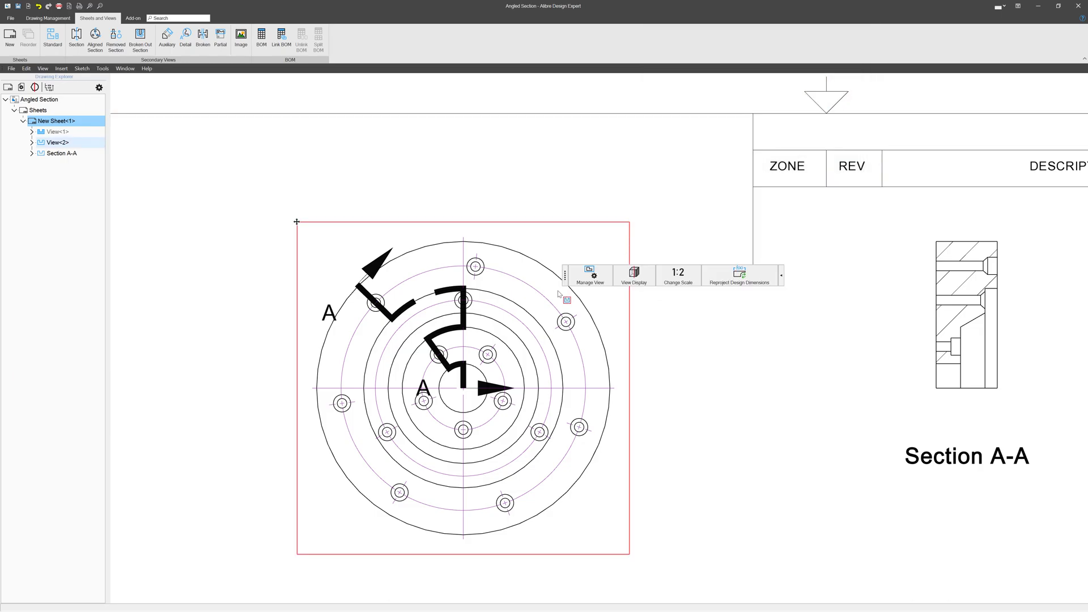
left_click(559, 294)
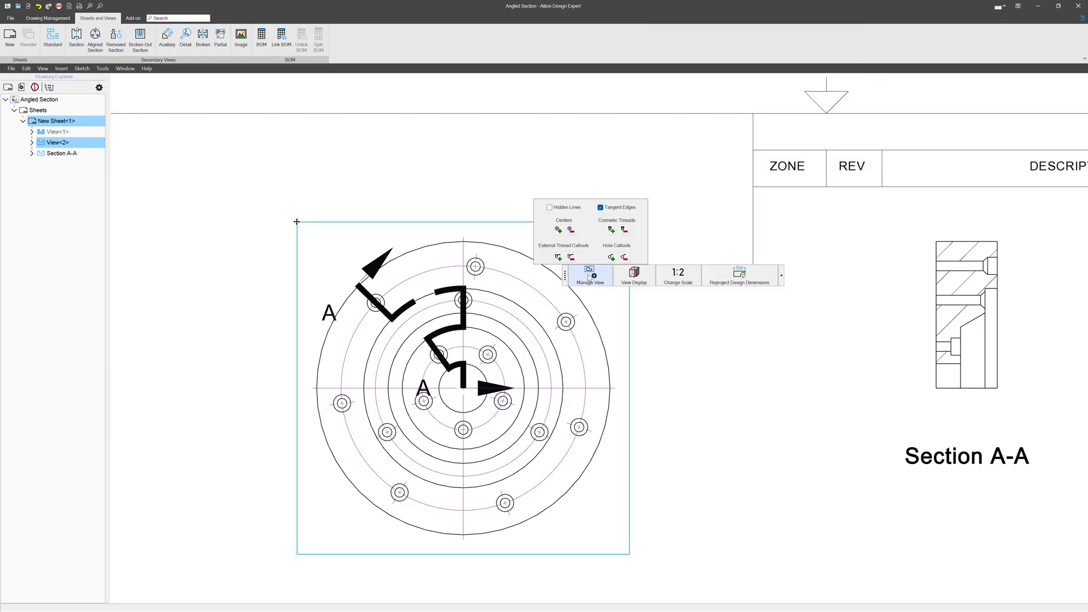
left_click(728, 282)
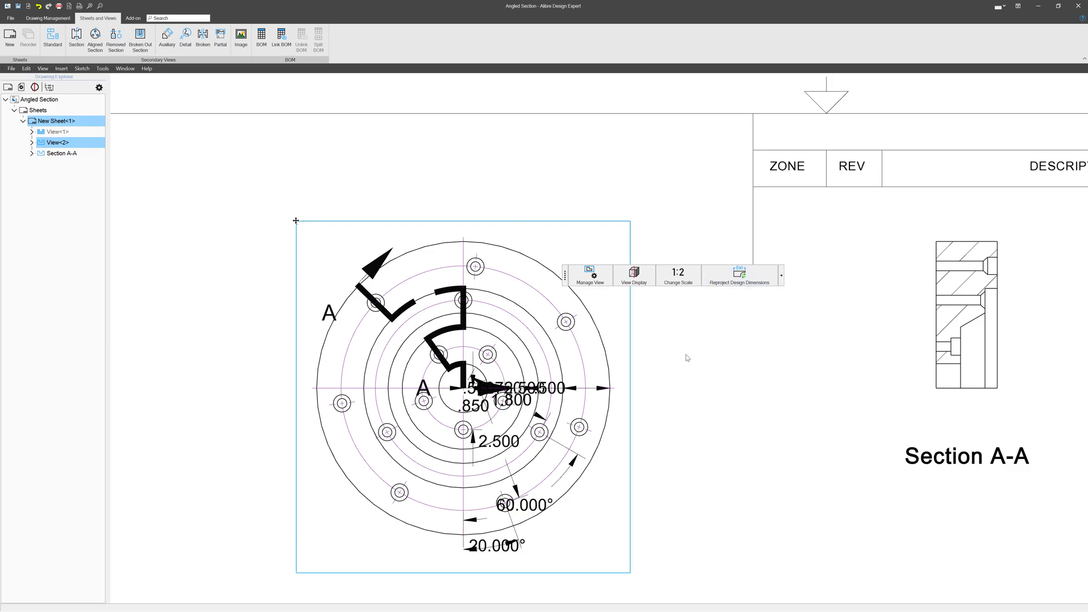
Move the 1.800 dimension outside the flange outline and the overlapping .500 dimension above it.
left_click_drag(513, 400, 685, 347)
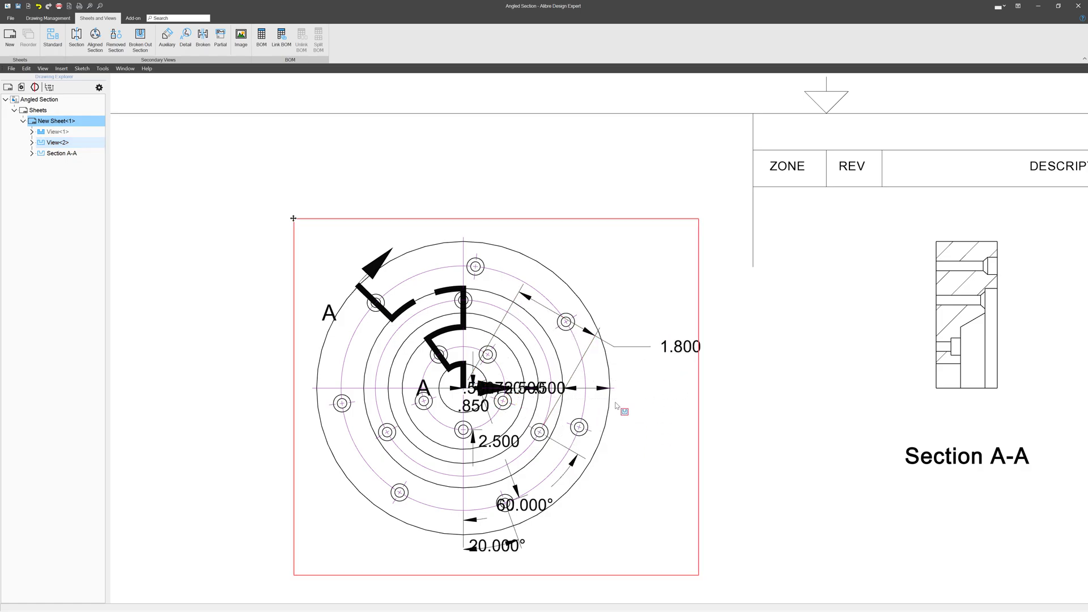
left_click_drag(550, 379, 608, 225)
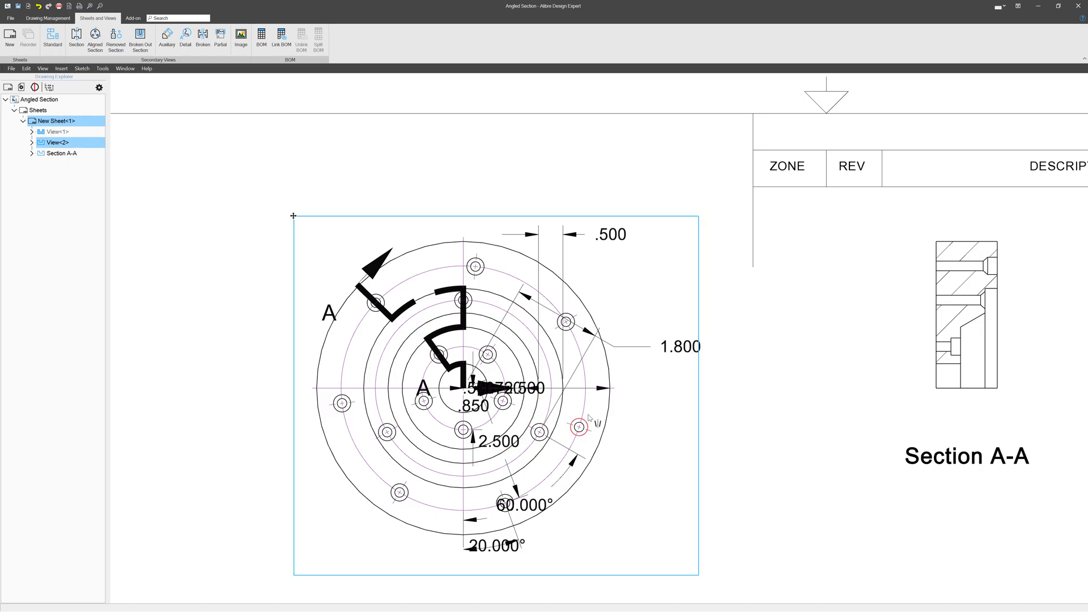
left_click(637, 395)
scroll(618, 358, "down", 2)
scroll(607, 360, "down", 2)
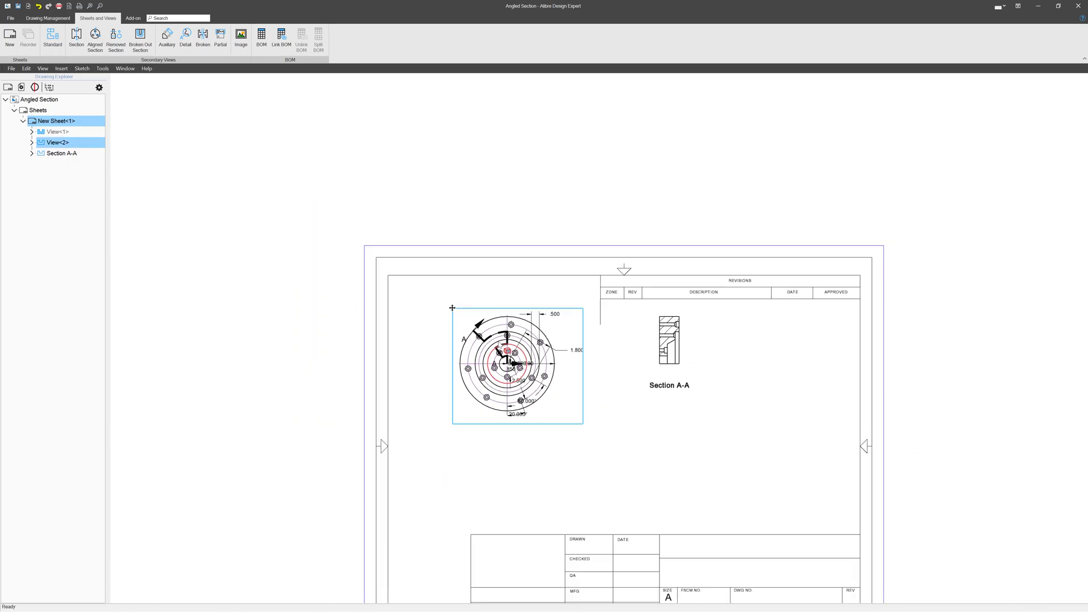